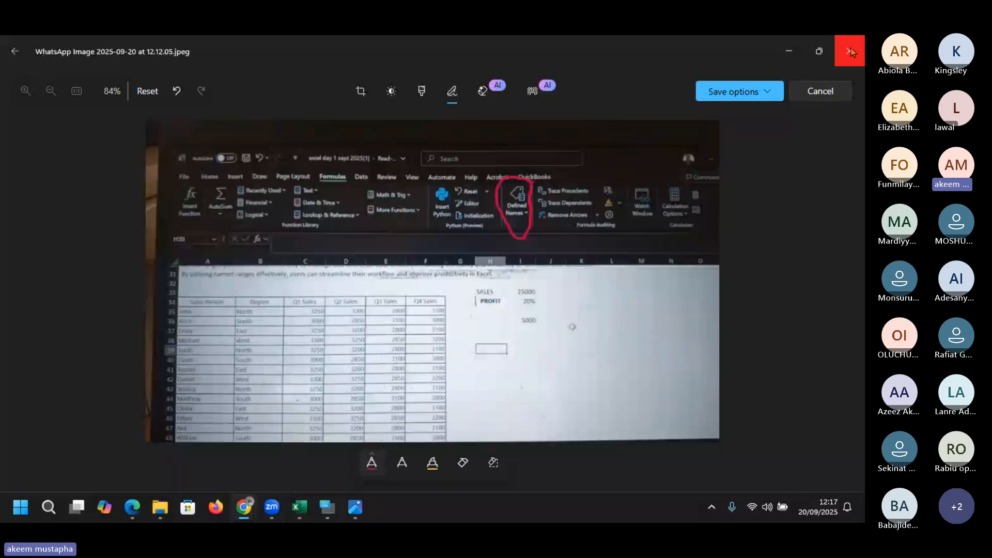
Minimize the Photos editor to reveal the Excel workbook's CELL REFERENCE sheet
click(789, 51)
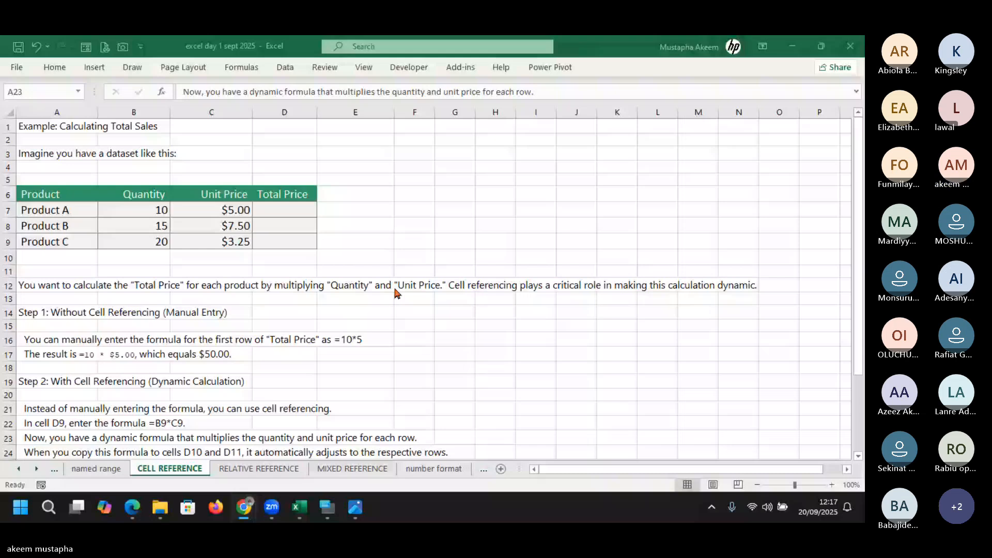
click(62, 165)
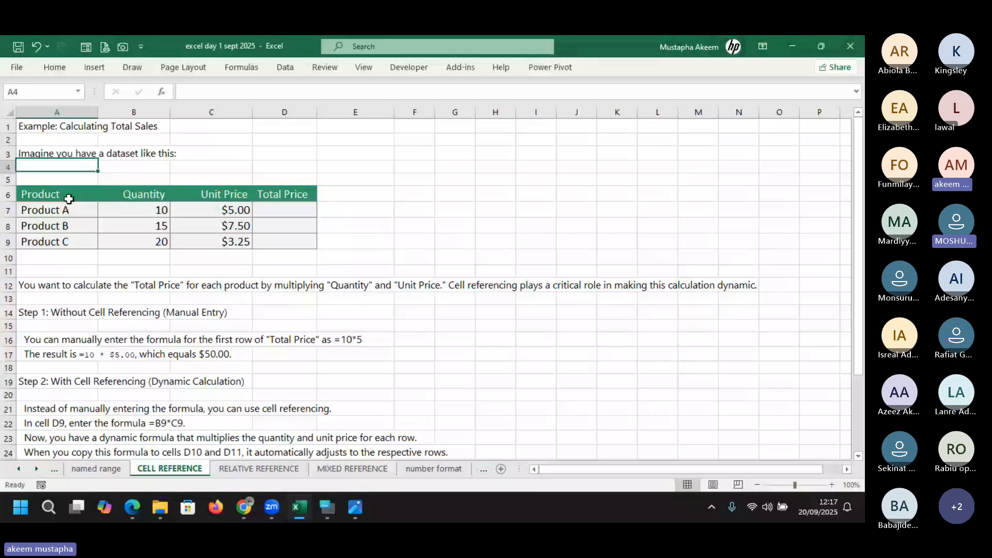
scroll(69, 199, down, 5)
click(69, 199)
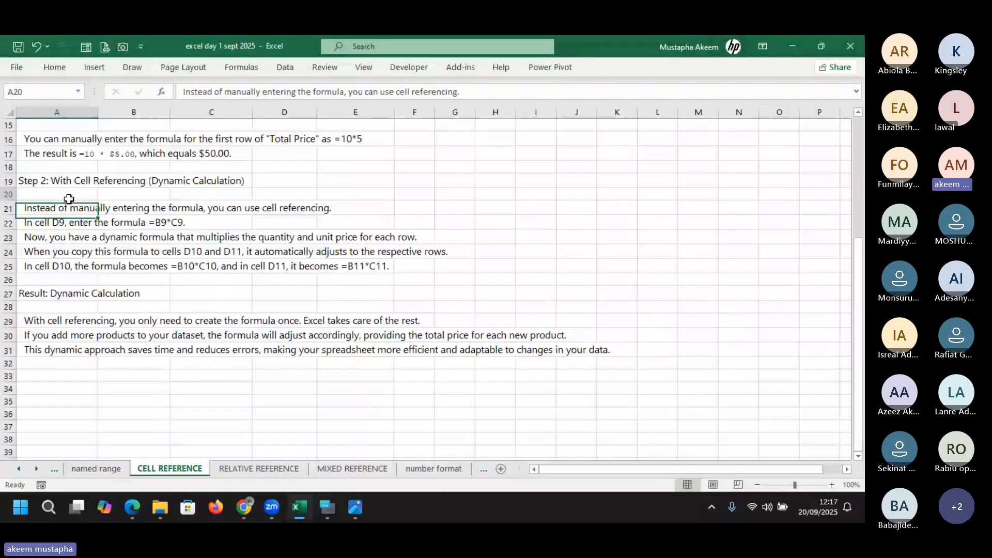
key(ctrl+Home)
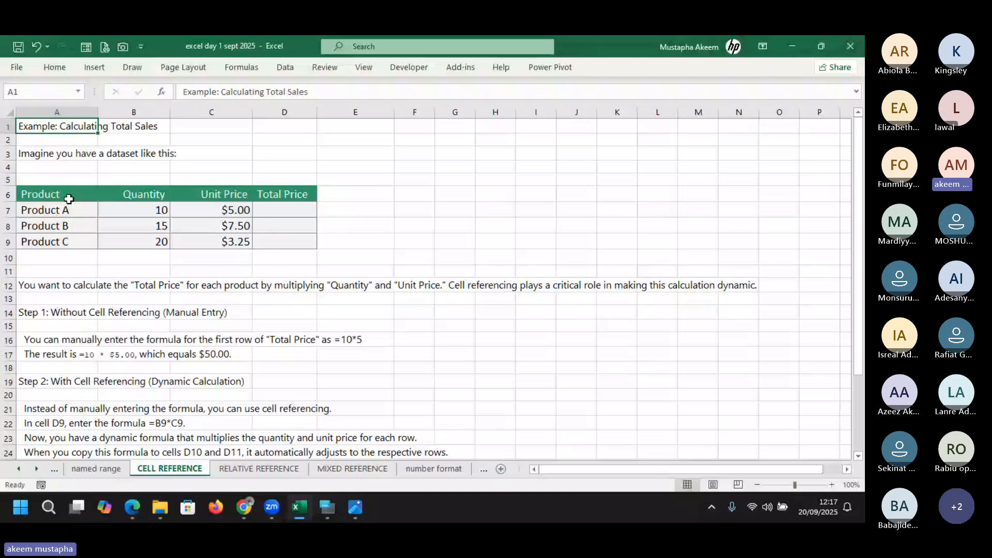
click(243, 469)
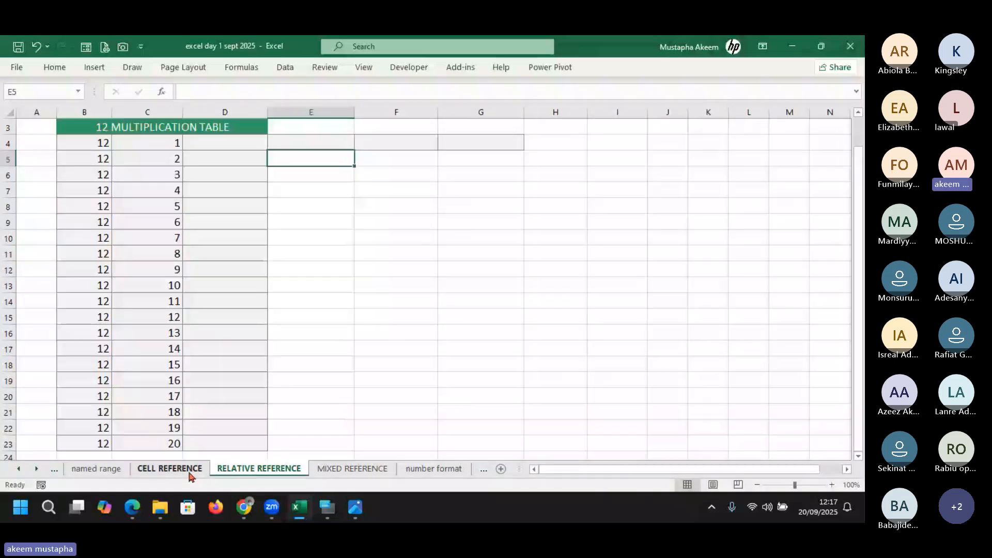
click(170, 469)
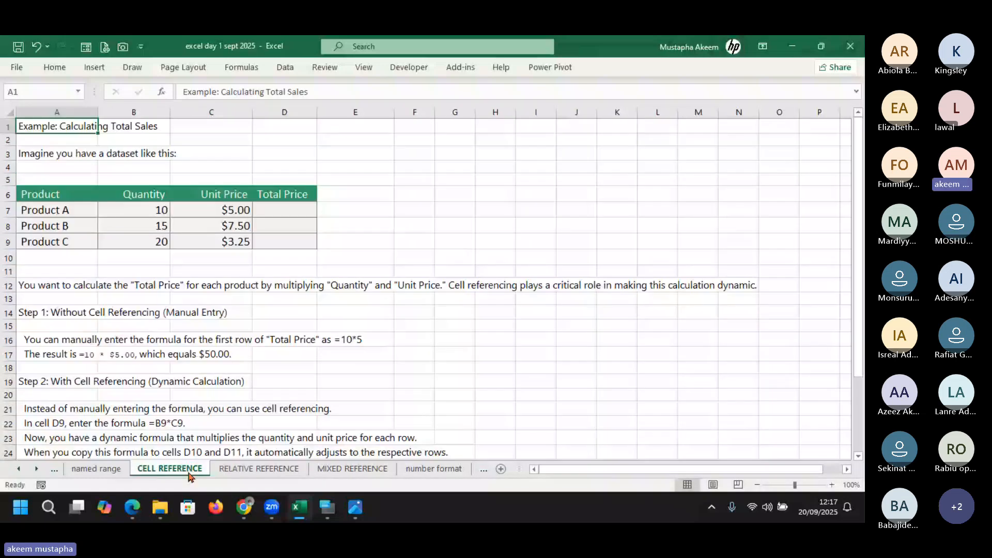
click(361, 221)
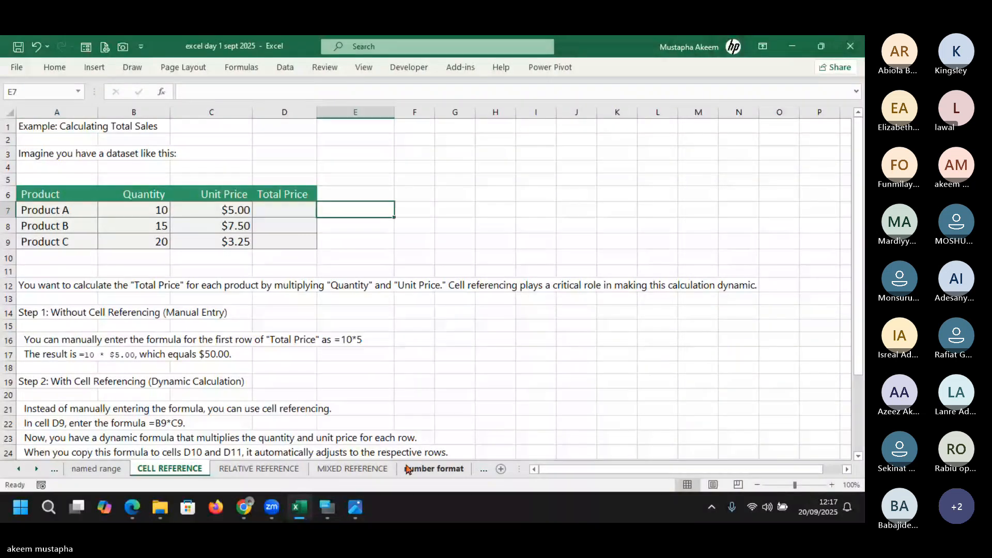
click(410, 471)
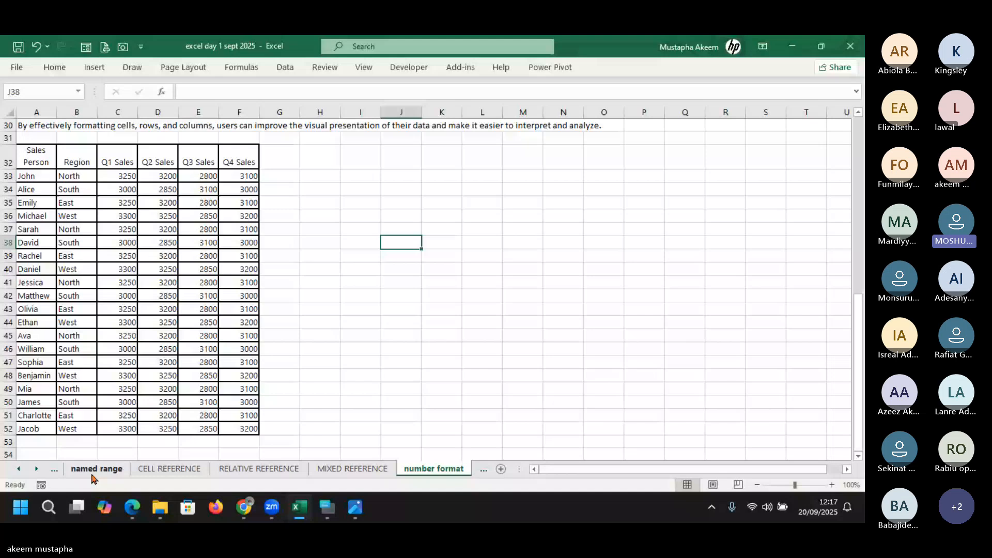
click(36, 470)
click(36, 470)
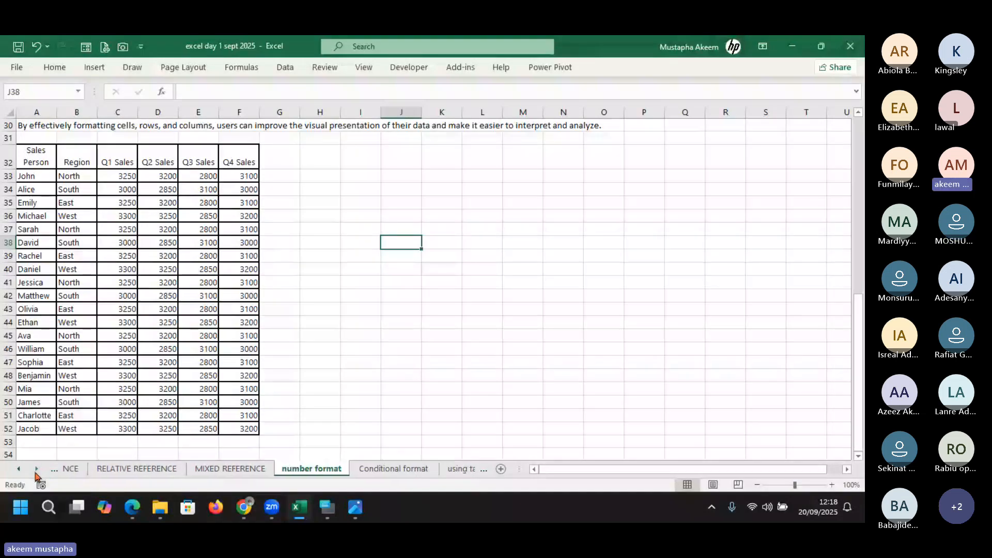
click(36, 470)
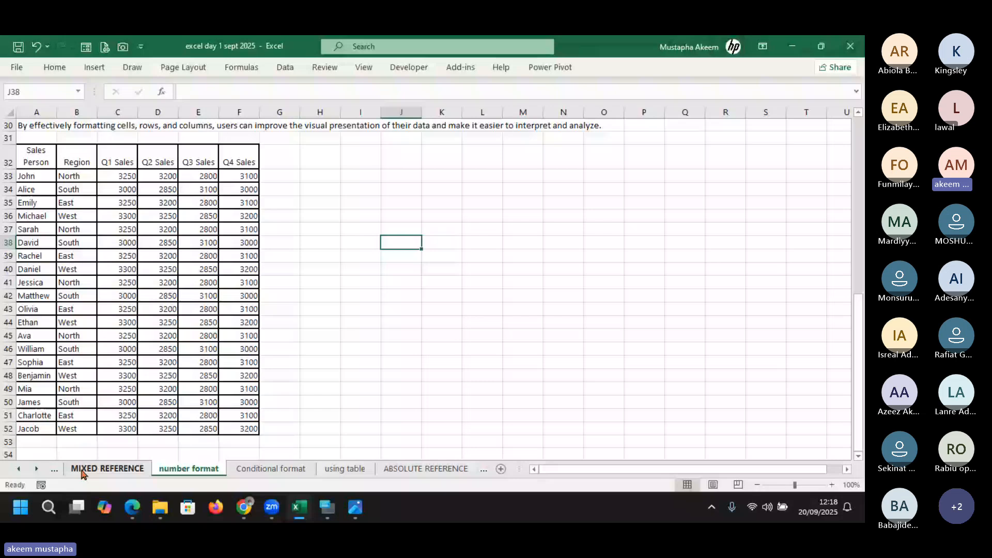
click(29, 469)
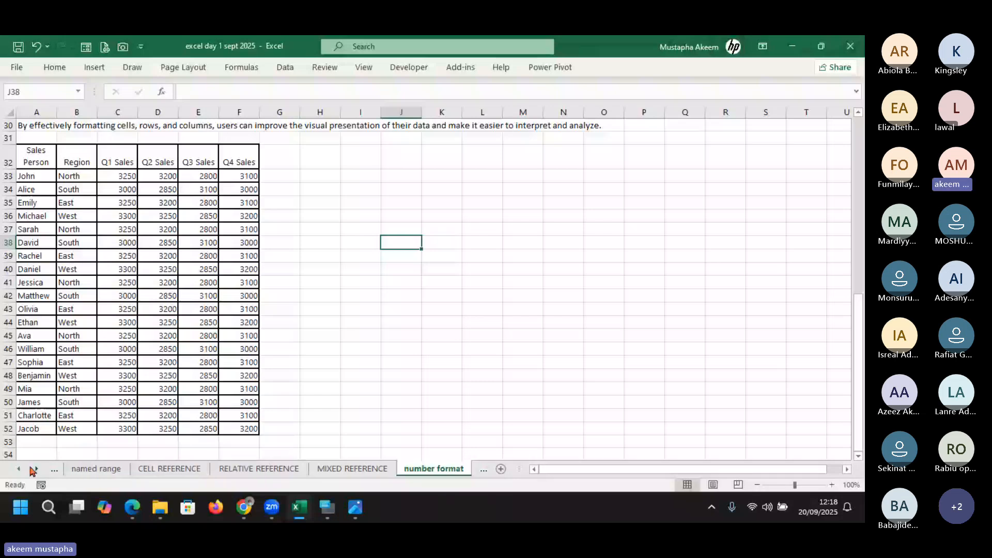
click(167, 469)
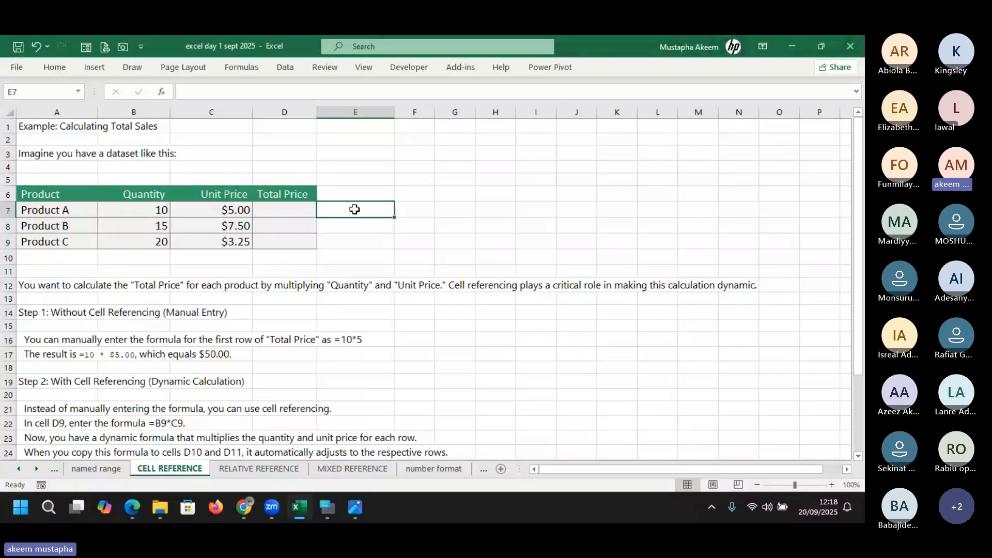
Enter =B7*C7 in E7 to get Product A's total price of $50.00
text(=)
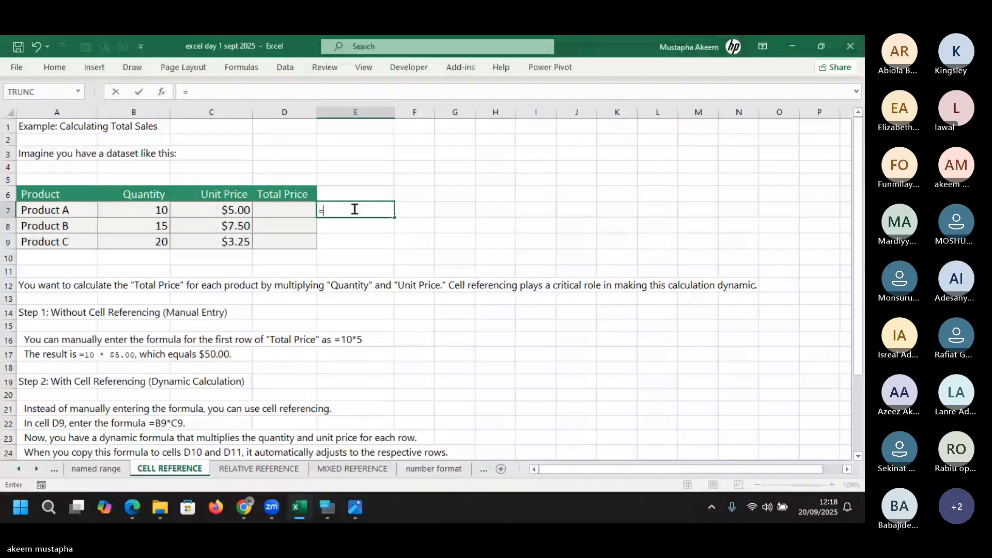
click(162, 209)
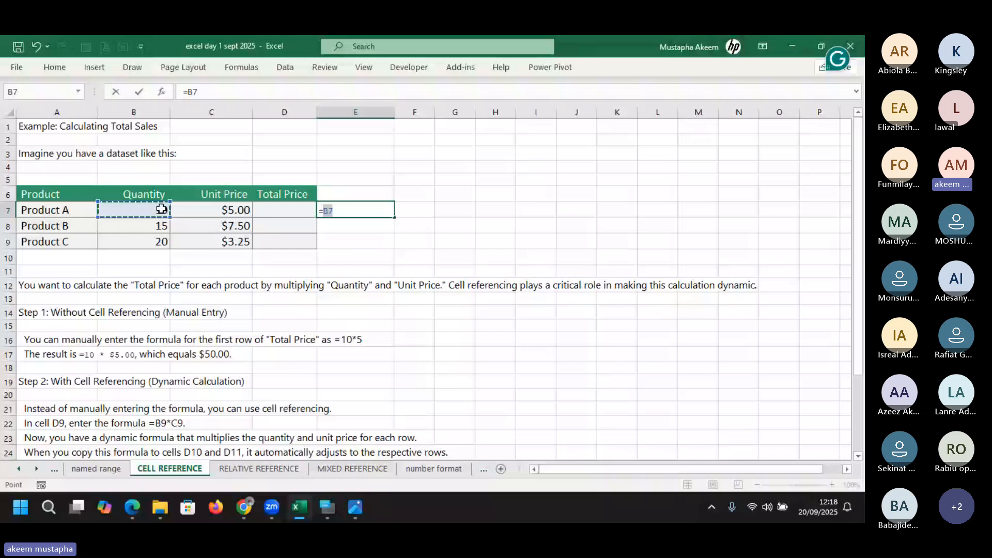
text(*)
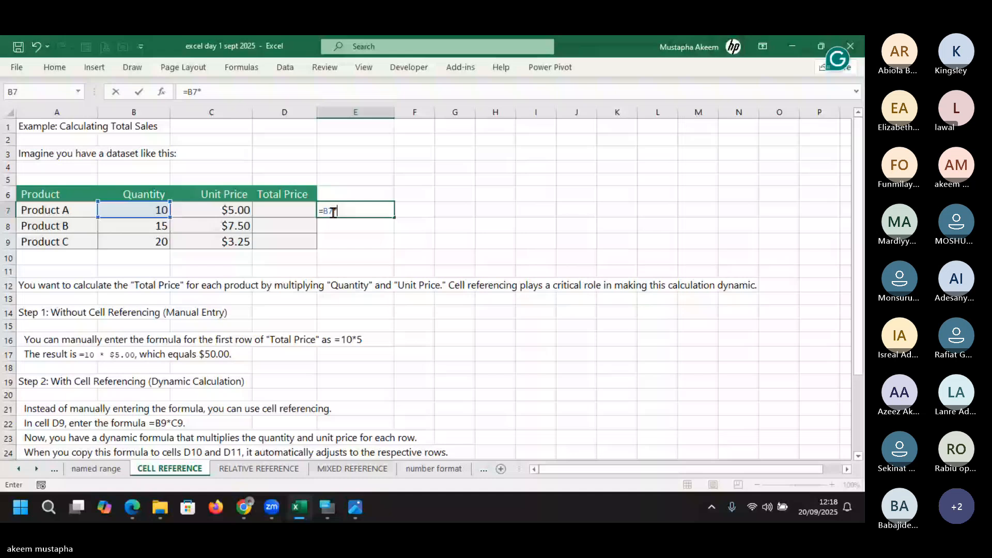
key(Left)
key(Left)
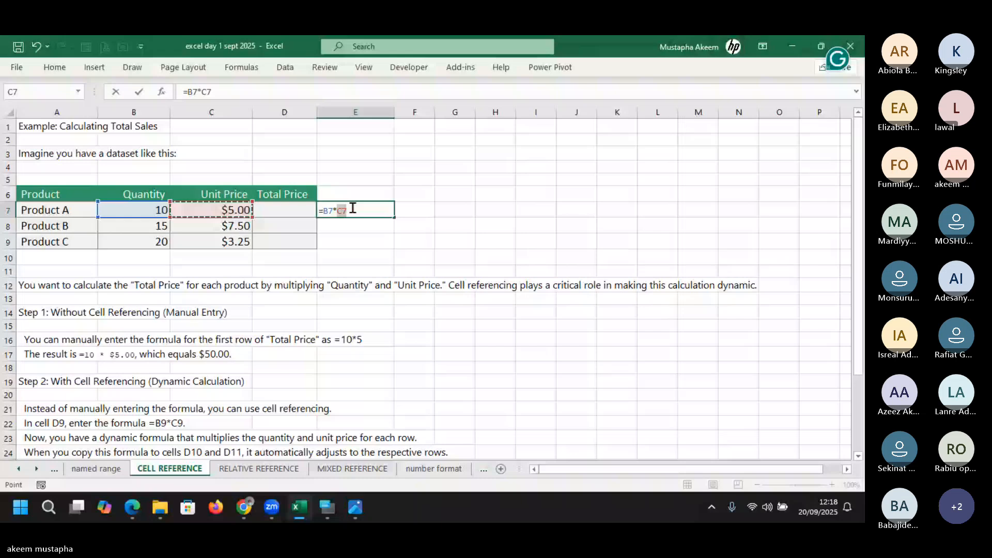
key(Return)
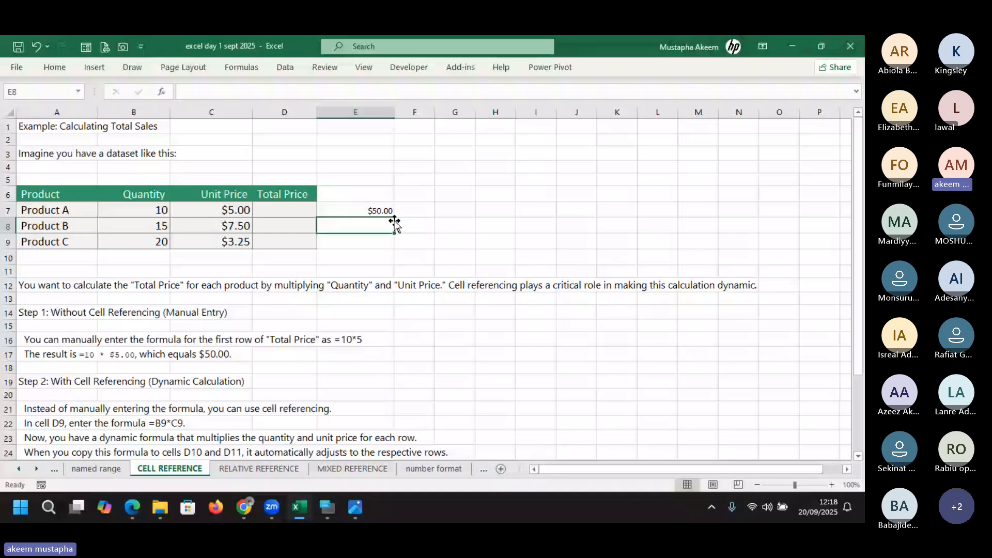
Review the E7 formula's referenced cells, then copy E7
click(381, 211)
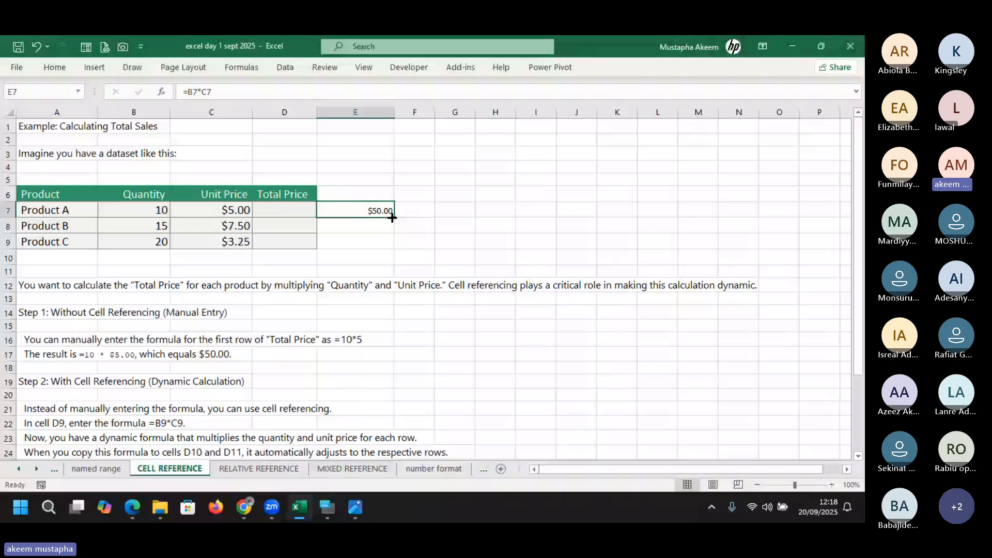
double_click(356, 212)
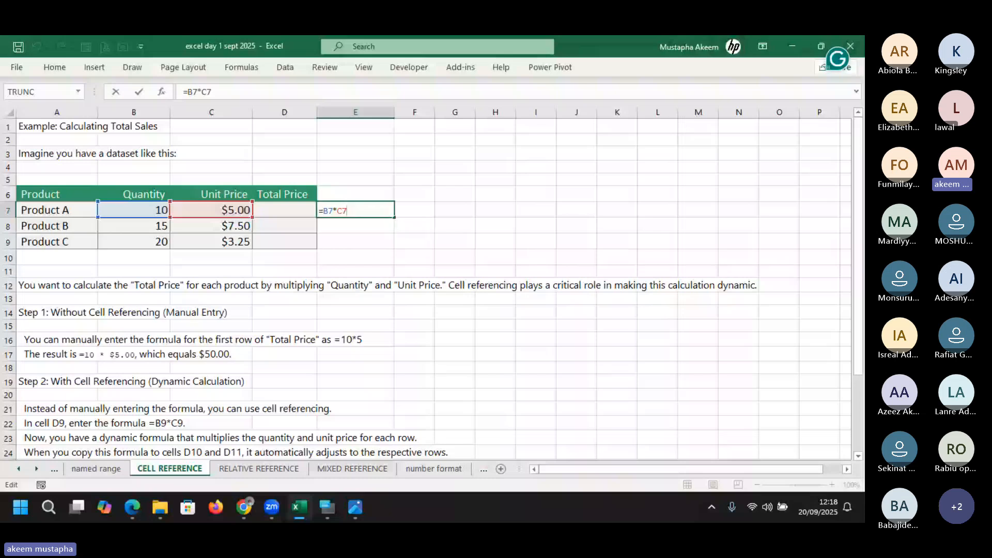
key(alt+Tab)
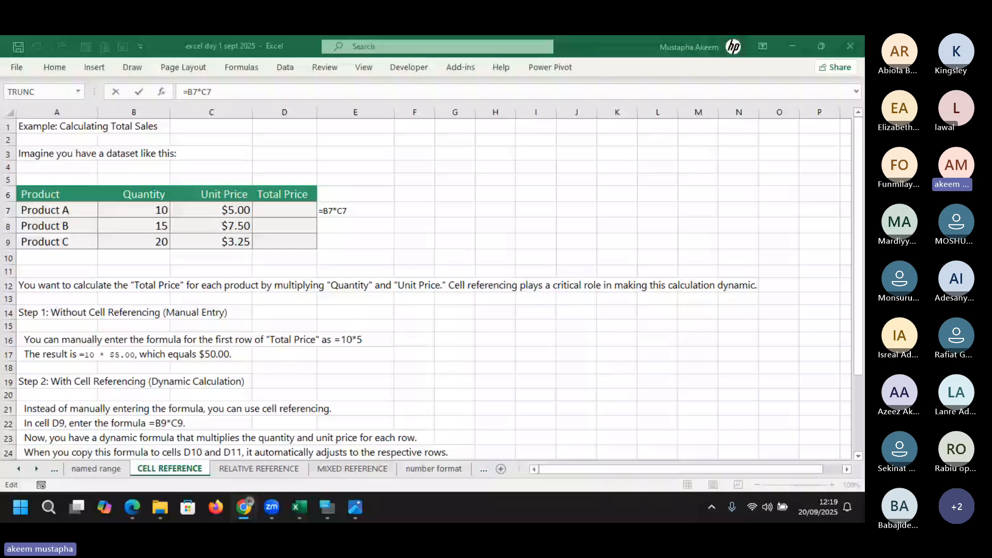
click(361, 210)
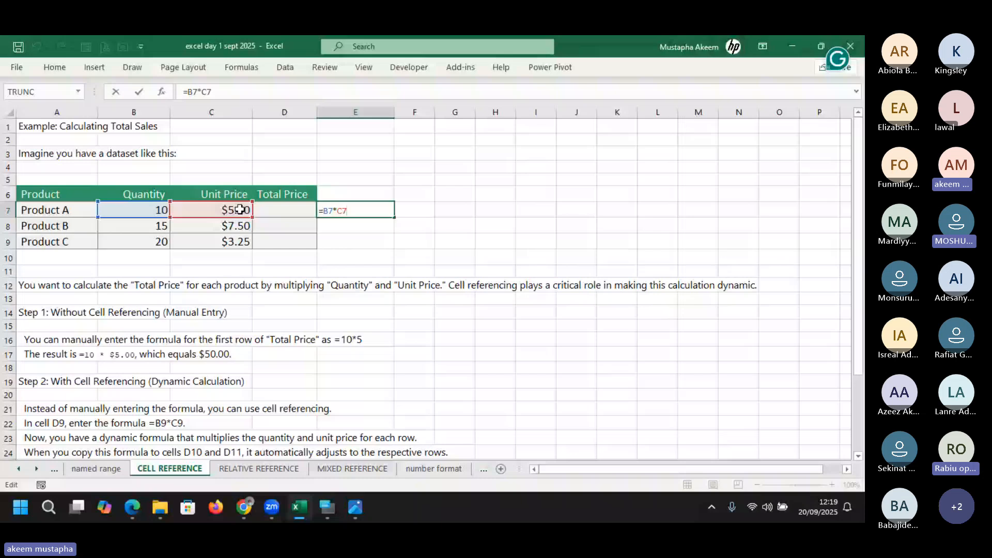
key(Return)
click(376, 207)
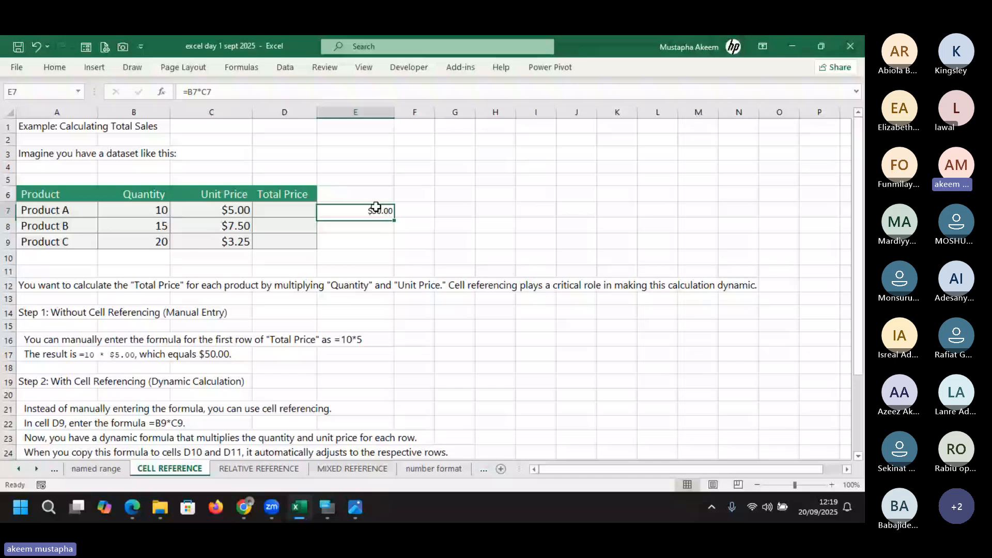
key(ctrl+c)
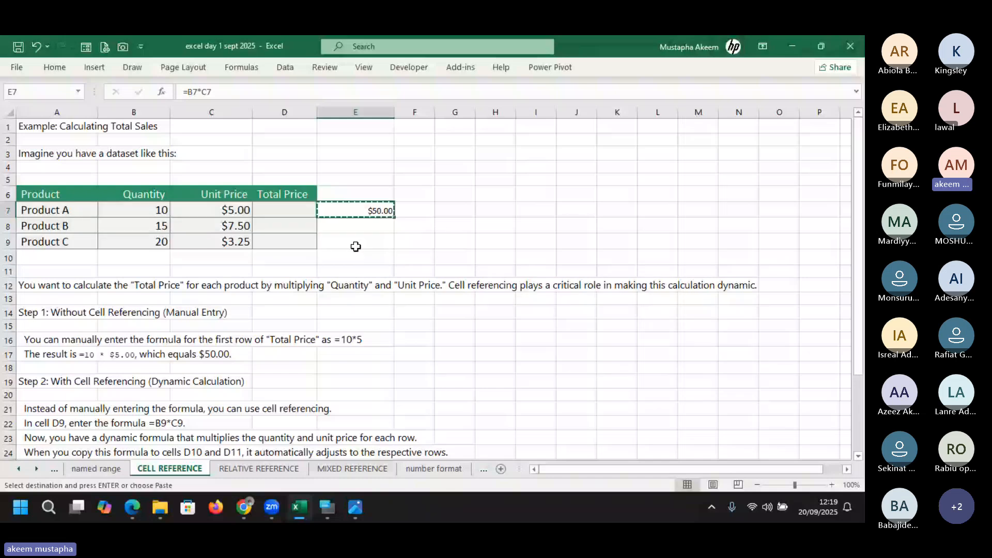
Paste the total formula into E9 and check its adjusted references
click(354, 242)
key(ctrl+v)
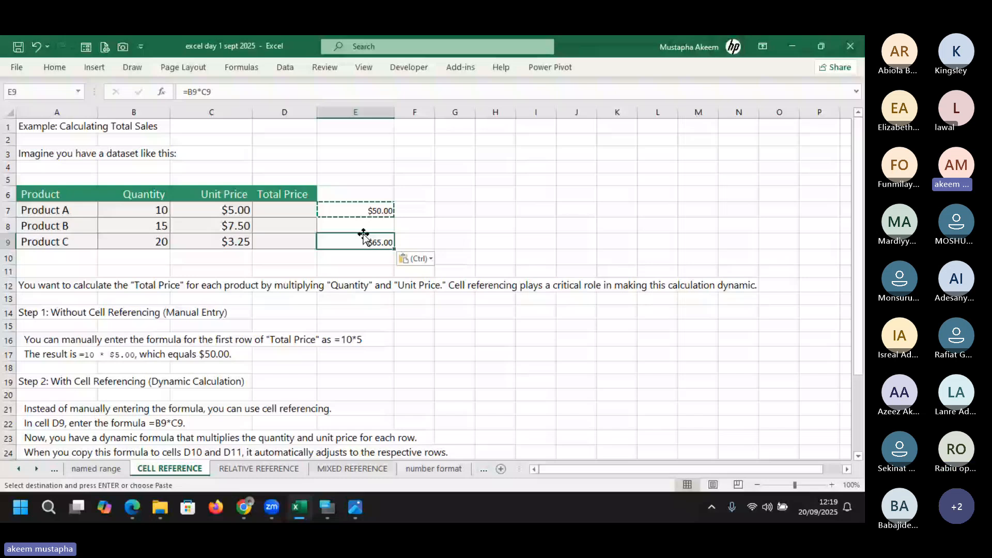
double_click(353, 244)
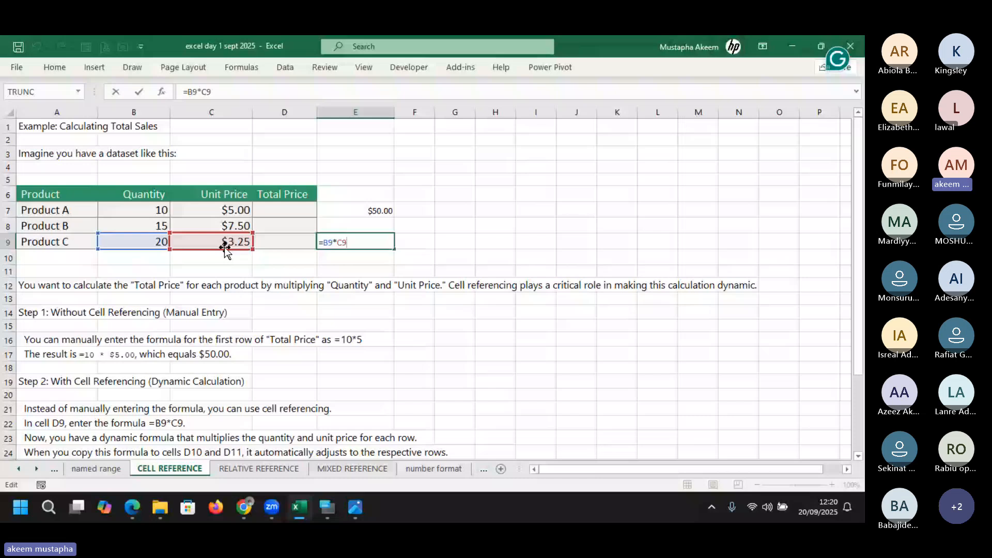
key(Return)
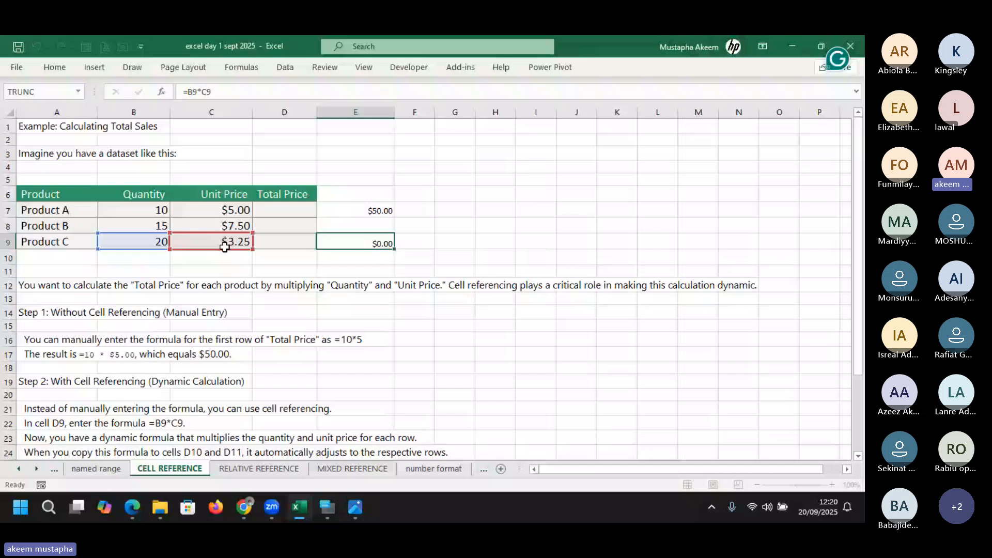
Fill the E7 formula down through E9, giving $112.50 and $65.00, then select E10
click(382, 210)
drag(393, 218, 396, 252)
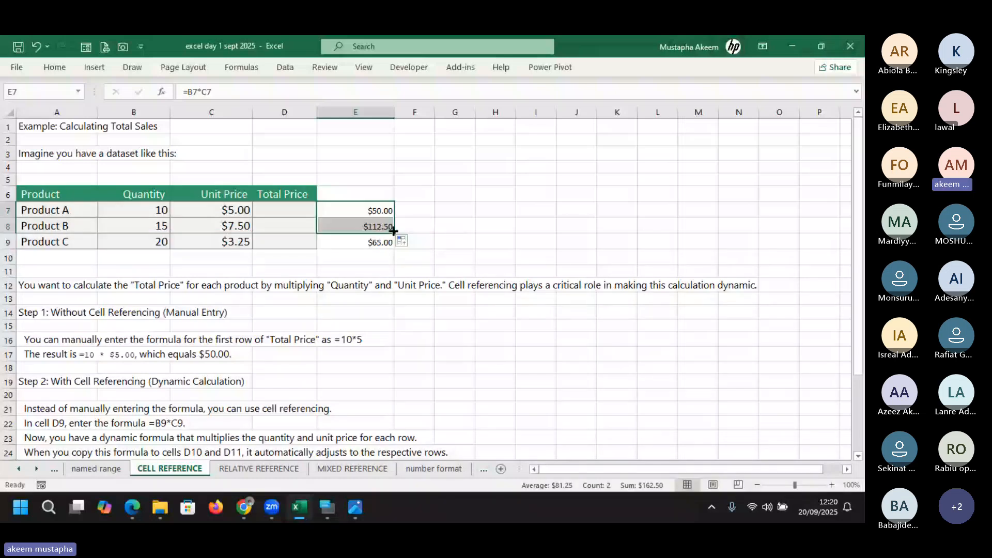
double_click(394, 231)
click(156, 227)
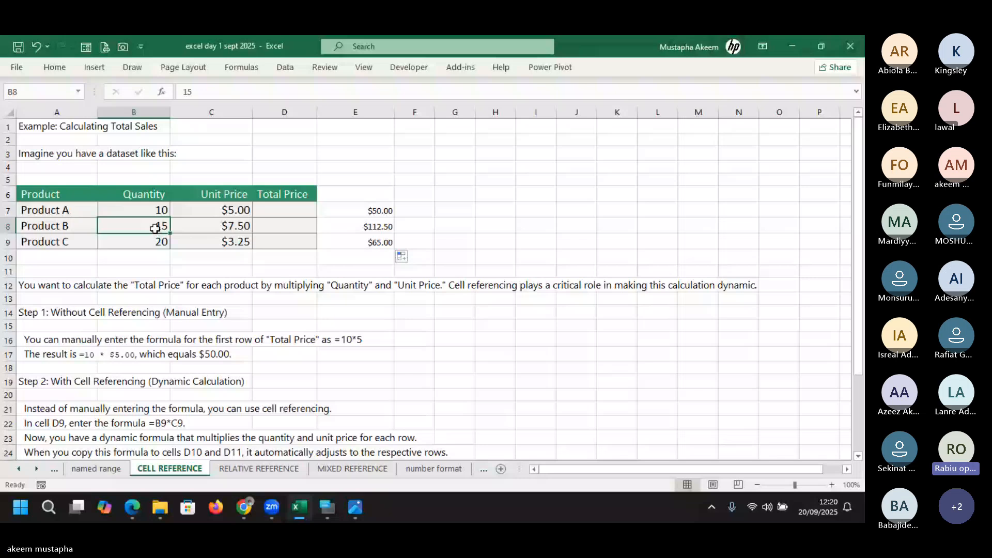
click(365, 256)
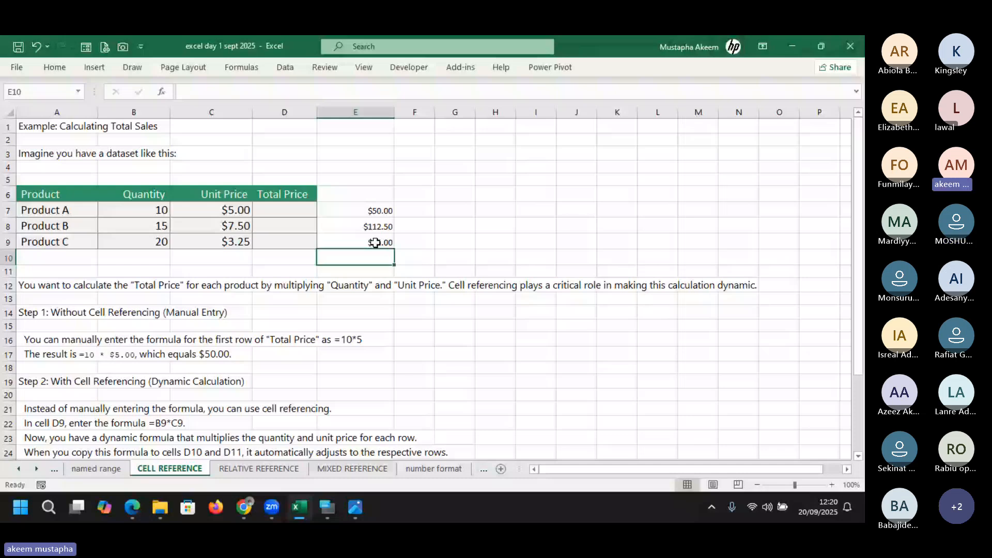
Fill the E7 total formula right to G7 and inspect the F7 and G7 formulas
click(369, 211)
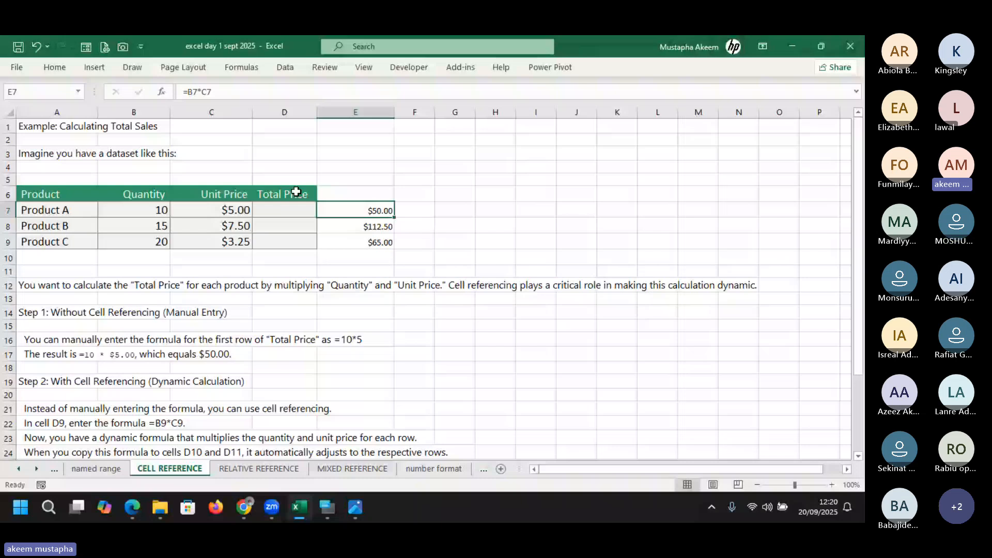
drag(395, 218, 450, 219)
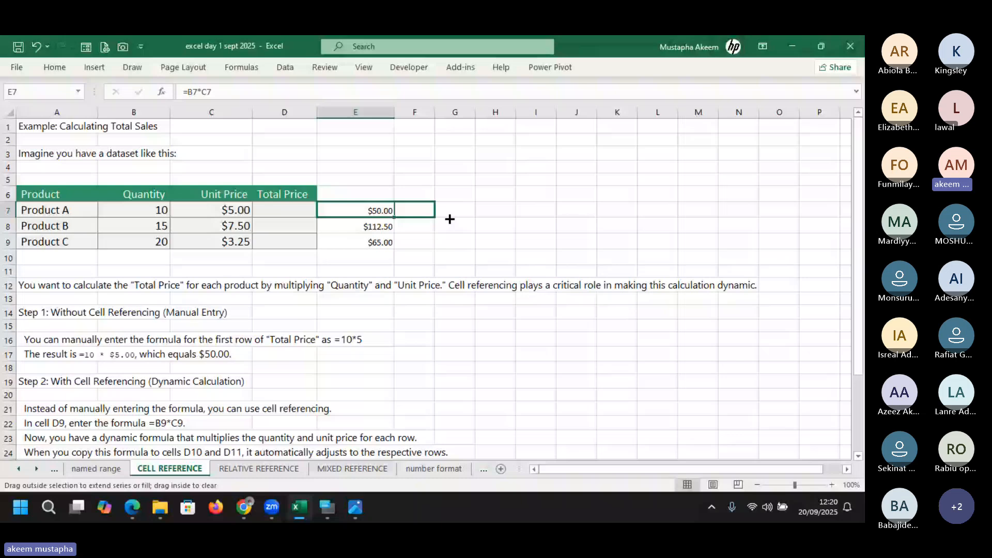
drag(449, 219, 449, 219)
drag(449, 219, 449, 219)
double_click(425, 211)
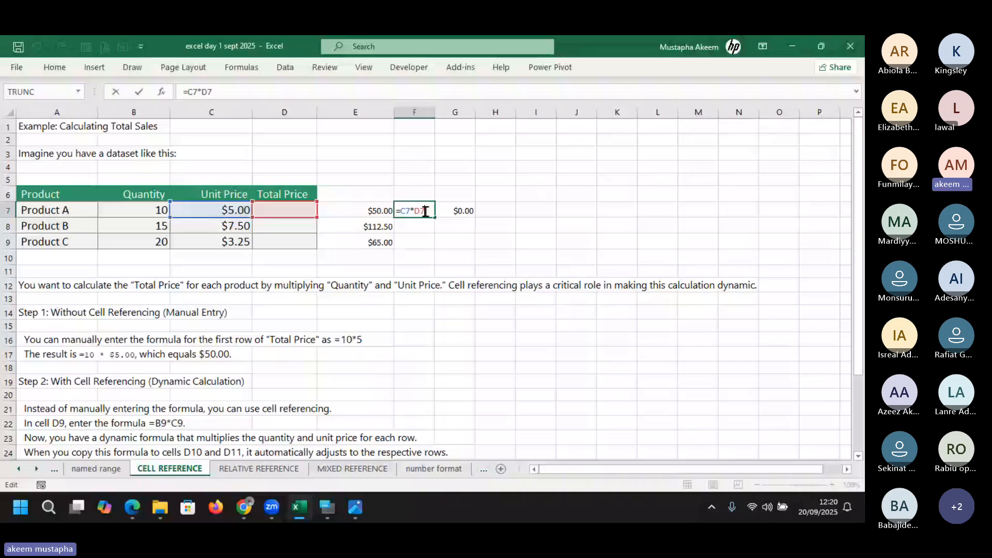
key(Tab)
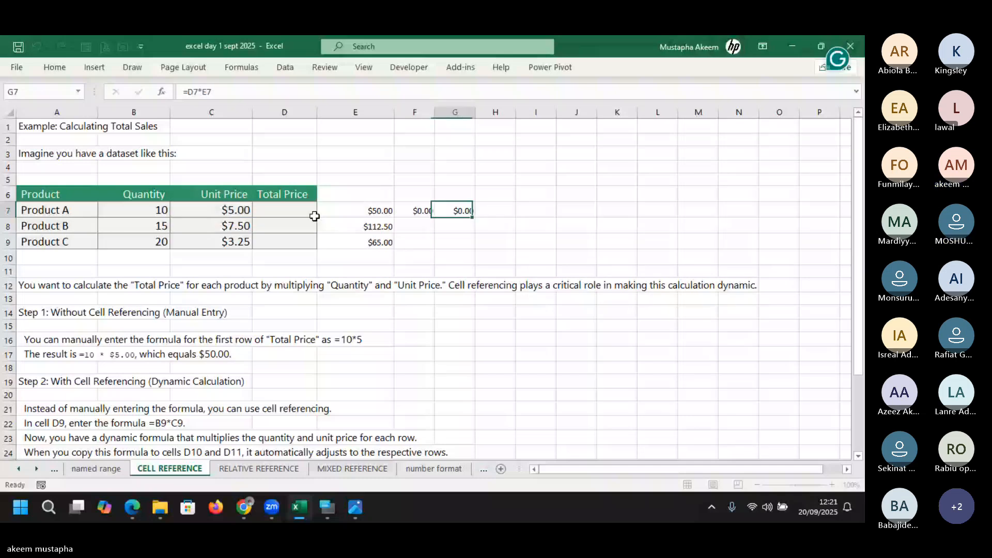
key(F2)
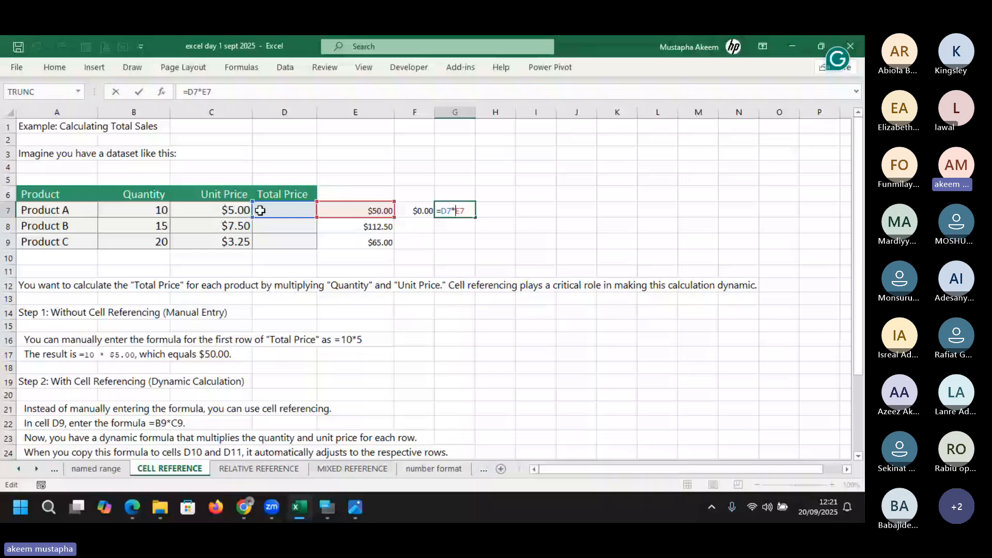
key(Return)
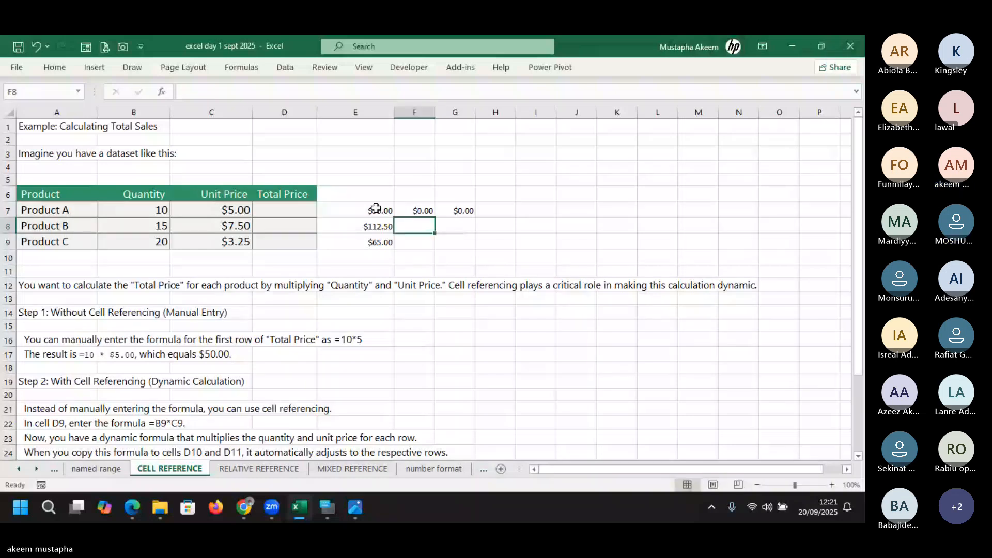
Clear the trial results from E7:G9 and begin a formula in D7
drag(375, 208, 449, 246)
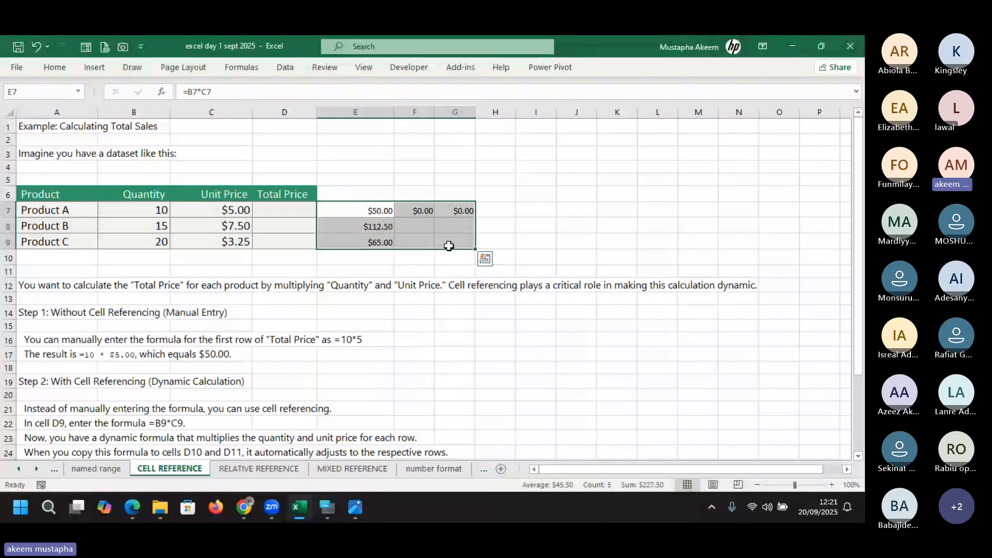
key(Delete)
click(266, 217)
text(=)
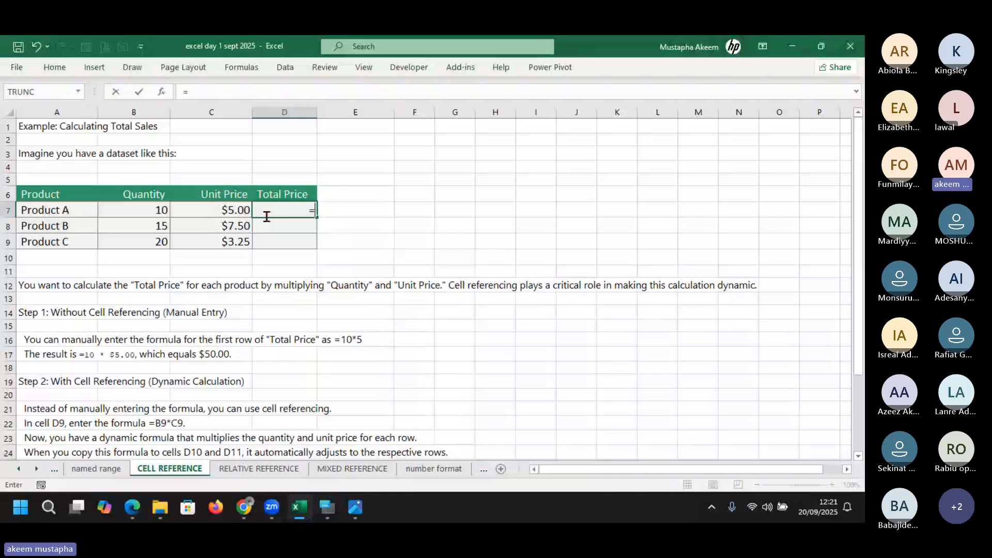
Complete =B7*C7 in D7 for Product A's total price of $50.00
click(133, 210)
text(*)
click(221, 208)
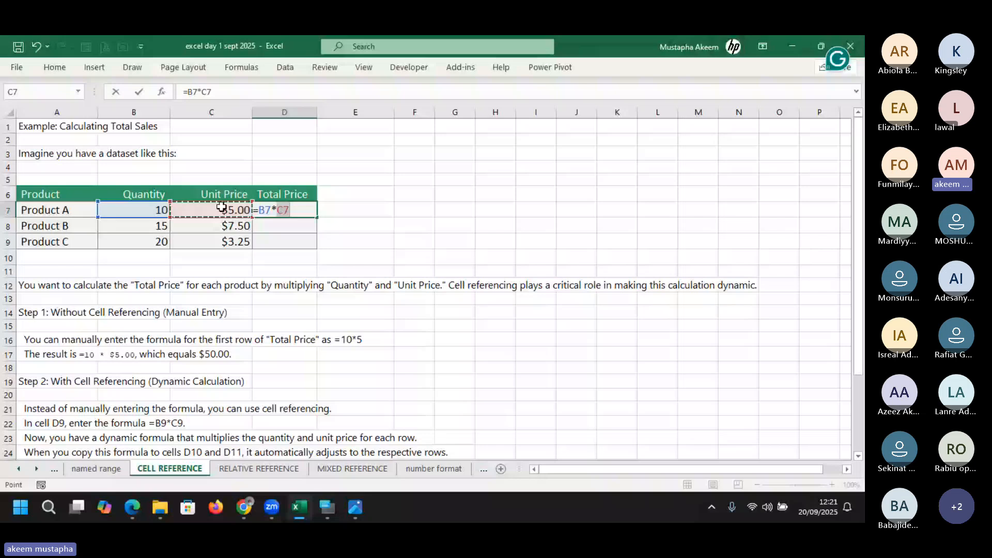
key(Return)
click(290, 210)
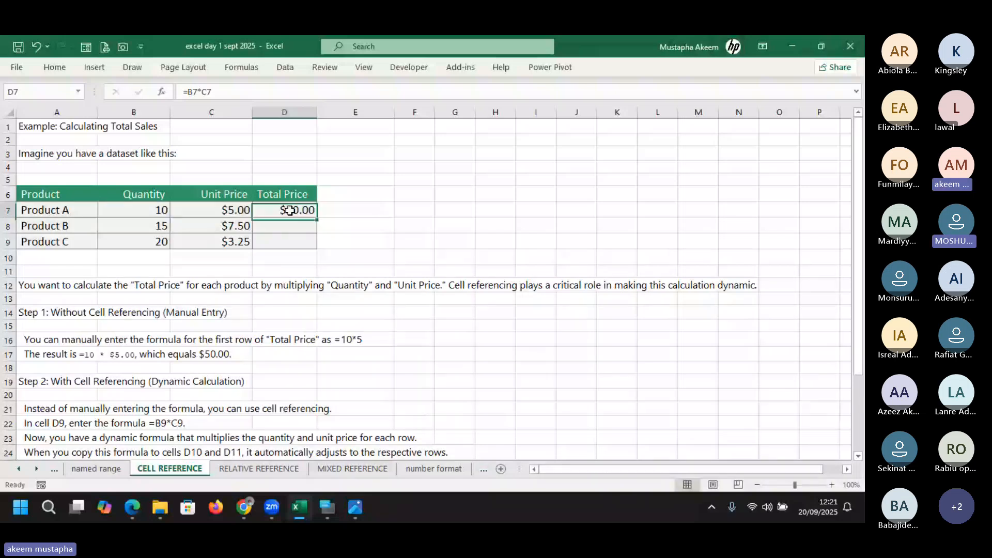
Enter =C7*D7 in E7, widen column F to show $12,500.00, and open RELATIVE REFERENCE
key(Right)
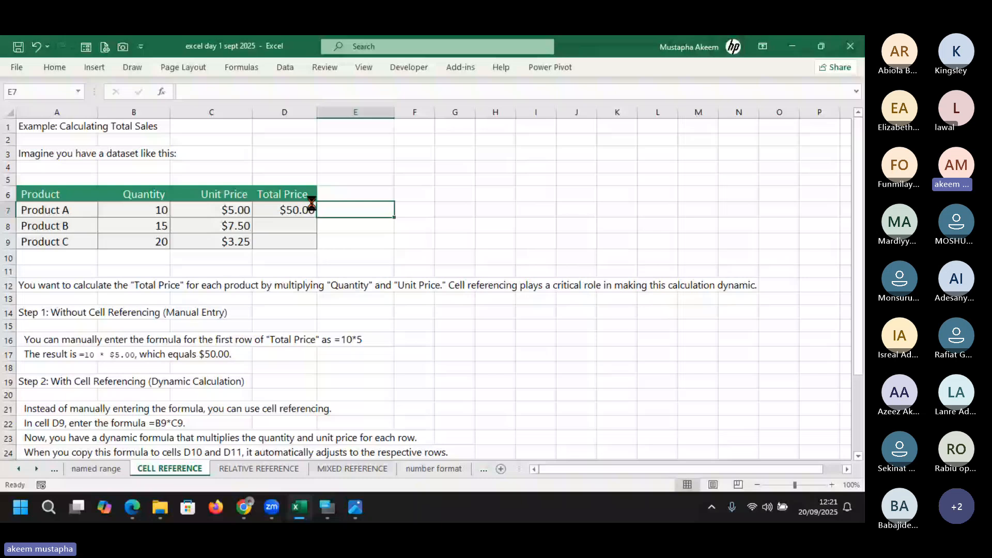
text(=C7*D7)
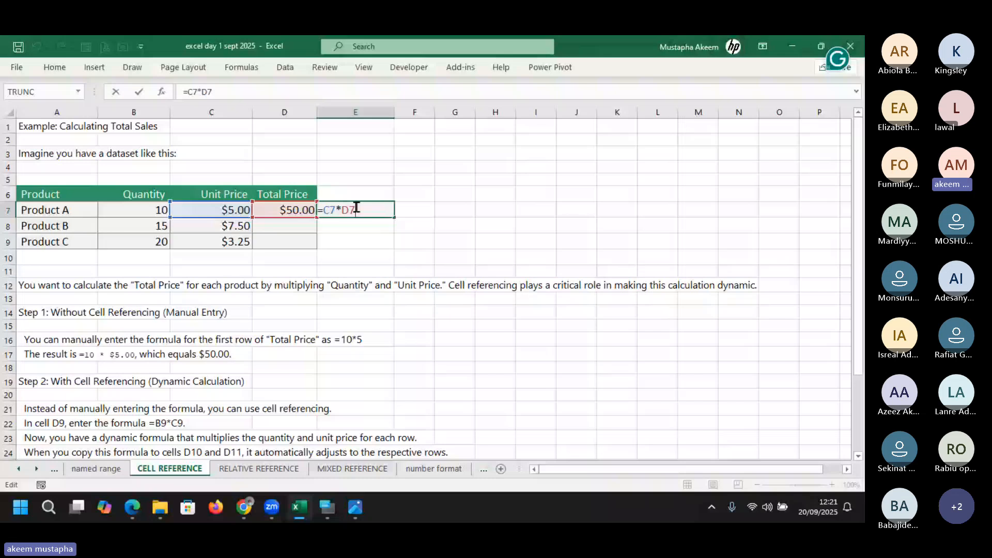
drag(436, 112, 492, 117)
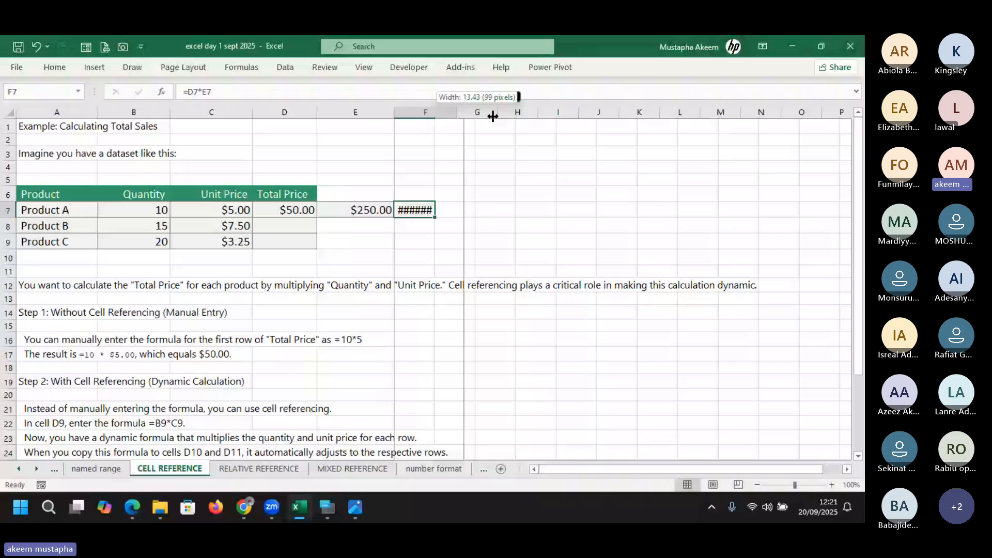
drag(492, 117, 496, 117)
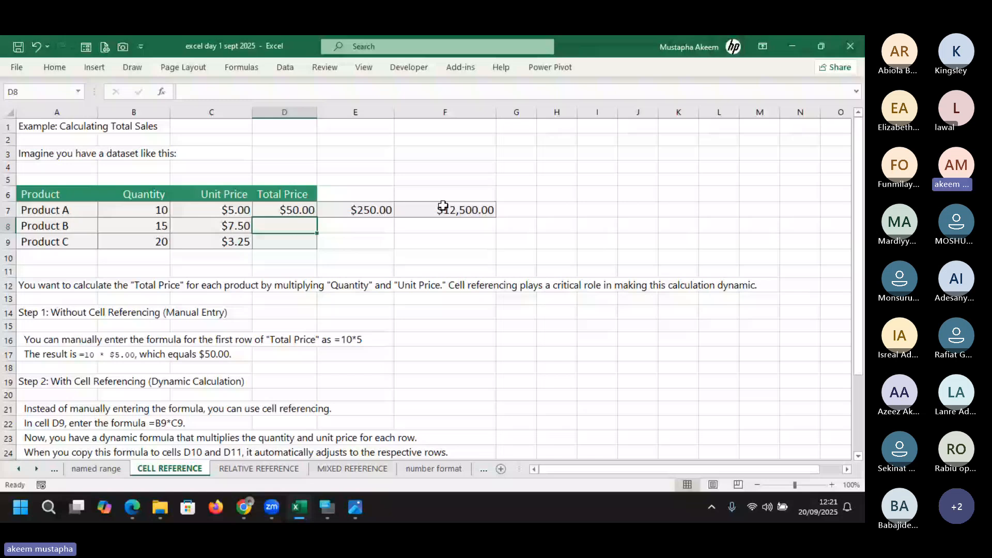
key(Up)
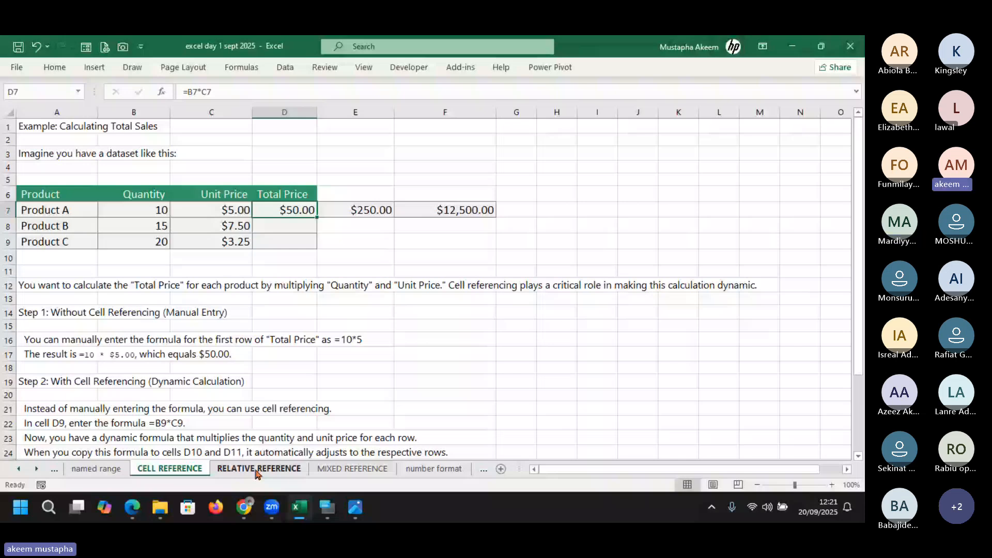
click(256, 471)
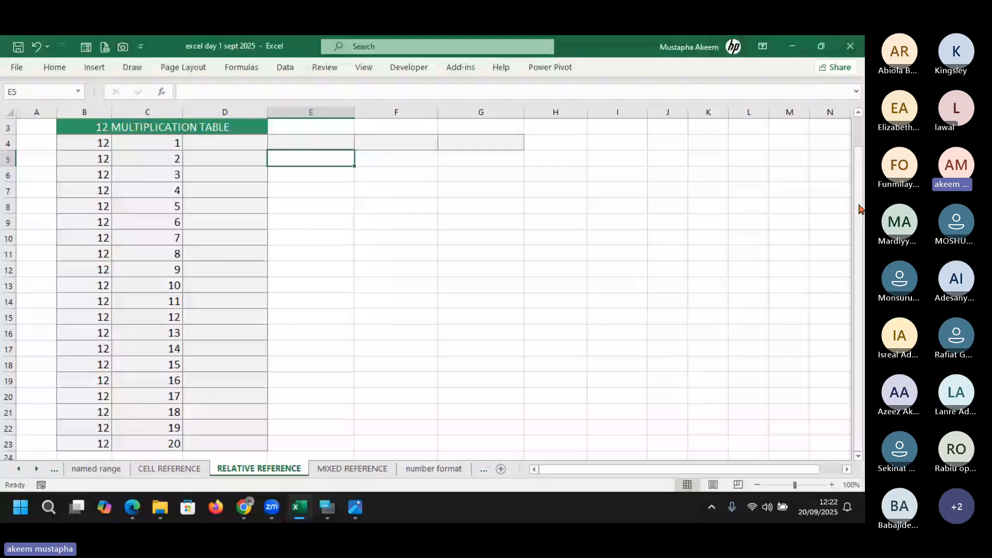
drag(859, 209, 857, 170)
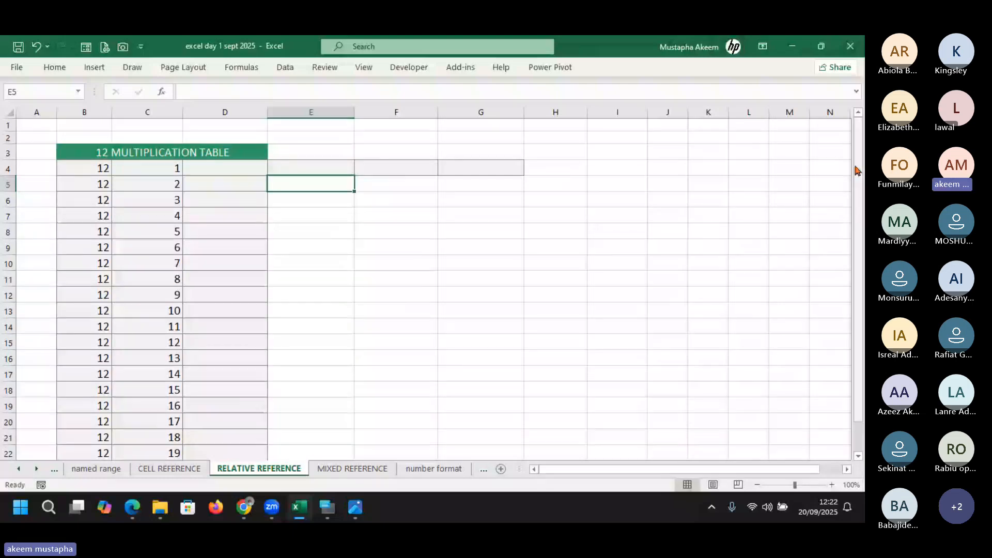
Enter =B4*C4 in D4 to multiply 12 by the first multiplier
click(225, 168)
text(=)
click(107, 168)
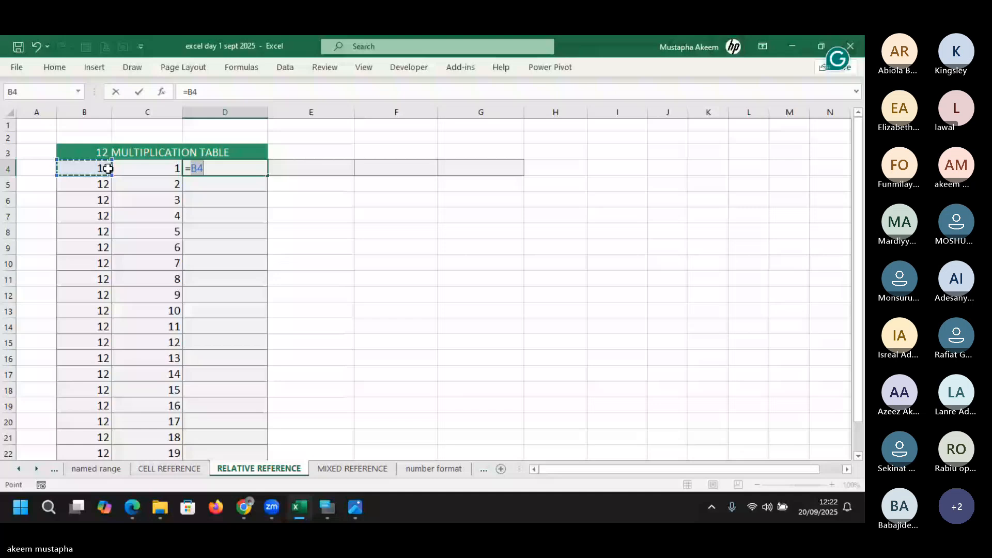
text(*)
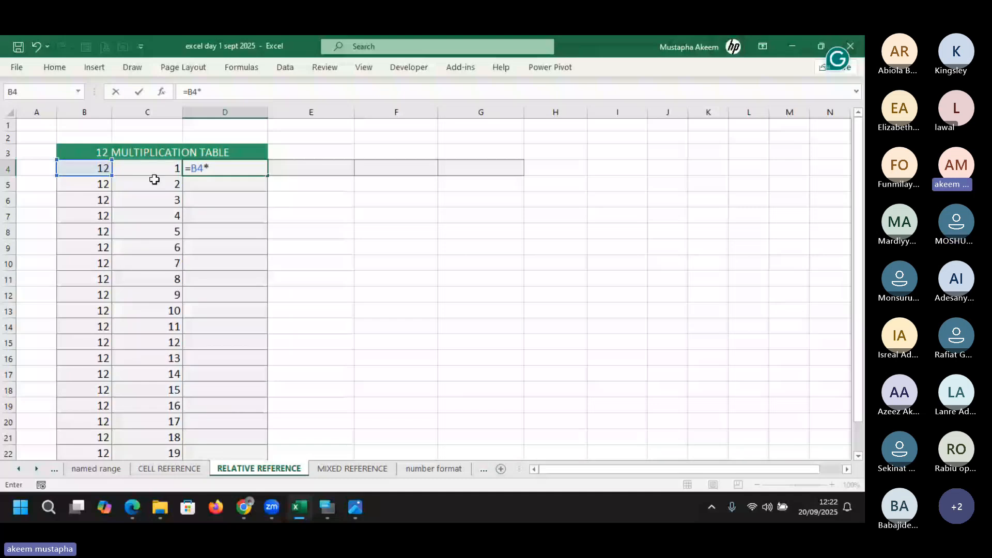
click(155, 170)
key(ctrl+Return)
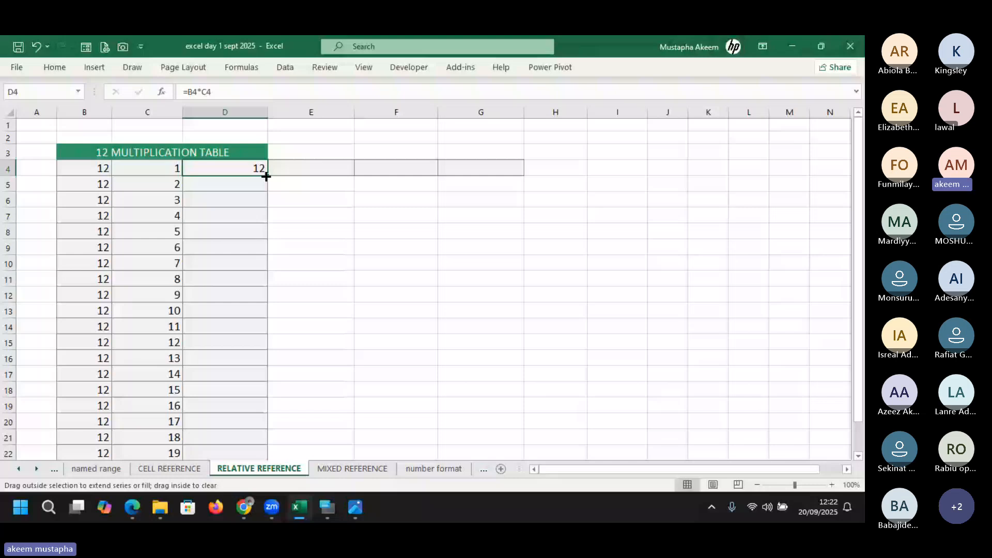
Fill the D4 formula down to D23, check the D23 and D21 formulas, and return to D4
drag(266, 177, 260, 407)
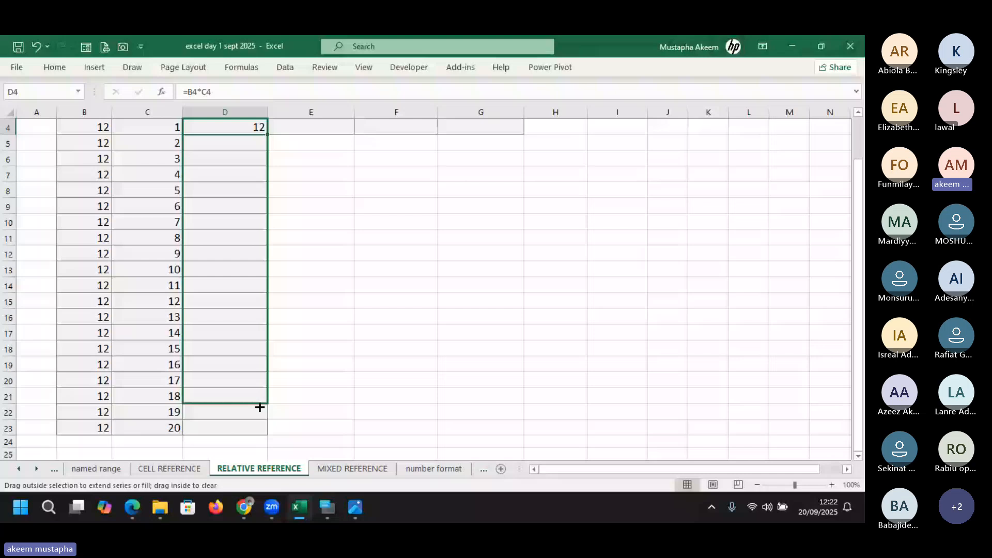
drag(259, 408, 247, 427)
double_click(248, 428)
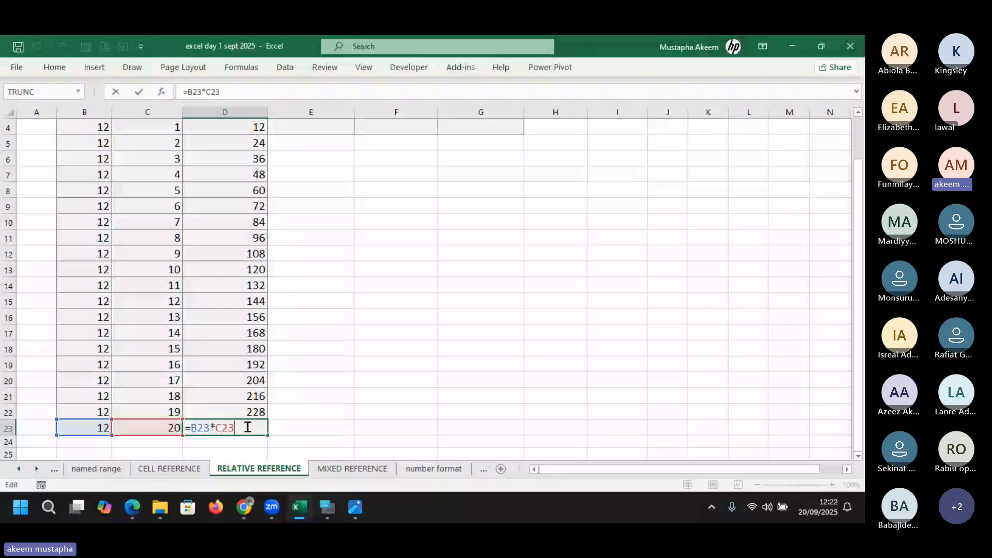
click(244, 397)
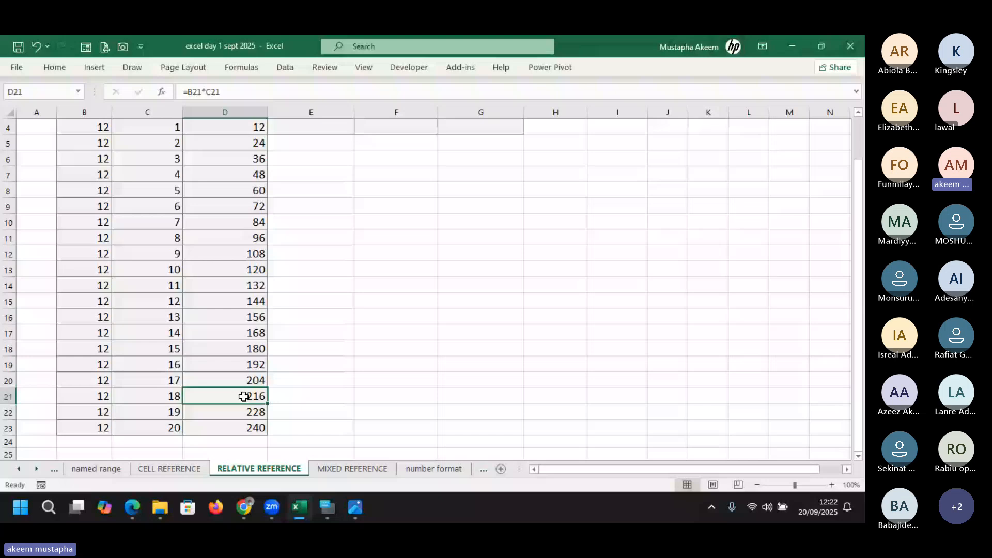
key(ctrl+Up)
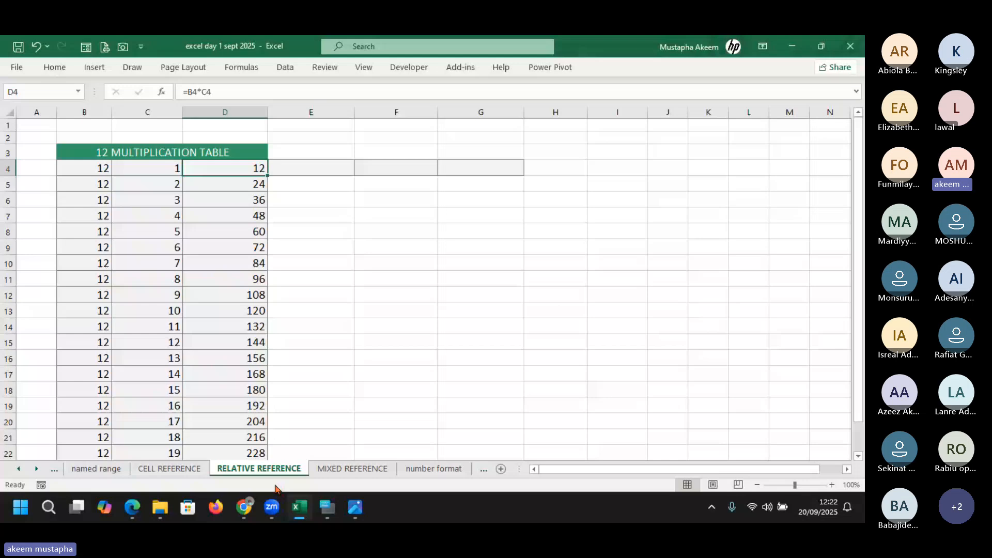
Copy D4's =B4*C4 formula and paste it into D5:D22
double_click(232, 172)
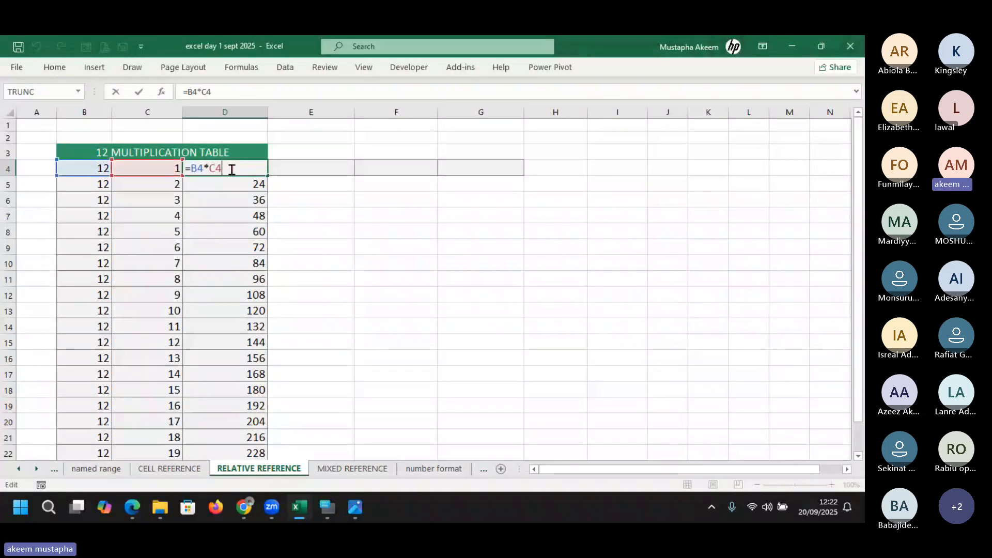
key(Escape)
key(ctrl+c)
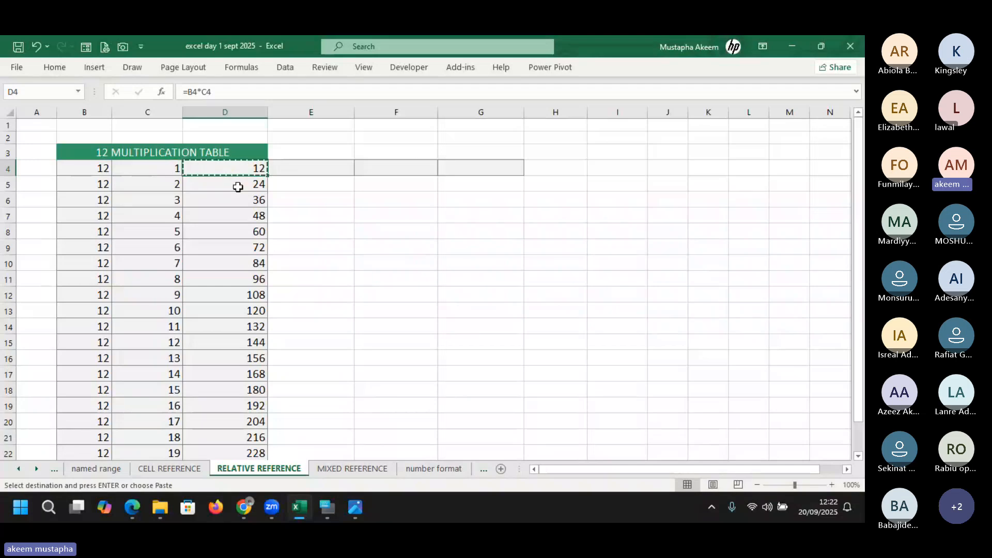
click(237, 188)
drag(238, 188, 237, 418)
key(ctrl+v)
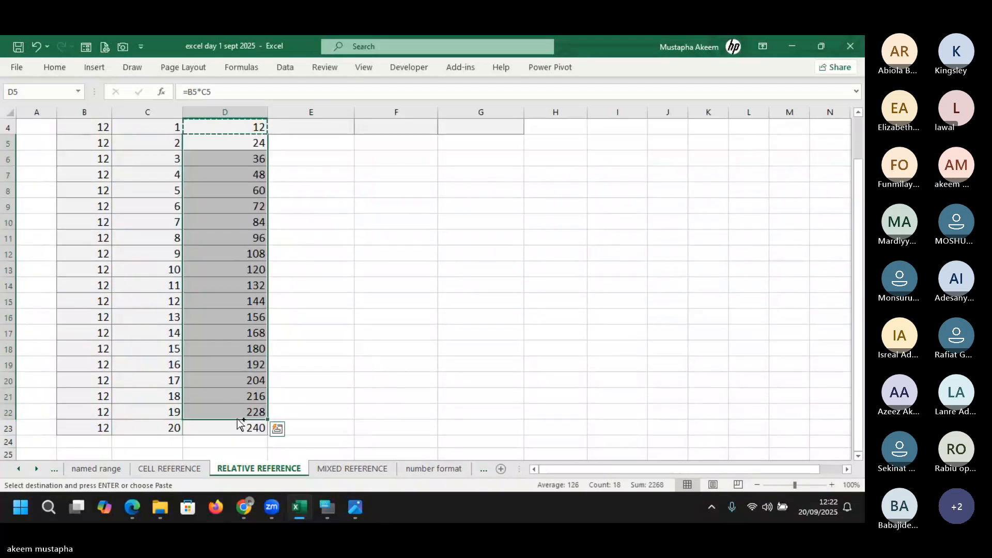
click(334, 380)
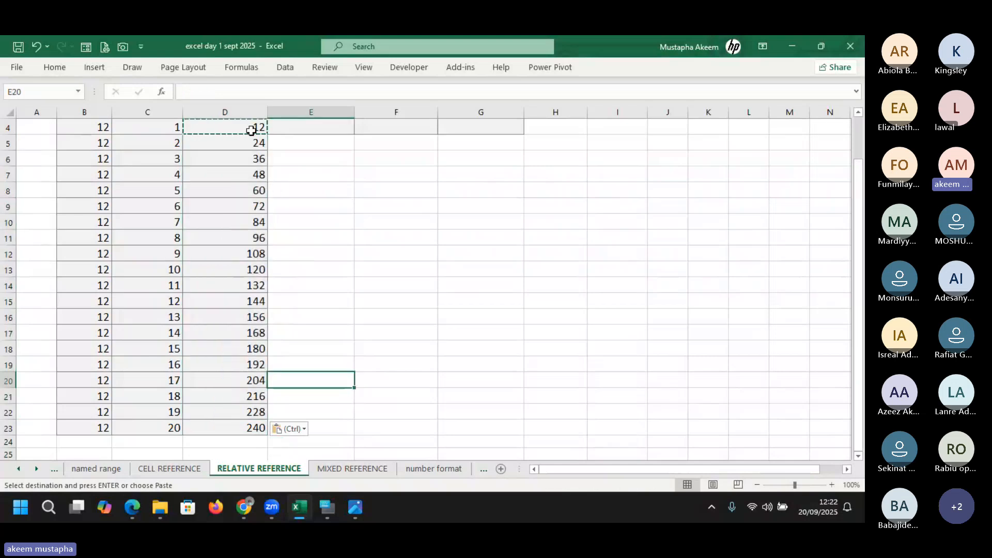
Drag D4's fill handle down to D23 so all twenty products from 12 to 240 appear
click(251, 131)
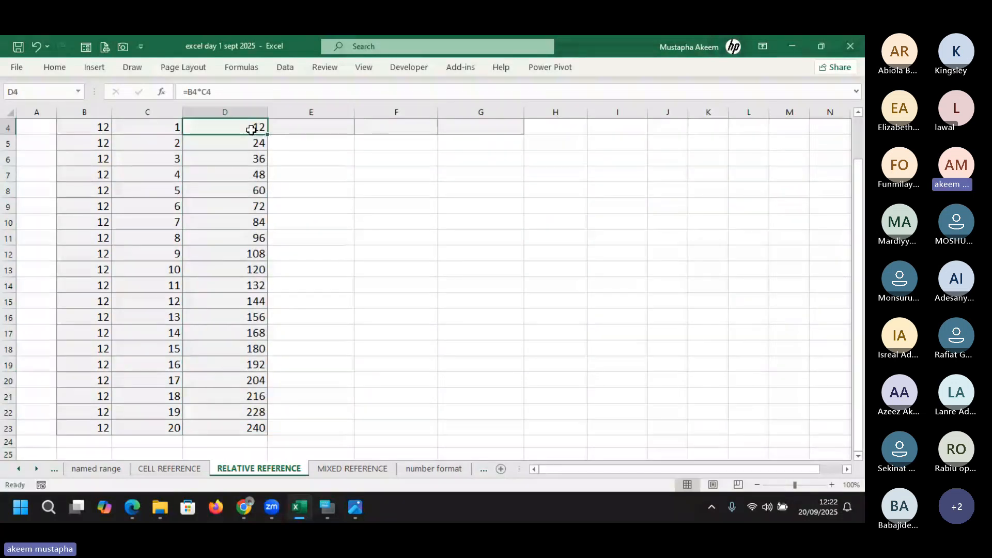
key(Down)
key(Up)
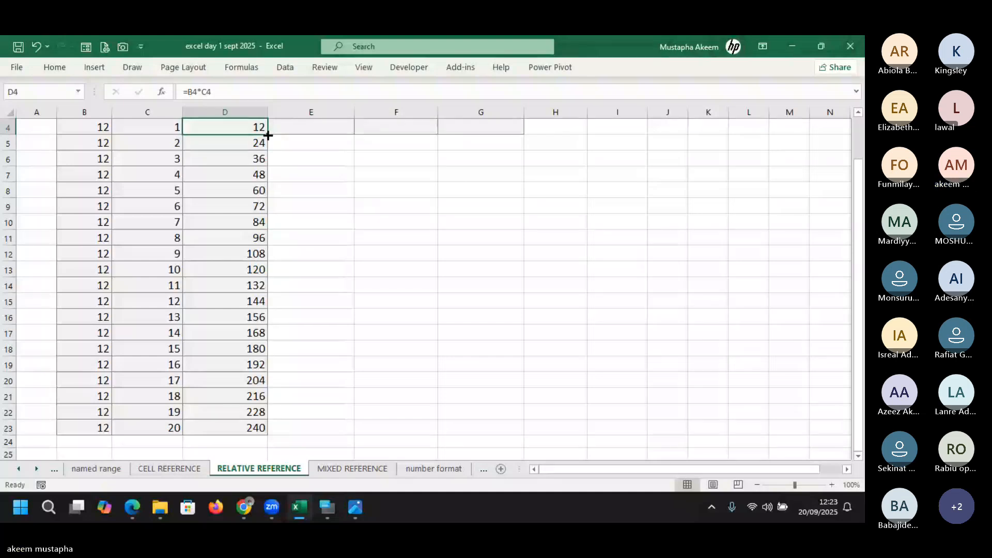
drag(268, 135, 268, 428)
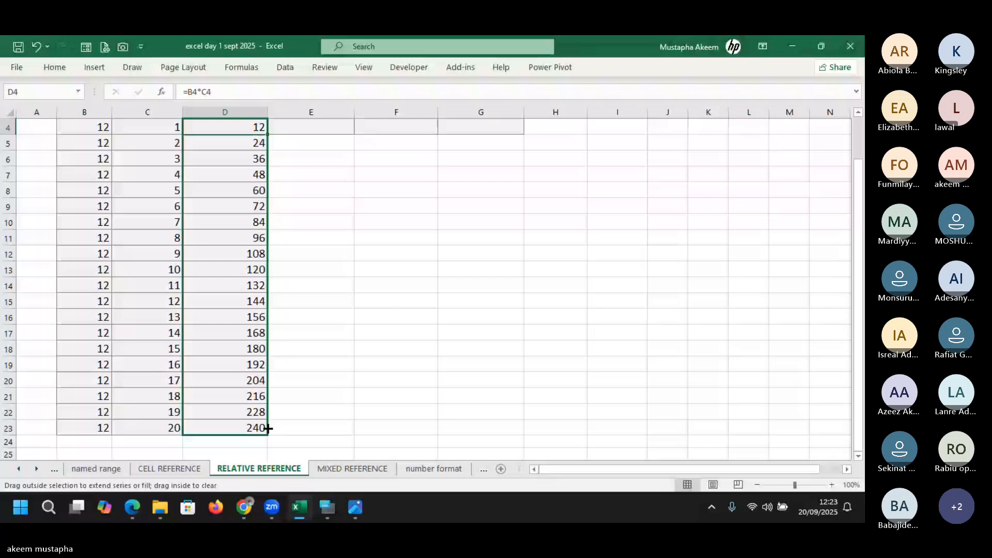
drag(268, 428, 268, 428)
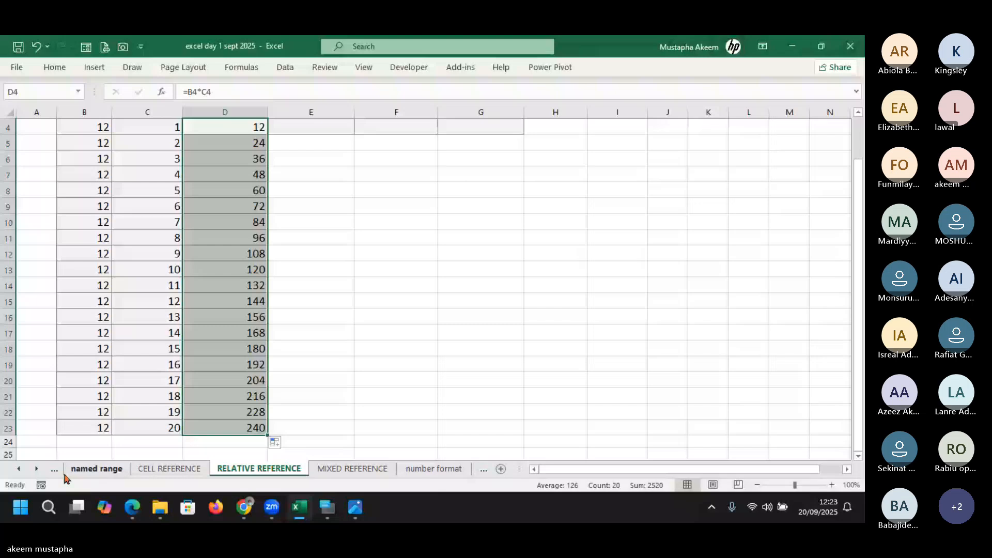
Open the ABSOLUTE REFERENCE sheet, move its tab right after RELATIVE REFERENCE, and select E12
click(34, 470)
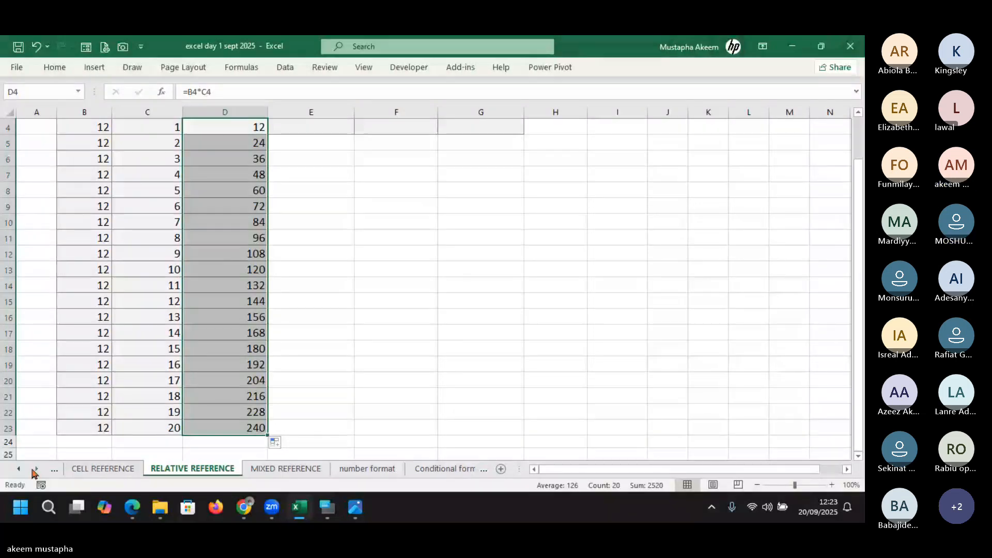
click(34, 470)
click(34, 469)
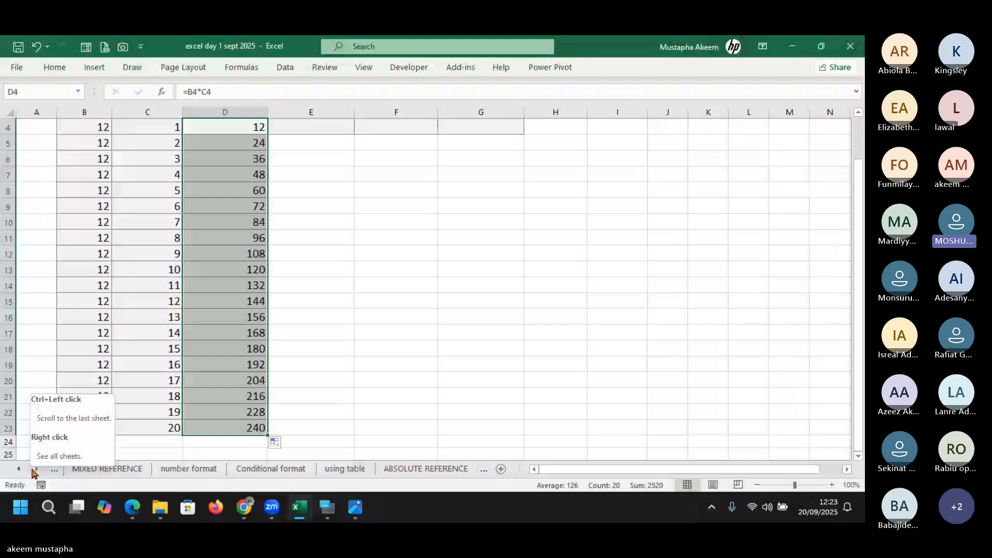
click(425, 468)
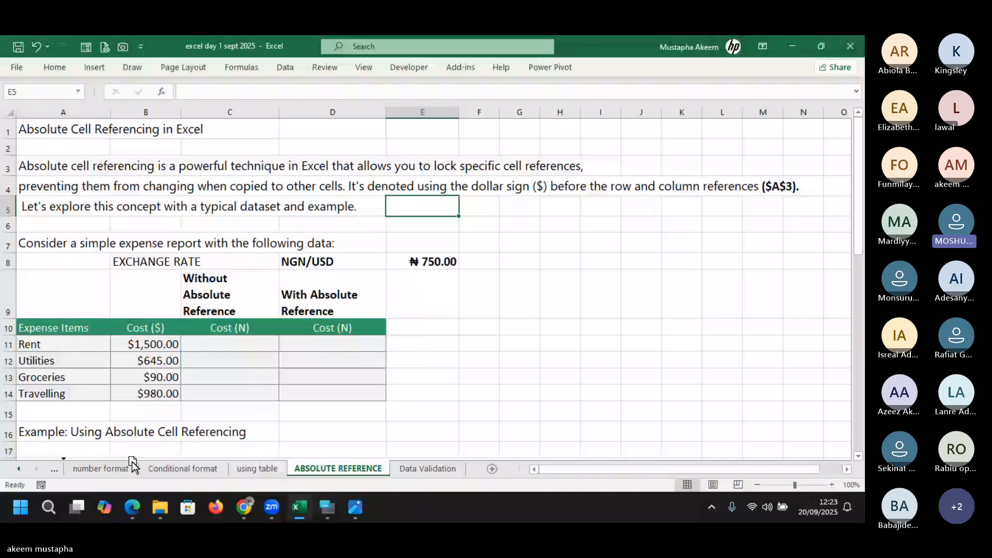
drag(132, 464, 332, 455)
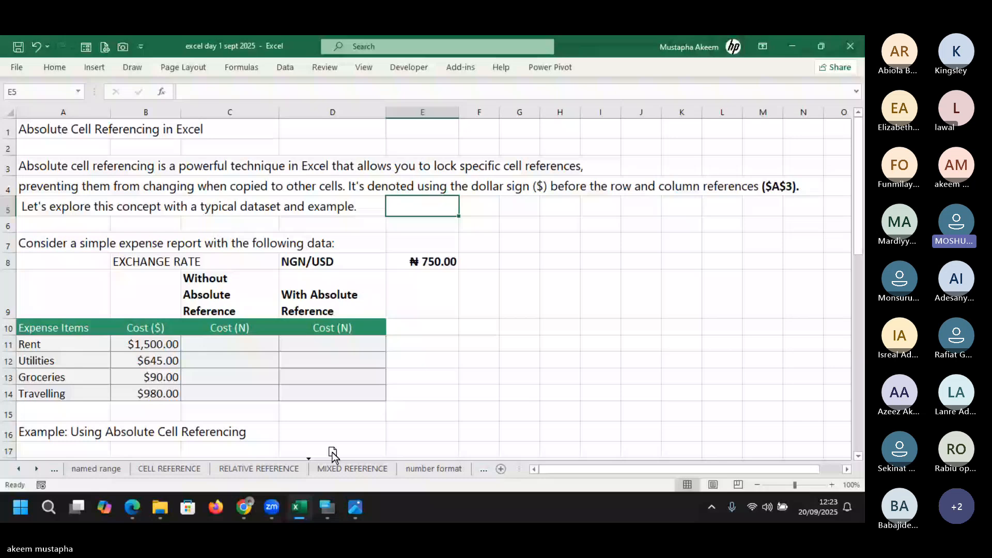
drag(332, 454, 333, 456)
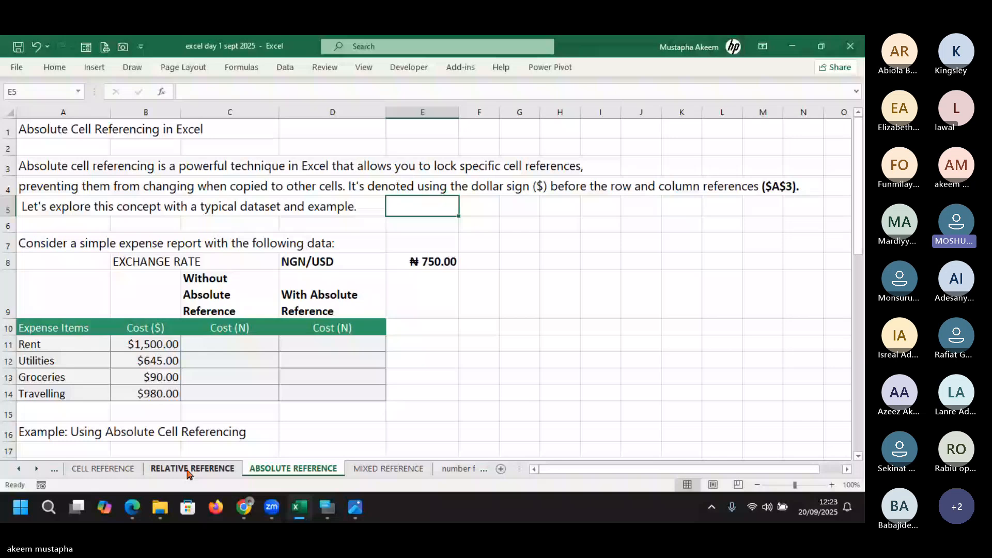
click(422, 360)
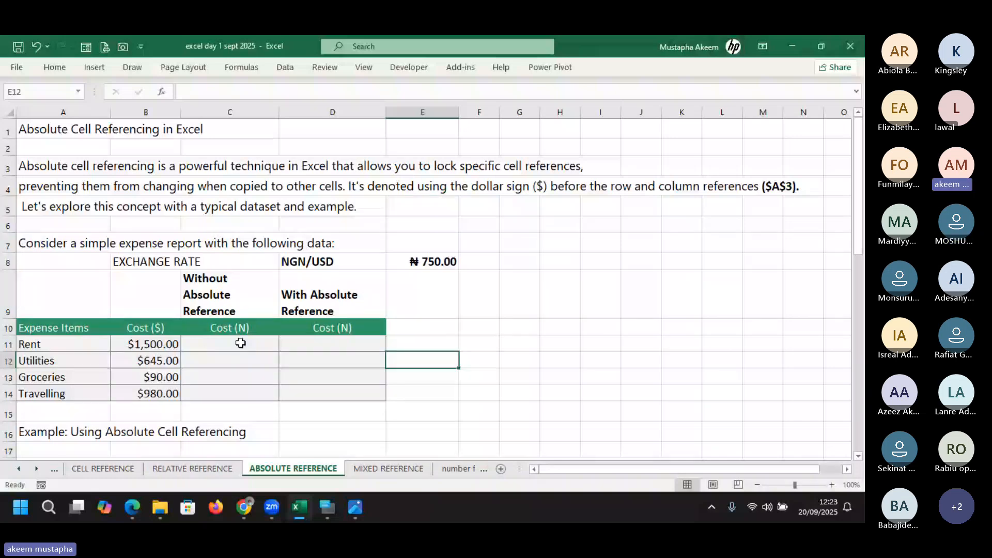
click(240, 343)
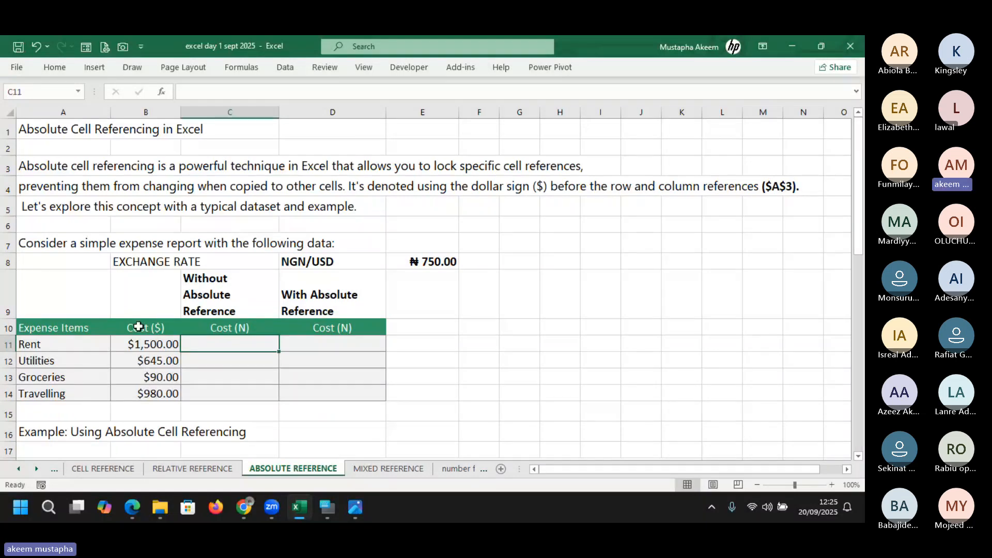
Enter =B11*E8 in C11, converting Rent's cost to ₦1,125,000.00
click(153, 346)
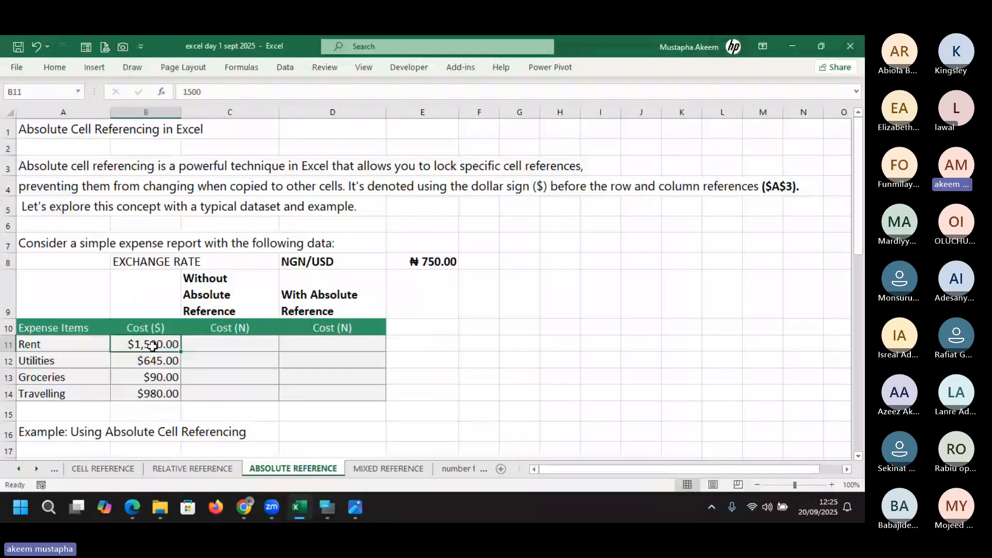
click(438, 263)
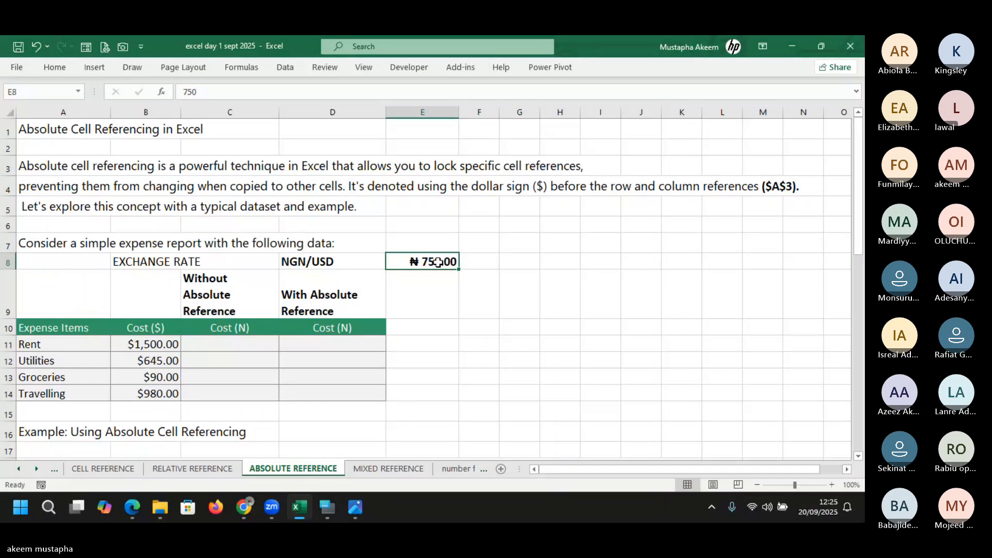
click(222, 345)
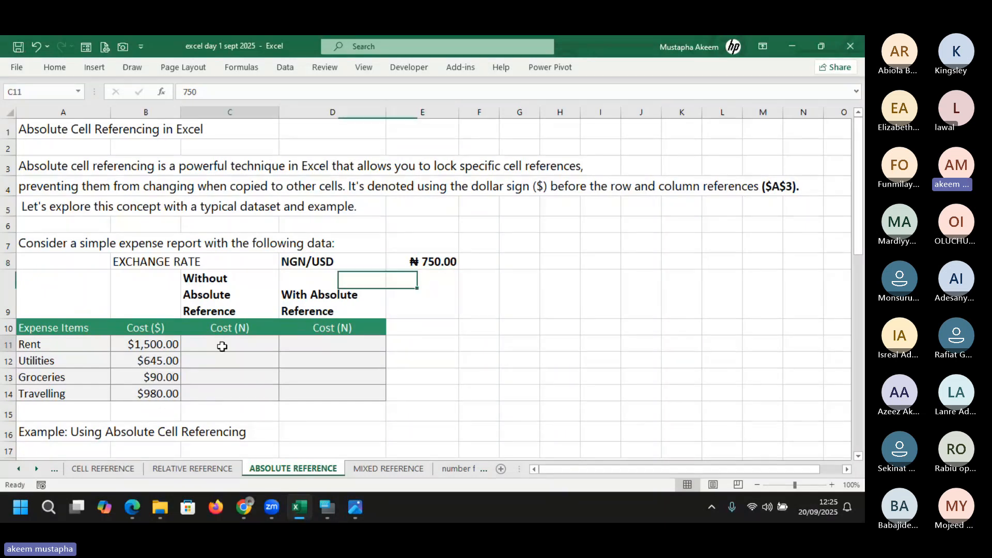
text(=)
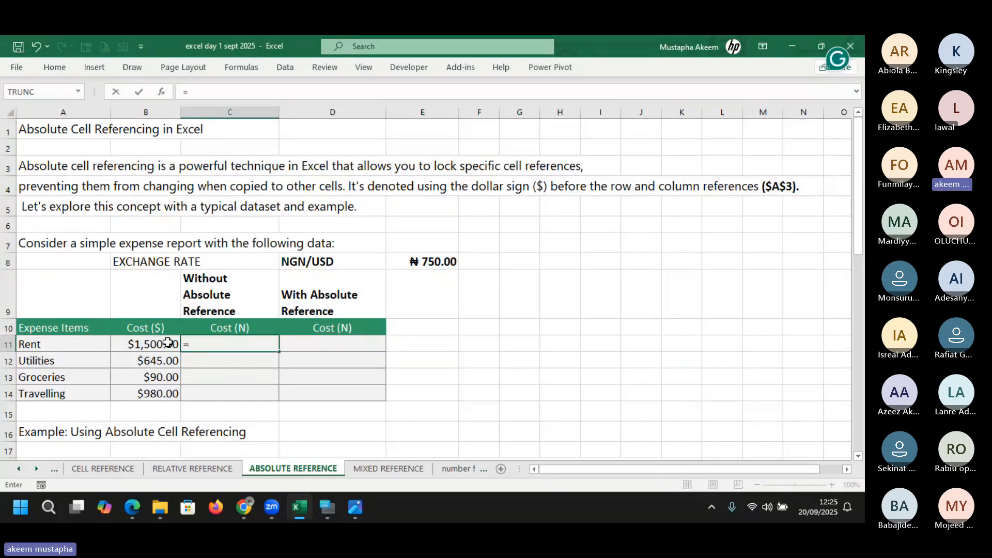
click(168, 343)
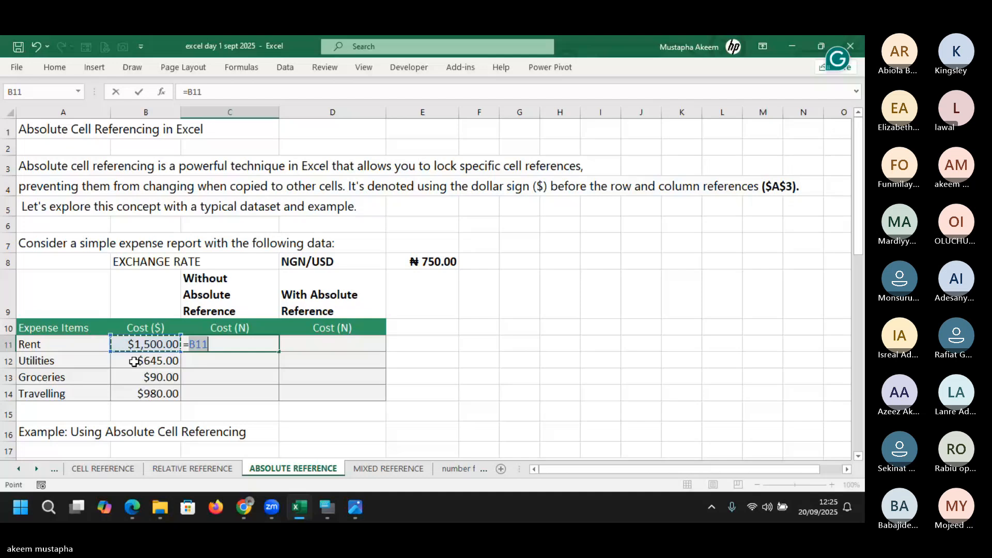
text(*)
click(443, 262)
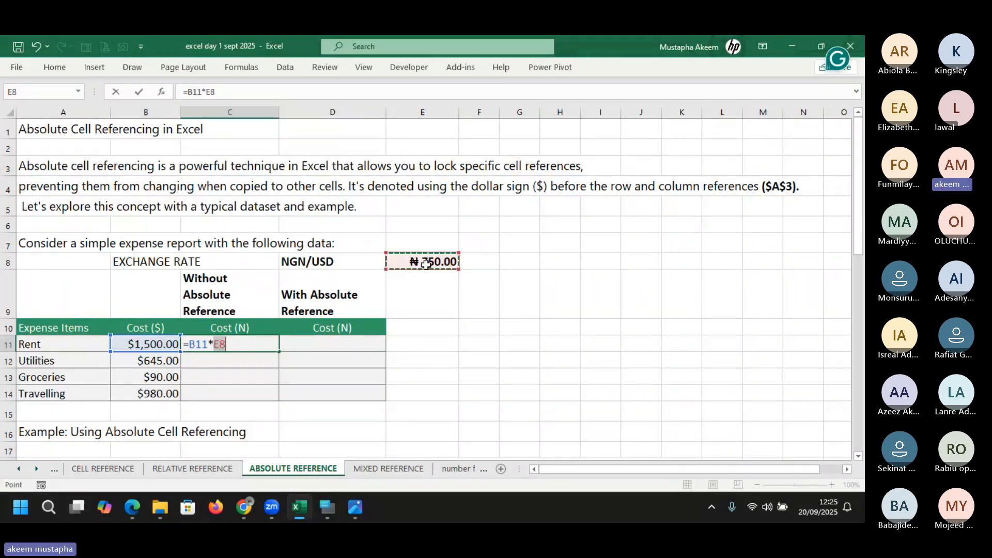
key(Return)
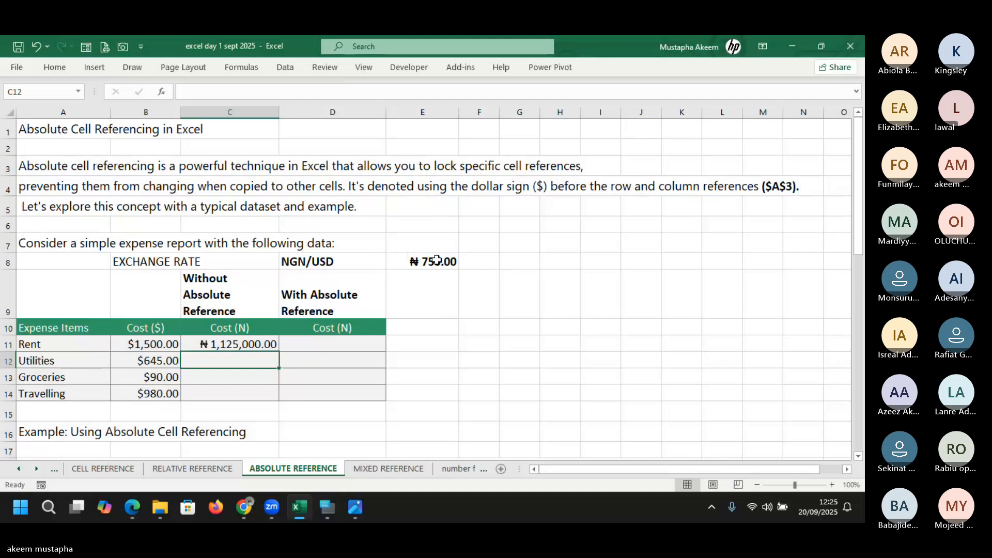
Review the C11 formula without changes and leave C11 selected
click(242, 342)
double_click(243, 341)
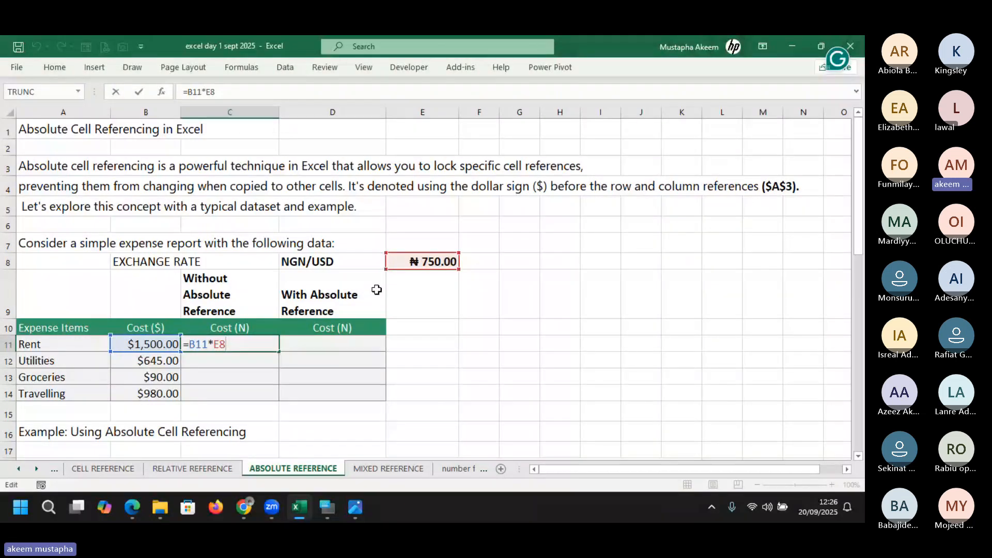
key(Return)
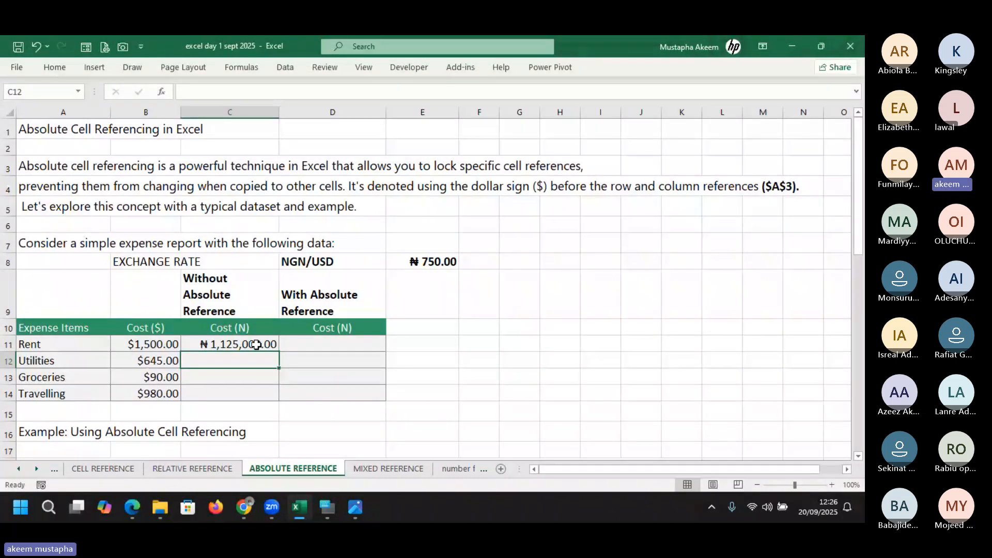
click(256, 343)
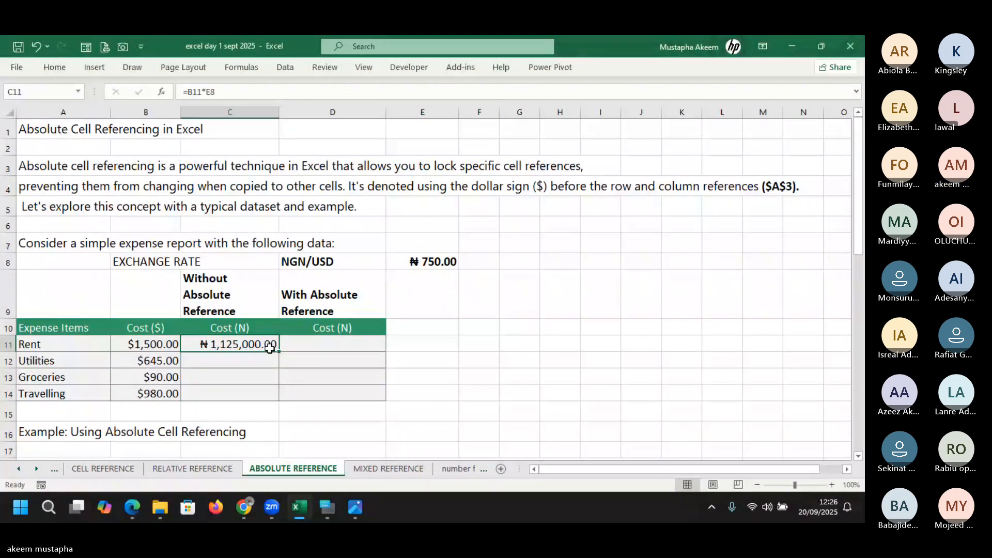
Fill C11's formula down to C14, where Utilities, Groceries and Travelling show ₦0.00
drag(279, 353, 282, 395)
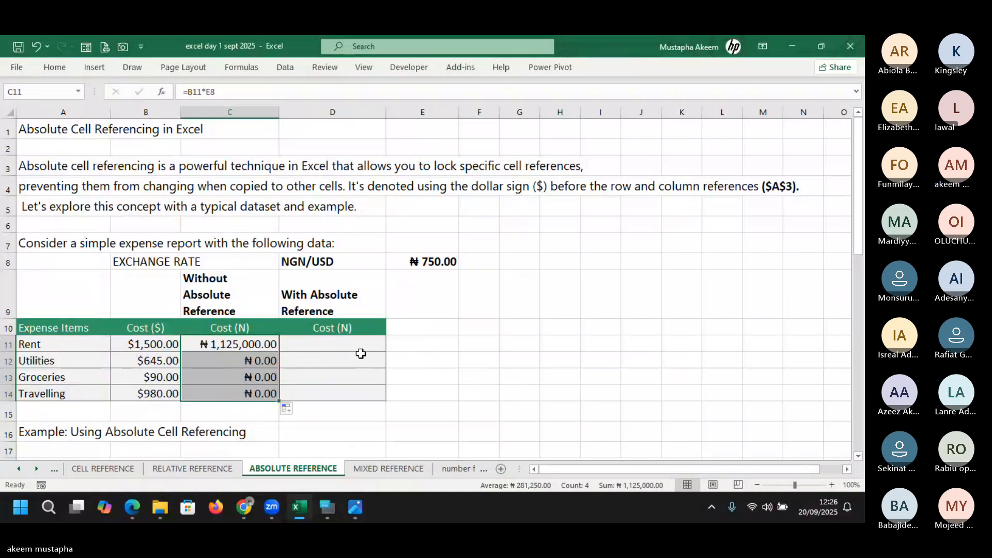
click(239, 361)
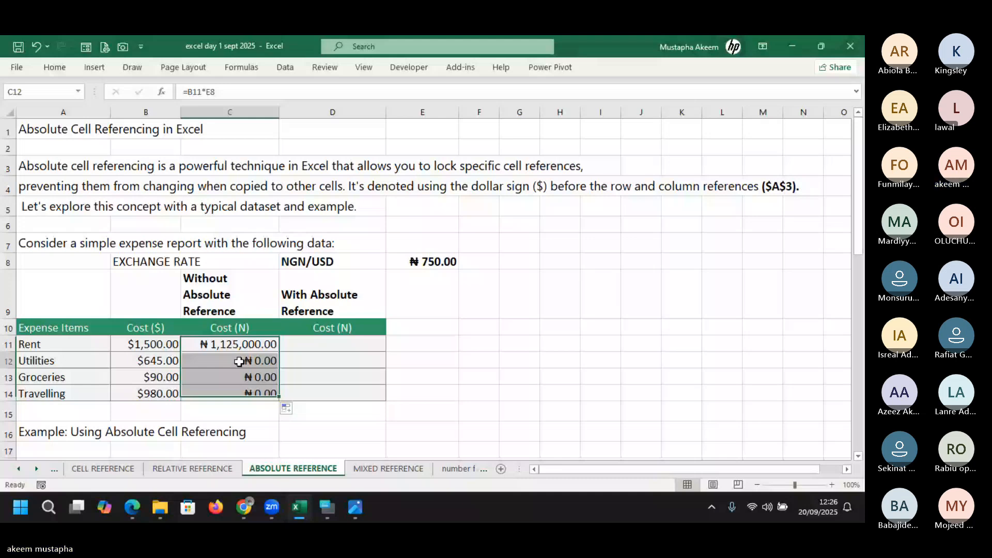
double_click(239, 361)
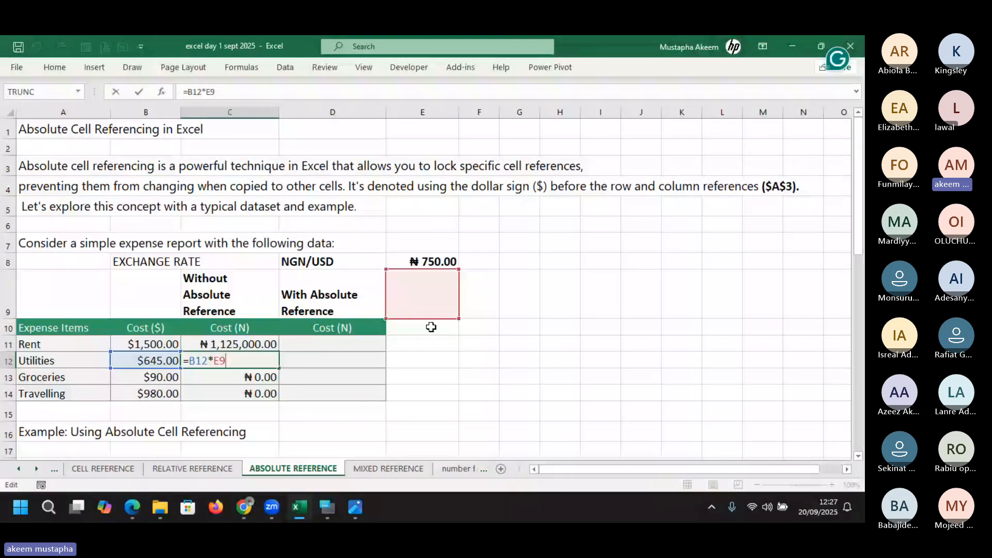
key(Return)
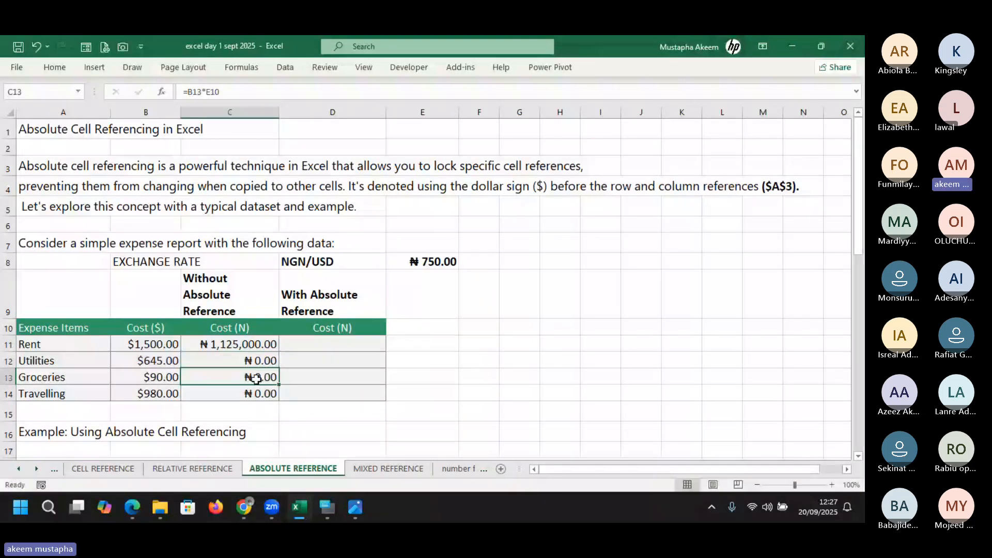
double_click(256, 379)
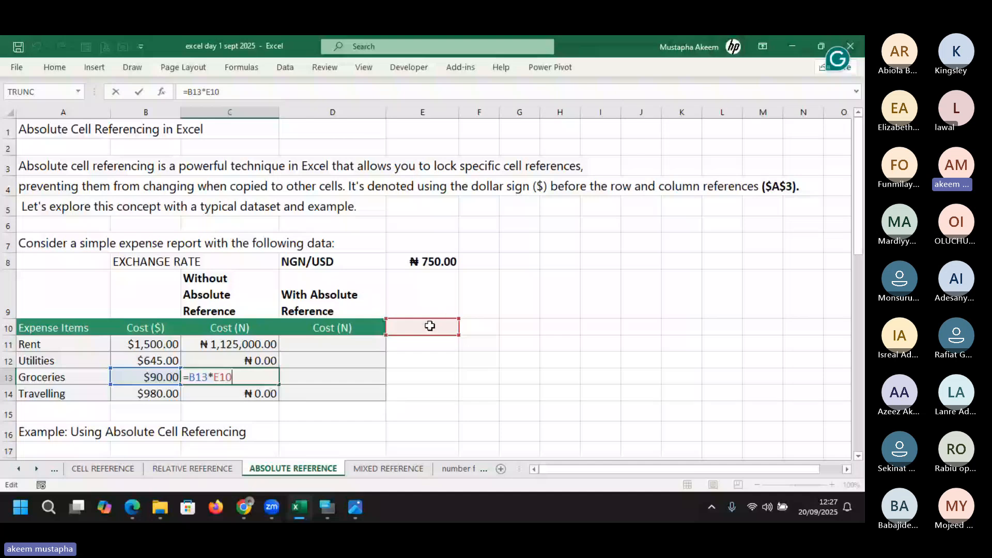
key(Return)
double_click(250, 397)
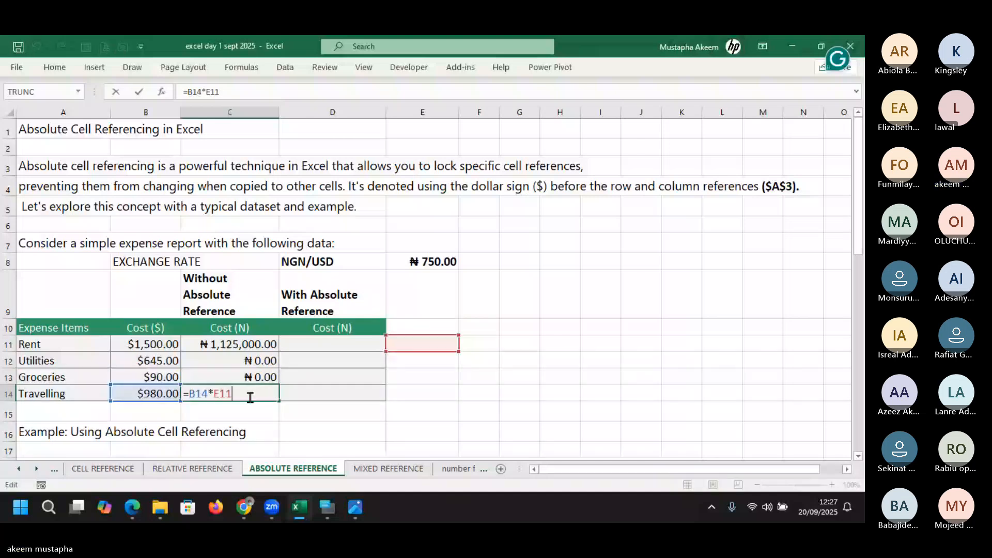
key(Return)
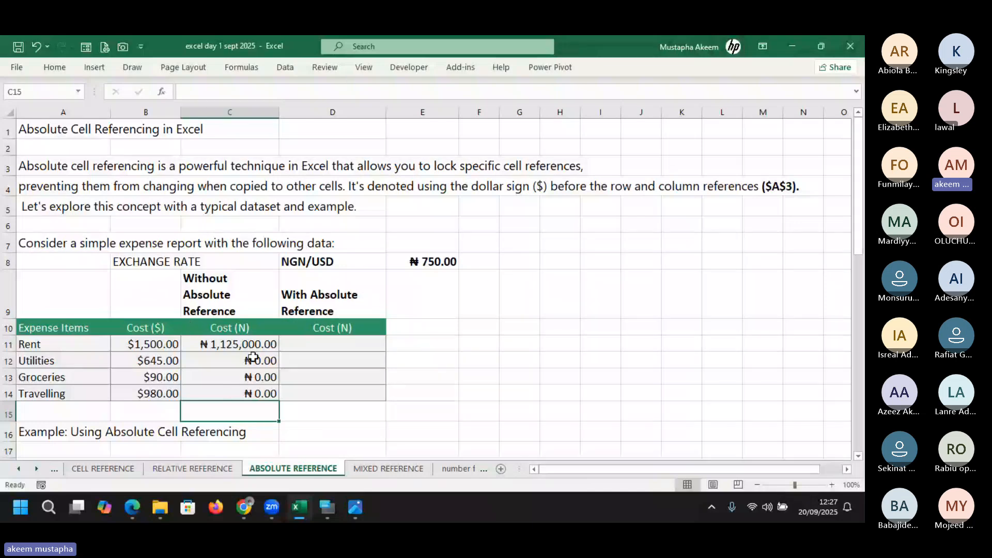
click(250, 361)
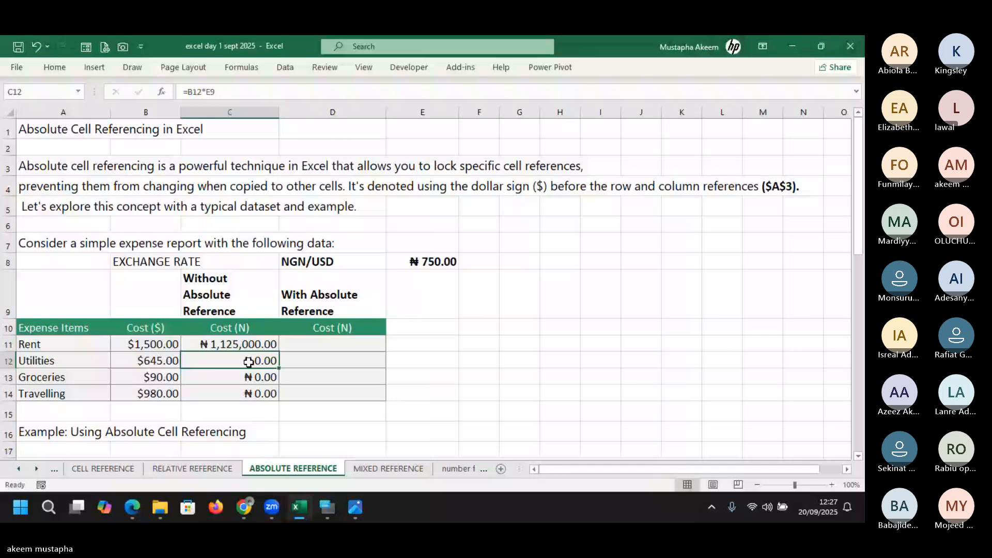
double_click(248, 362)
key(Return)
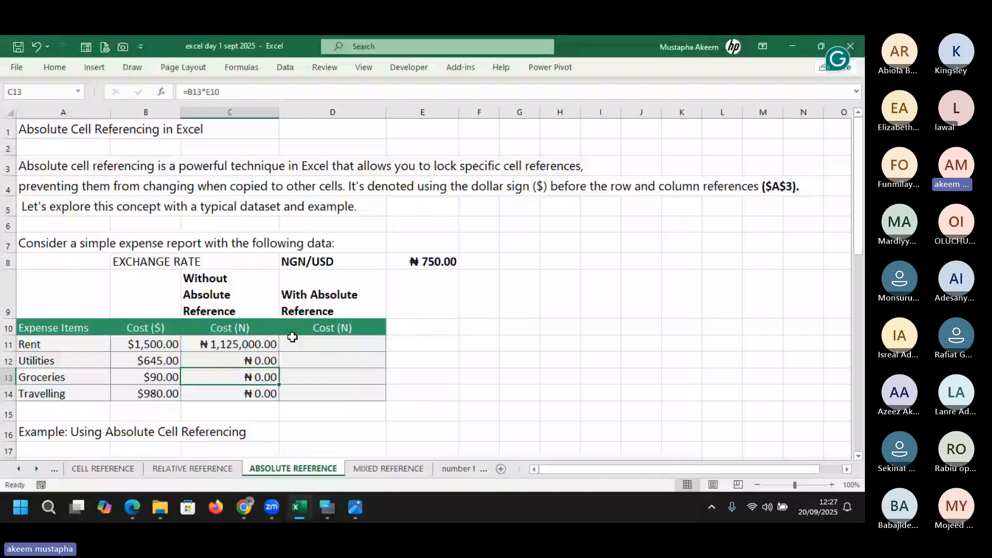
double_click(260, 395)
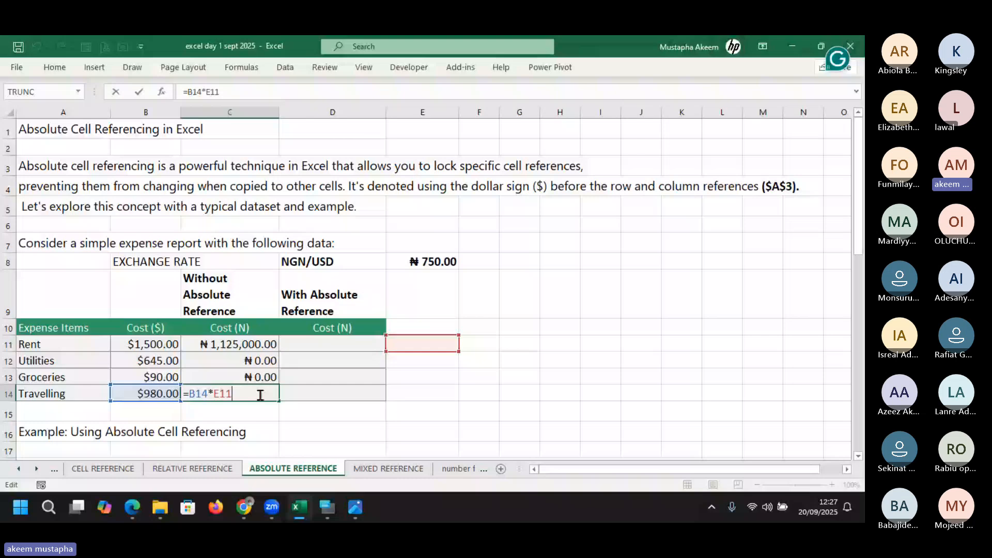
key(Return)
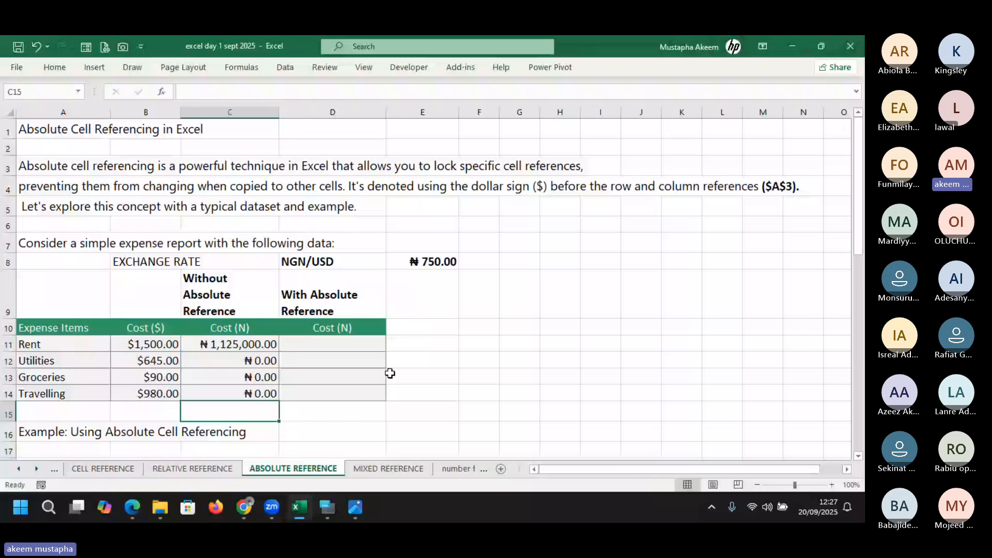
click(325, 346)
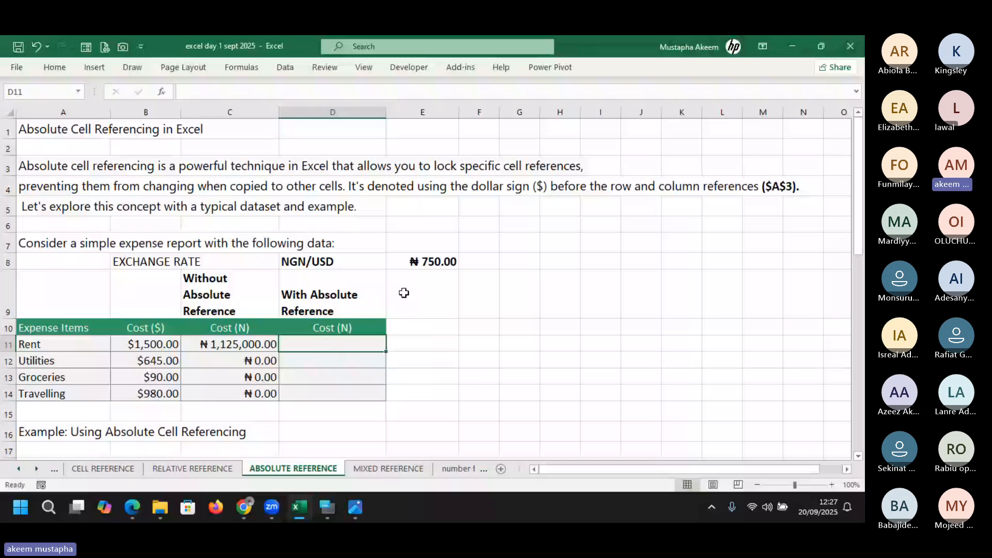
click(231, 342)
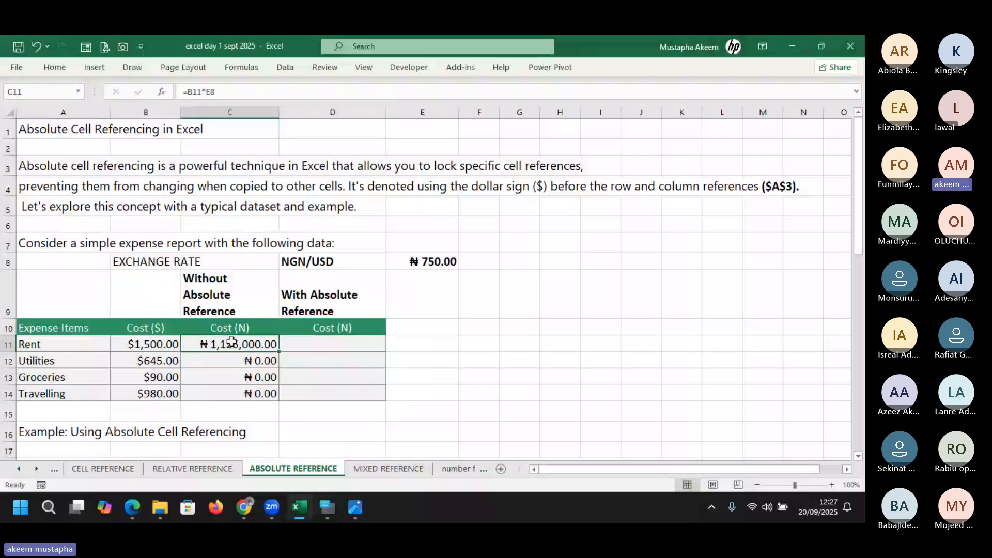
Enter =B11*E8 in D11 to convert Rent's dollar cost at the exchange rate
click(354, 343)
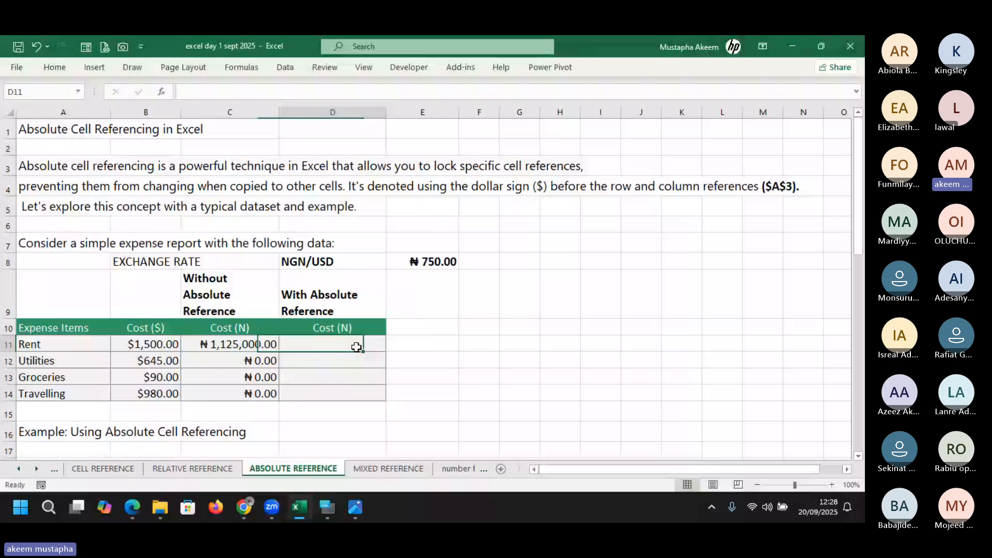
text(=)
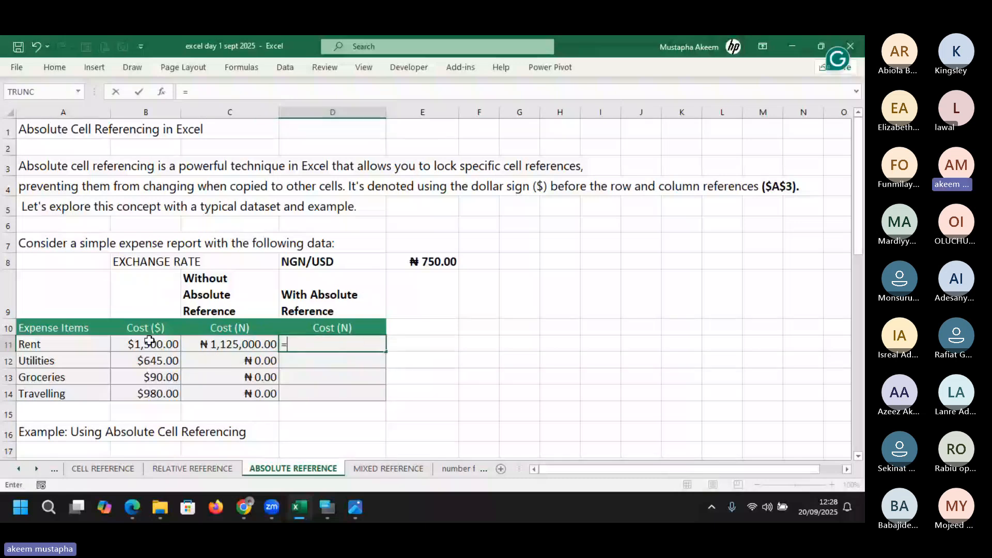
click(150, 341)
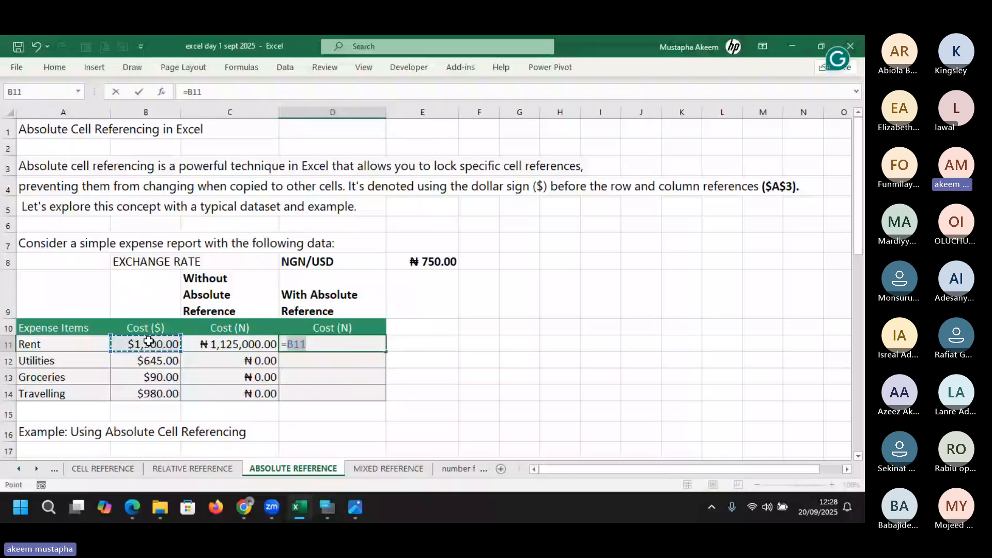
text(*)
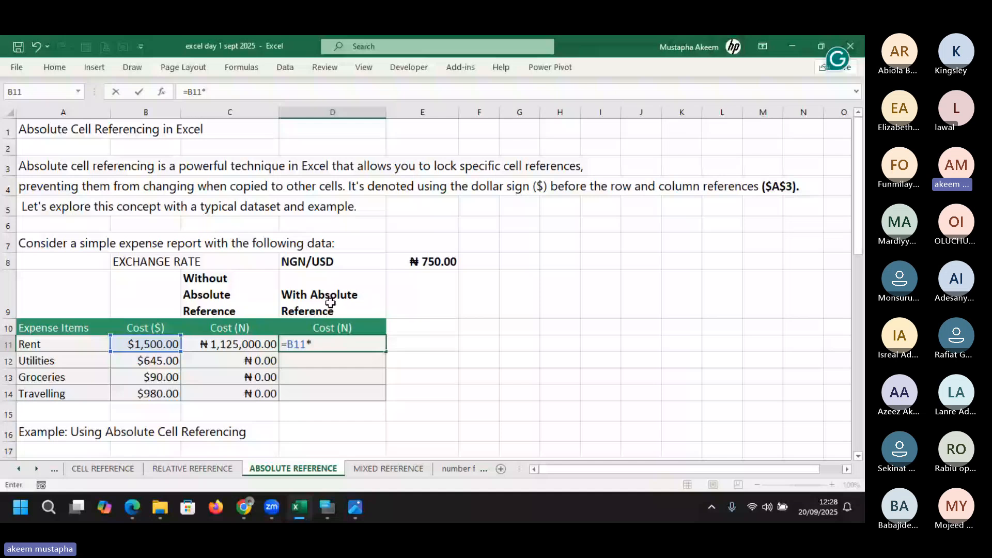
click(429, 260)
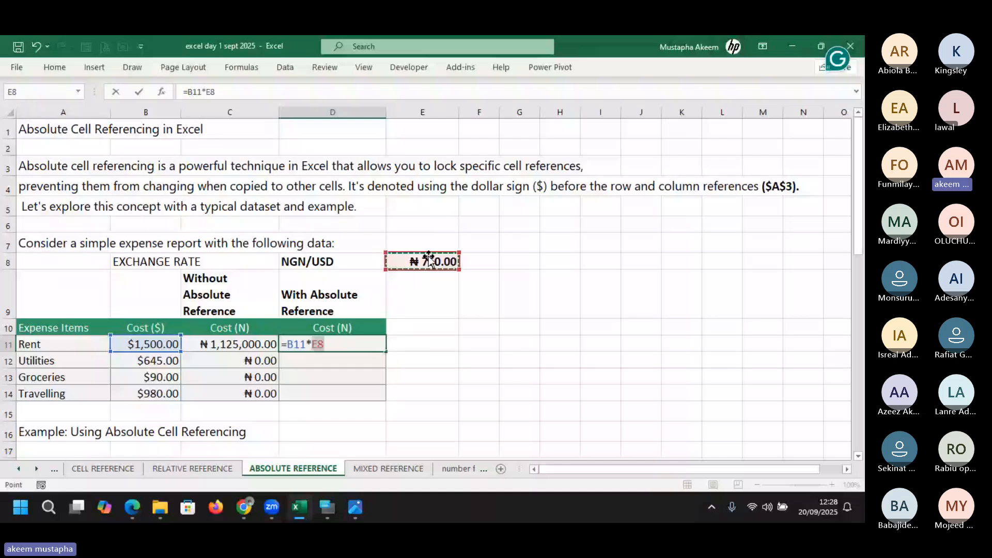
Lock the rate reference as $E$8 and confirm, giving ₦1,125,000.00
click(202, 91)
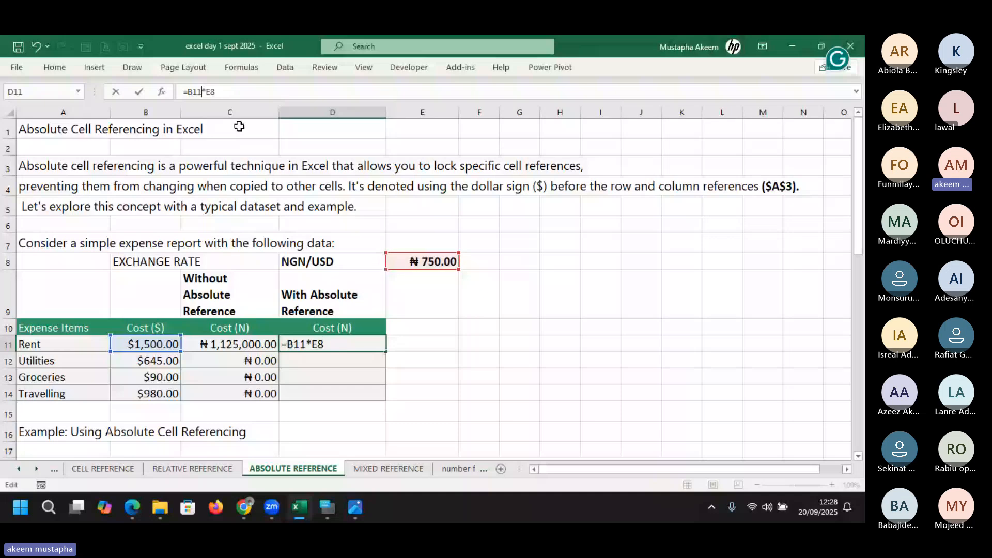
key(Right)
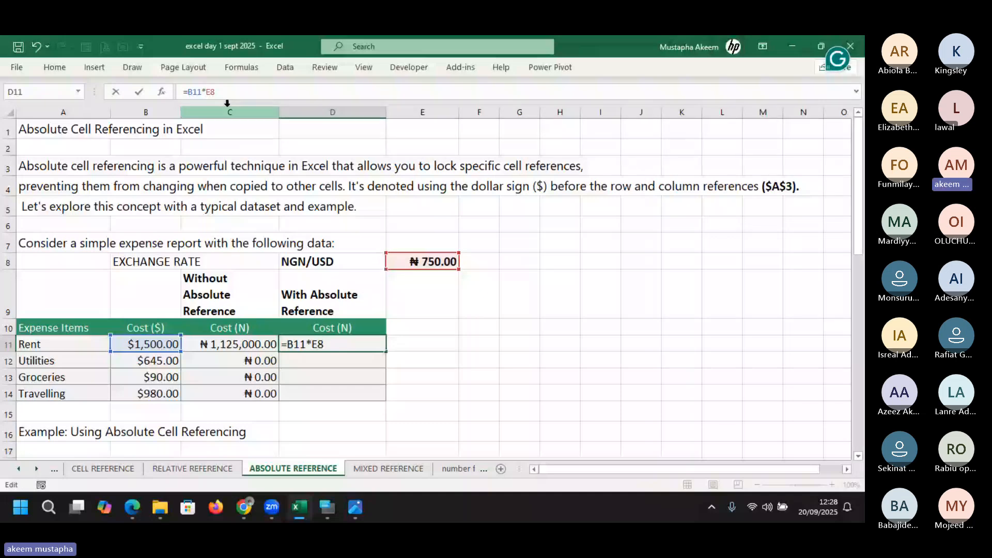
text($)
key(Right)
text($)
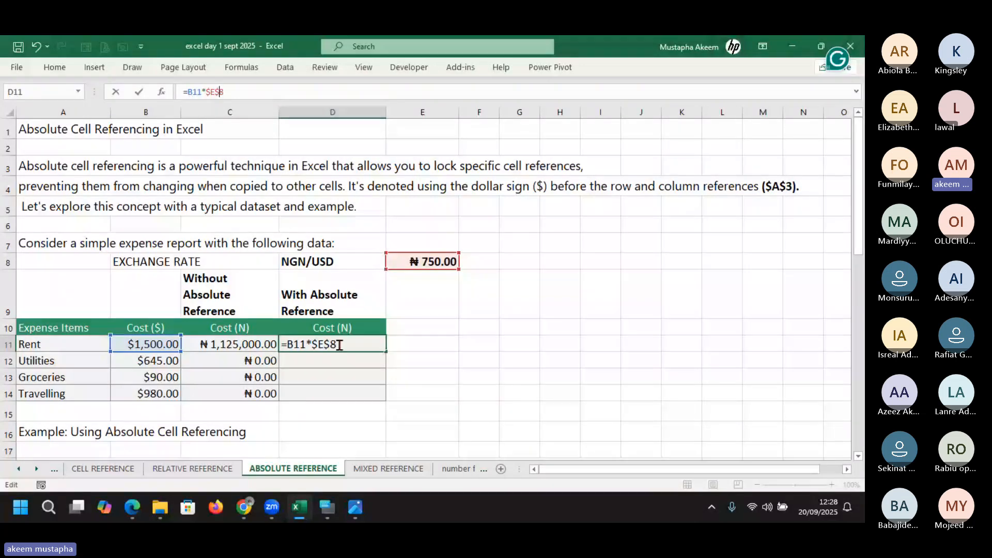
key(Return)
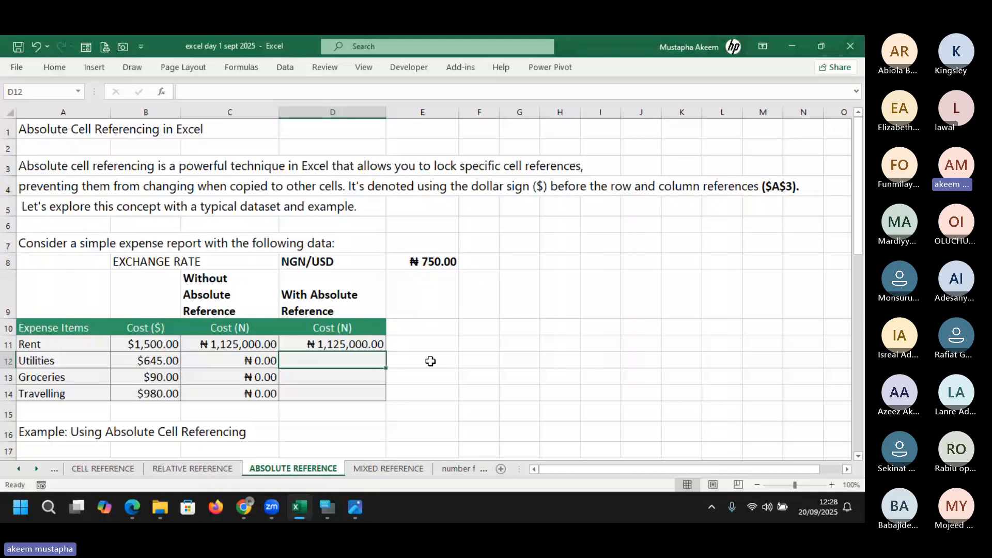
click(365, 343)
Check D11's =B11*$E$8 formula and fill it down to D14
double_click(365, 343)
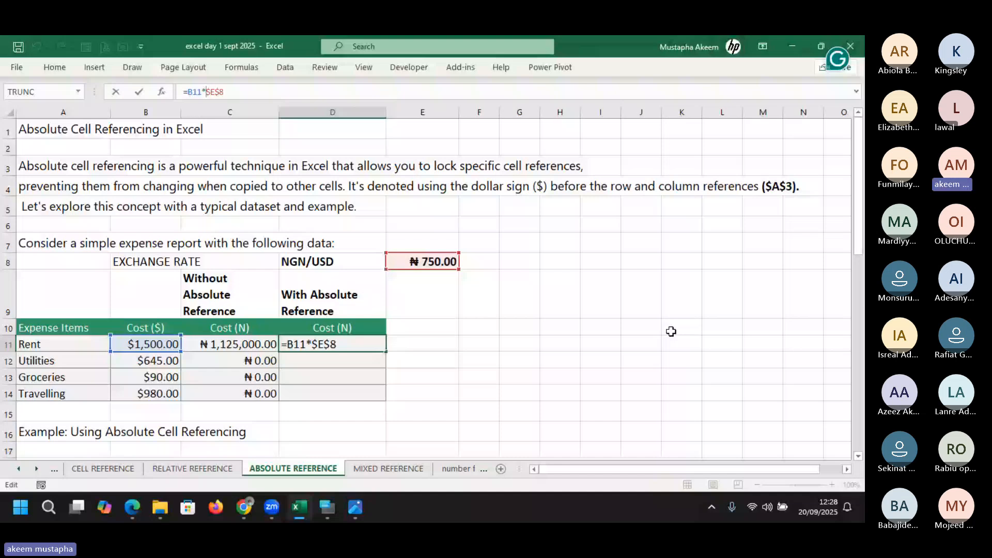
key(Return)
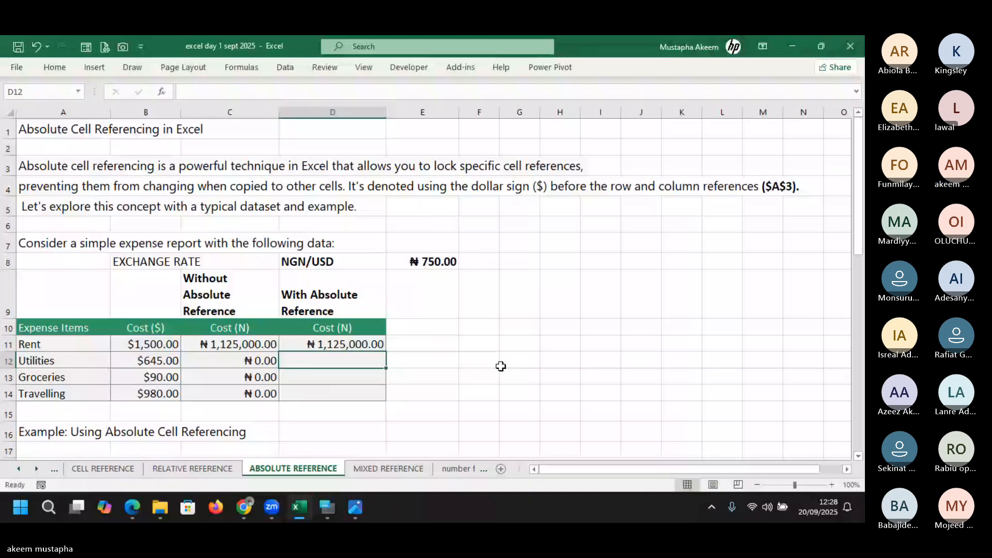
click(382, 347)
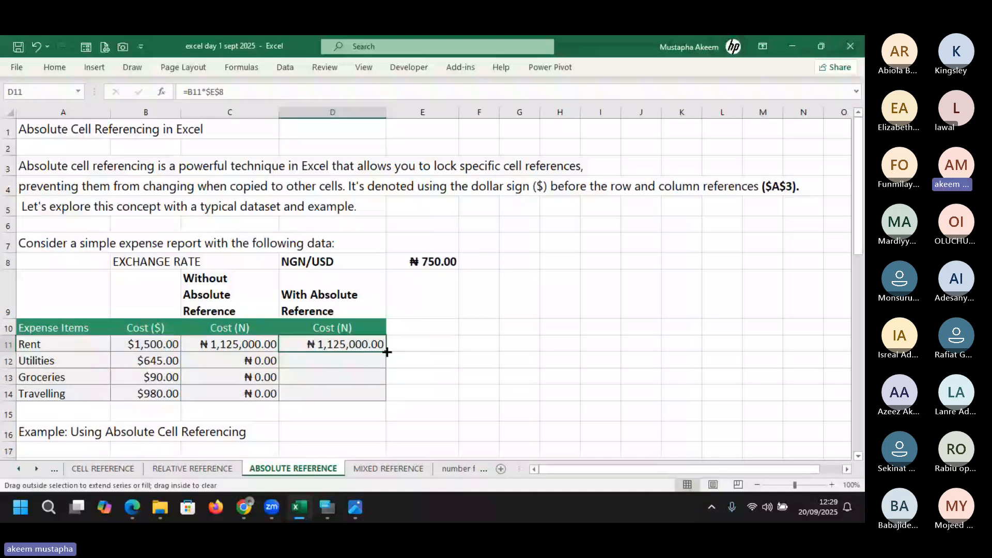
drag(387, 352, 389, 395)
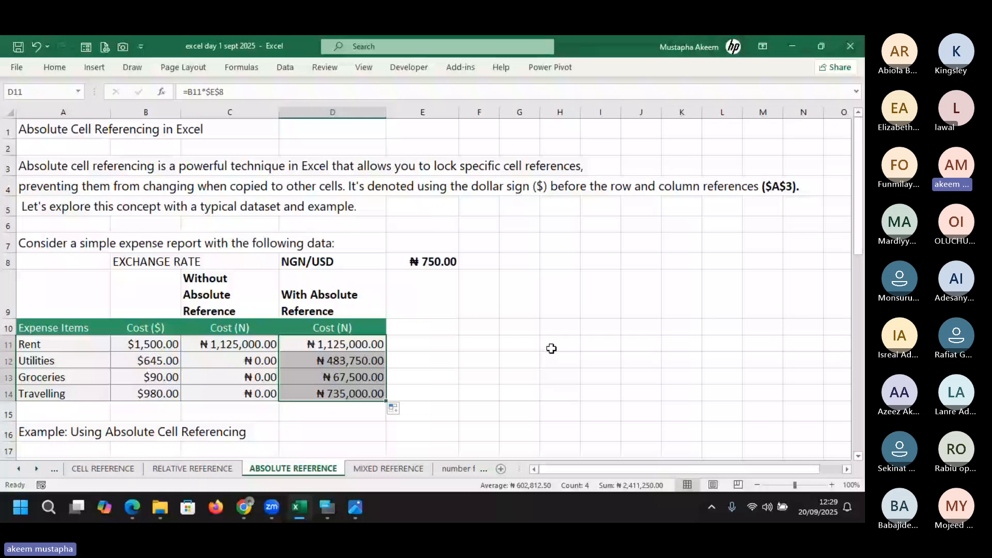
Verify the copied formulas =B12*$E$8 in D12 and =B14*$E$8 in D14
double_click(357, 360)
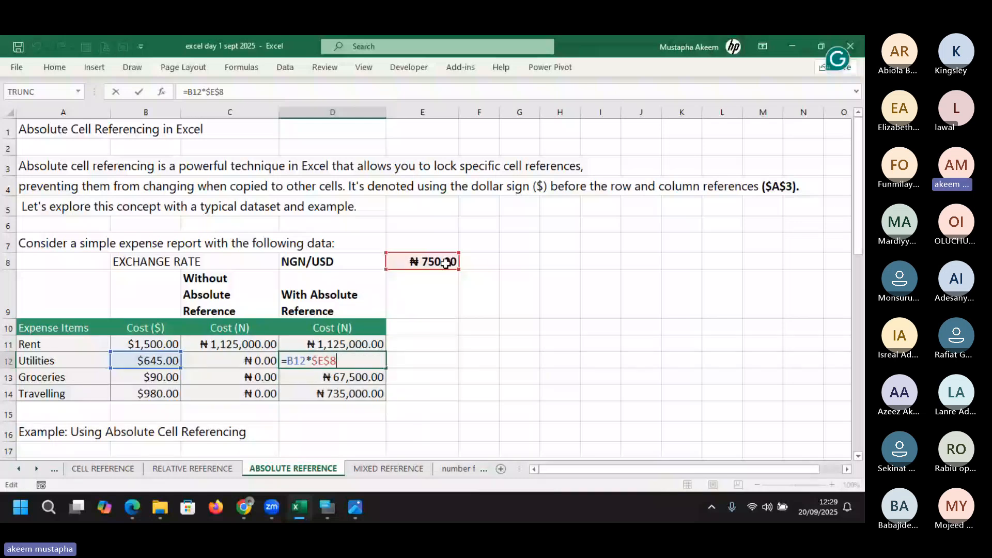
click(339, 389)
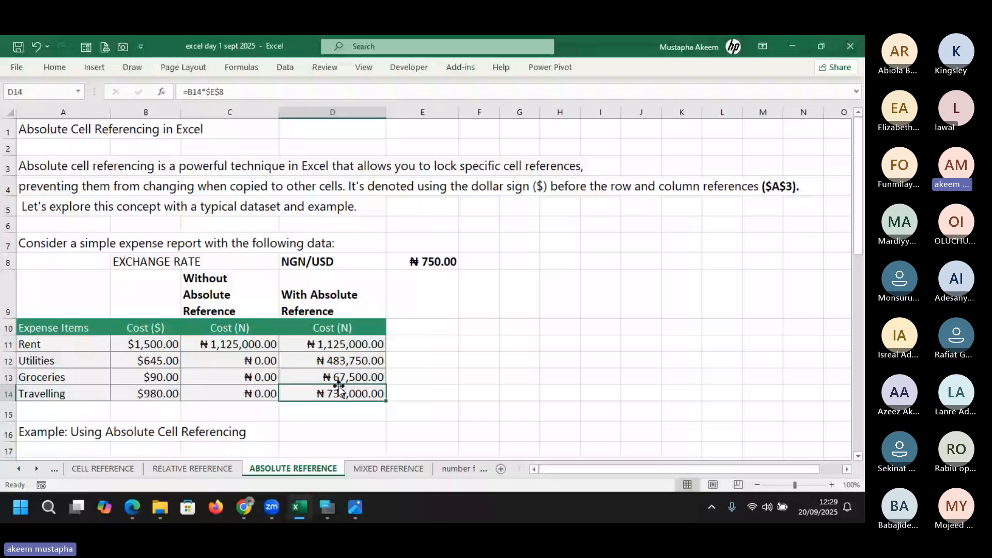
click(229, 91)
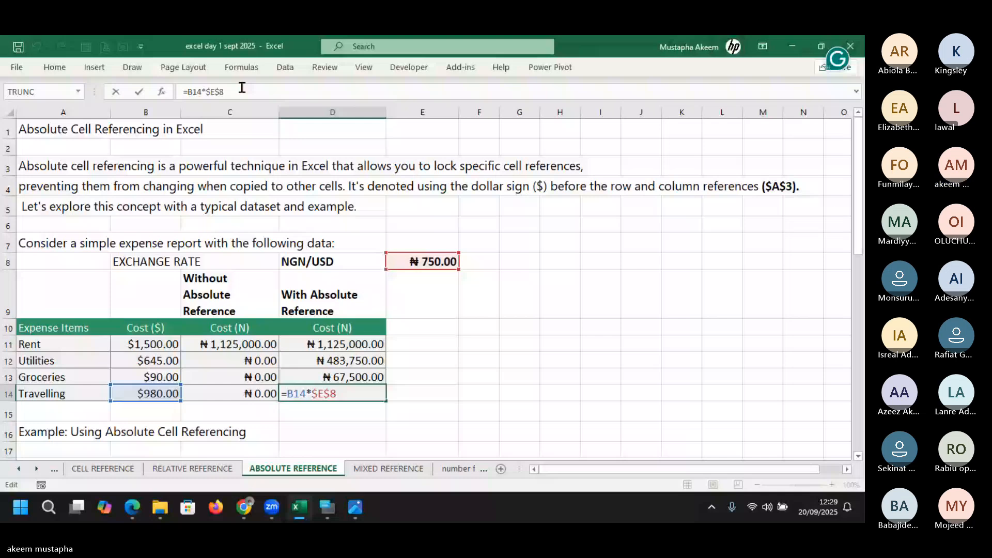
key(ctrl+Return)
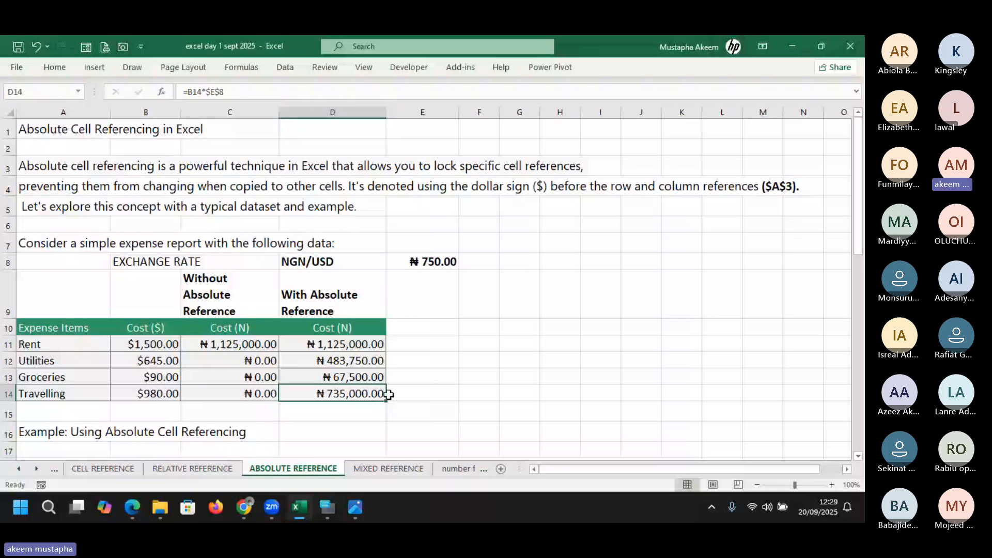
click(428, 379)
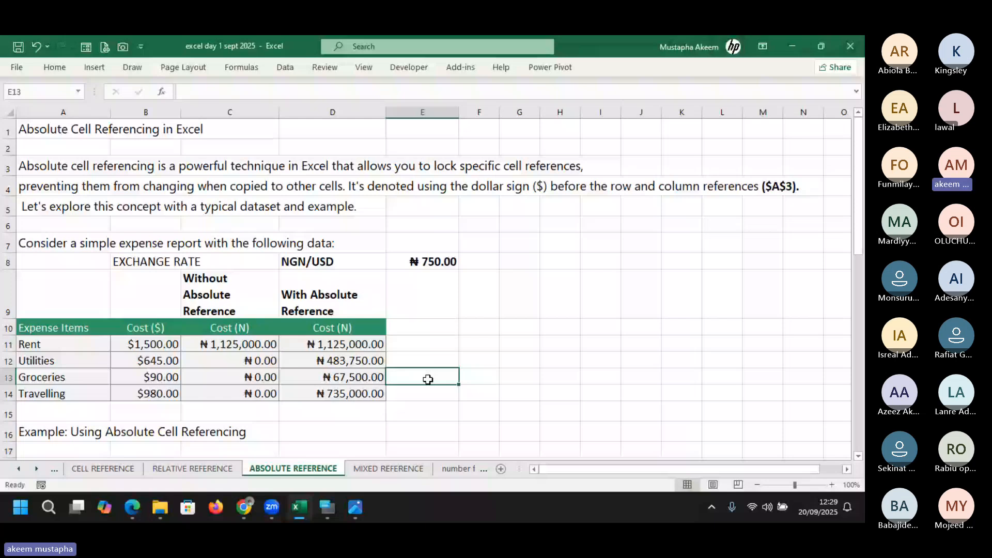
text(=)
key(Up)
key(Up)
key(Up)
key(Up)
key(Up)
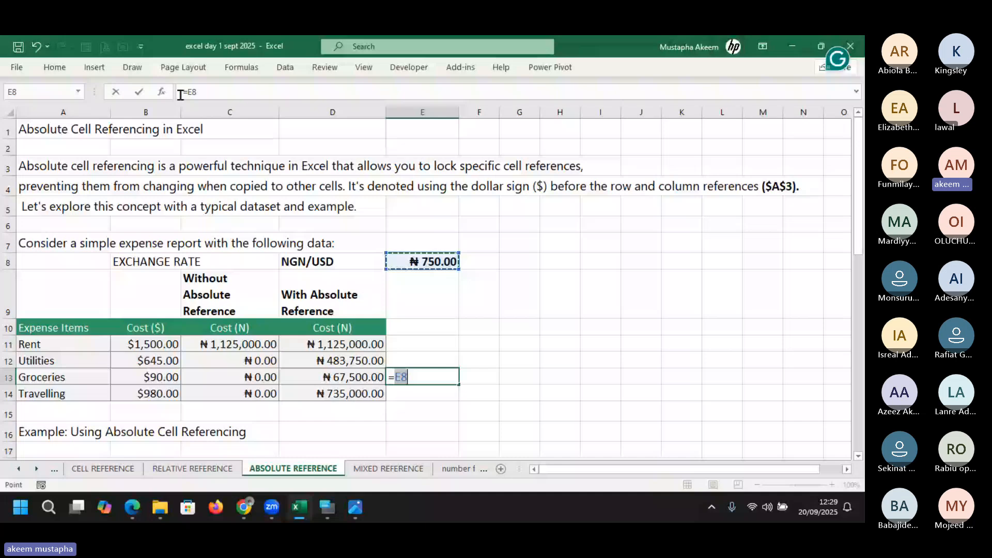
click(185, 93)
text($E$)
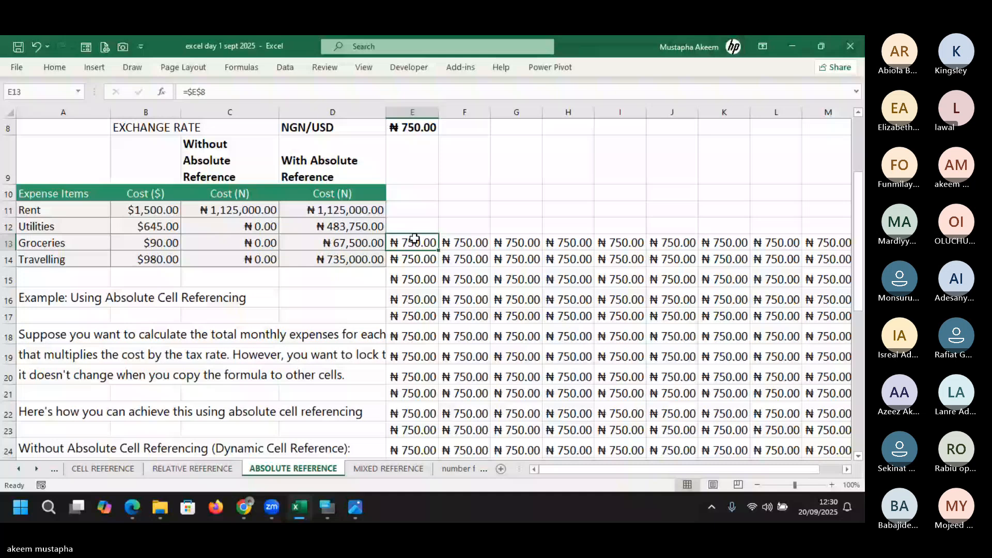
double_click(414, 239)
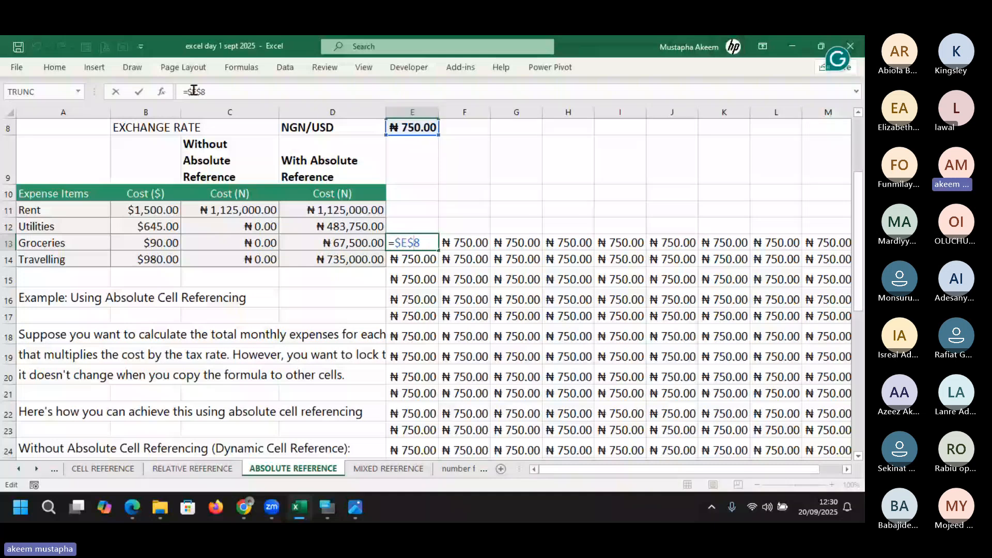
key(Return)
click(208, 93)
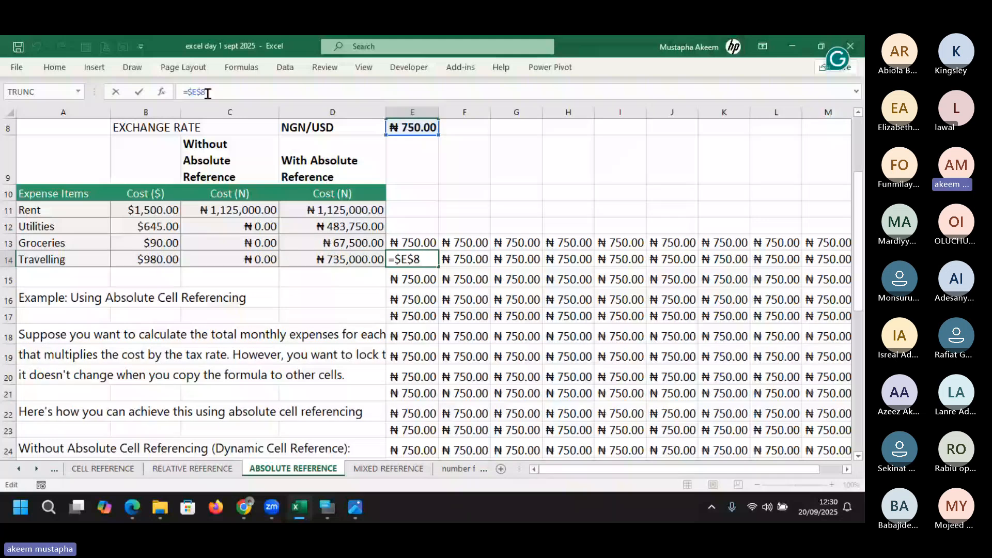
key(Escape)
key(ctrl+z)
key(ctrl+z)
key(ctrl+z)
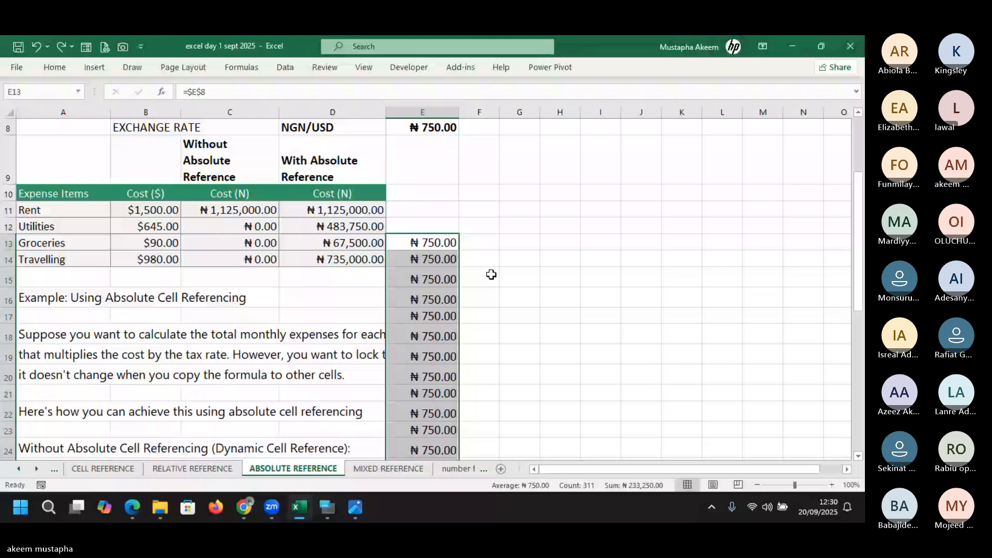
key(Delete)
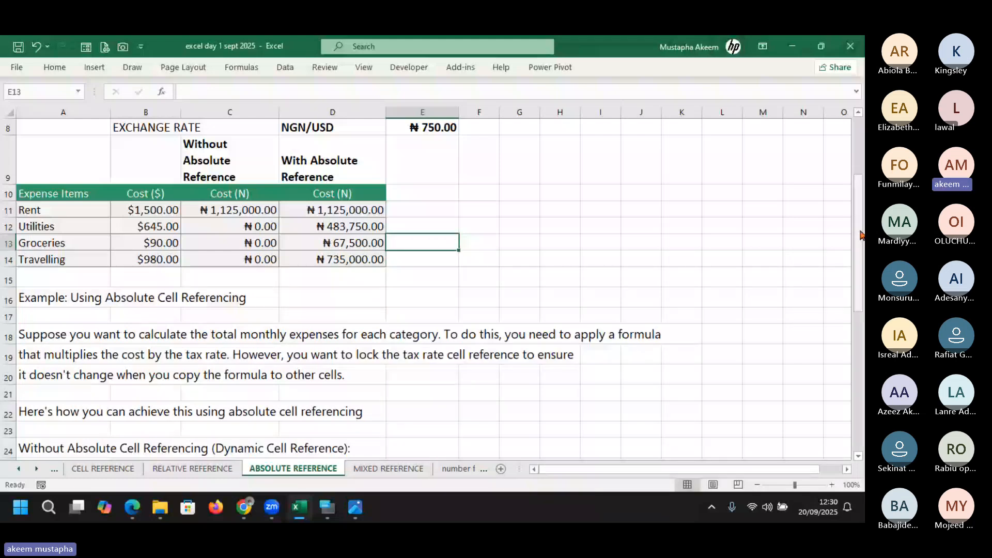
Review the Utilities formula and E8 exchange rate, then go to the RELATIVE REFERENCE sheet
drag(860, 235, 864, 341)
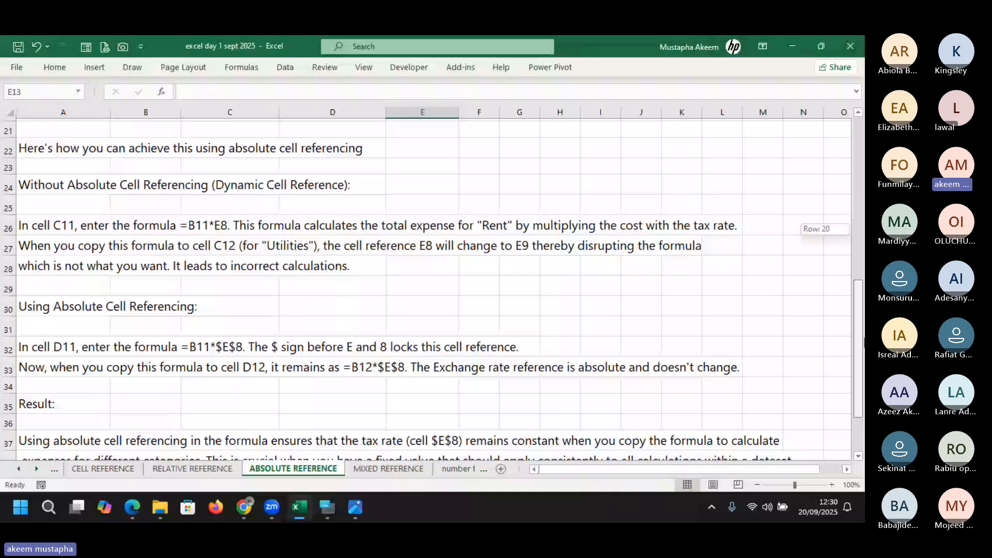
drag(864, 342, 860, 179)
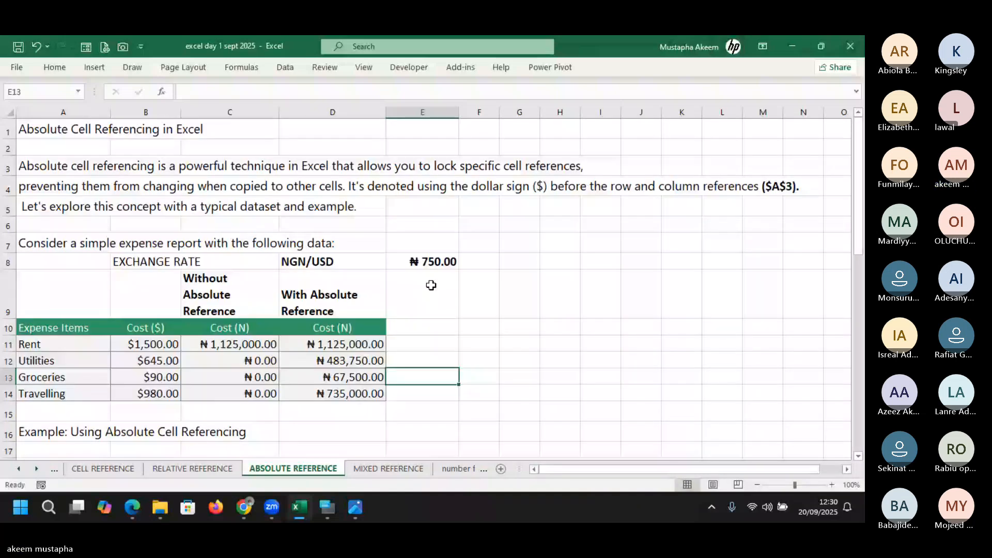
click(333, 356)
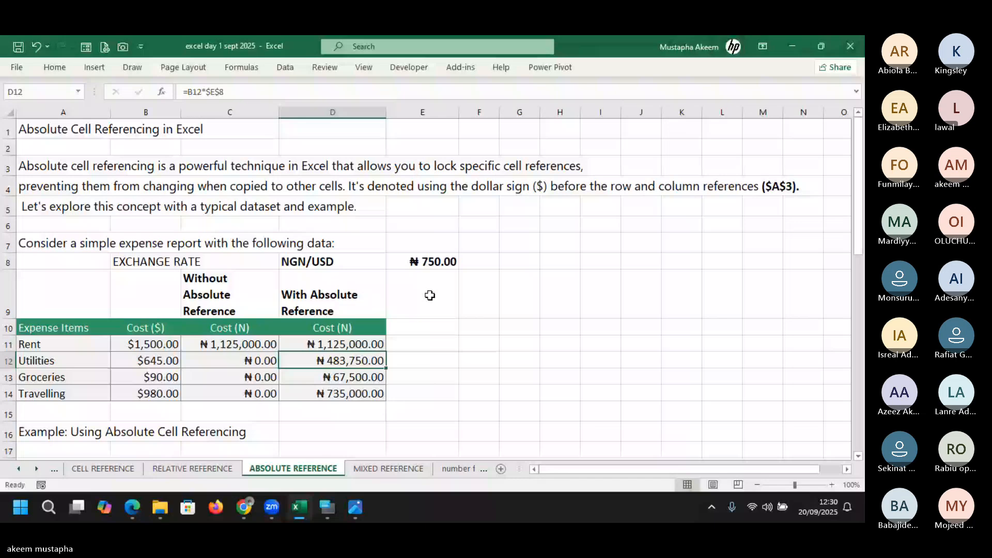
click(430, 259)
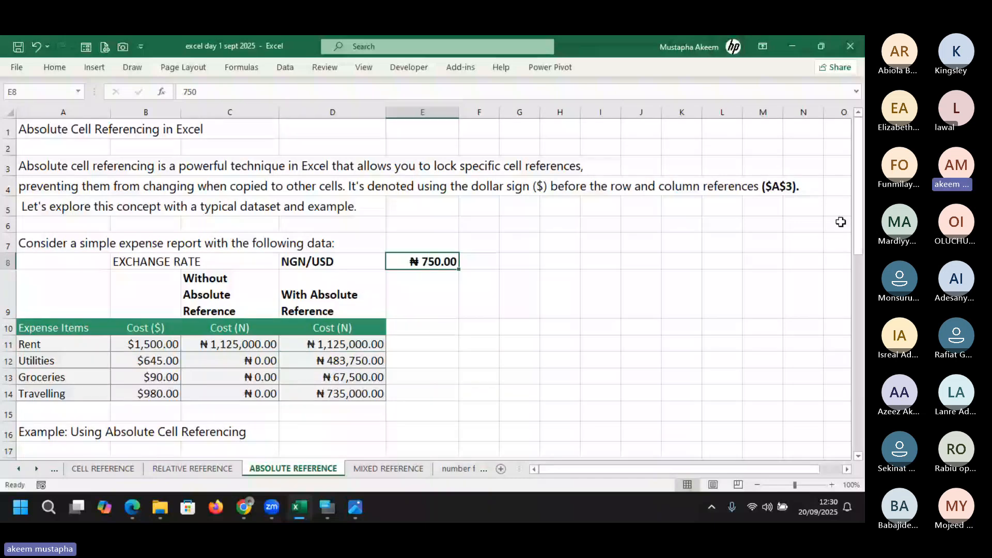
drag(859, 213, 863, 318)
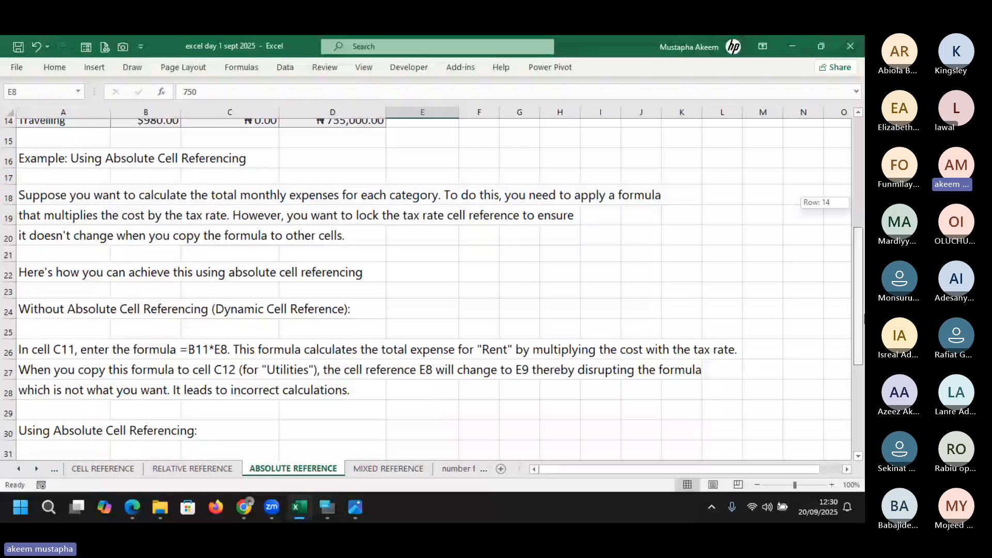
drag(864, 319, 558, 264)
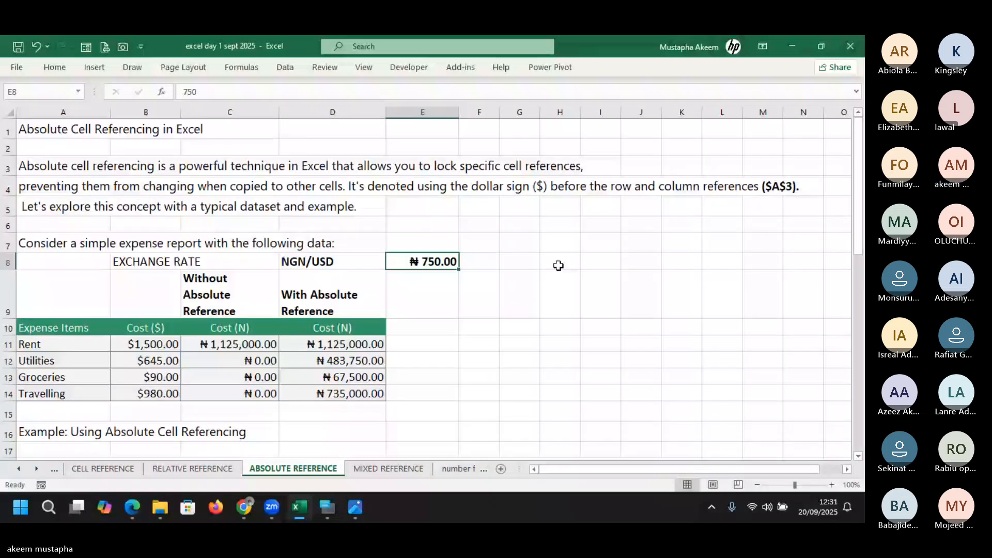
click(201, 469)
drag(860, 331, 859, 284)
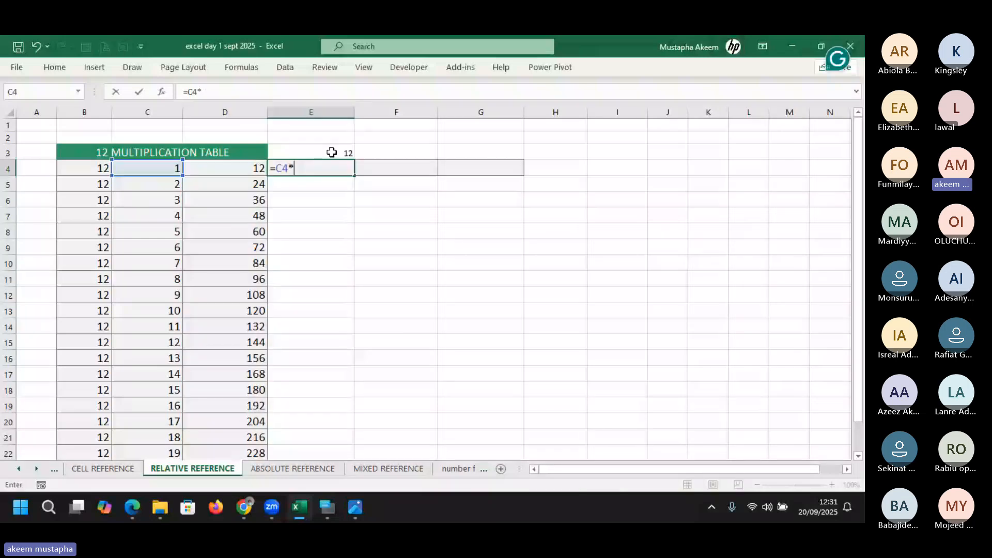
Build =C4*$E$3 in E4 with F4 locking E3, giving 12
click(331, 153)
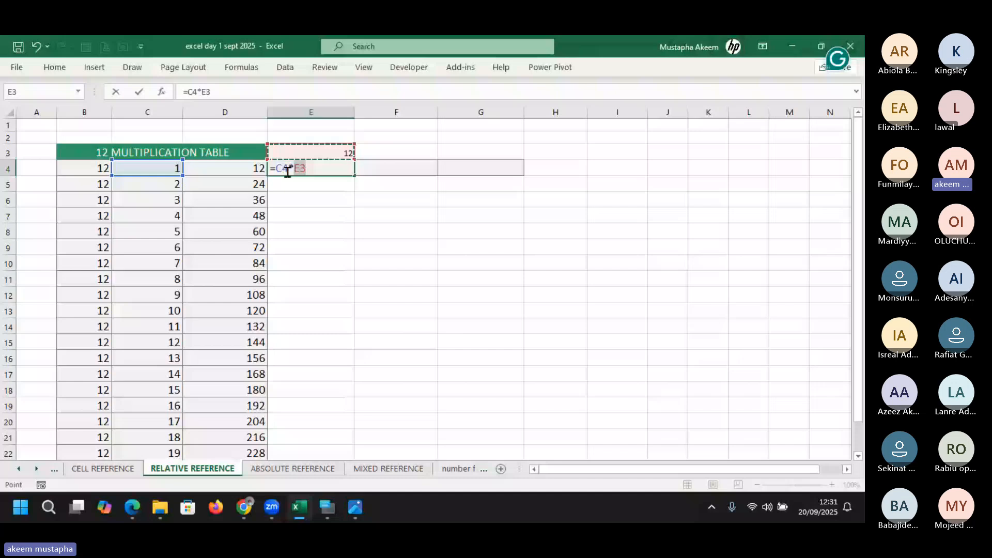
click(286, 169)
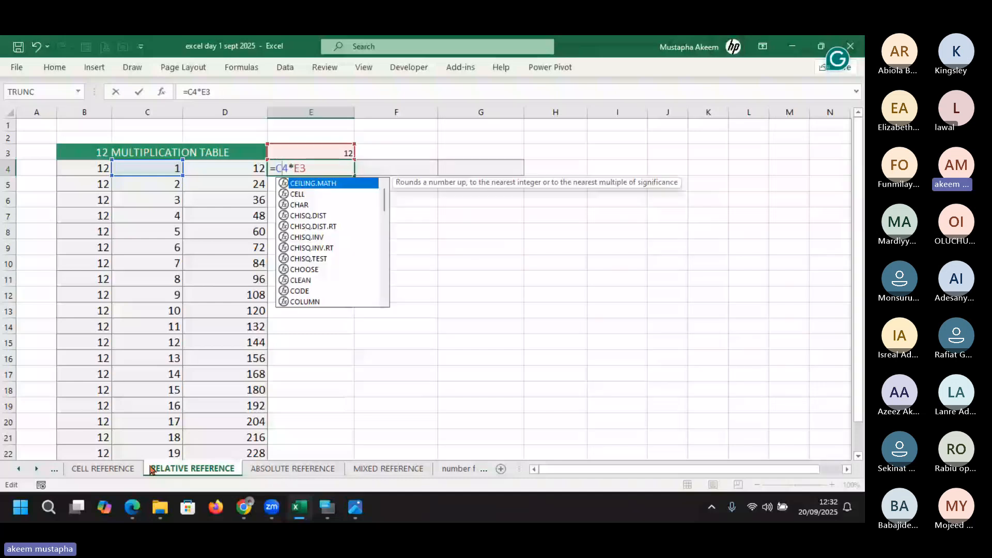
click(301, 169)
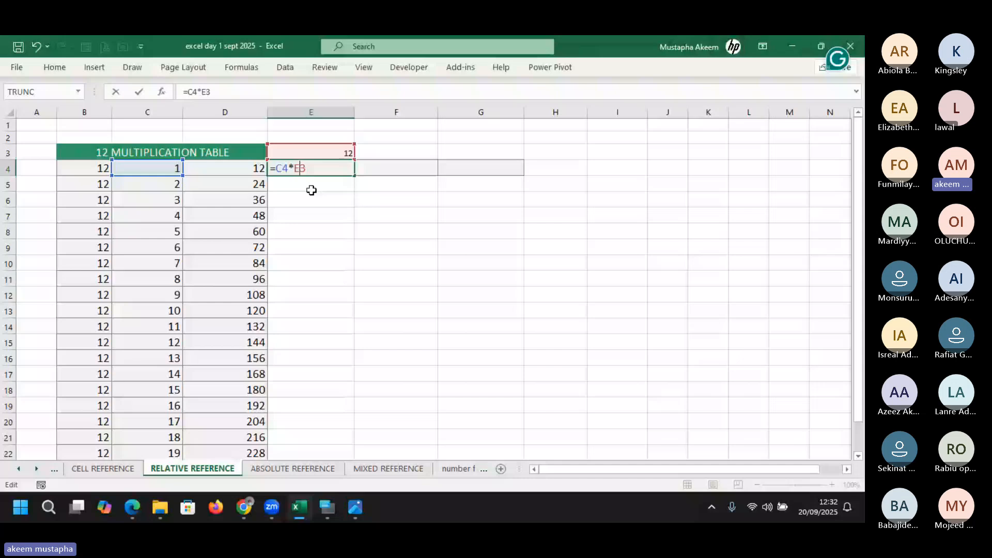
key(F4)
key(ctrl+Return)
double_click(343, 166)
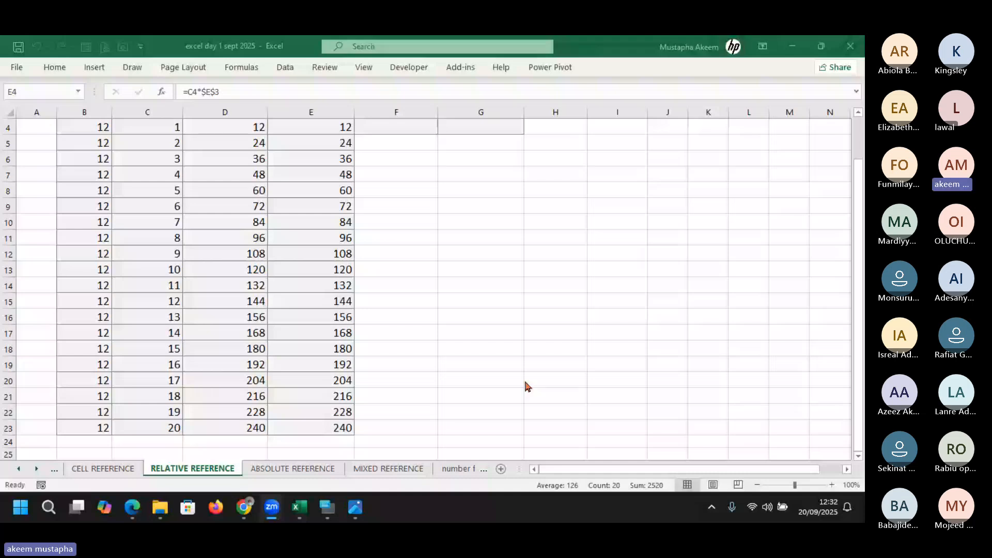
click(861, 321)
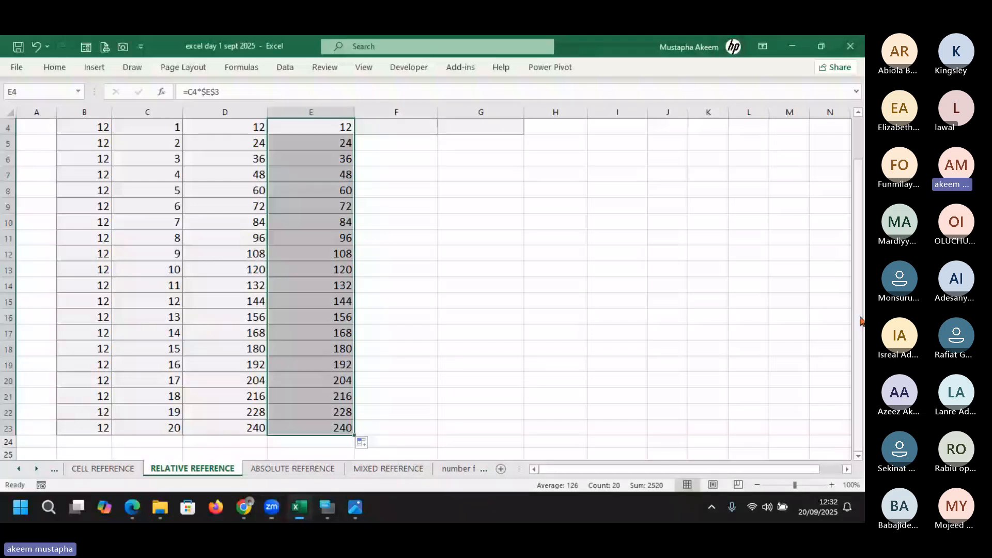
drag(861, 321, 862, 213)
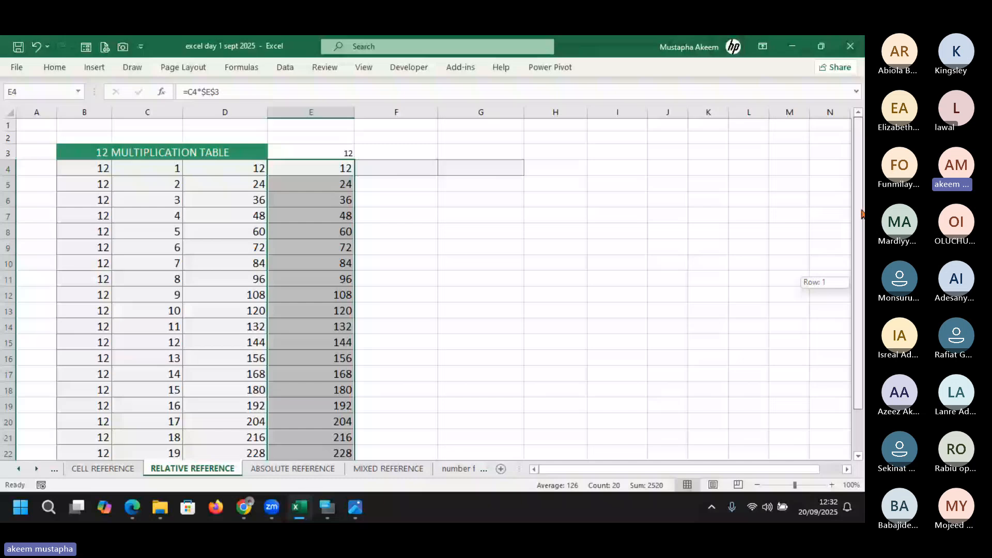
double_click(321, 153)
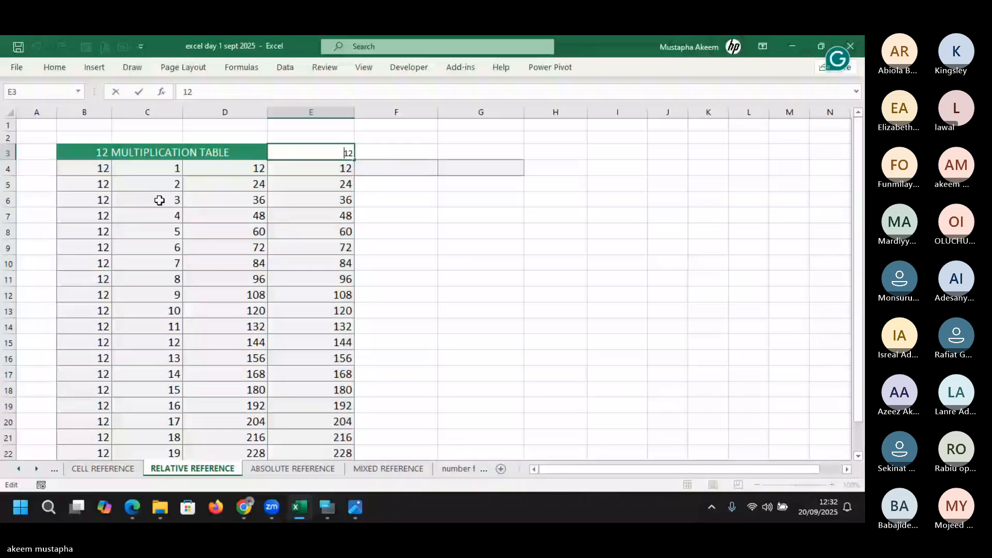
key(Return)
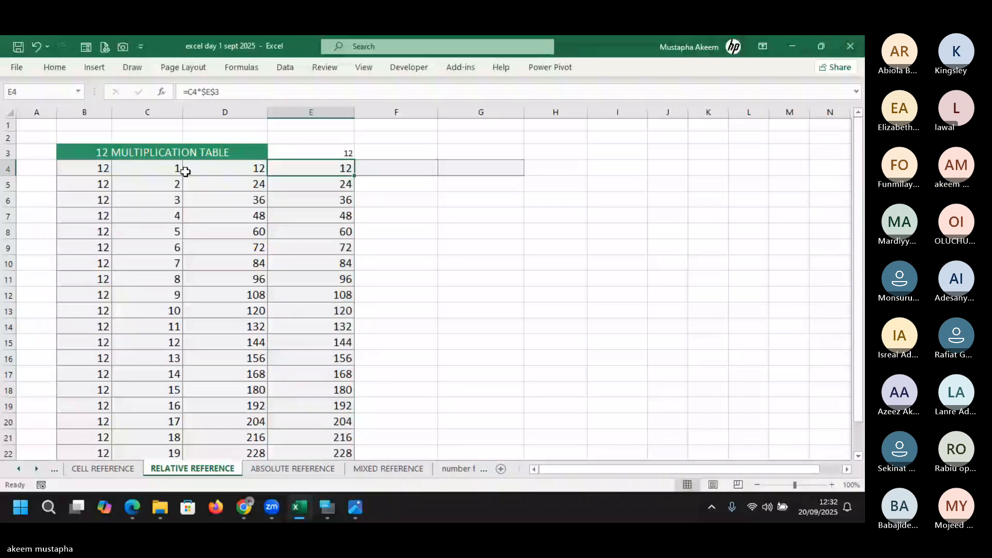
click(157, 174)
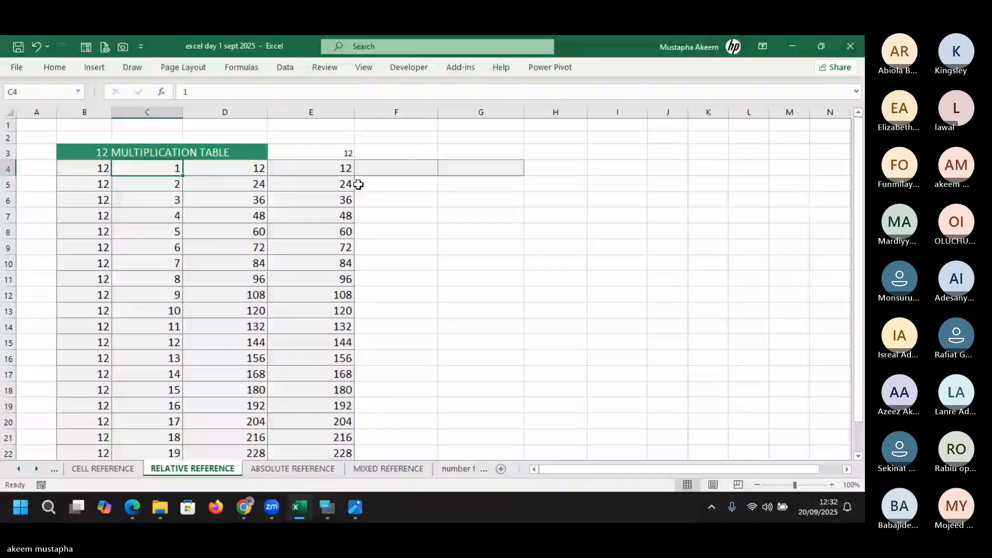
double_click(346, 171)
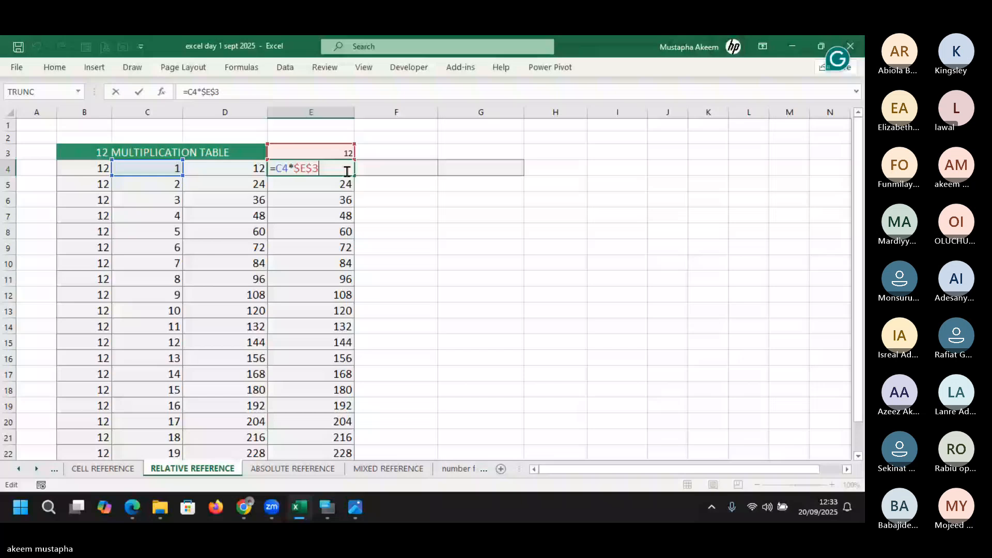
key(Return)
key(Return)
key(Return)
key(Return)
key(Return)
key(Return)
key(Return)
key(Return)
key(Return)
key(Return)
key(Return)
key(Return)
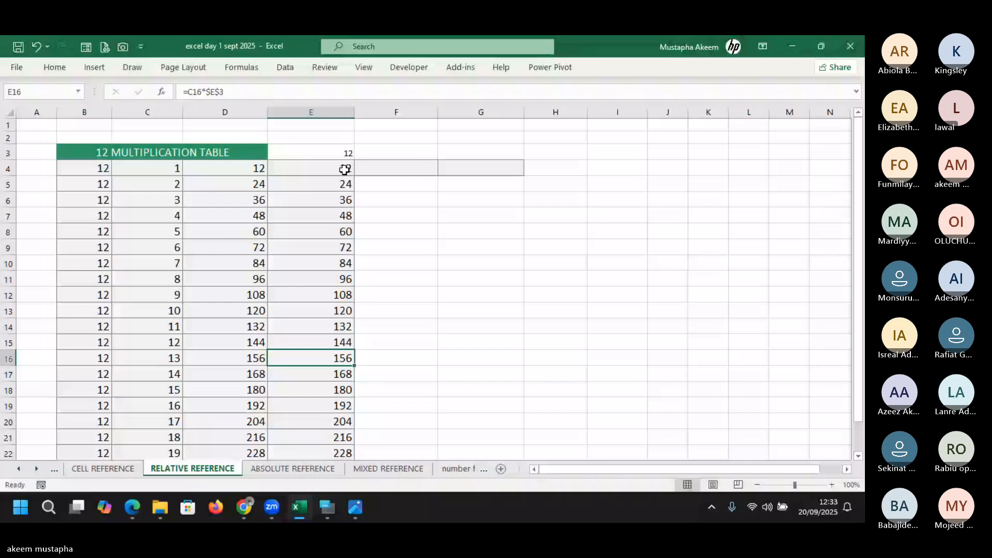
key(alt+Tab)
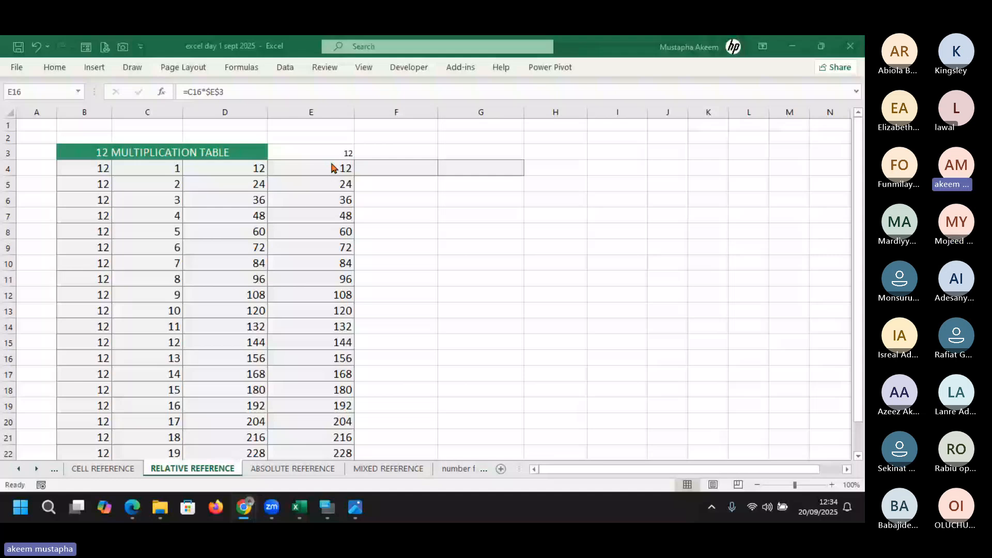
click(331, 180)
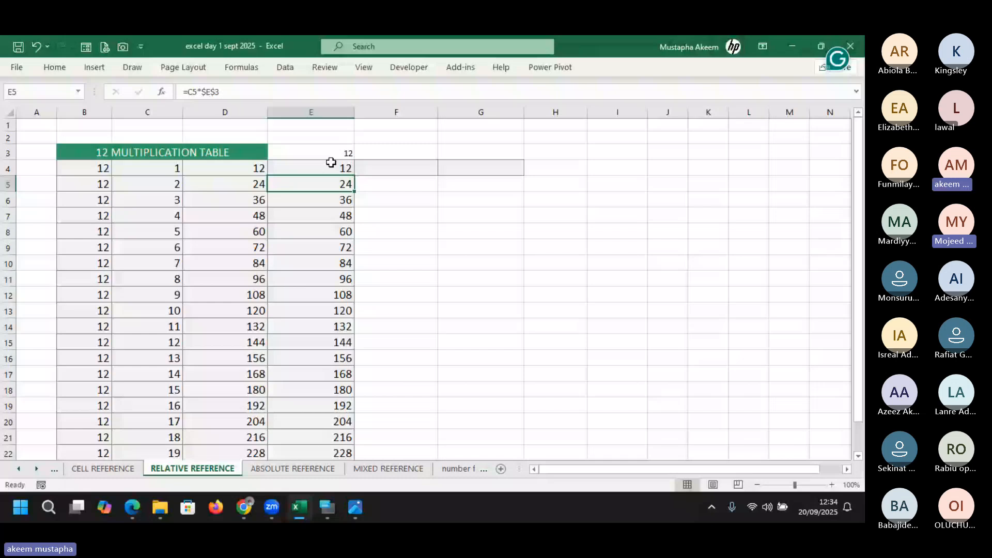
key(ctrl+Page_Down)
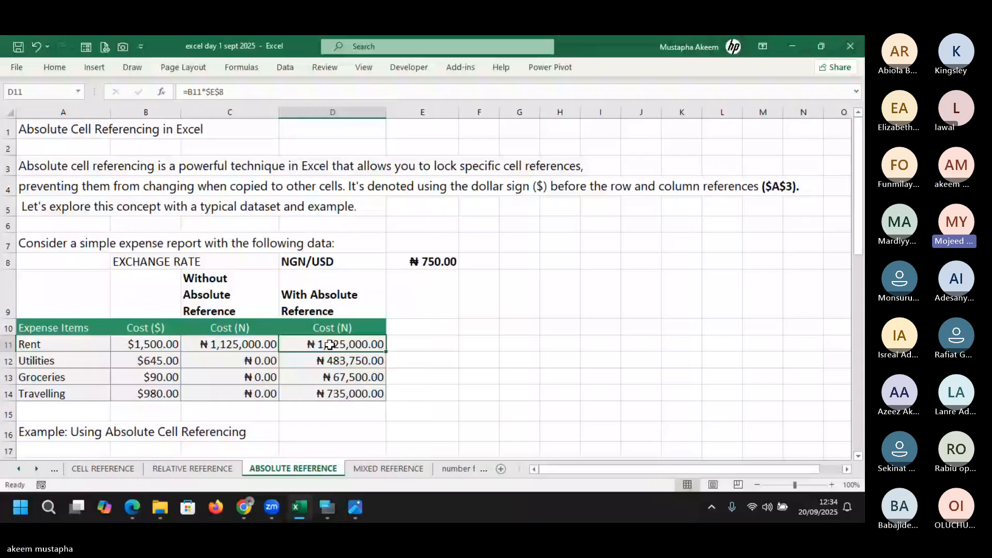
click(246, 346)
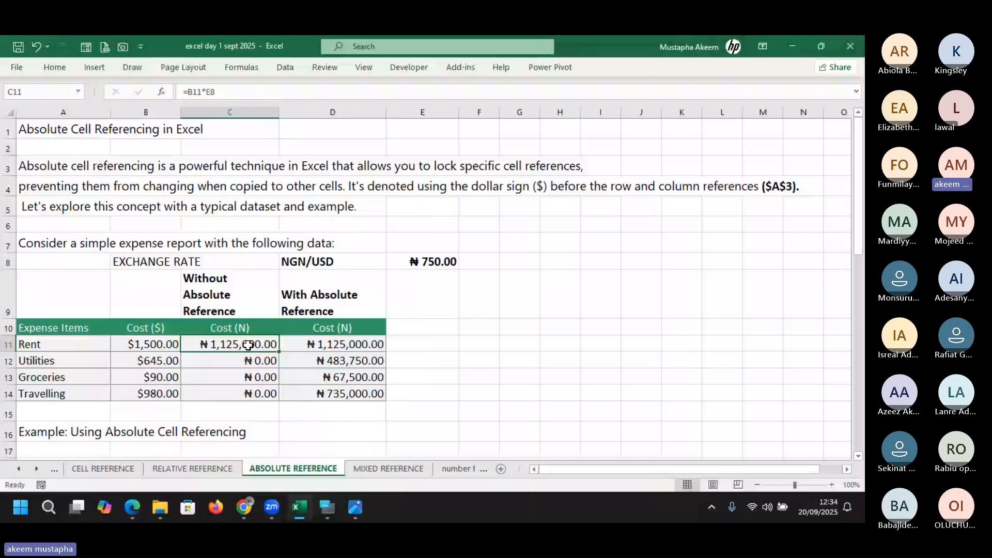
double_click(248, 345)
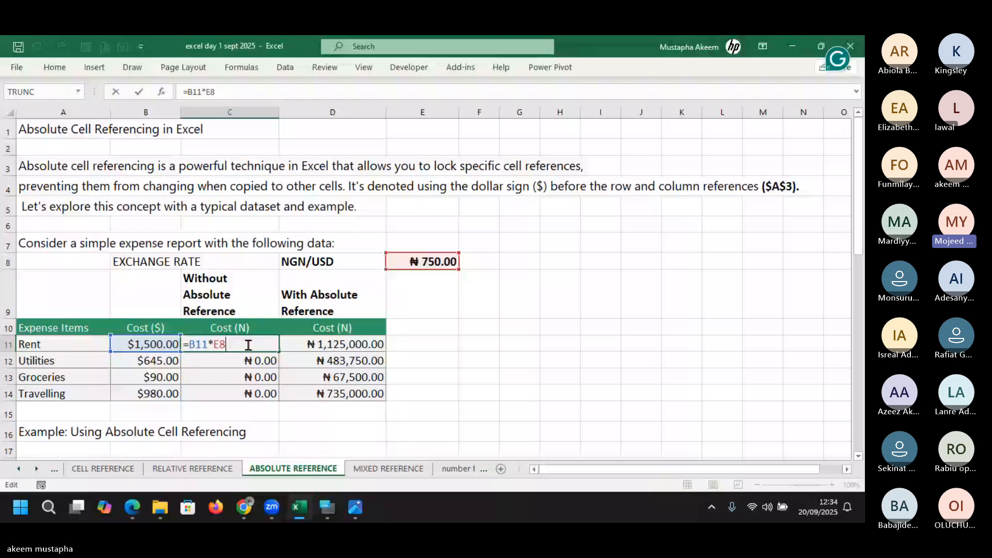
click(354, 347)
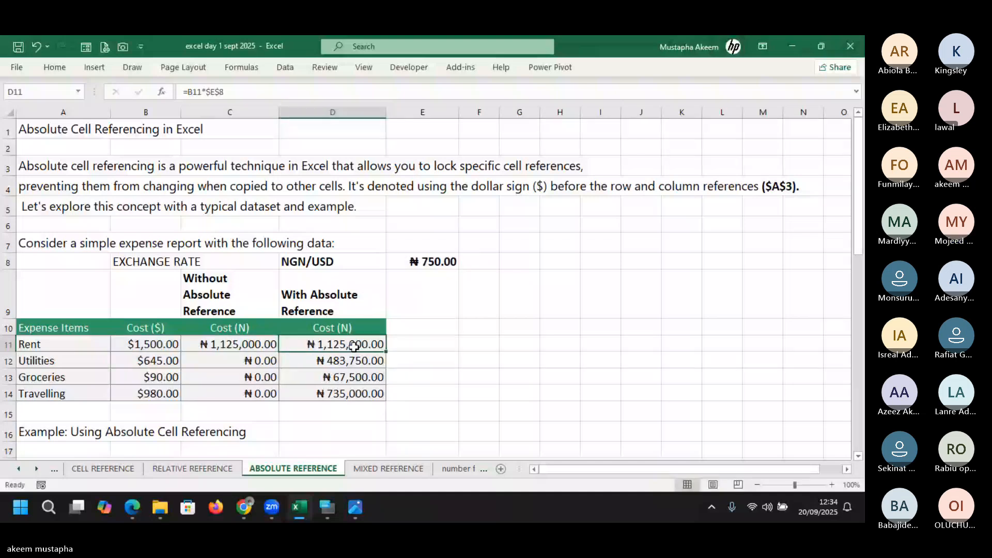
double_click(369, 343)
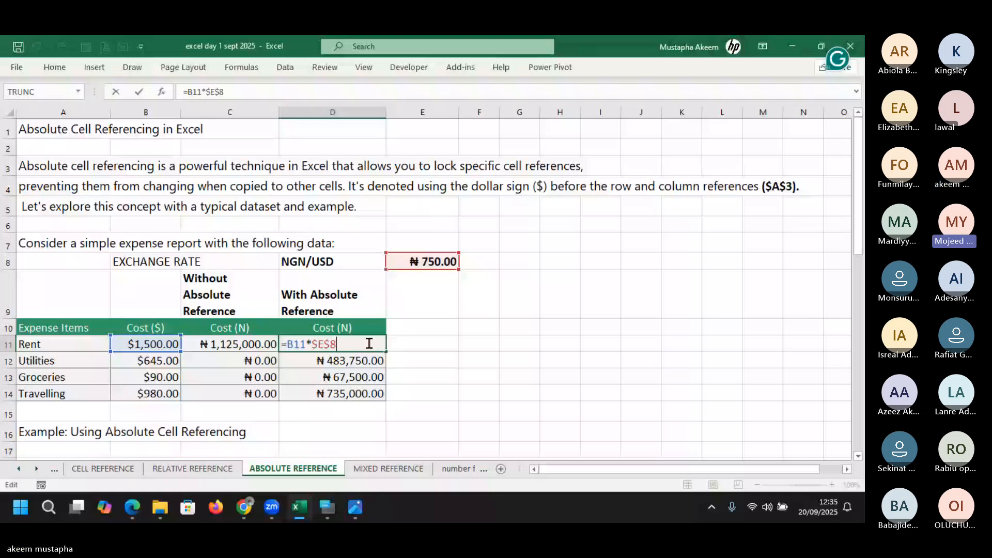
click(401, 328)
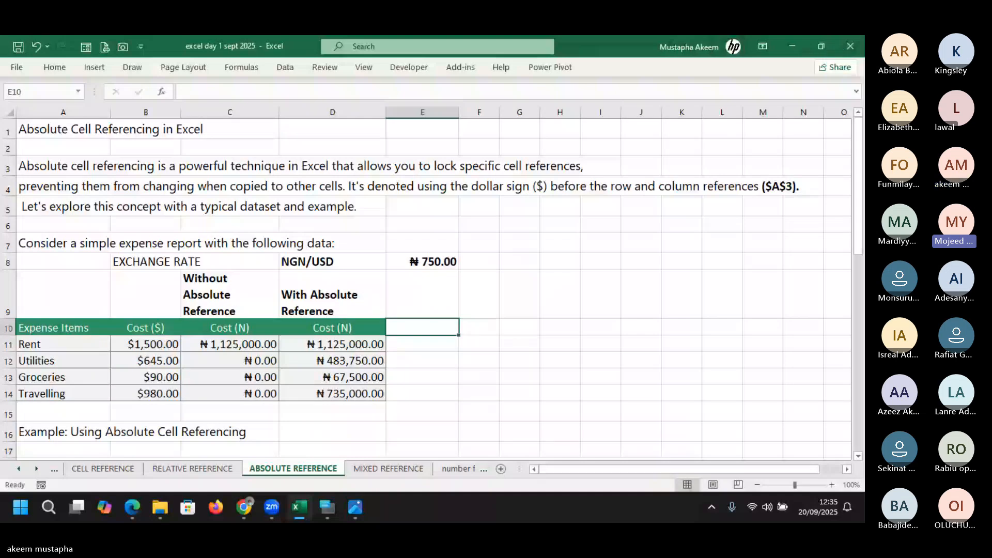
key(alt+Tab)
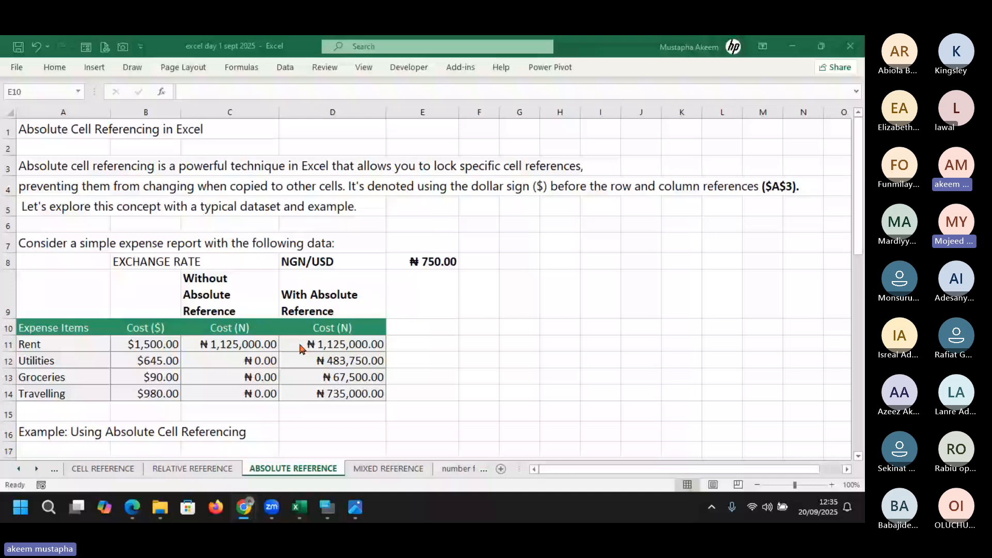
click(323, 344)
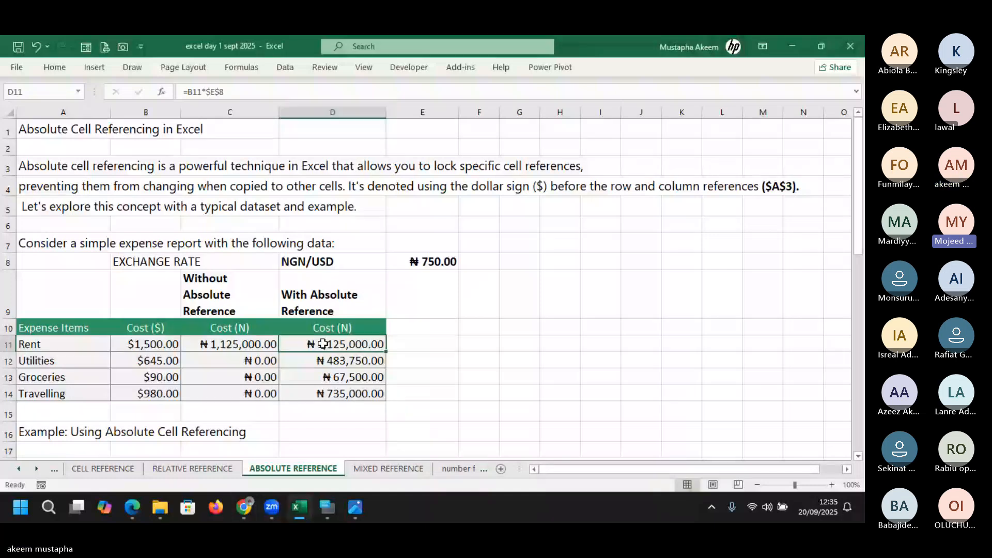
double_click(322, 344)
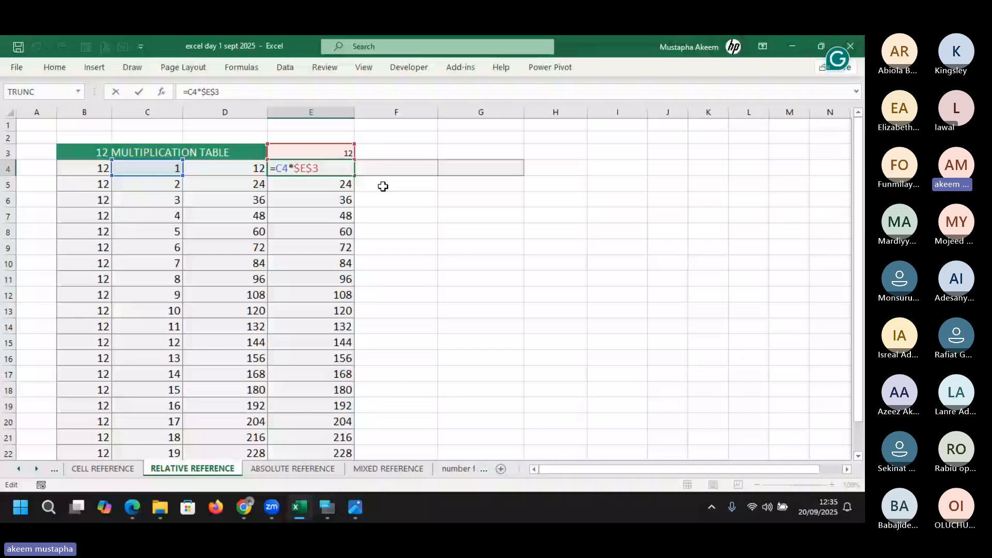
drag(301, 168, 346, 160)
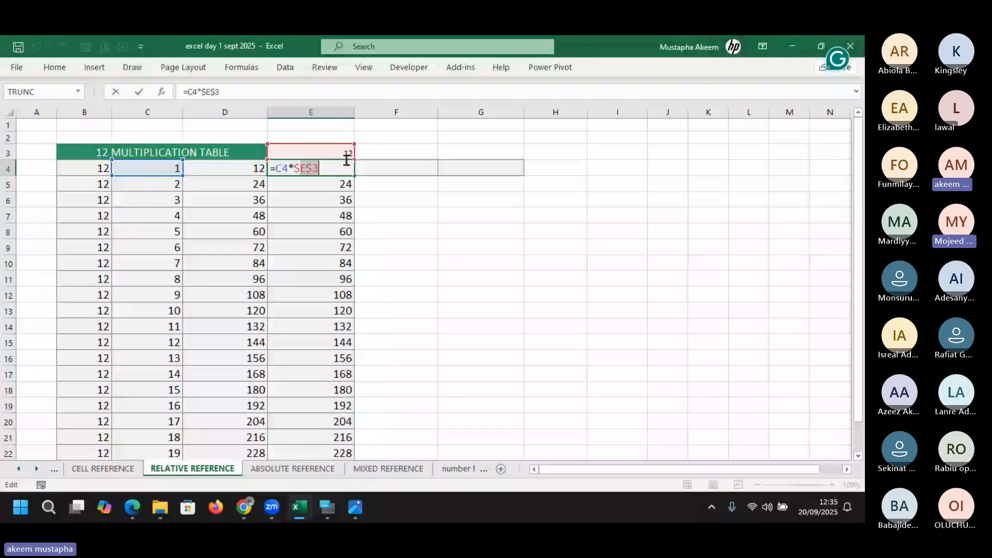
key(Return)
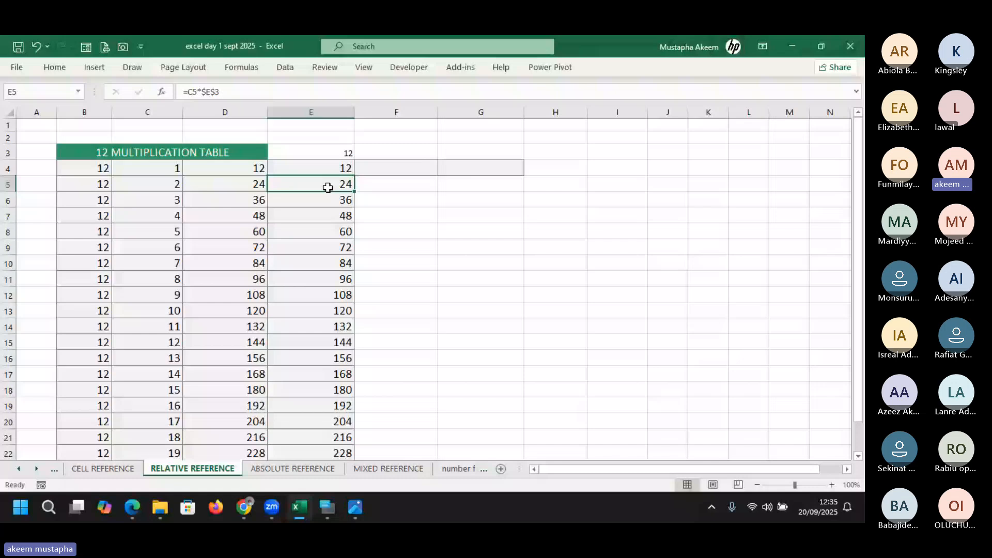
double_click(328, 187)
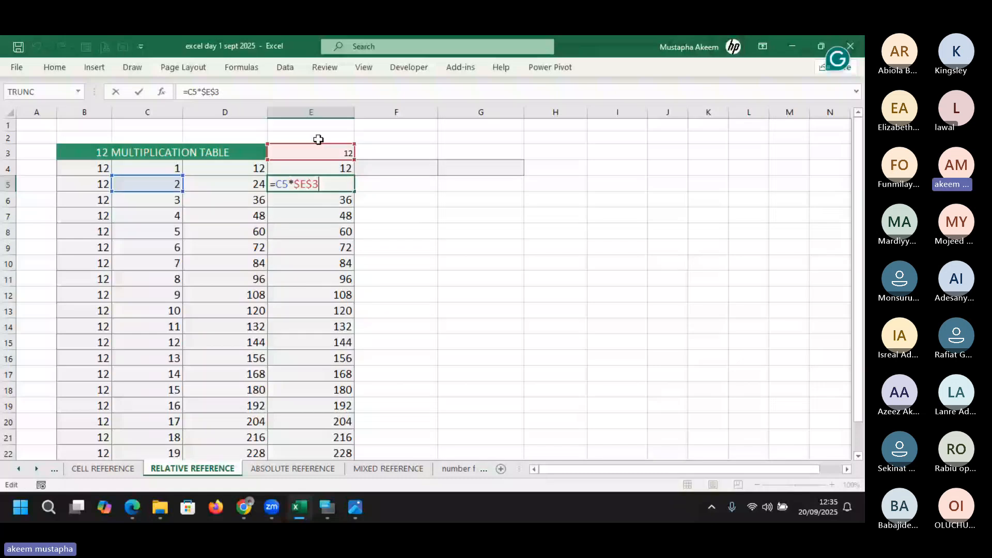
key(Return)
key(F2)
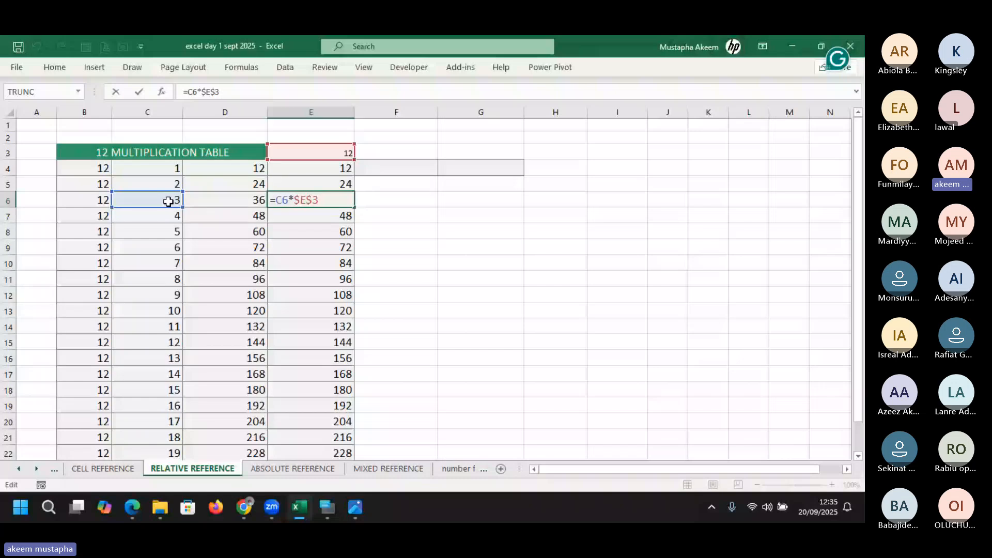
double_click(281, 199)
key(Return)
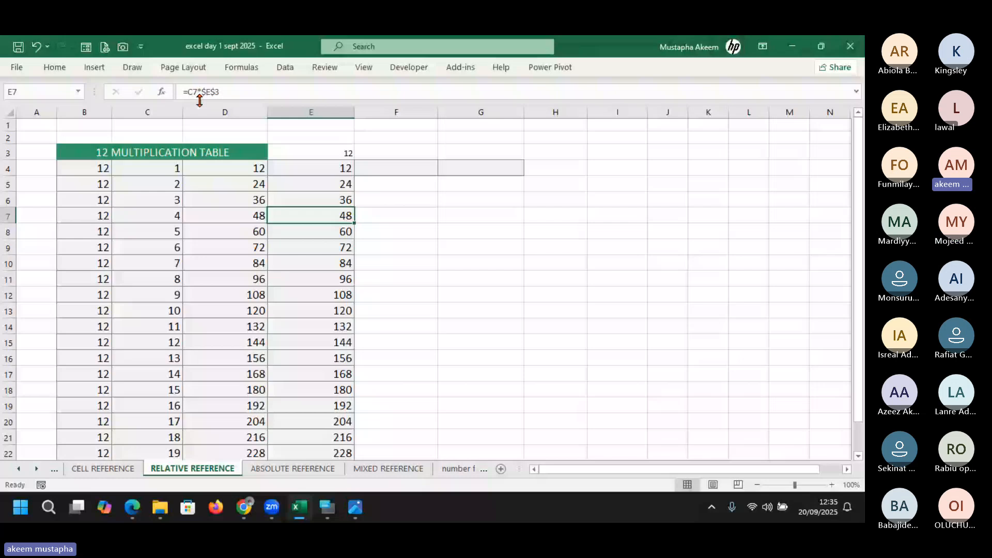
key(Down)
key(Down)
key(Down)
key(Down)
key(Down)
key(Down)
key(Down)
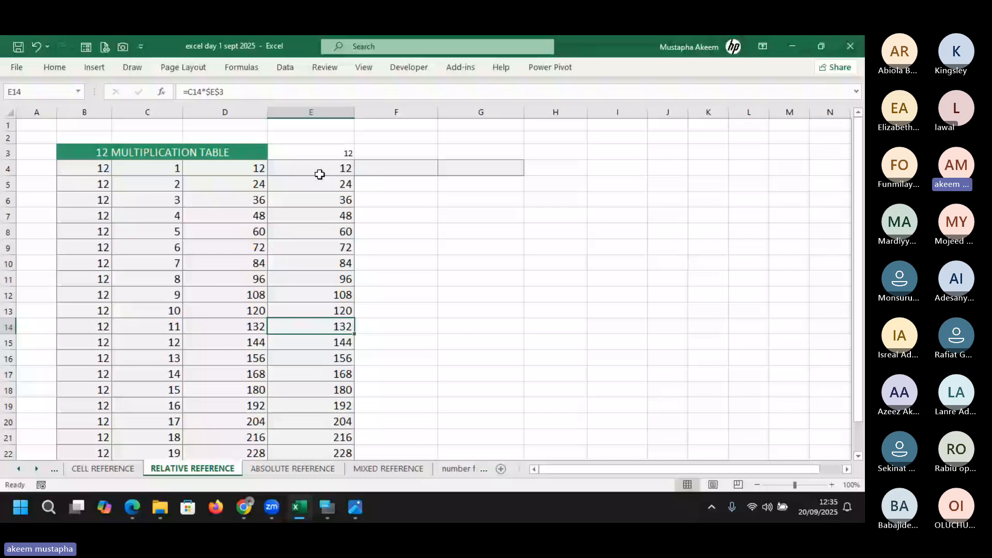
double_click(332, 165)
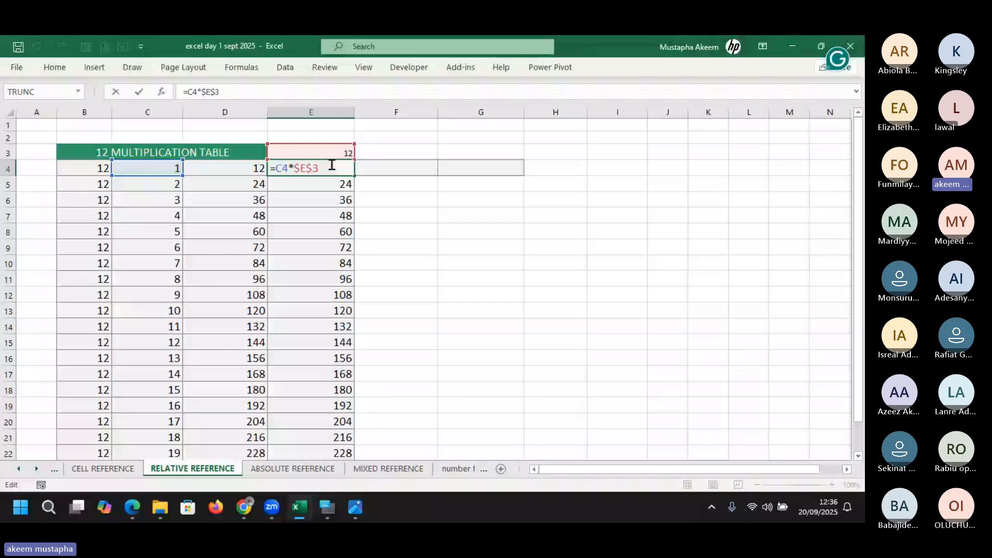
double_click(332, 165)
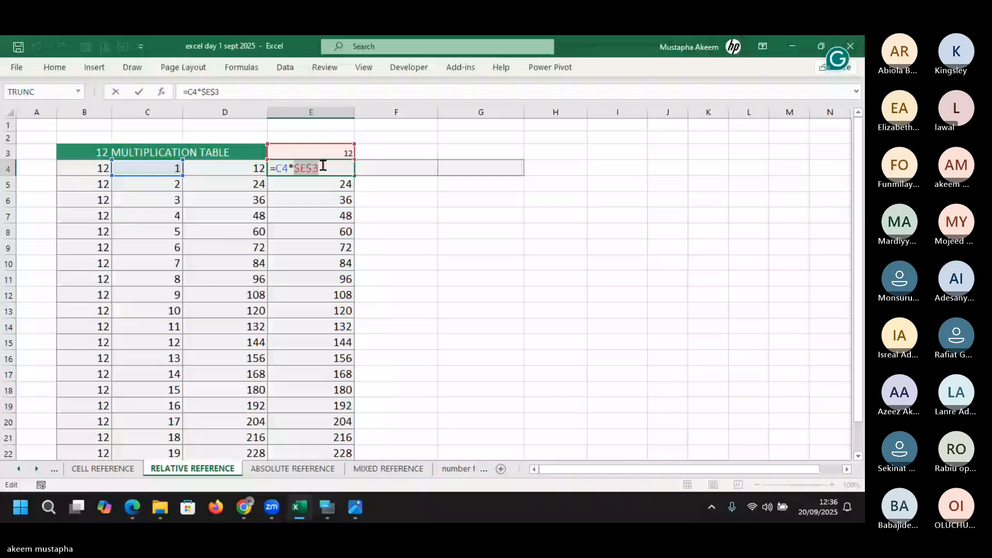
key(Return)
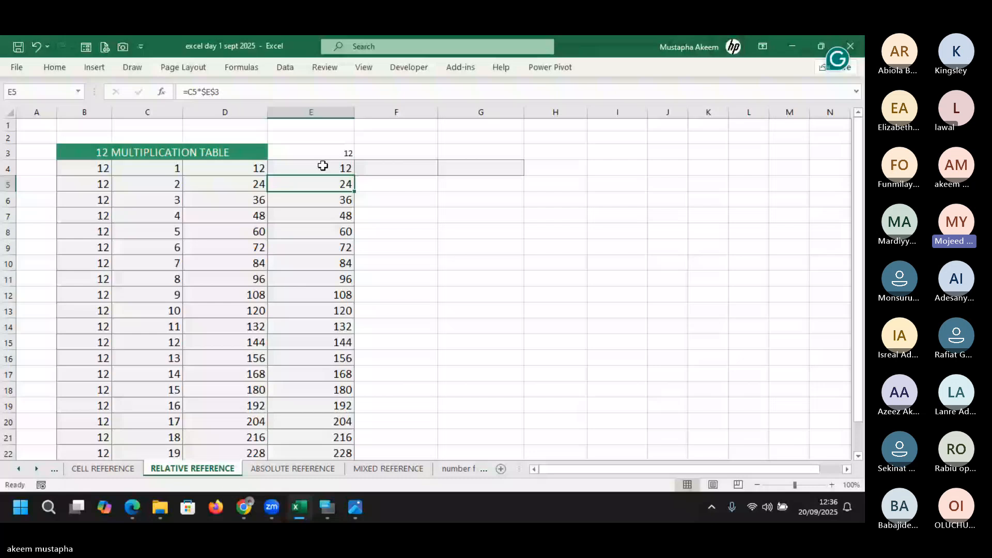
key(alt+Tab)
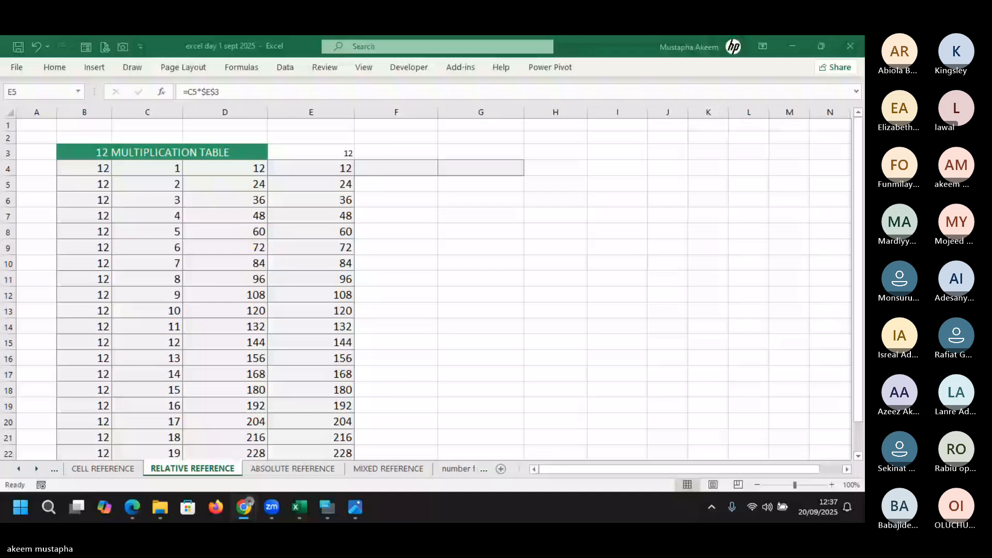
Switch to the ABSOLUTE REFERENCE sheet and check D11's formula =B11*$E$8
click(283, 469)
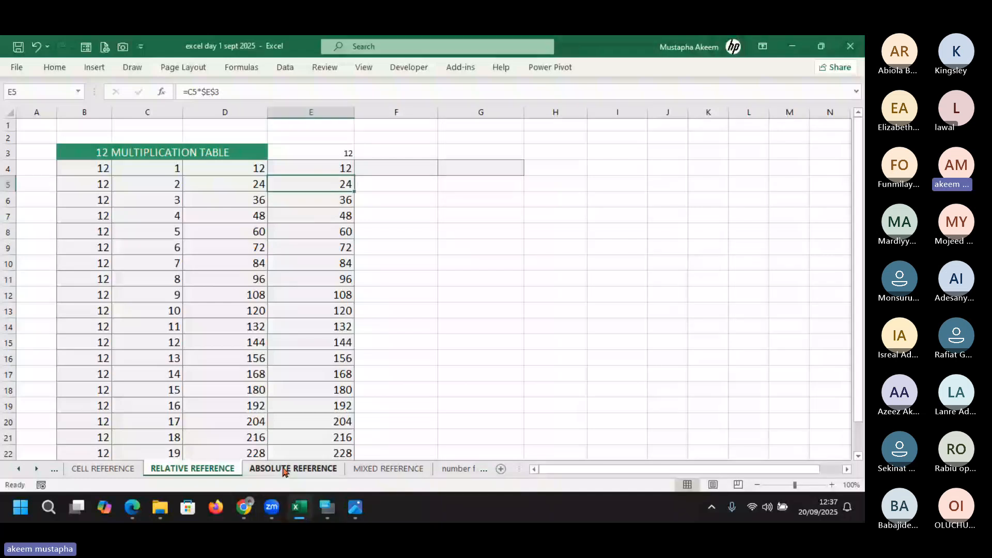
click(283, 468)
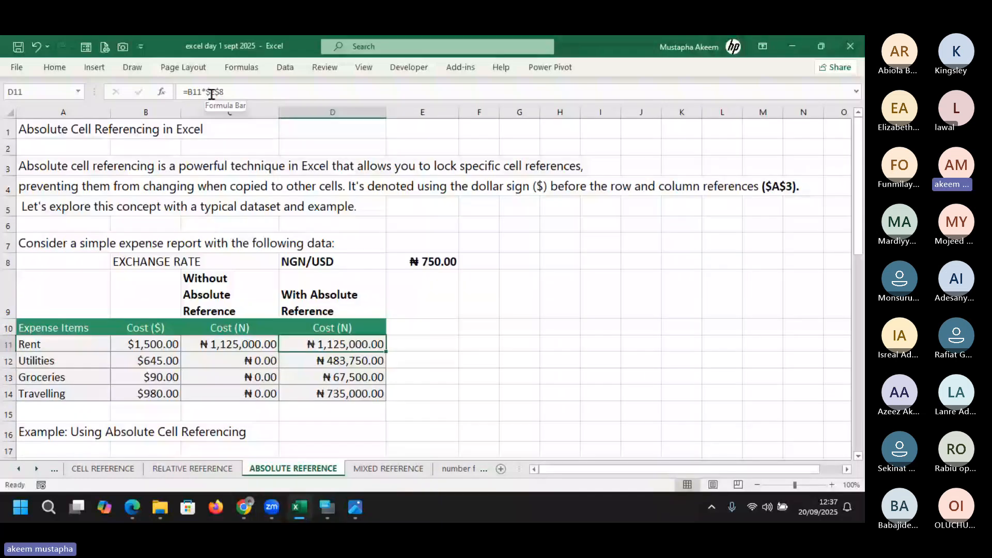
click(210, 92)
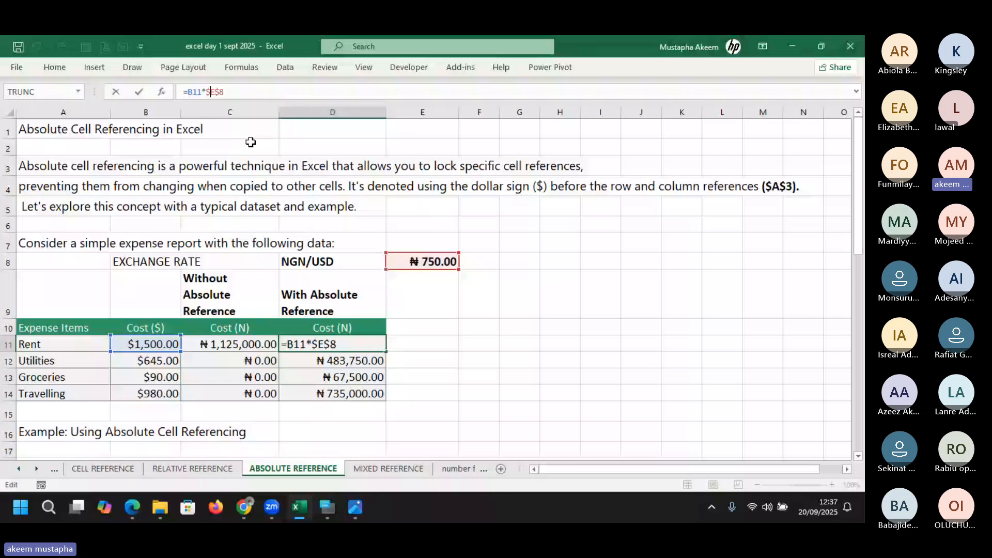
key(Return)
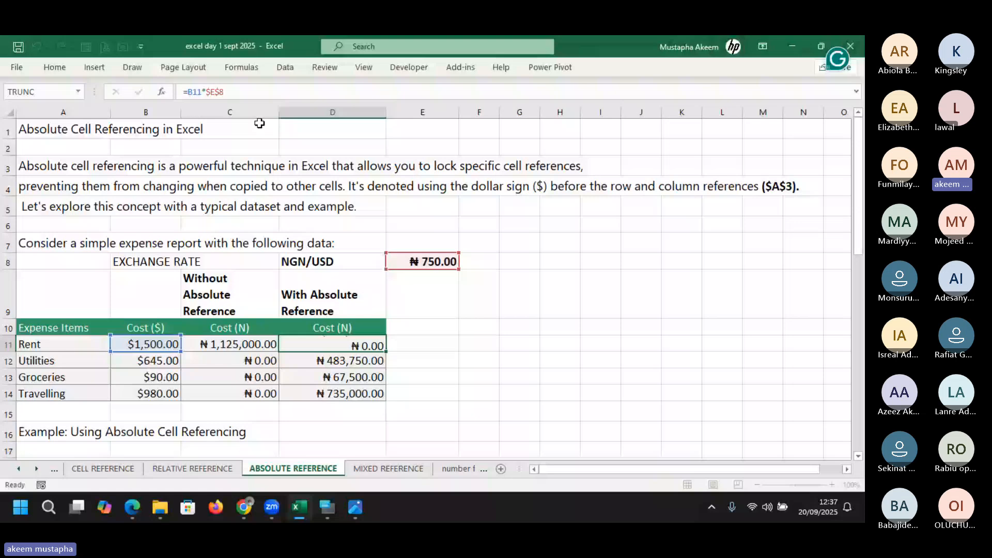
key(Return)
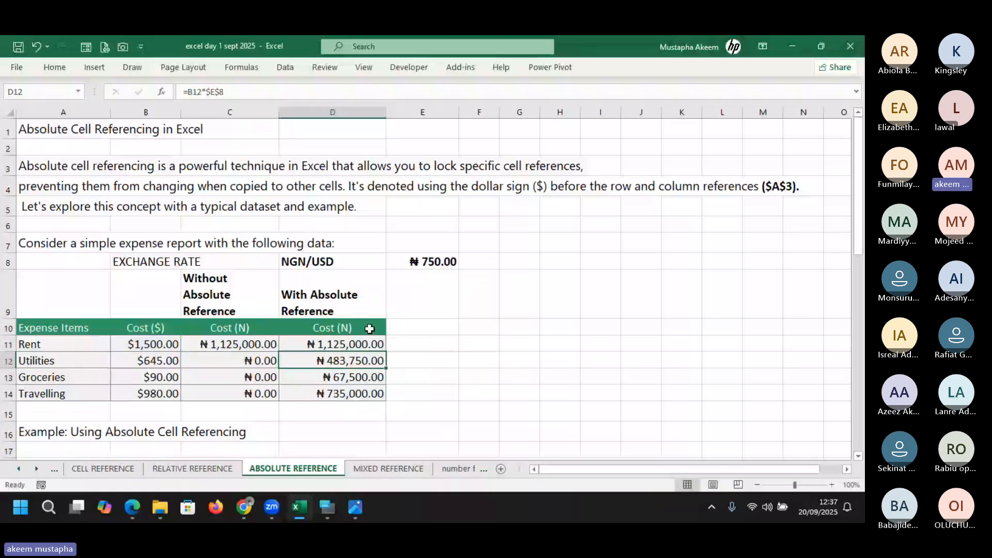
Clear the With Absolute Reference costs in D11:D14
click(343, 346)
drag(342, 345, 354, 396)
key(Delete)
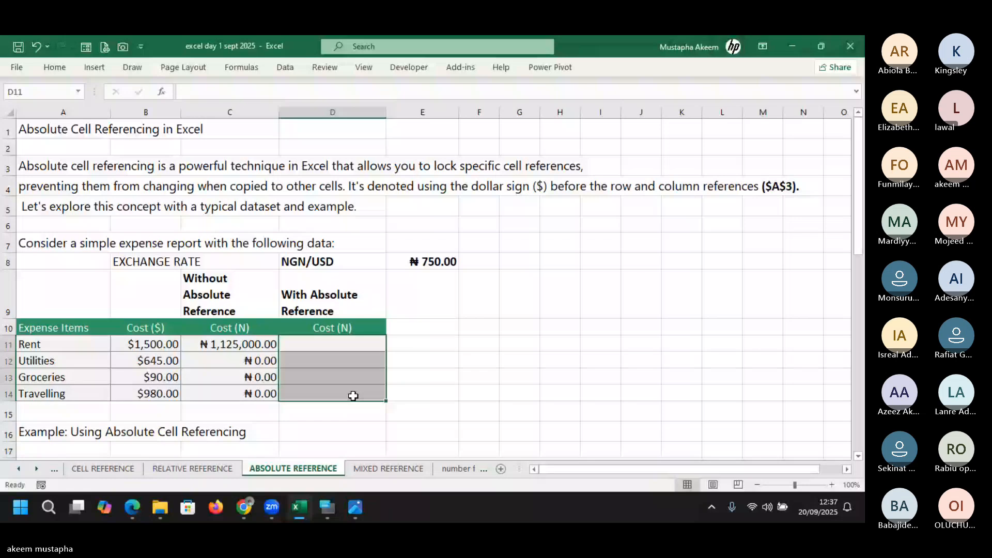
Open the On-Screen Keyboard with its function keys available
click(329, 507)
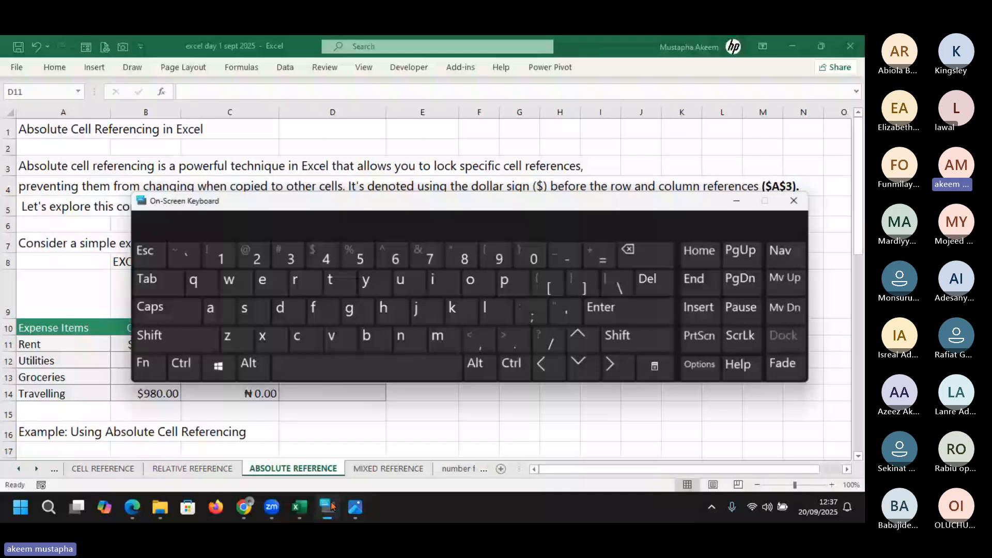
click(149, 364)
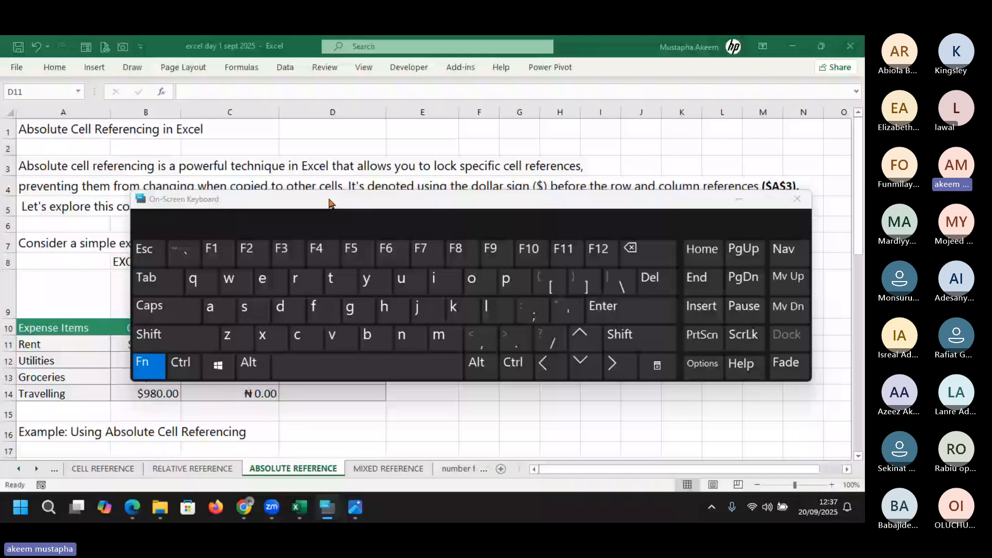
click(357, 342)
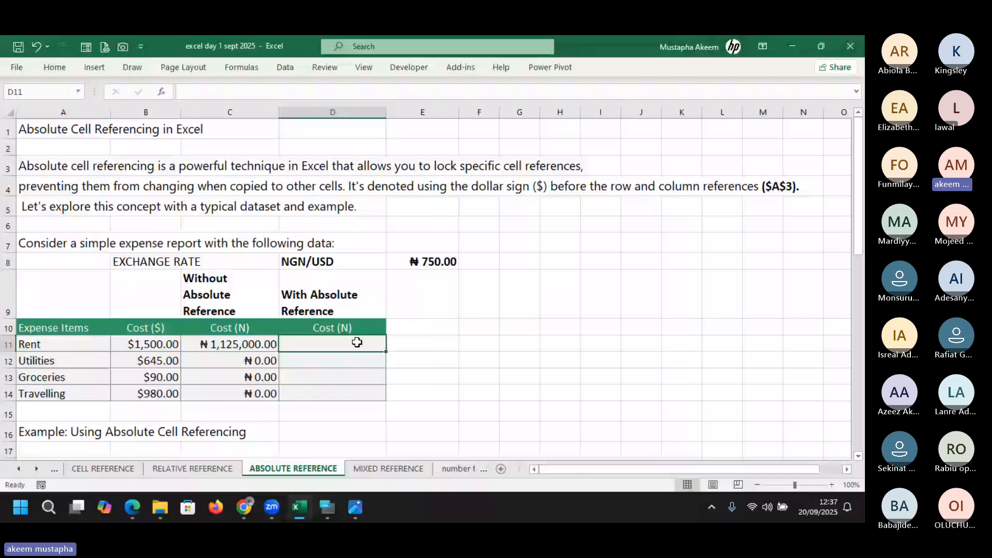
Start =E8 in D11 and toggle its reference with the on-screen F4 key
text(=)
key(Up)
key(Up)
key(Up)
key(Right)
key(F4)
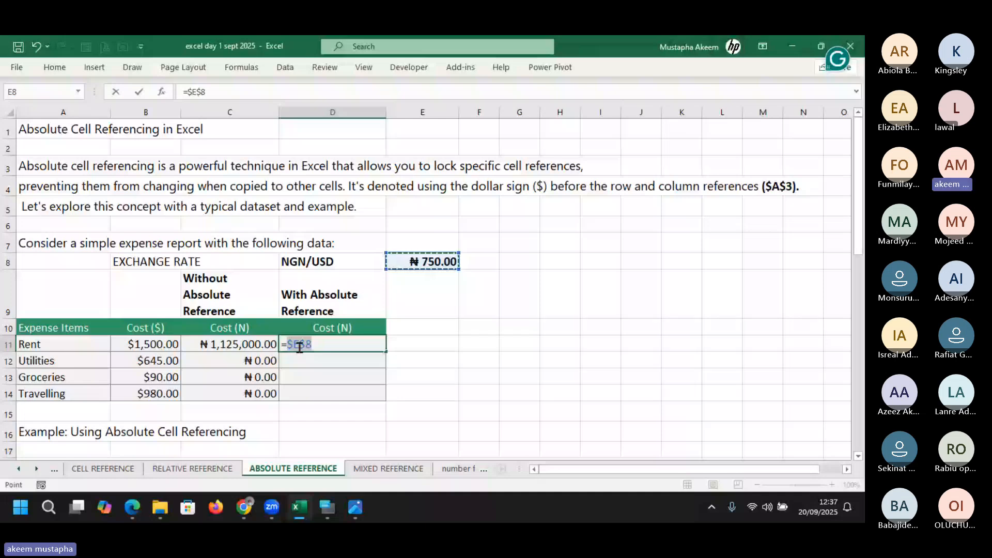
click(328, 508)
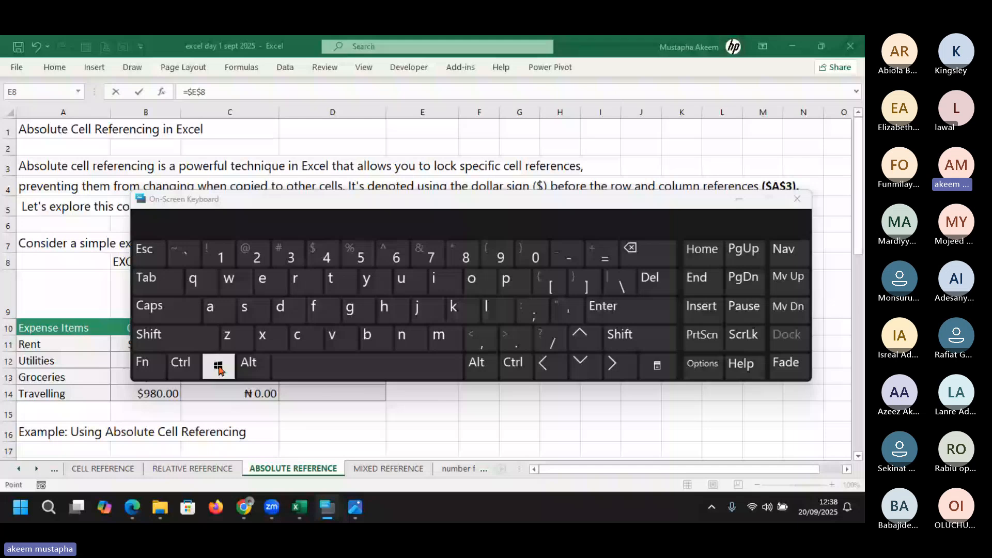
click(149, 366)
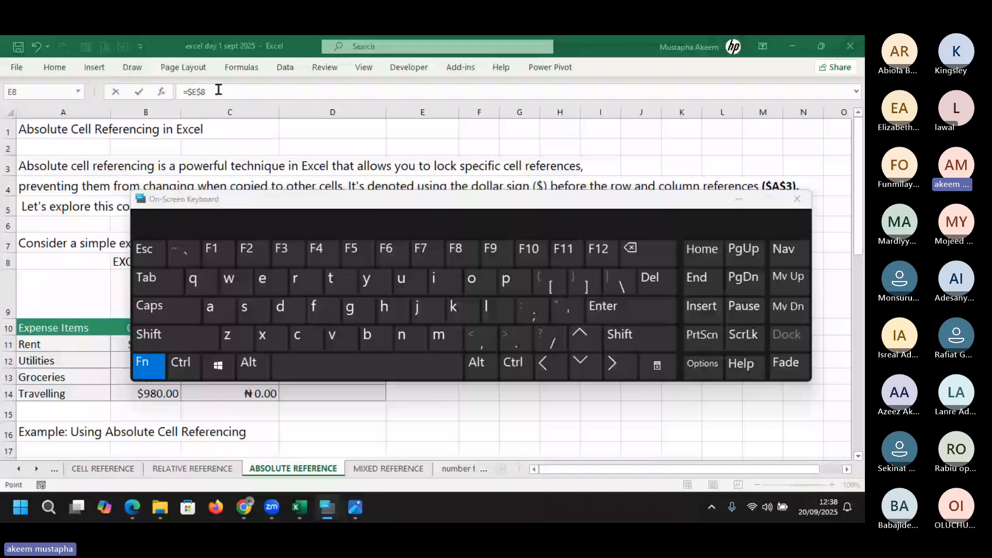
click(796, 201)
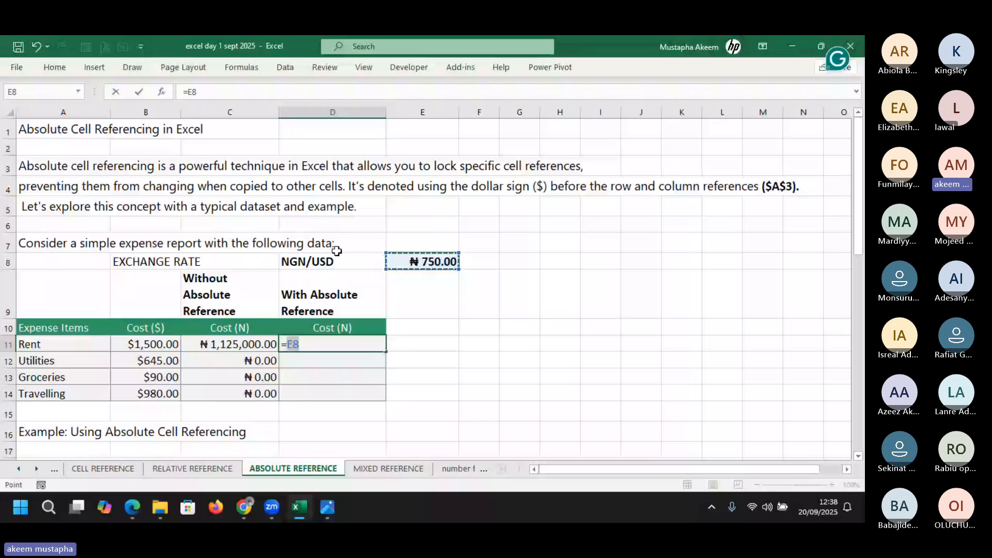
Lock the reference as =$E$8 and commit so D11 shows ₦750.00
key(F4)
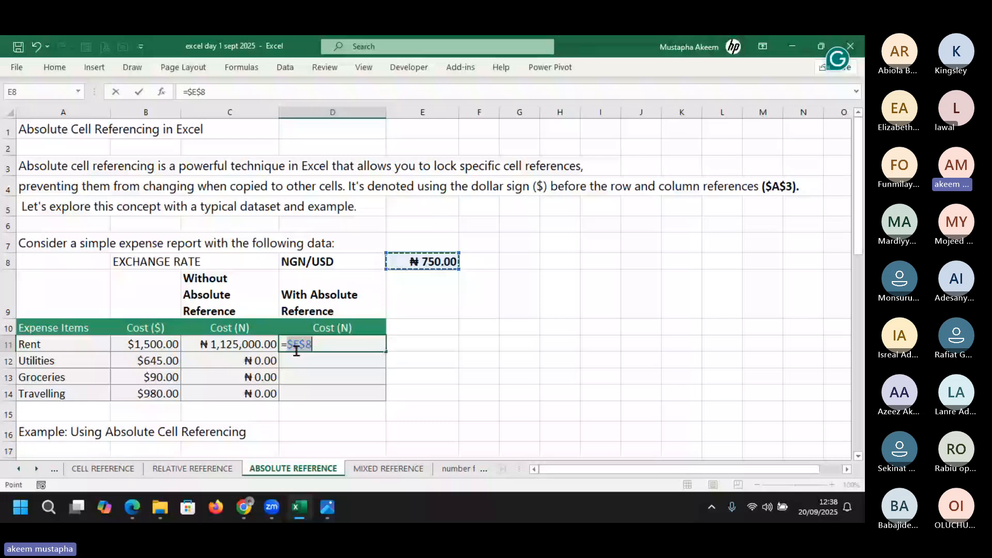
key(Return)
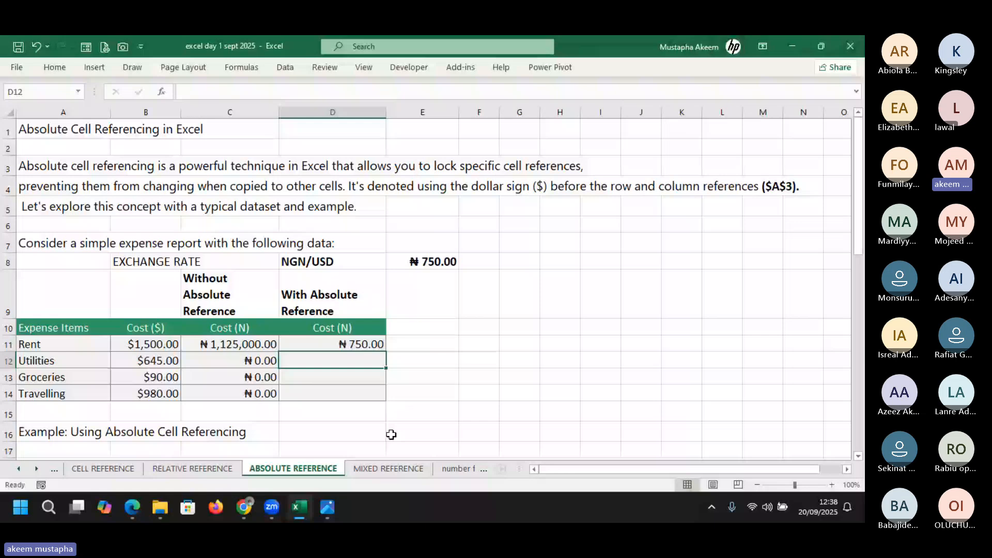
key(Up)
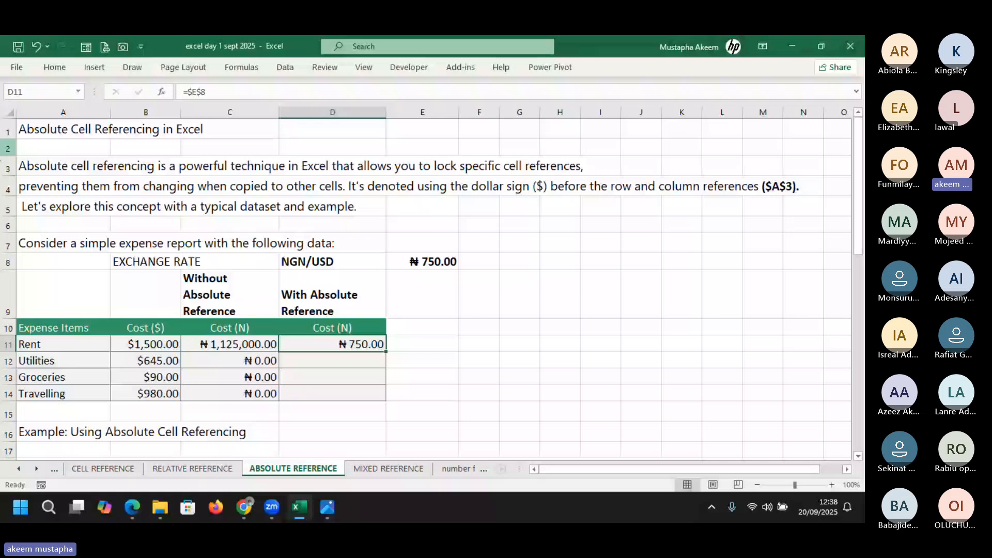
mouse_move(338, 508)
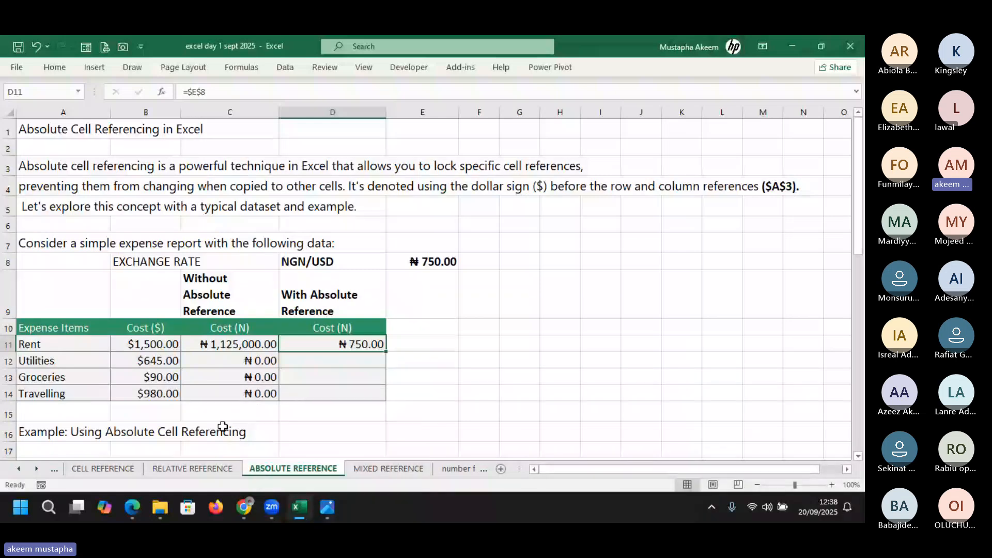
Relaunch the On-Screen Keyboard from the Start menu, then close it
key(super)
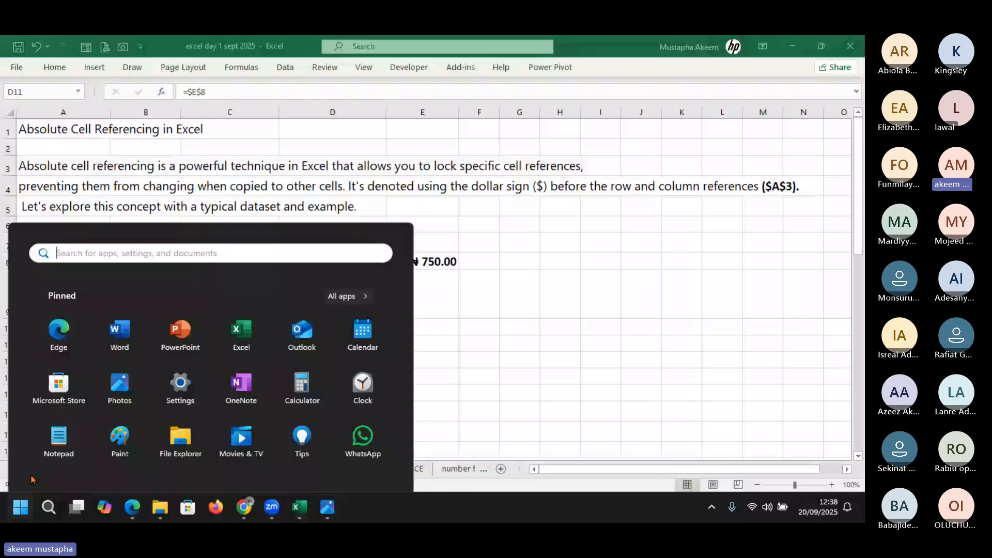
text(keybo)
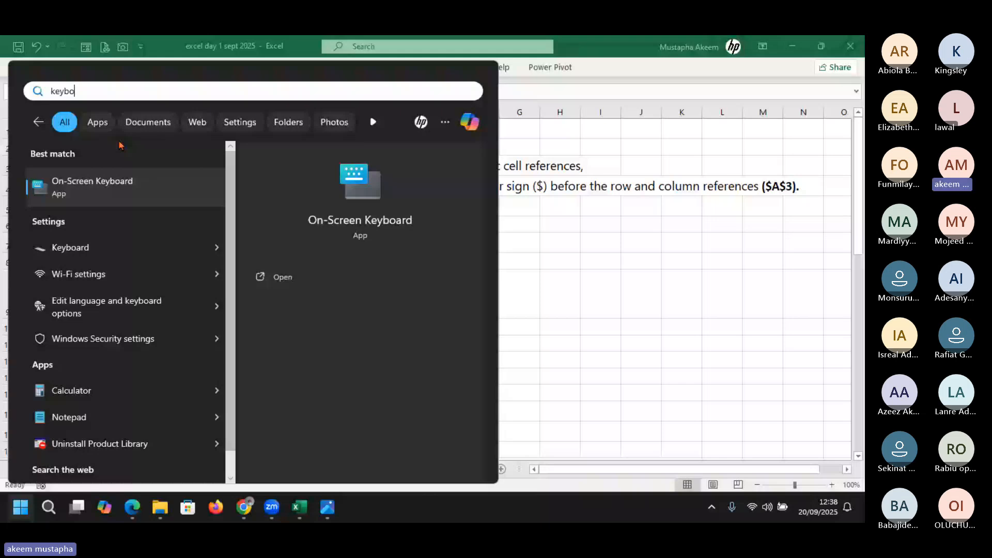
click(122, 186)
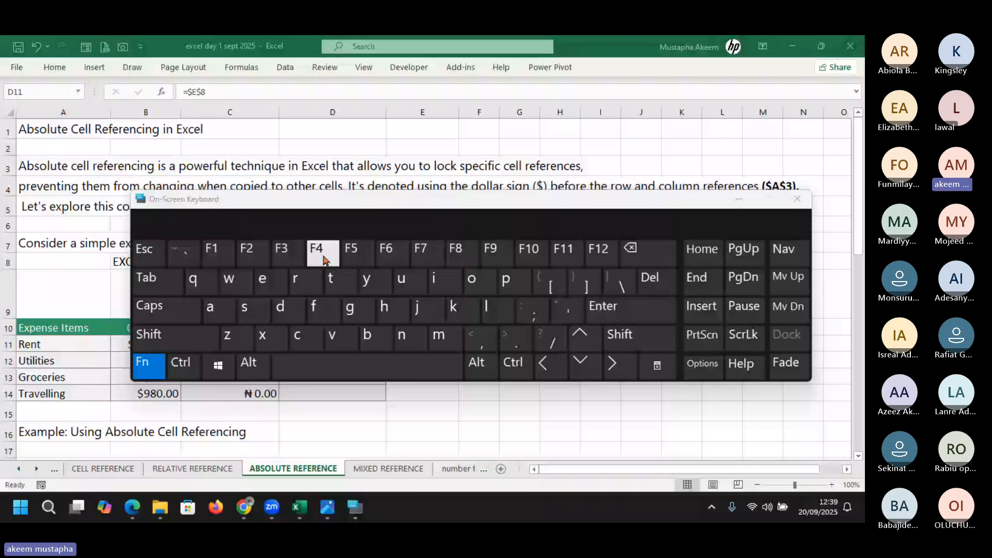
click(792, 206)
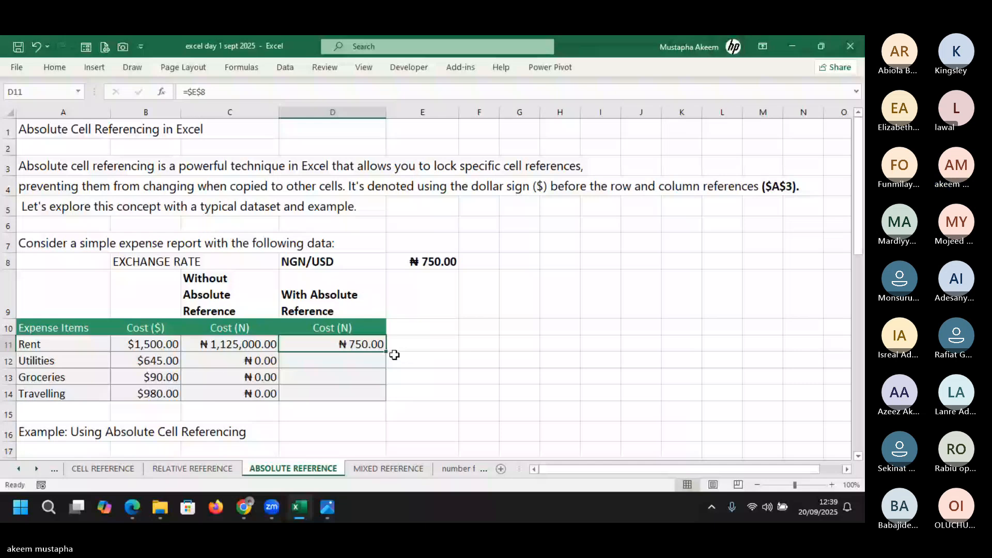
Complete D11 as =$E$8*B11 for ₦1,125,000.00 and move to the MIXED REFERENCE sheet
key(F2)
text(*)
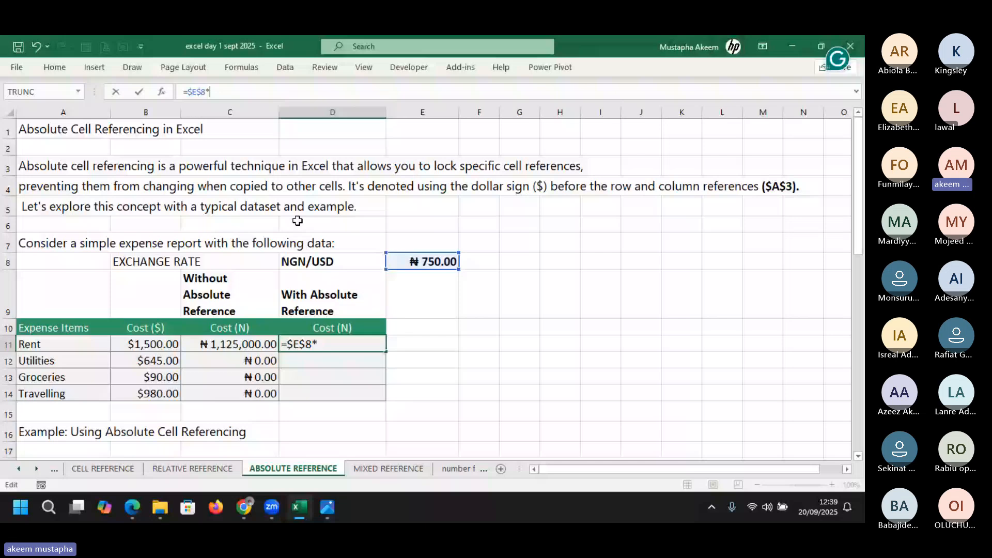
click(146, 344)
key(Return)
click(332, 344)
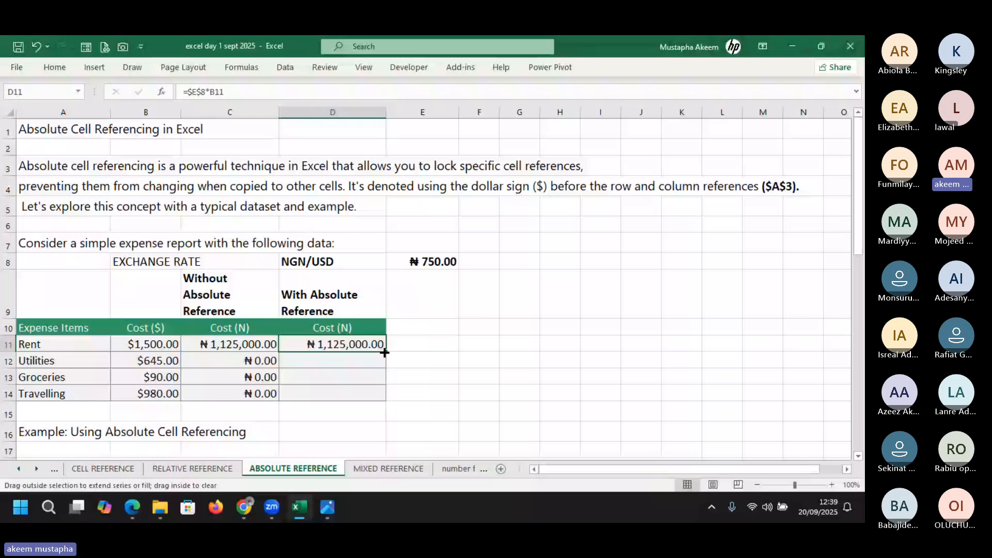
click(385, 470)
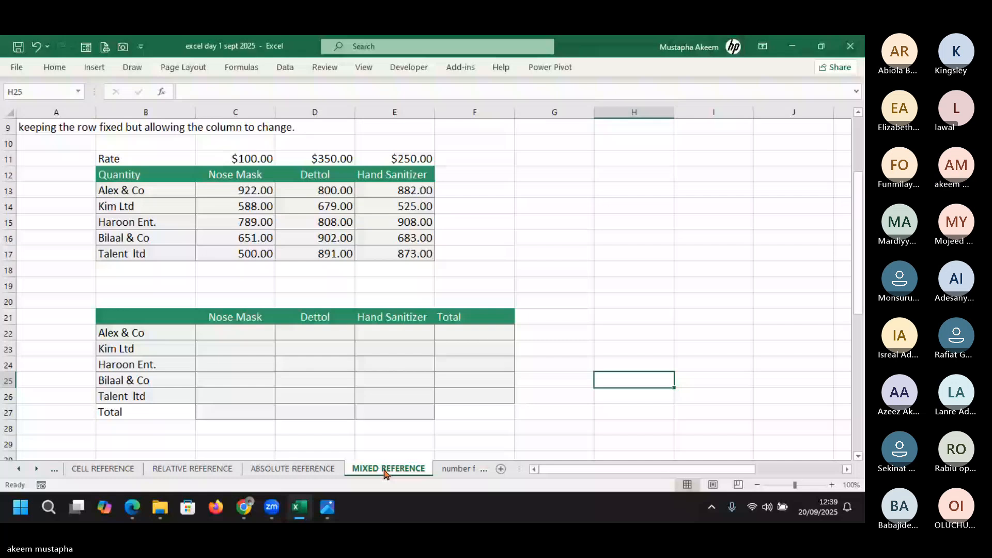
click(192, 468)
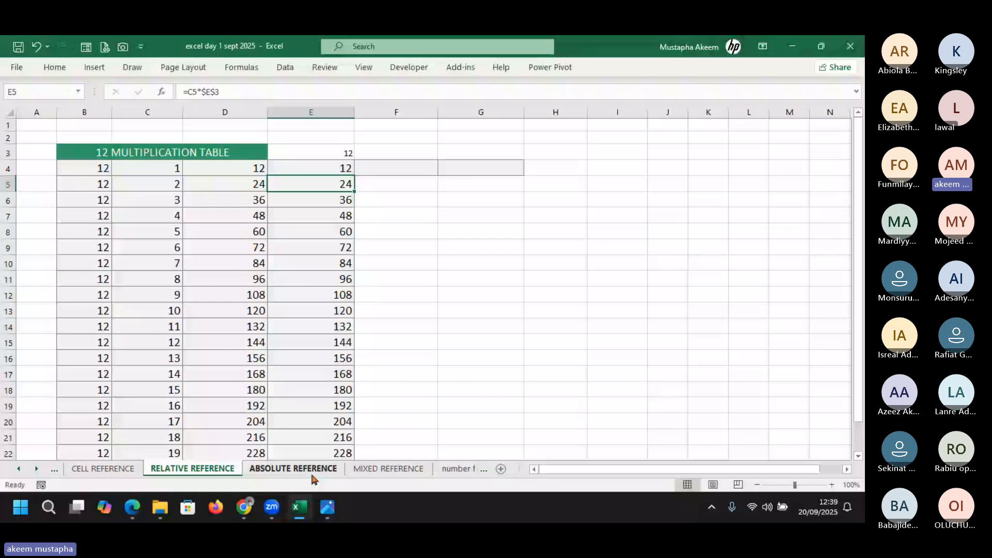
click(392, 468)
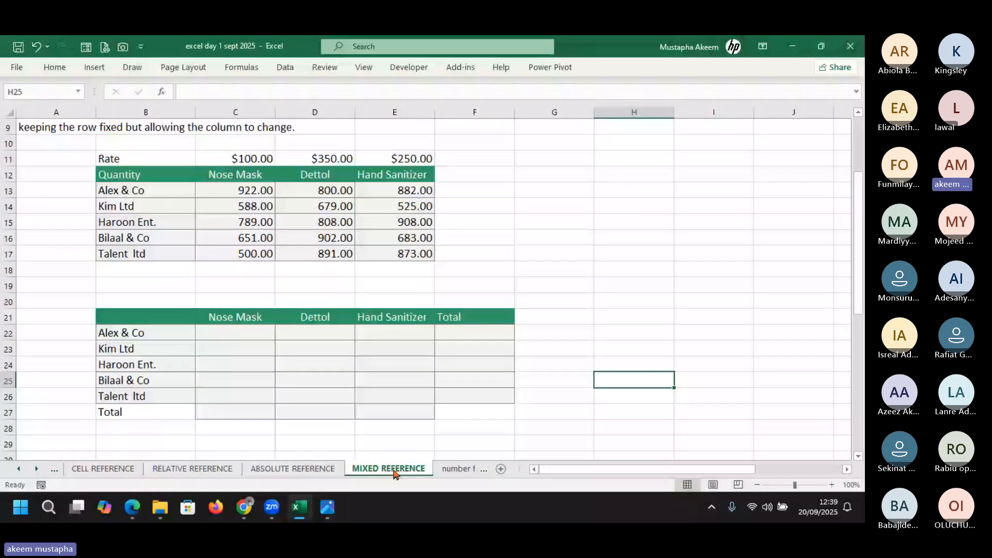
drag(858, 265, 856, 221)
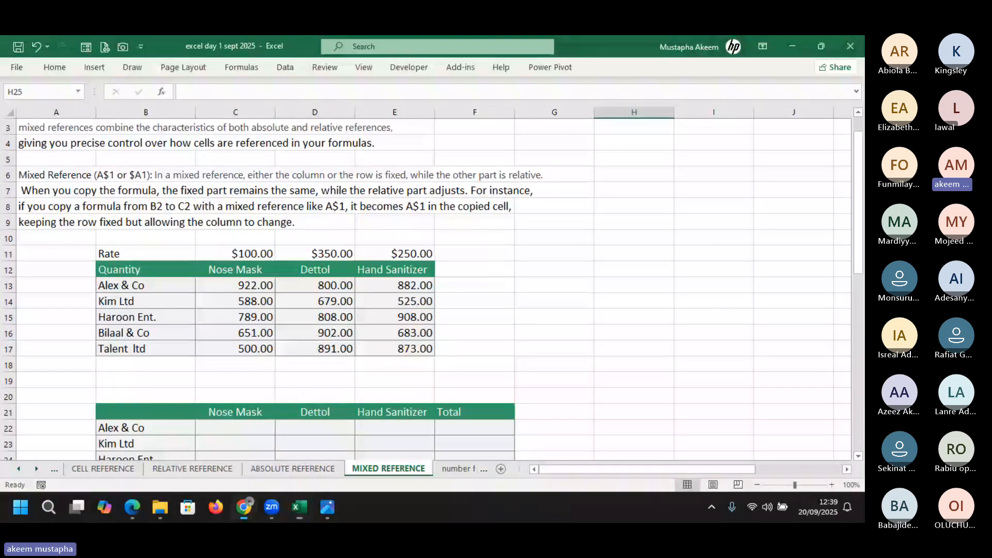
click(507, 344)
click(507, 344)
drag(858, 204, 860, 198)
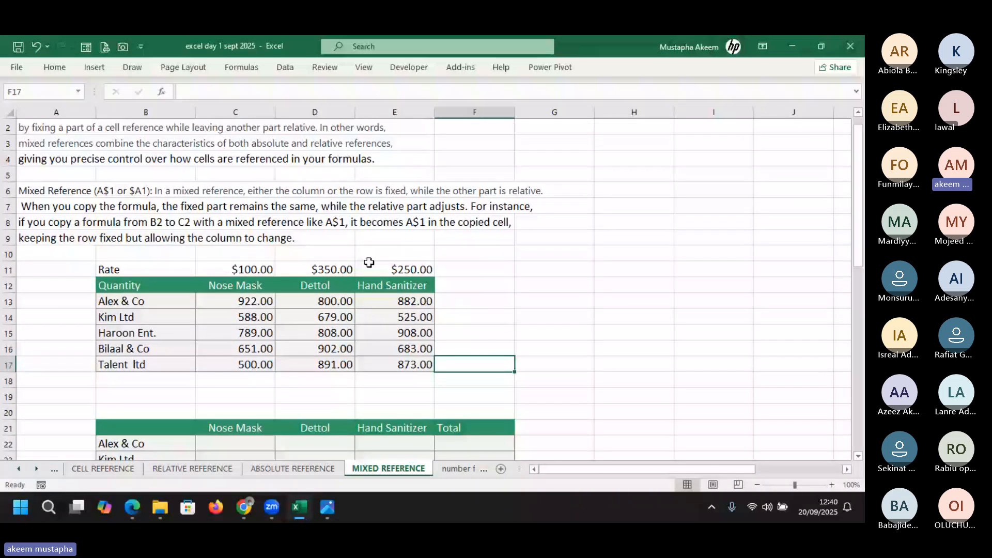
click(78, 193)
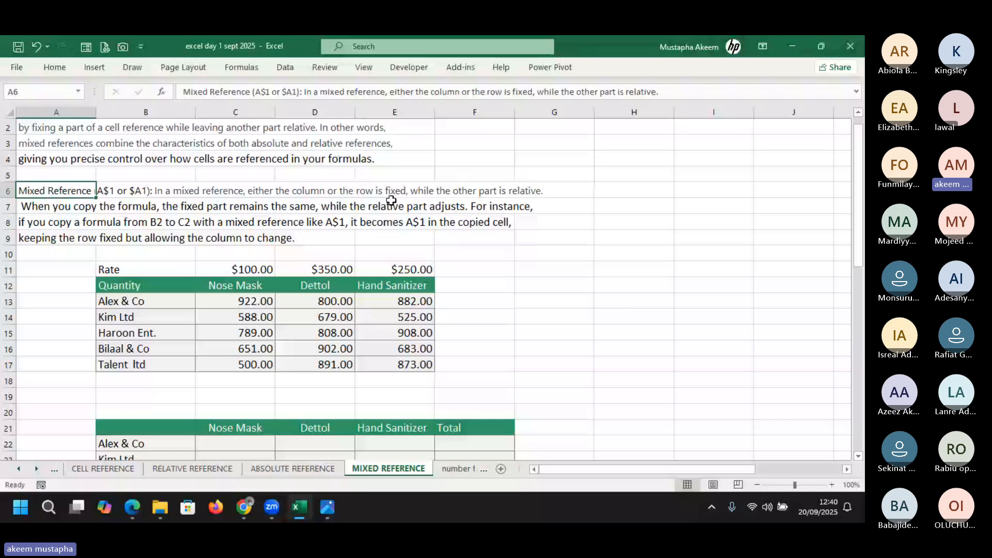
click(581, 260)
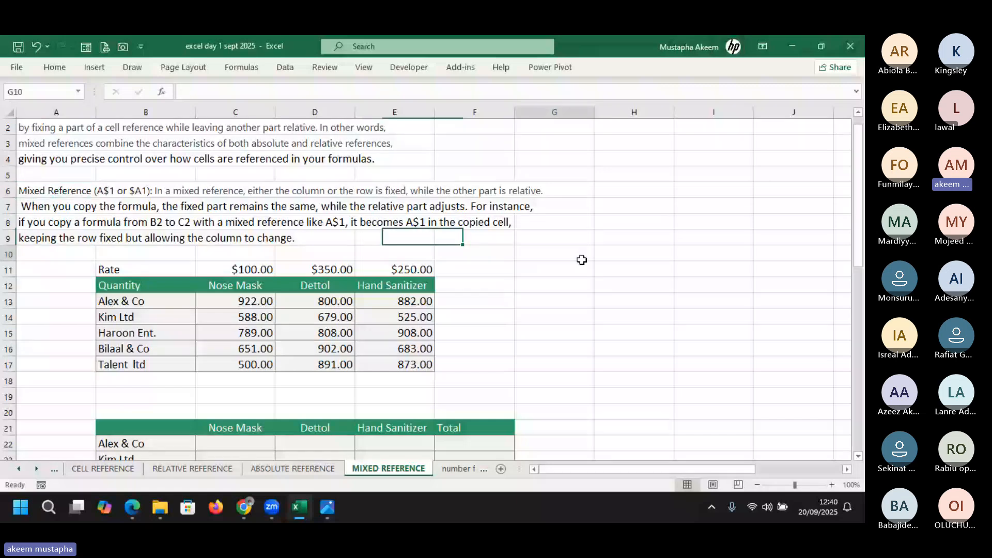
Enter the = $A$3 notation as text in G10
text(=)
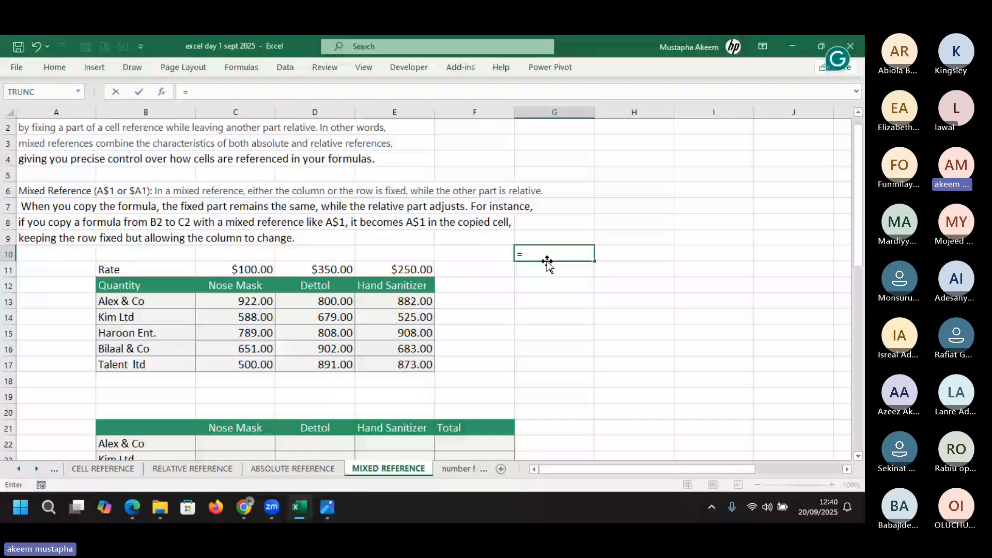
text($a$b)
key(BackSpace)
text(3)
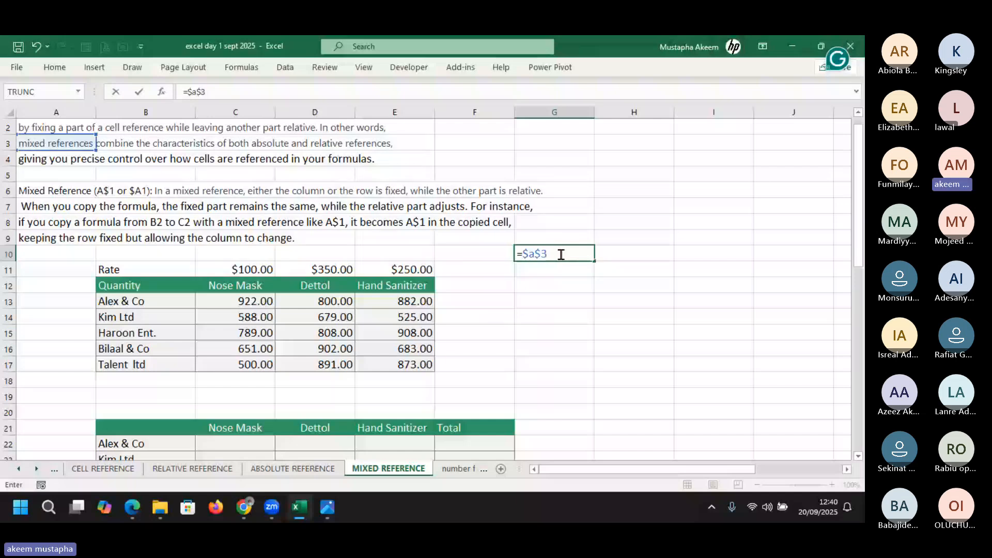
key(ctrl+Return)
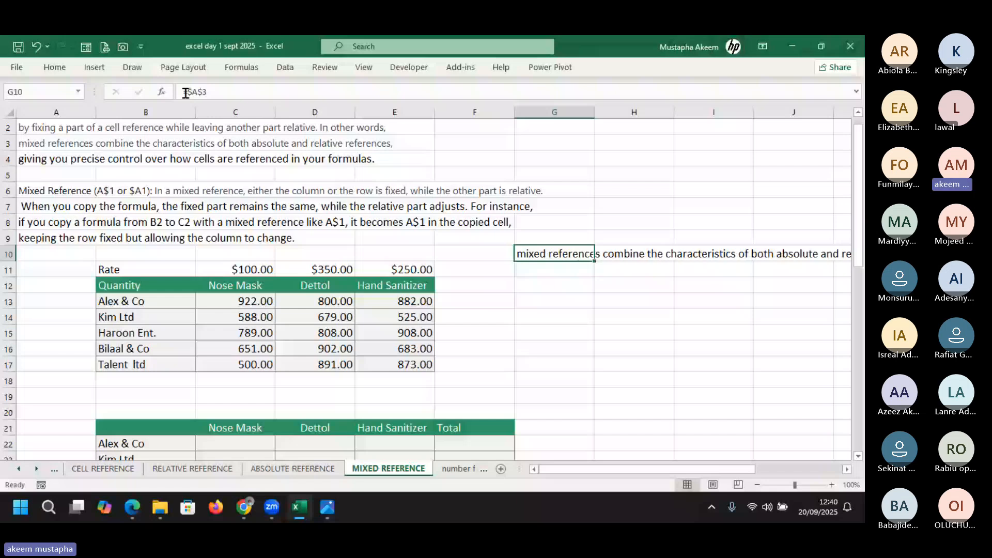
click(182, 92)
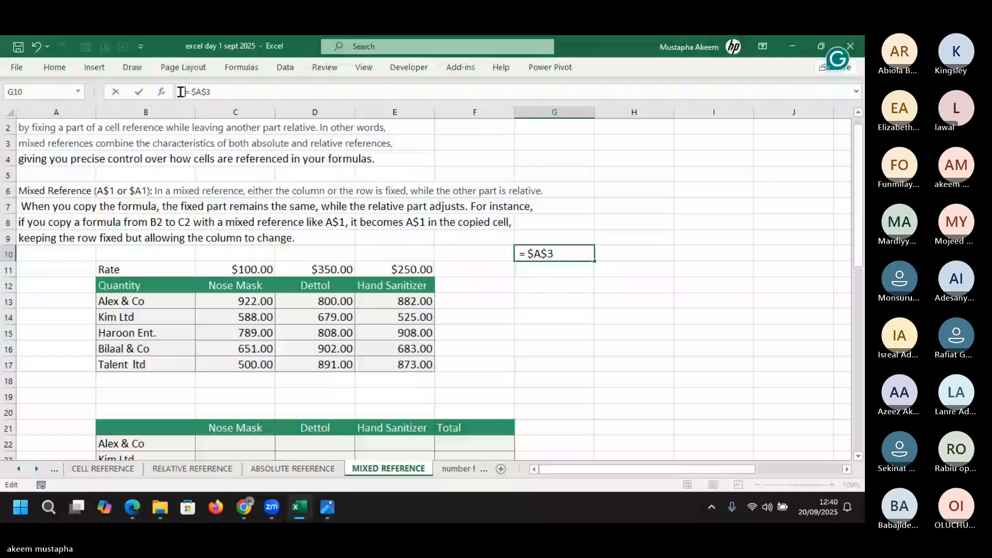
Add =$A3 in G11 and =a$3 in G12, then select G10:G12
click(533, 270)
text(=$)
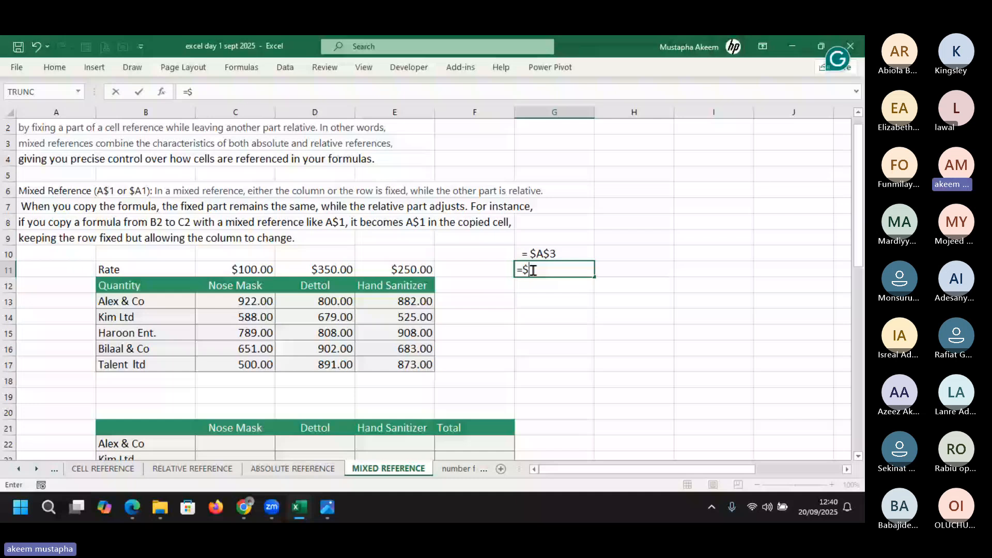
text(A3)
click(176, 92)
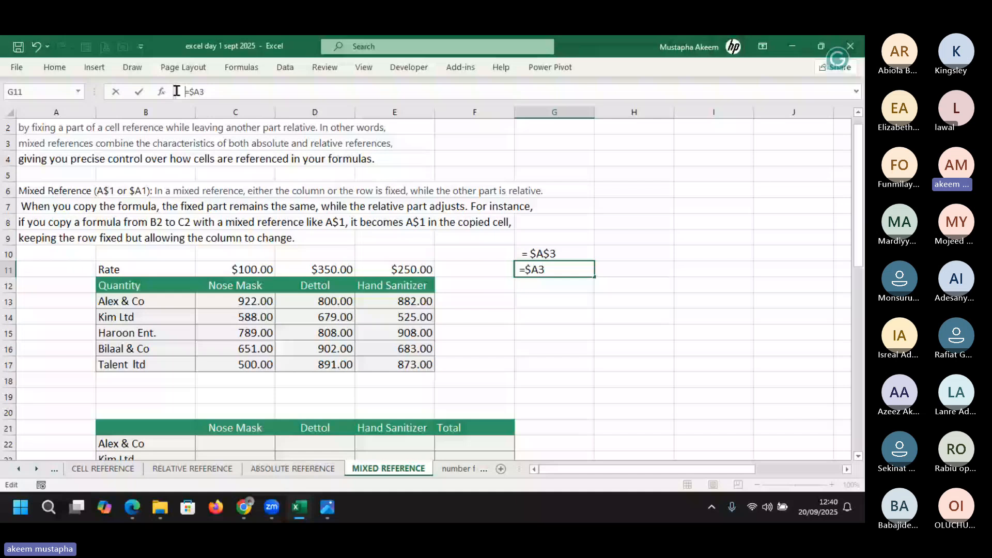
click(552, 284)
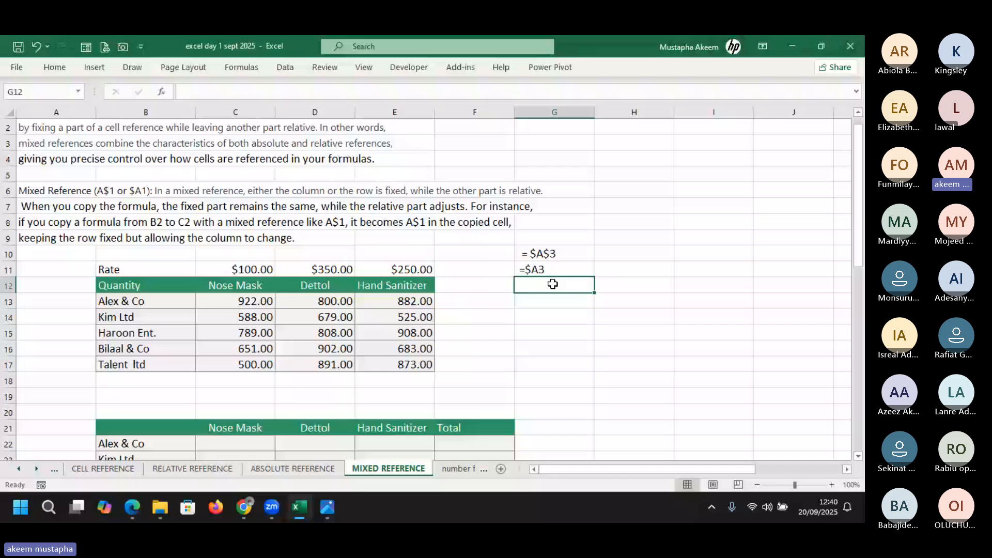
text(=)
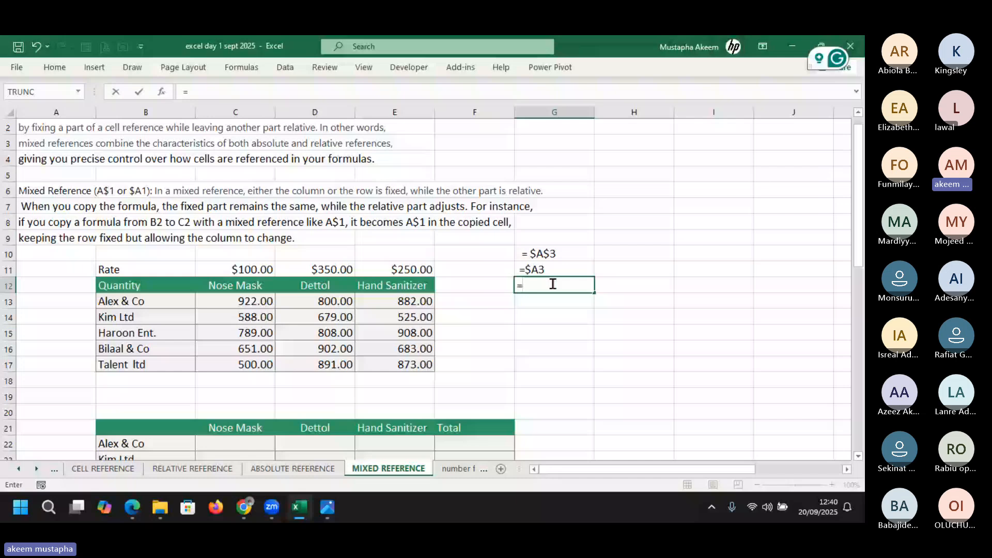
text(a$3)
click(181, 91)
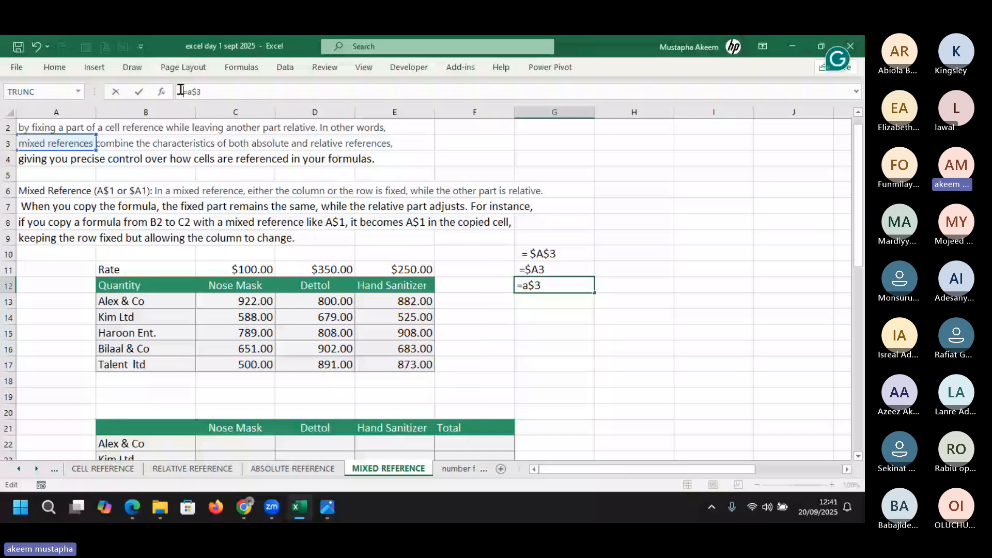
drag(547, 253, 569, 297)
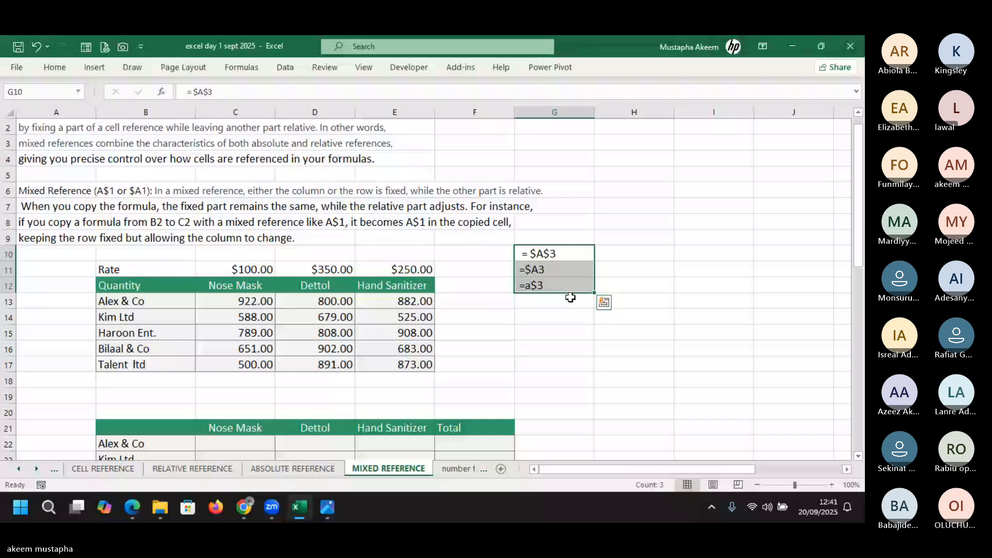
Capitalise G12's entry so it reads =A$3, then select G10 and H10
click(567, 288)
click(202, 92)
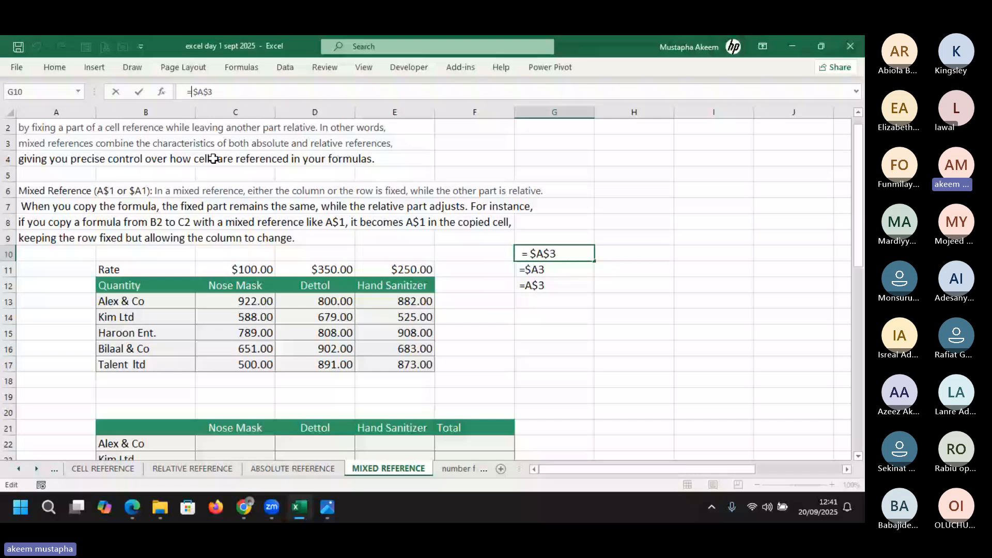
key(Return)
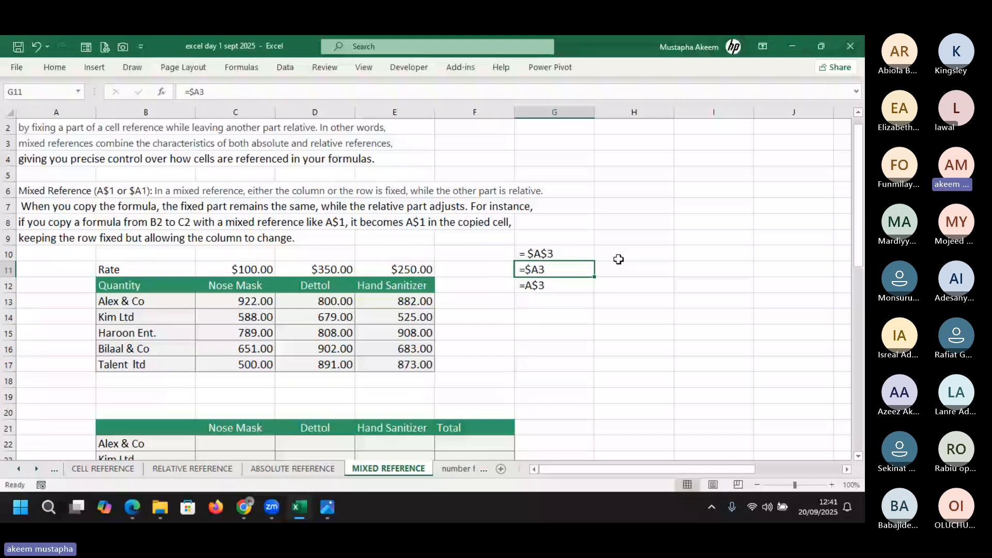
click(576, 254)
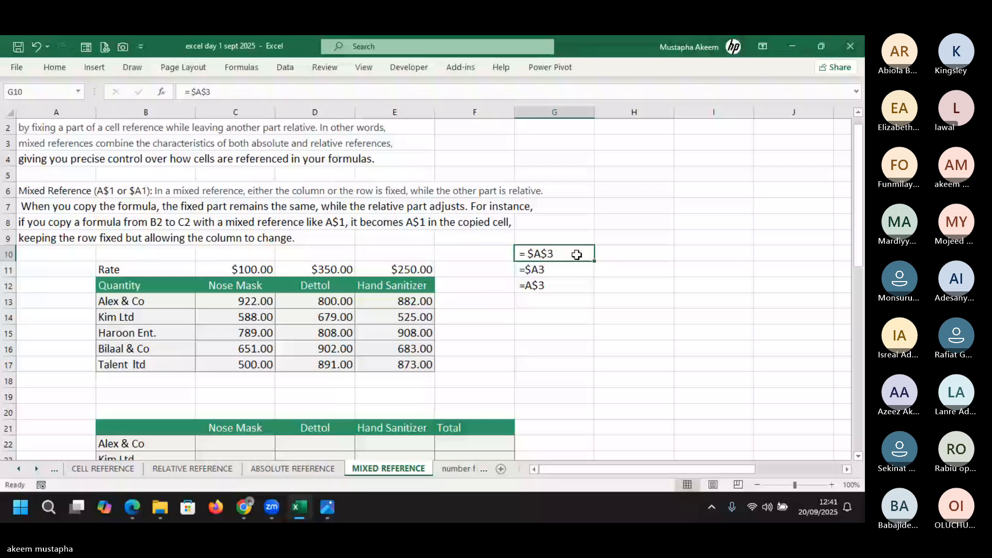
click(618, 255)
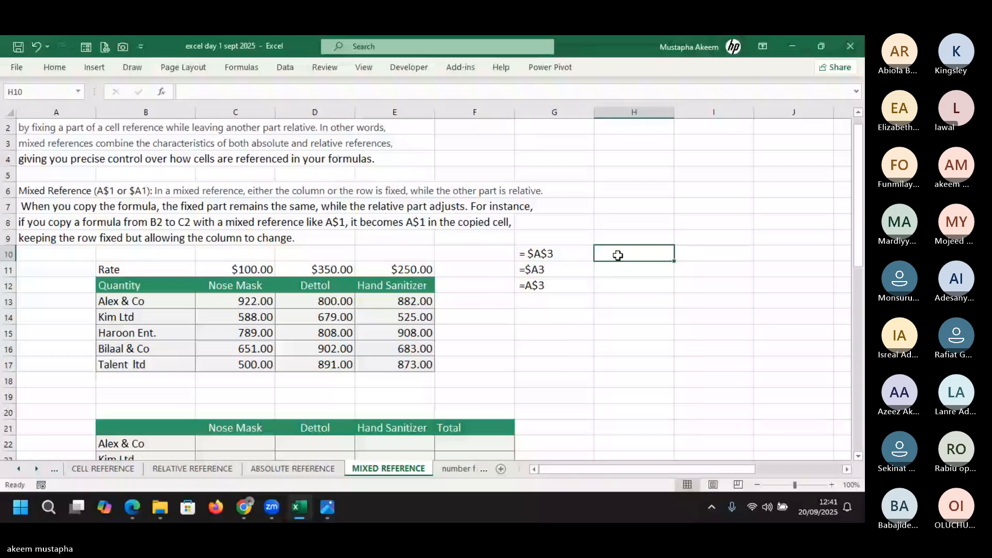
Insert a check mark emoji into H10 beside the = $A$3 example
key(super+v)
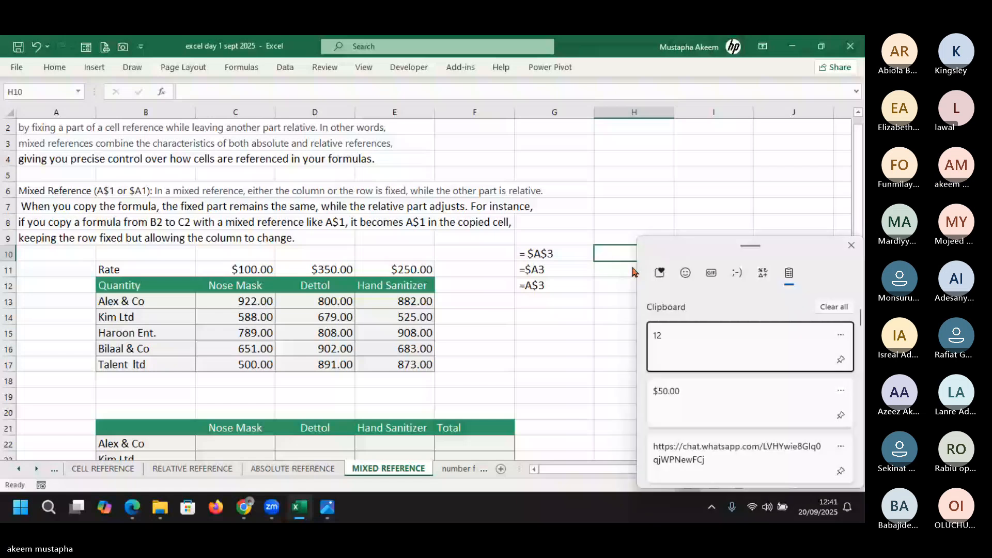
click(685, 273)
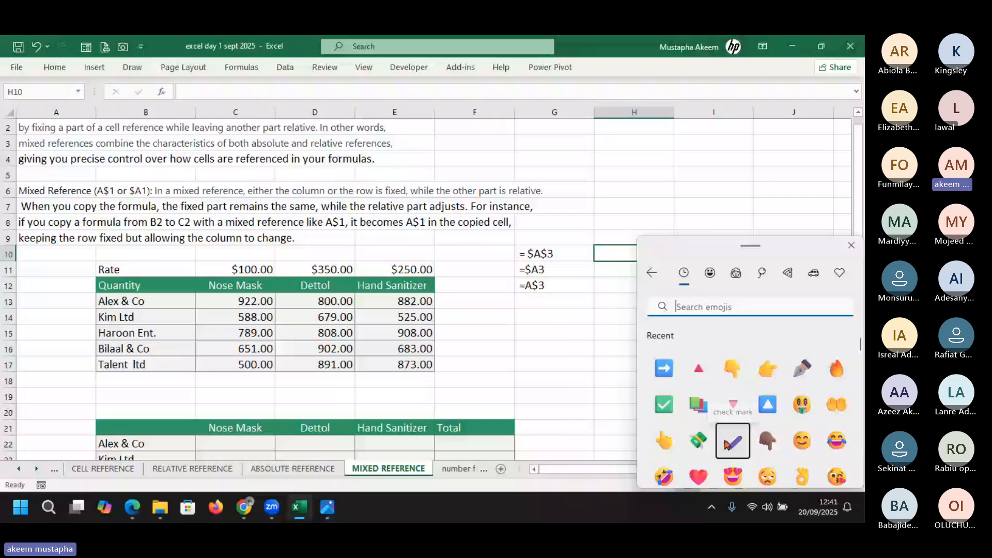
click(726, 444)
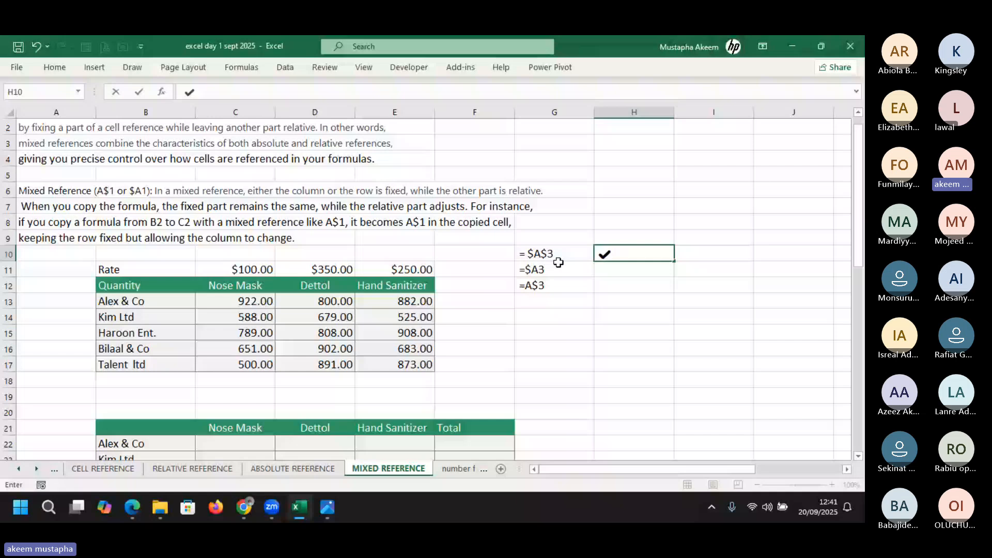
click(558, 265)
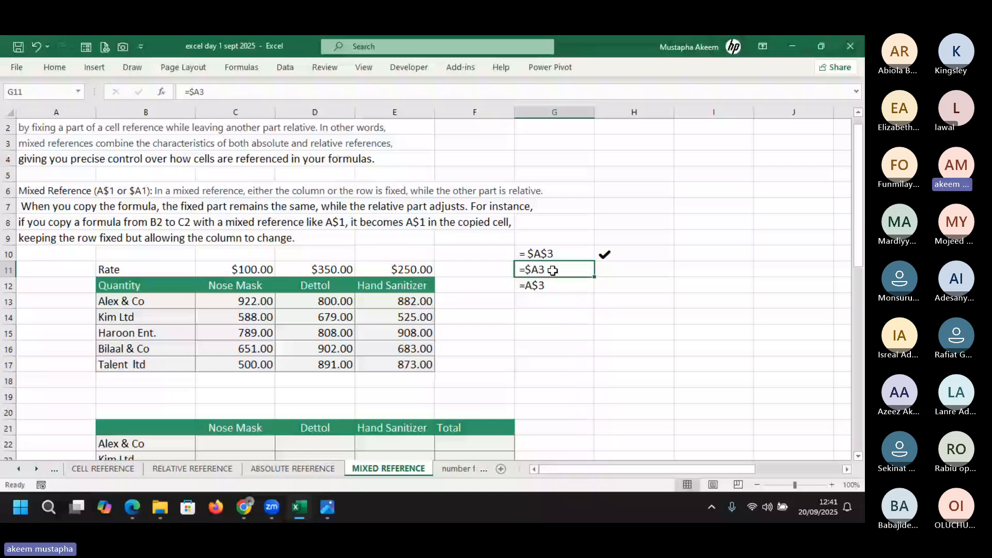
Fill G11:G12 (=$A3 and =A$3) with yellow, then select G10
click(546, 284)
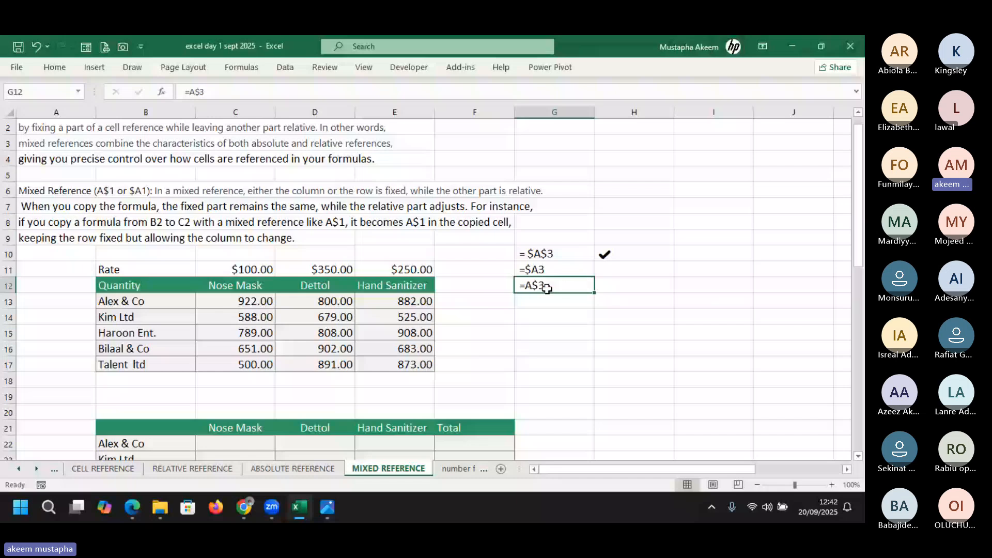
drag(552, 269, 553, 288)
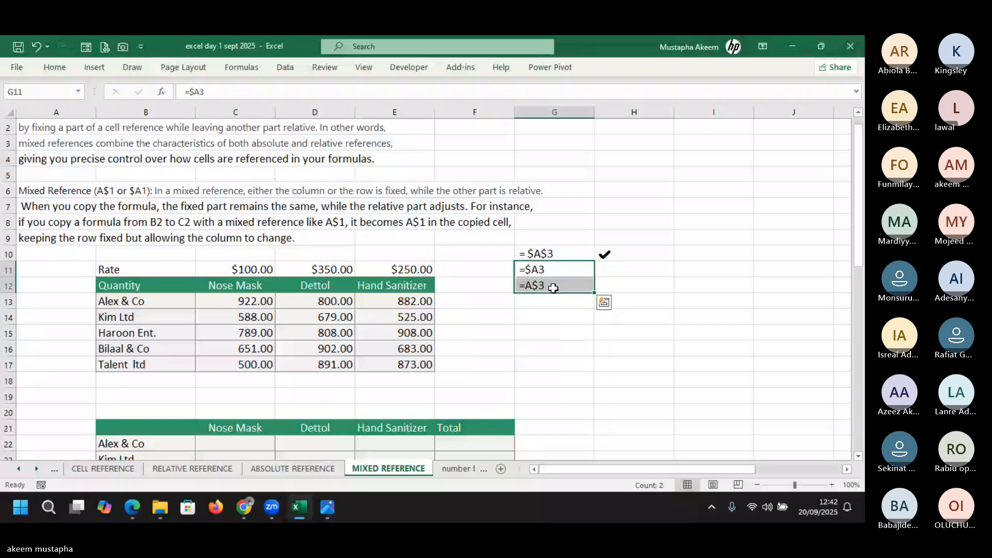
click(66, 73)
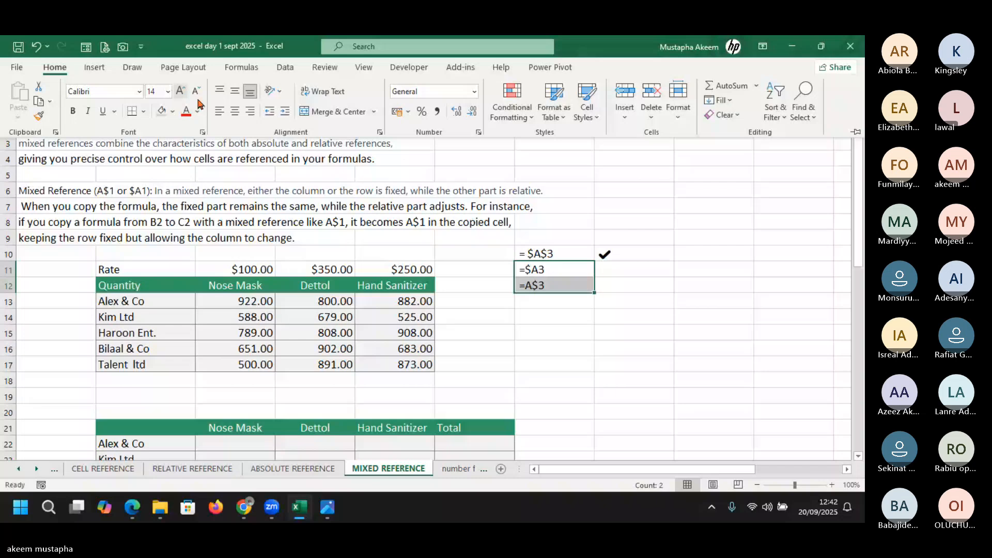
click(173, 111)
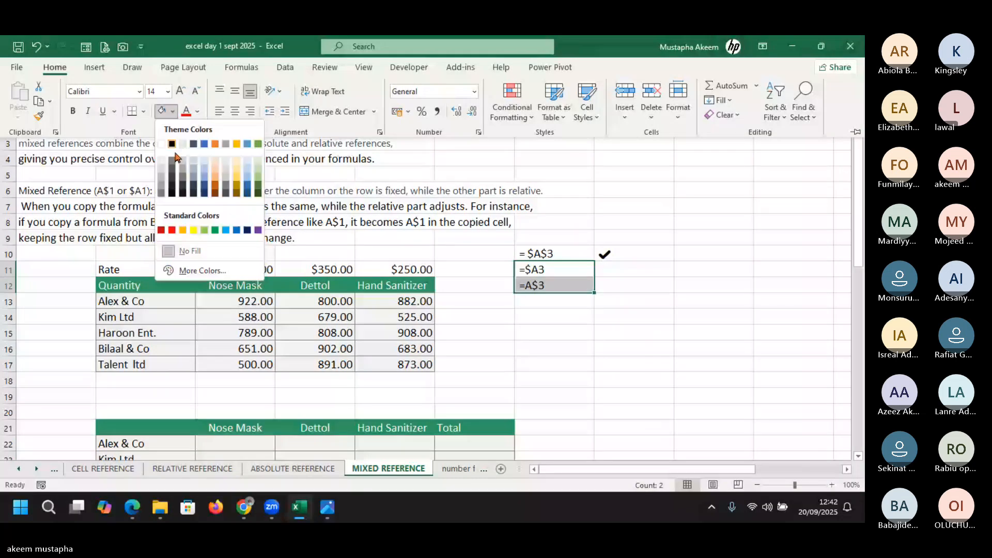
click(194, 230)
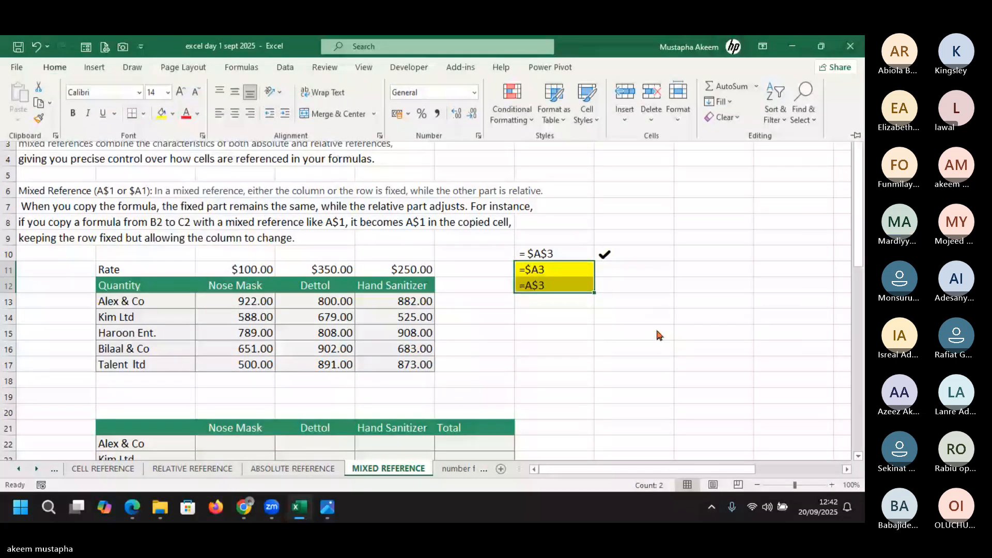
click(656, 334)
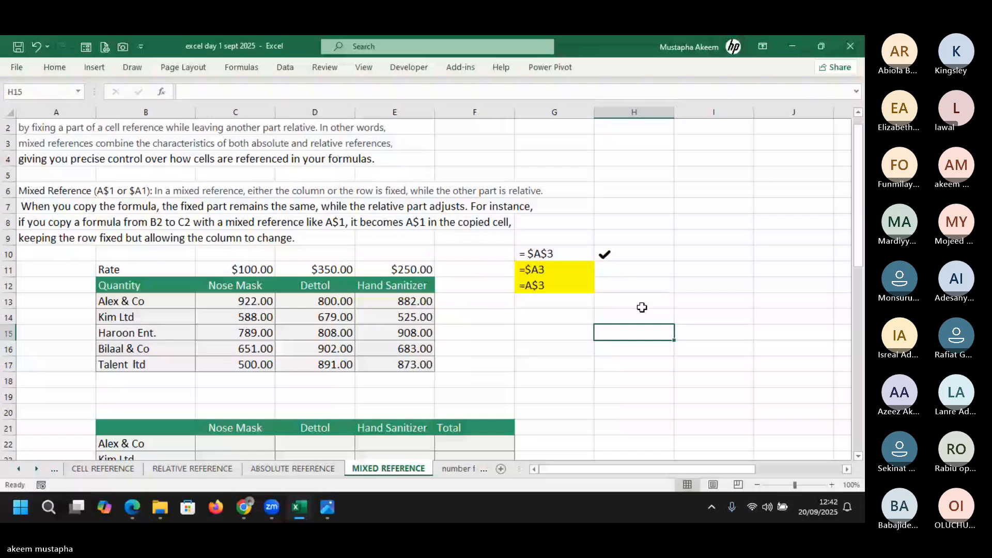
click(637, 283)
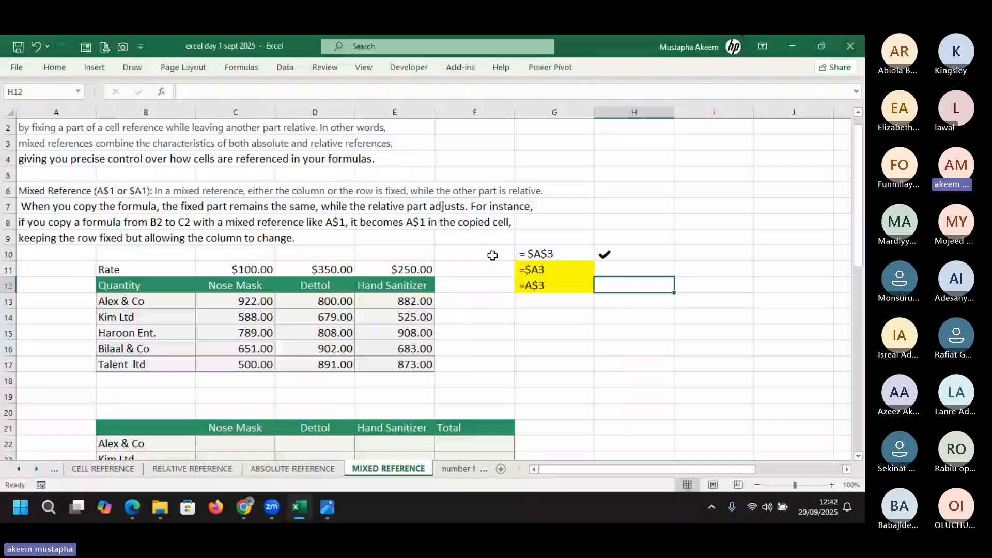
click(544, 255)
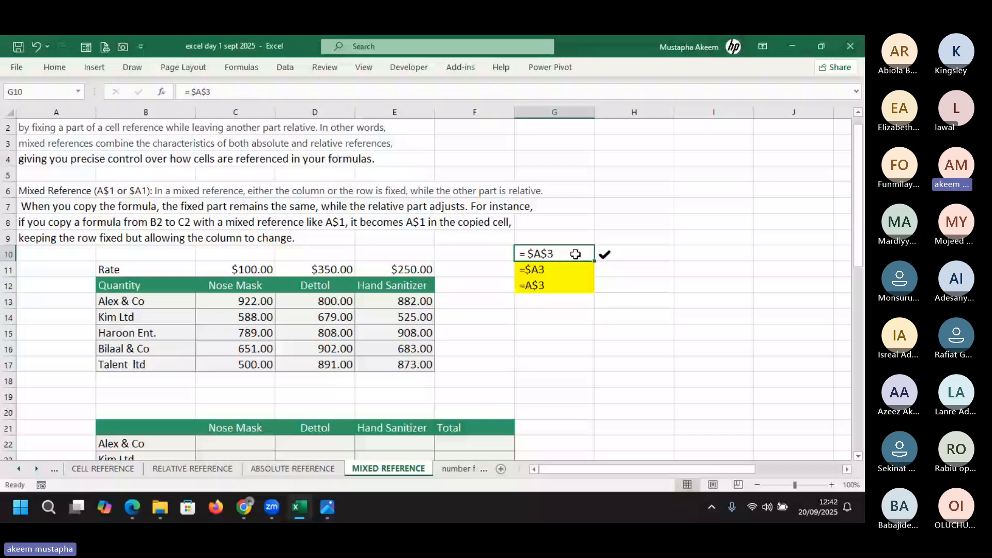
click(542, 270)
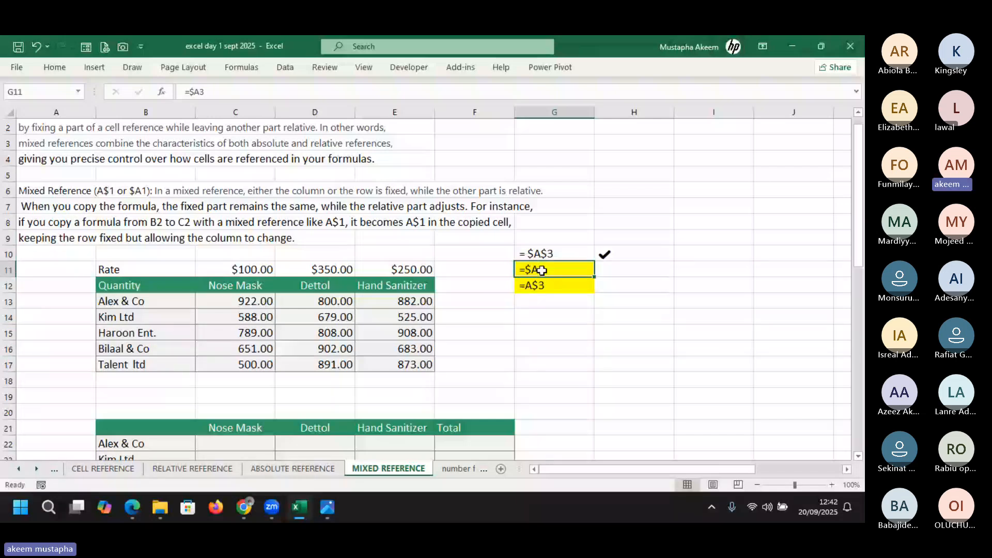
click(548, 287)
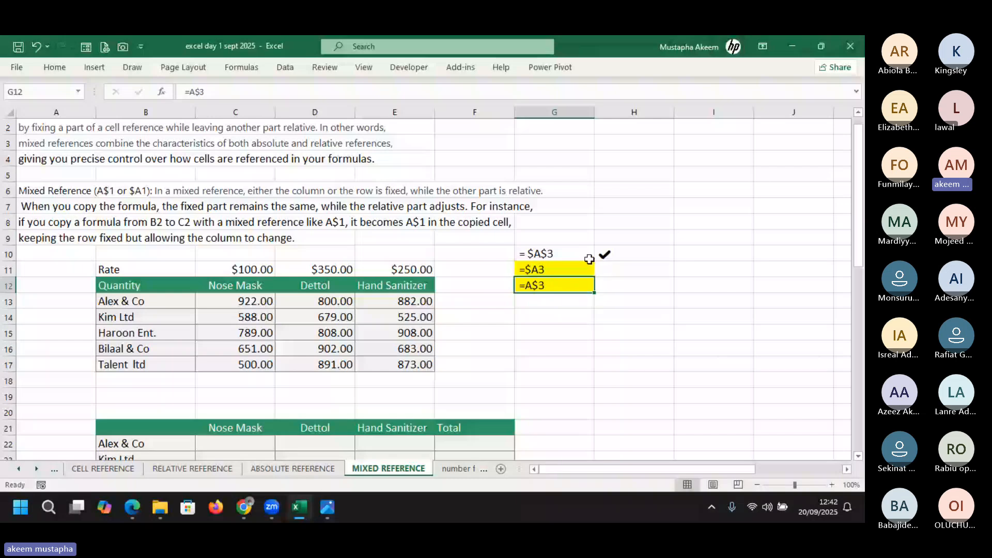
click(555, 270)
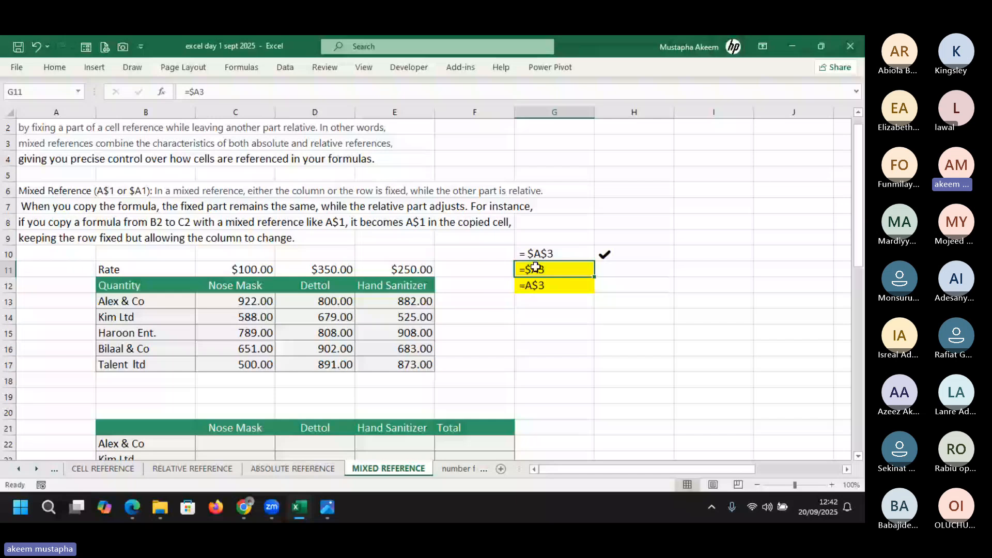
click(200, 90)
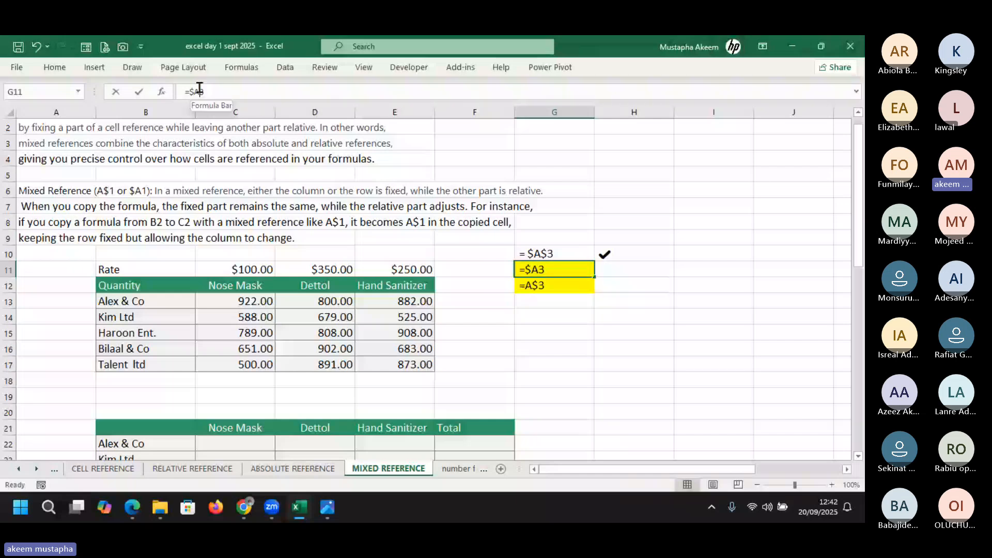
click(200, 91)
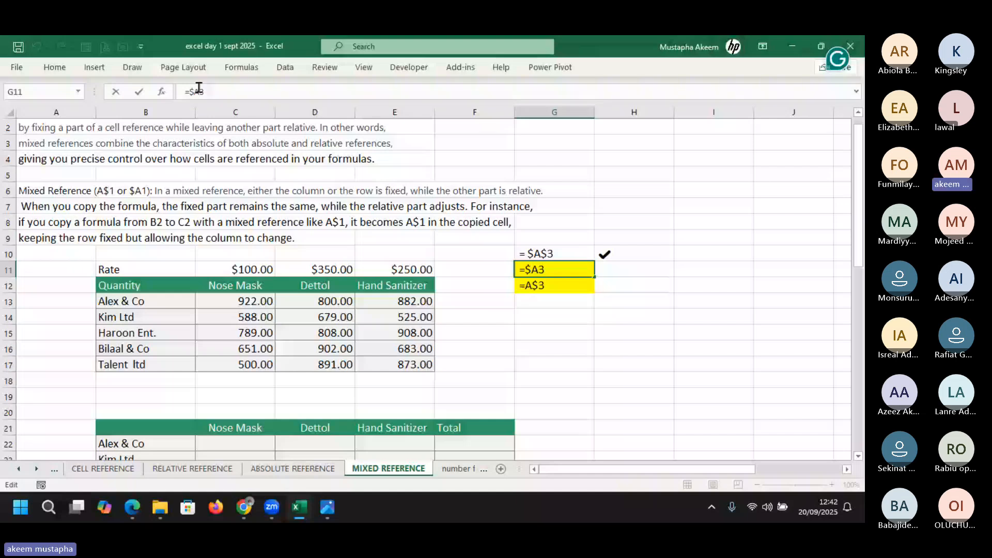
drag(199, 89, 214, 94)
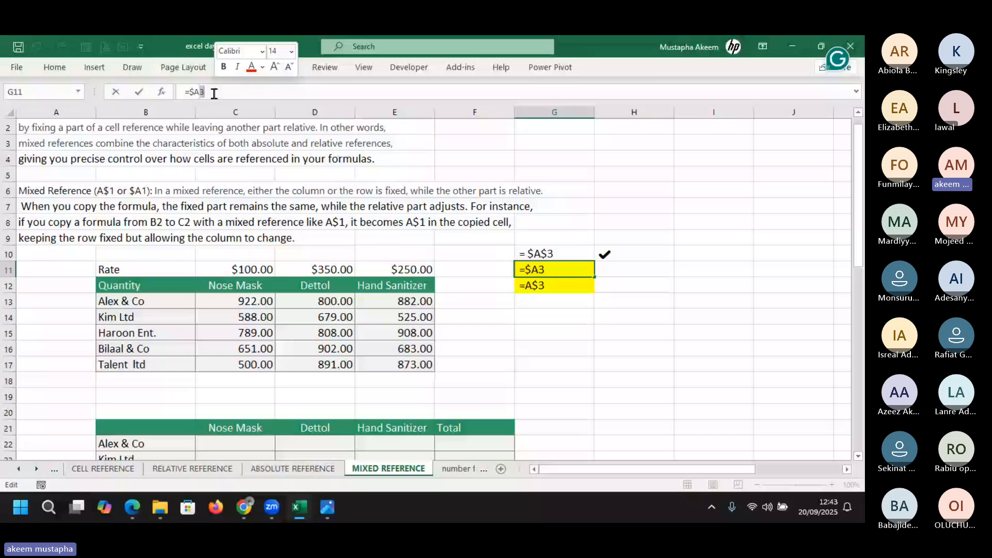
key(Return)
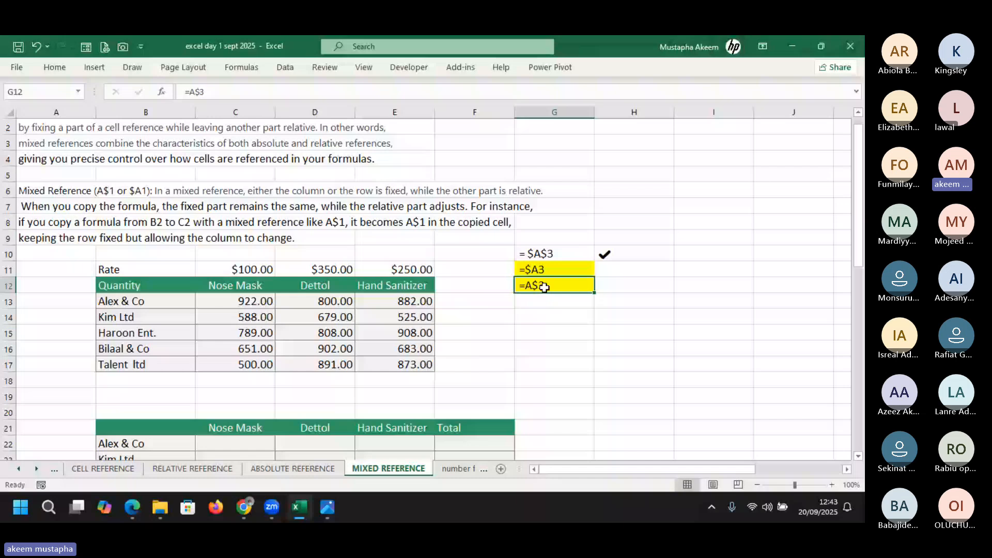
double_click(220, 93)
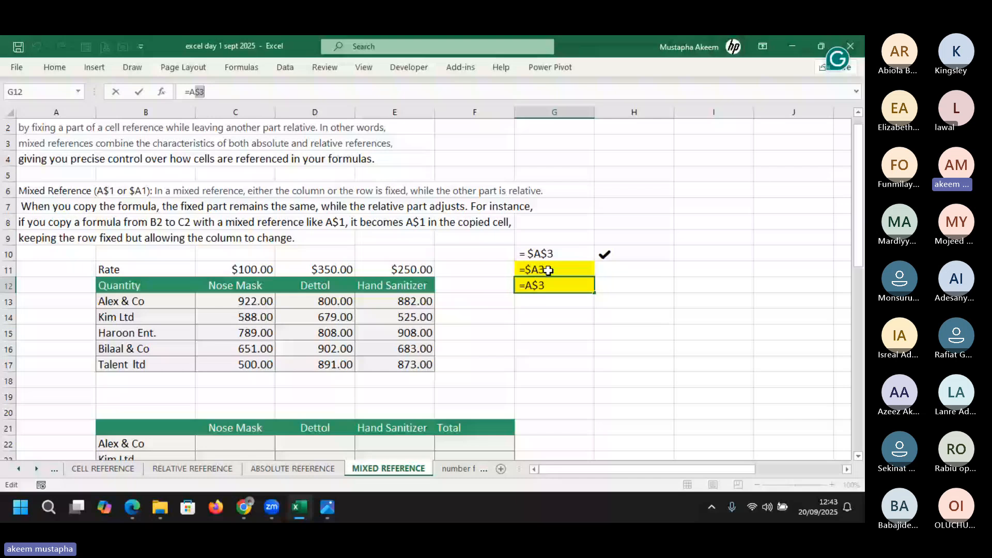
click(544, 270)
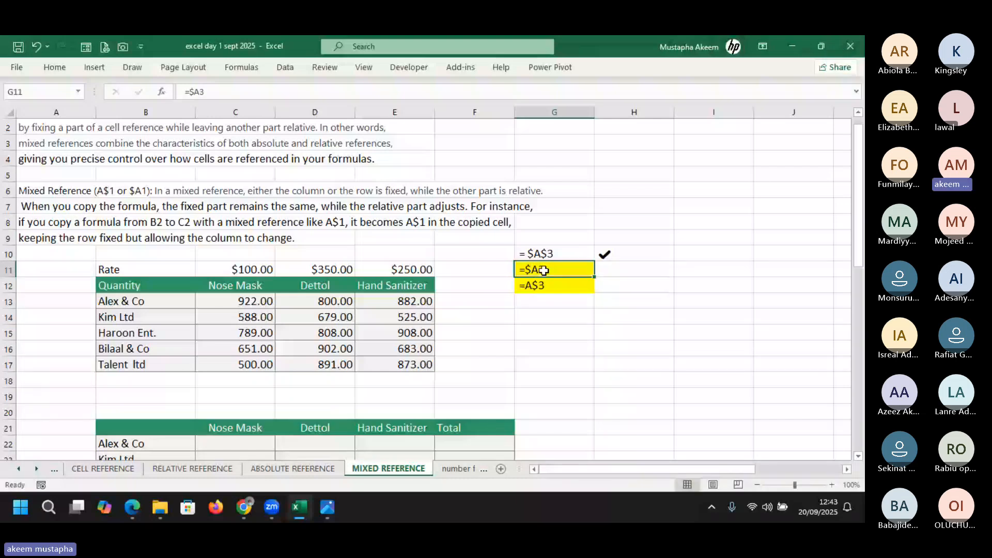
click(552, 288)
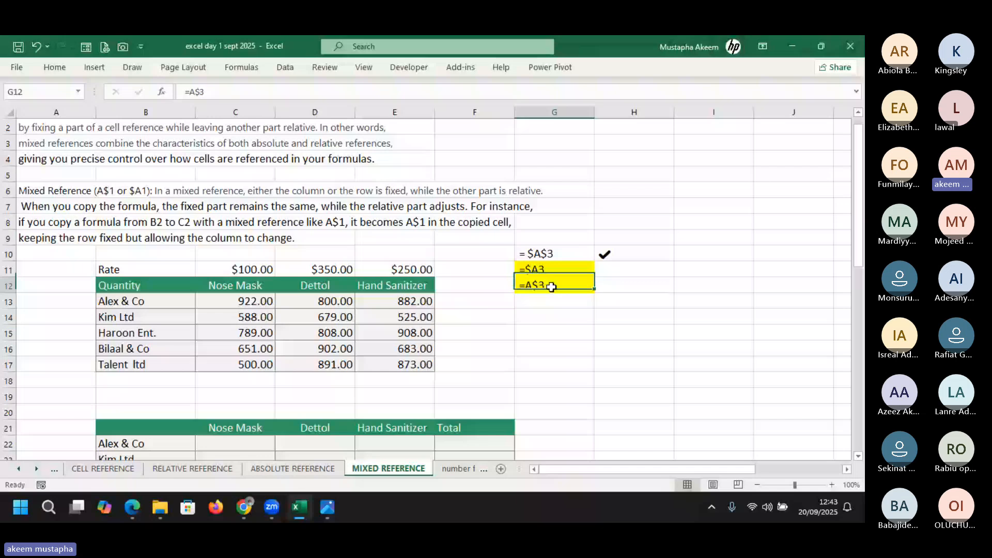
click(537, 275)
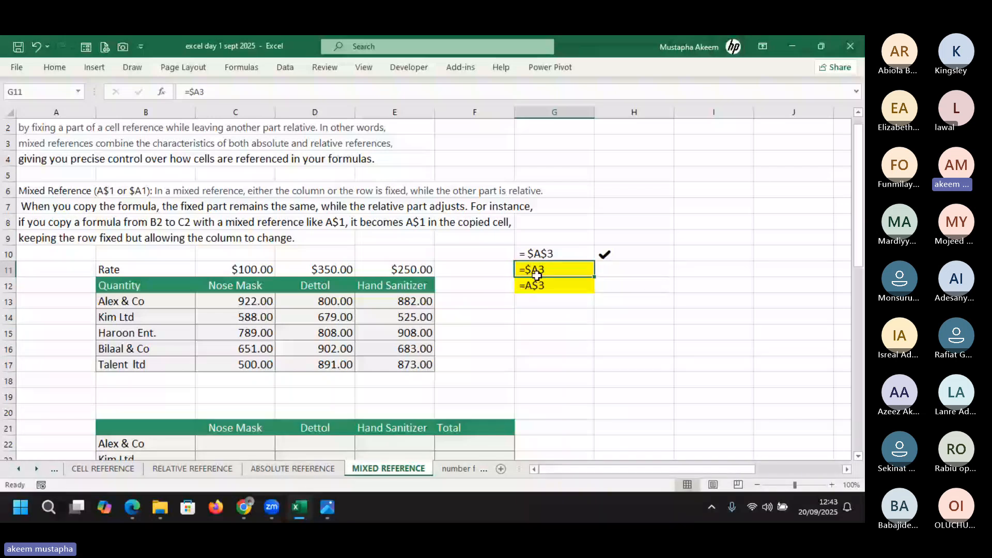
drag(537, 276, 538, 282)
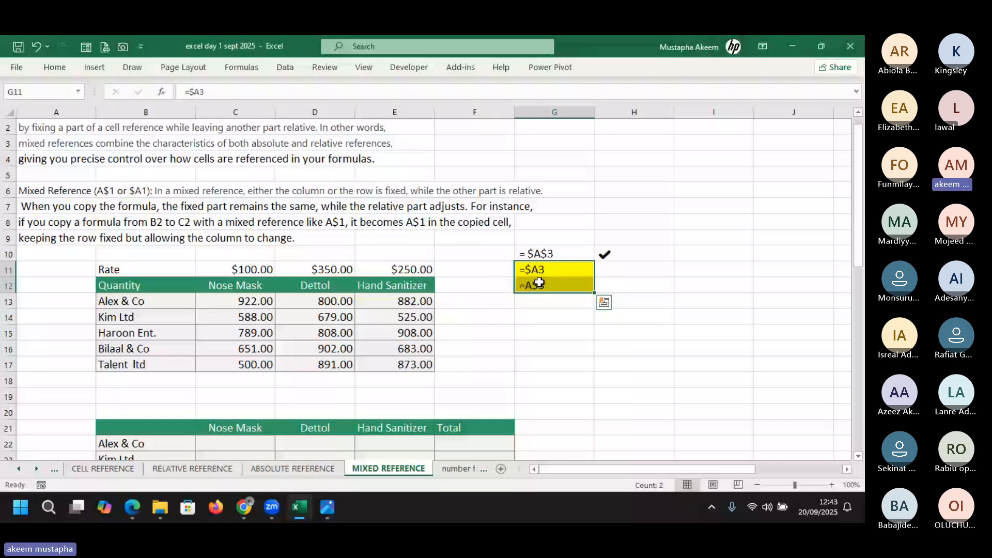
click(554, 332)
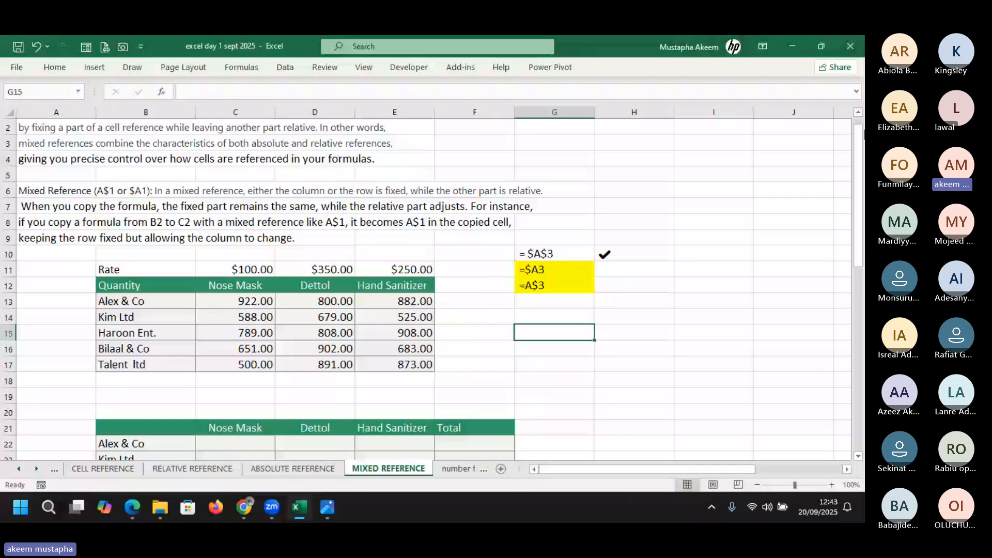
key(ctrl+Page_Up)
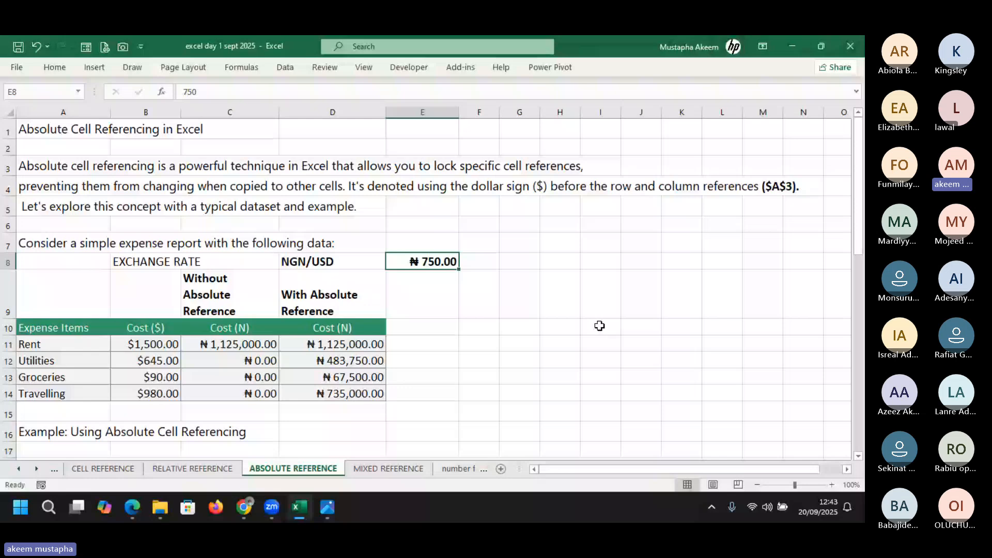
drag(235, 142, 417, 146)
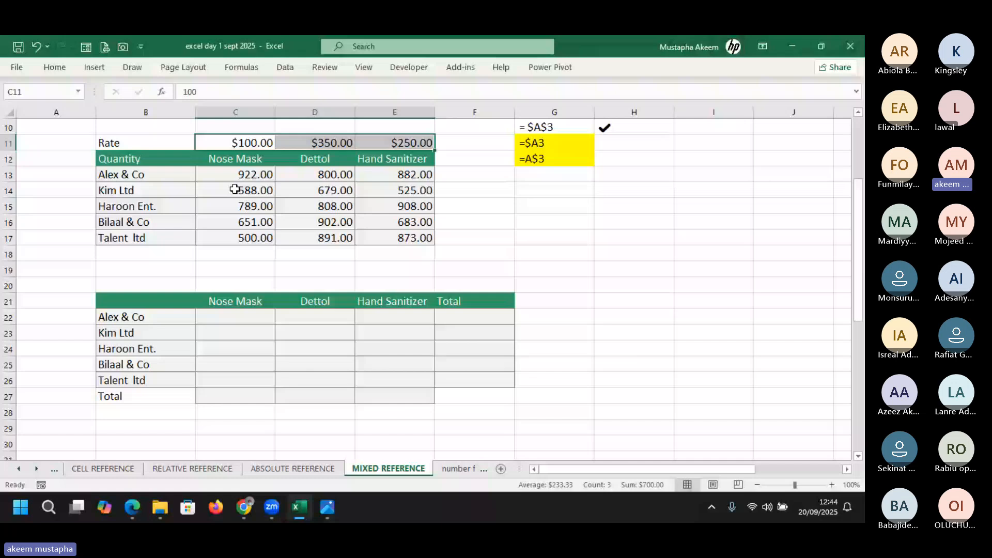
drag(235, 189, 416, 238)
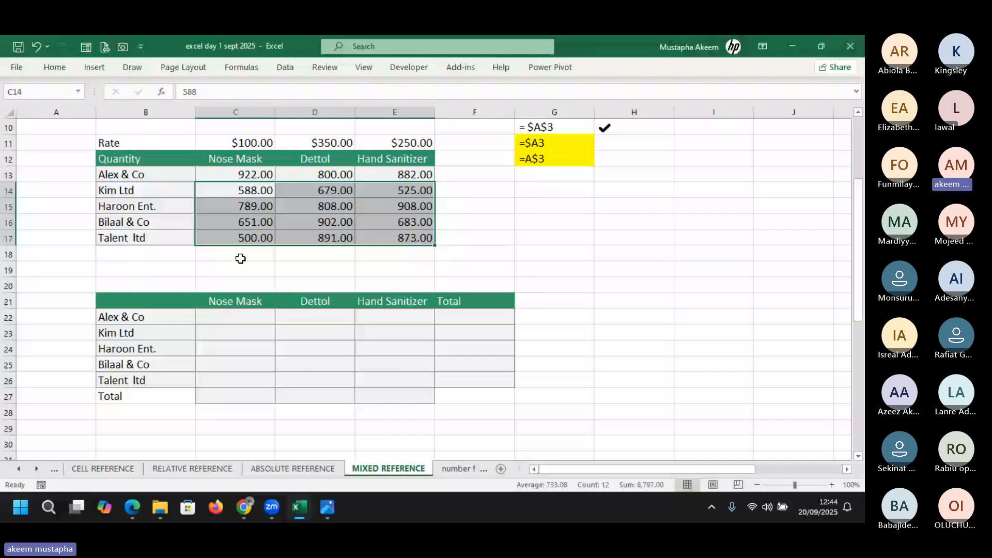
Highlight the Rate row and rates C11:E11, then start a formula in C22
click(8, 143)
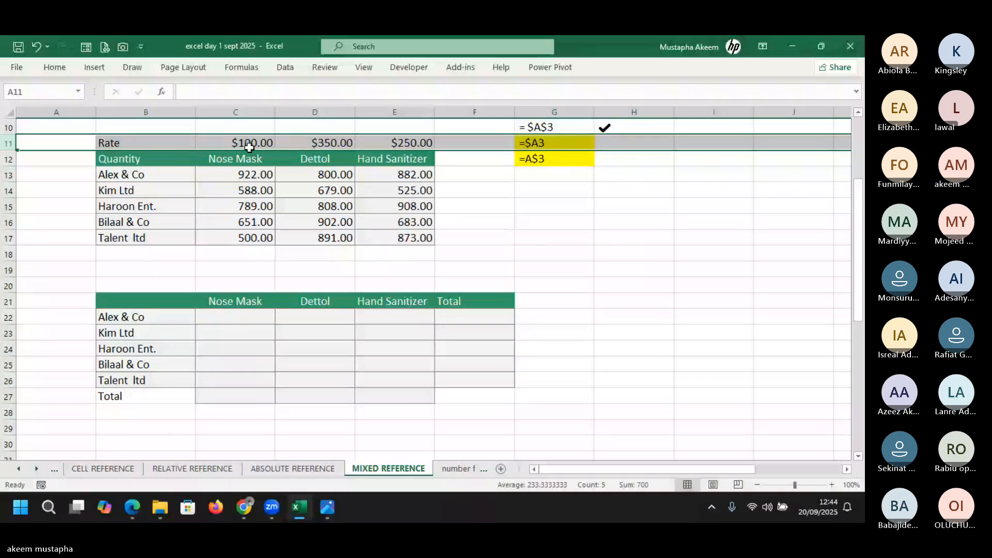
drag(857, 213, 854, 197)
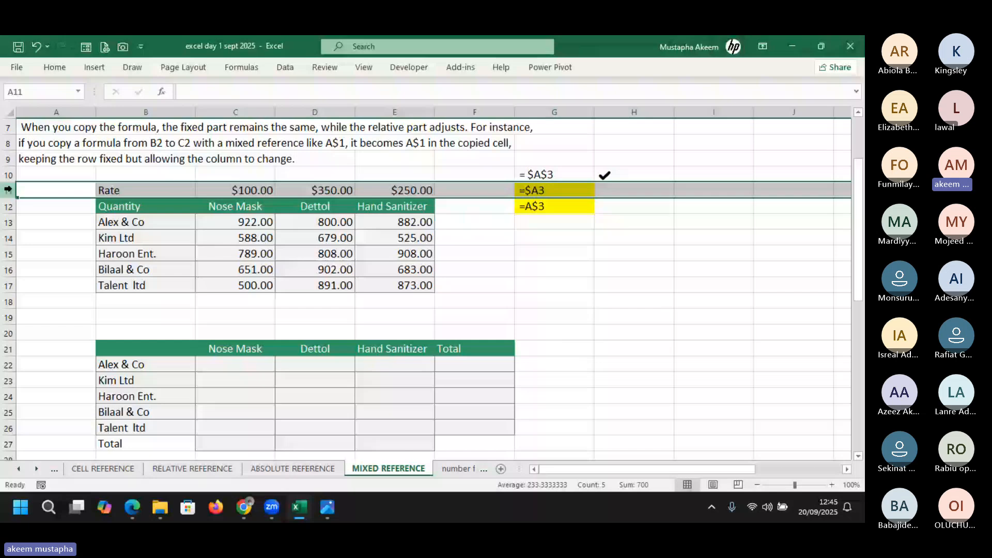
drag(235, 190, 432, 191)
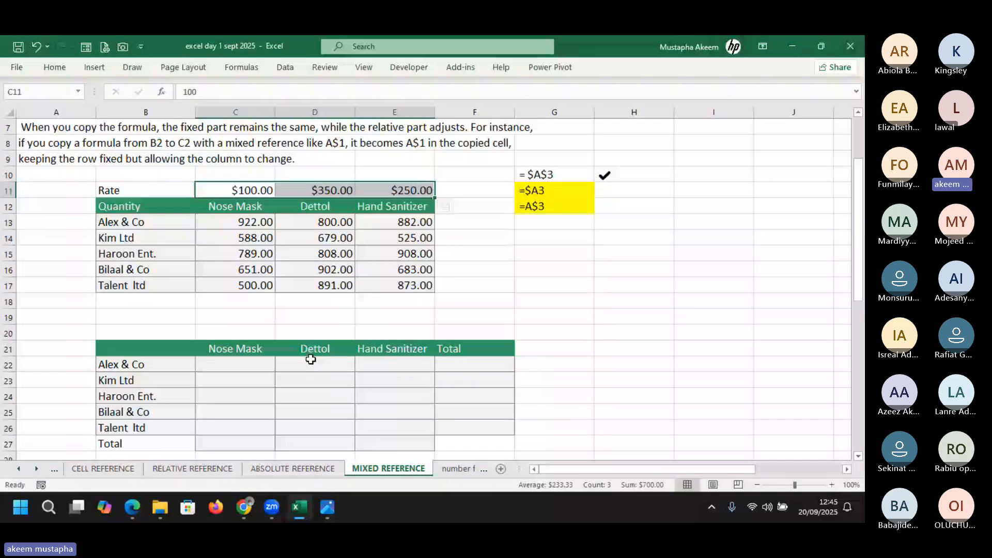
key(shift+space)
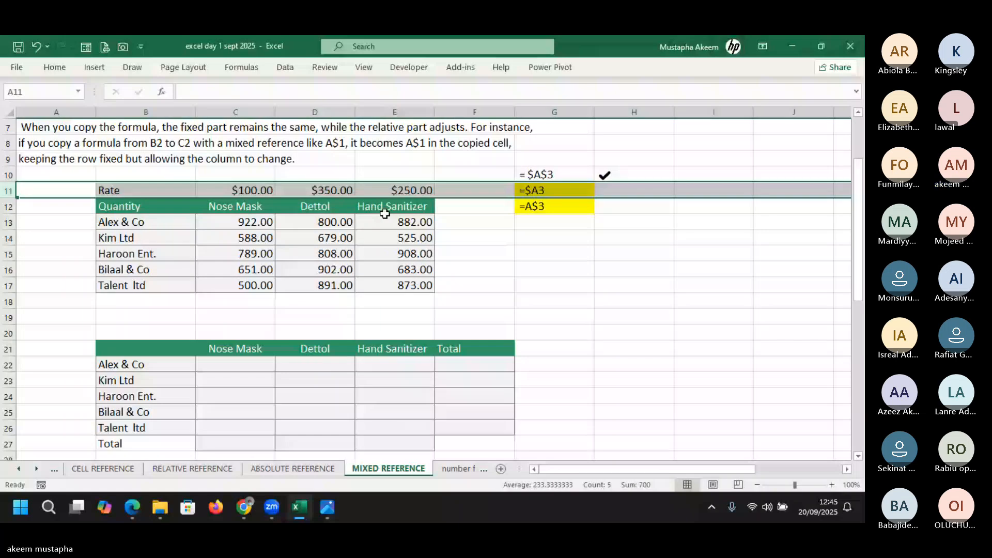
click(235, 364)
text(=)
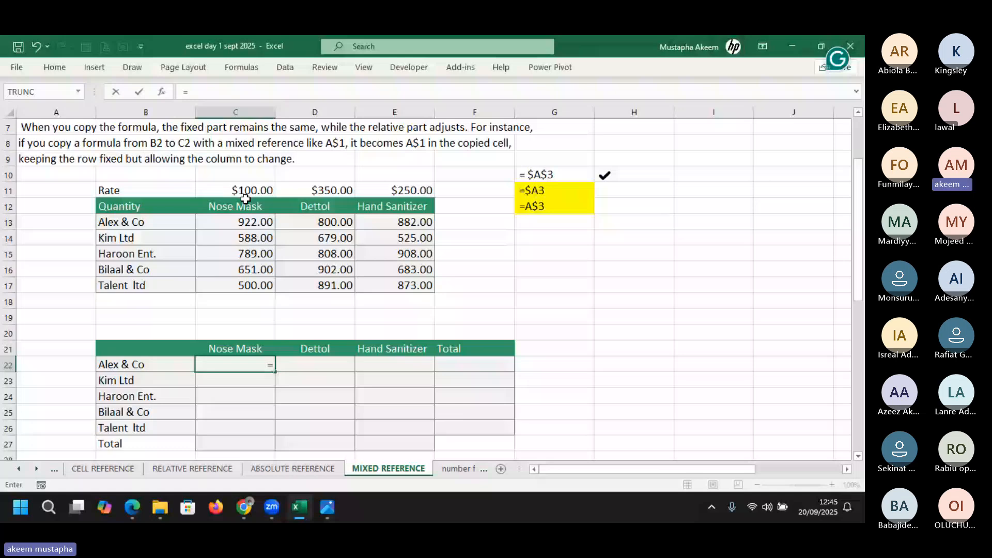
Enter =C$11*C13 in Alex & Co's Nose Mask cell C22, giving 92,200.00
click(245, 192)
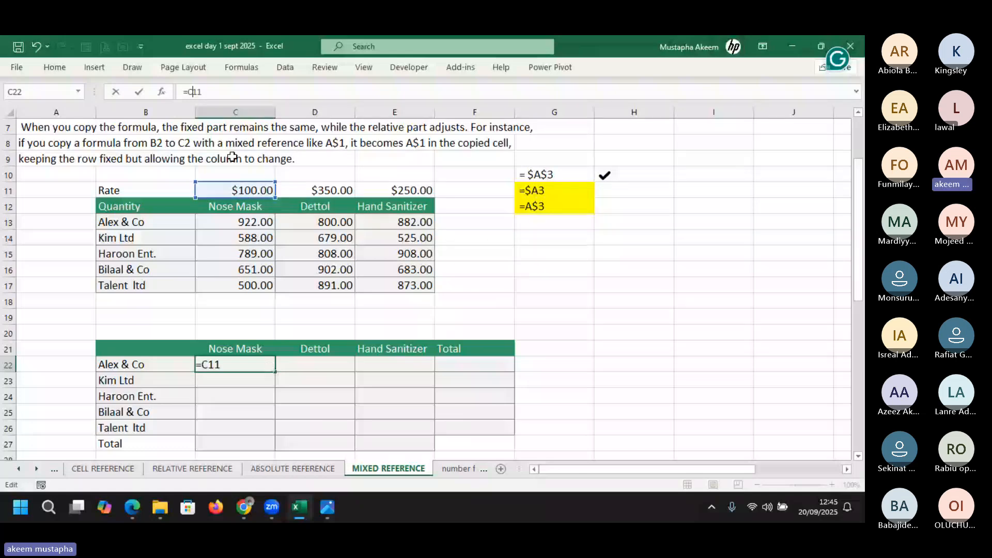
key(F4)
key(F4)
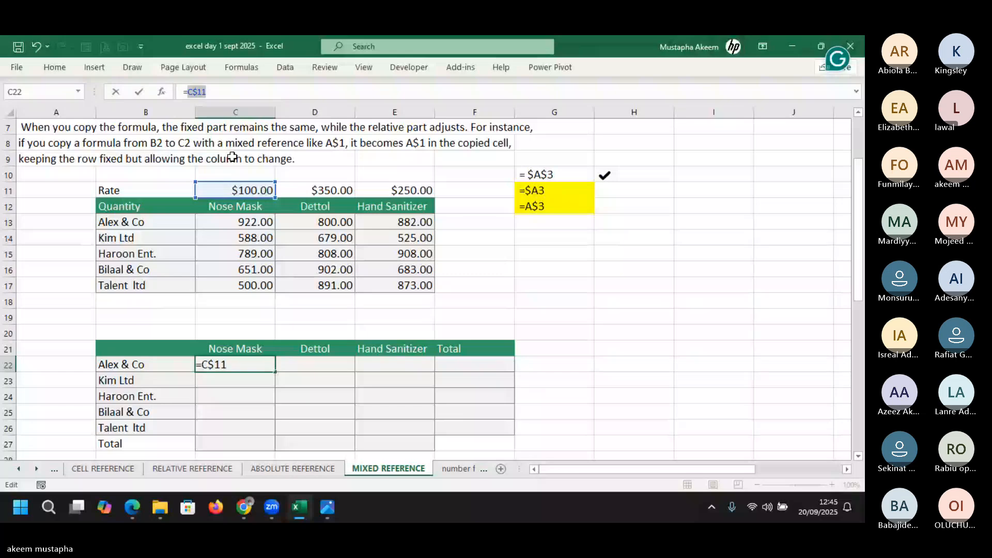
click(230, 96)
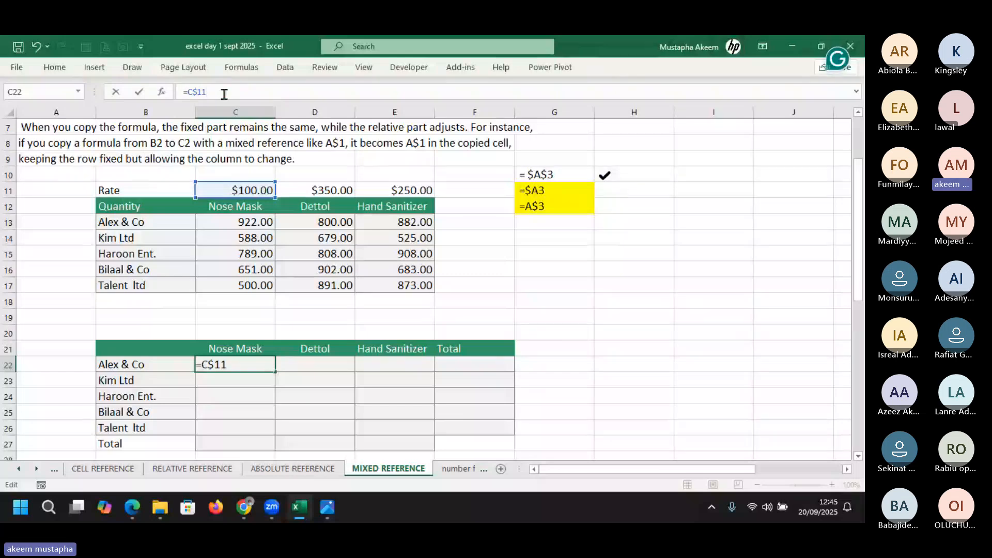
drag(224, 94, 192, 92)
click(261, 91)
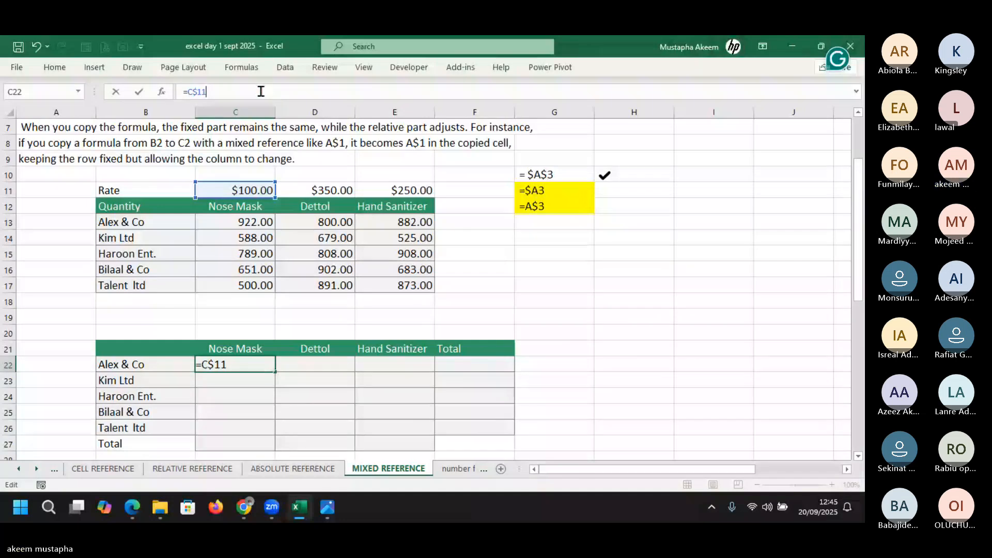
text(*)
click(230, 223)
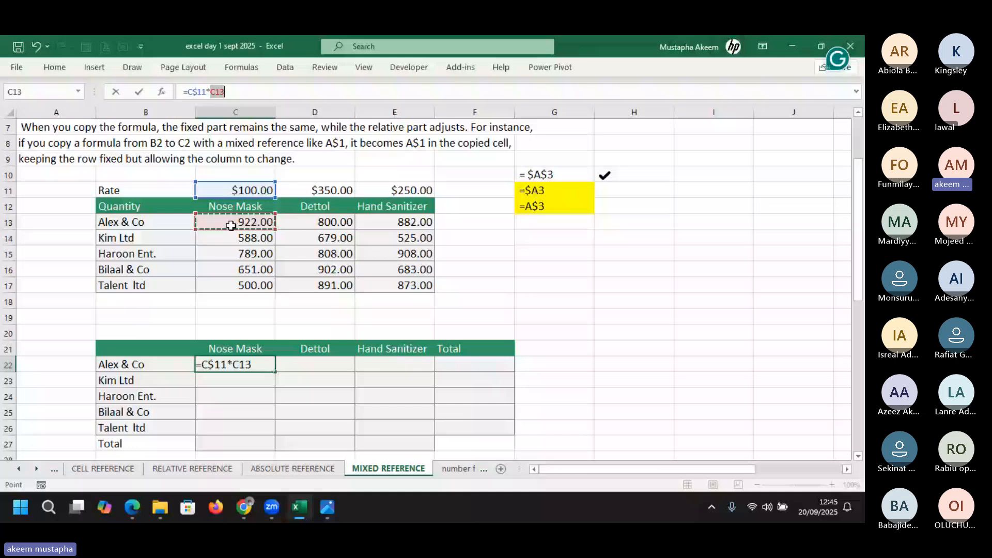
key(ctrl+Return)
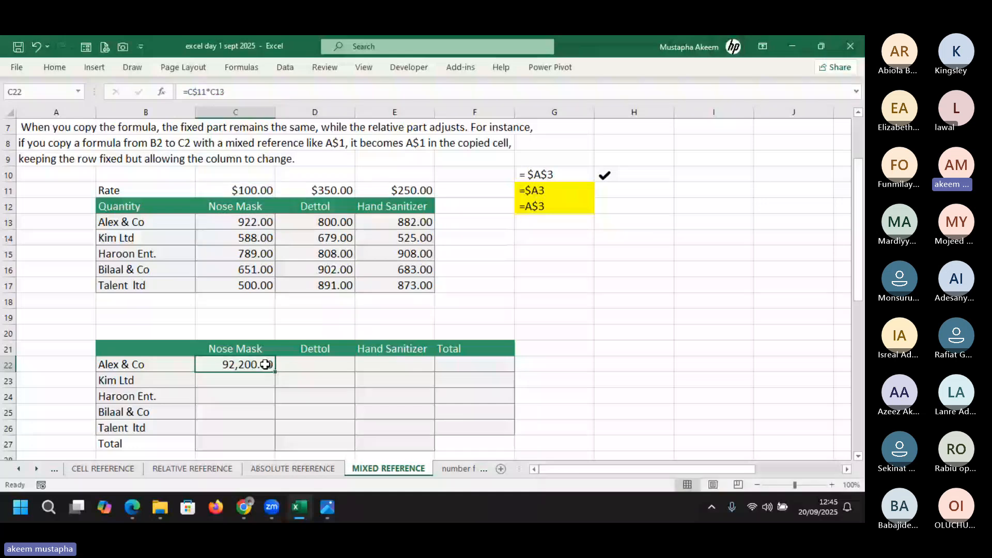
Fill the formula across C22:E26 and inspect the copied Dettol, Hand Sanitizer and Talent ltd formulas
drag(275, 372, 429, 438)
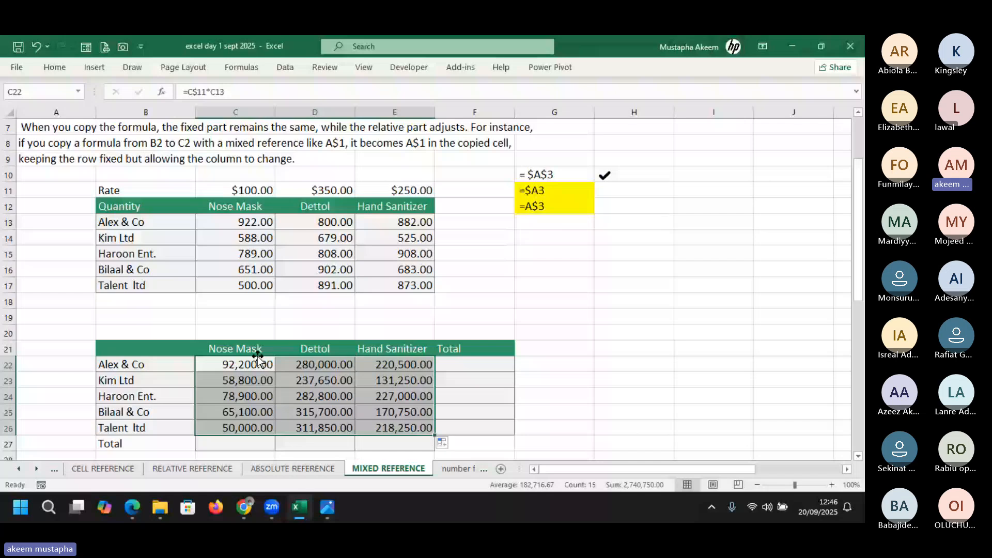
click(251, 188)
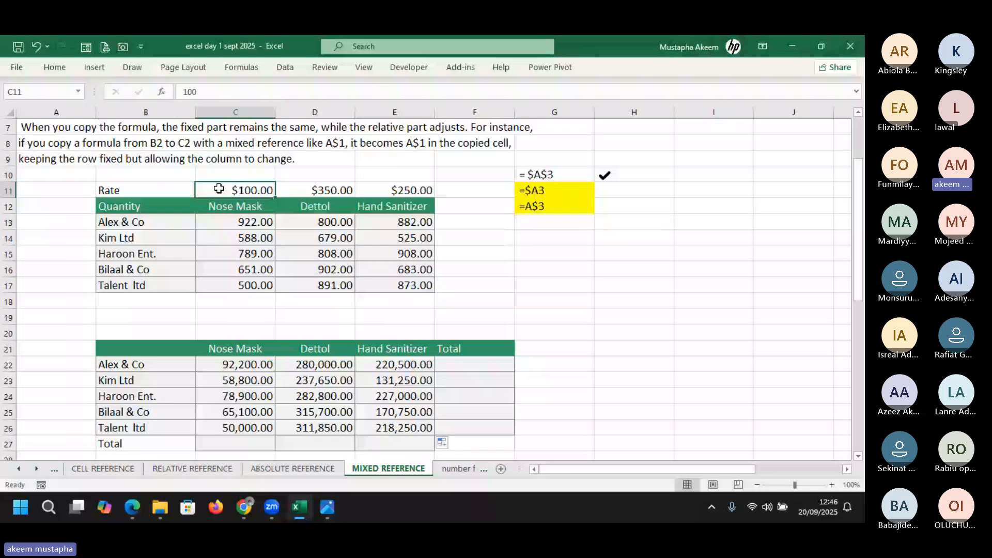
click(256, 380)
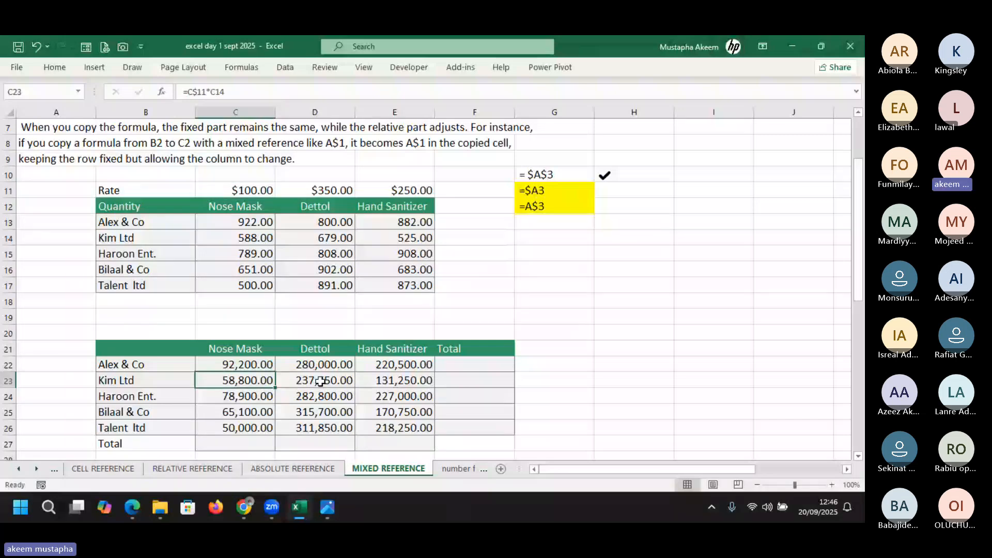
drag(320, 381, 317, 364)
double_click(318, 365)
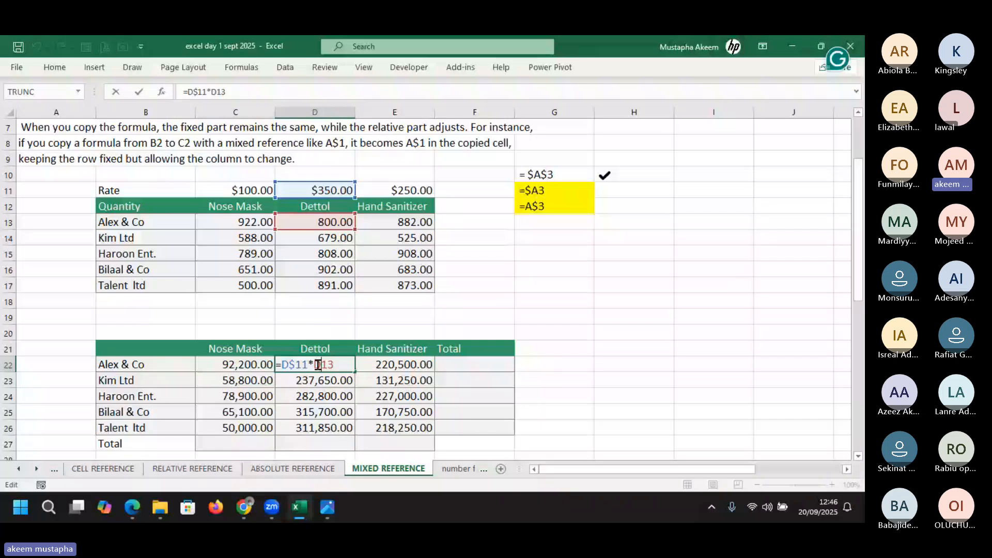
key(Return)
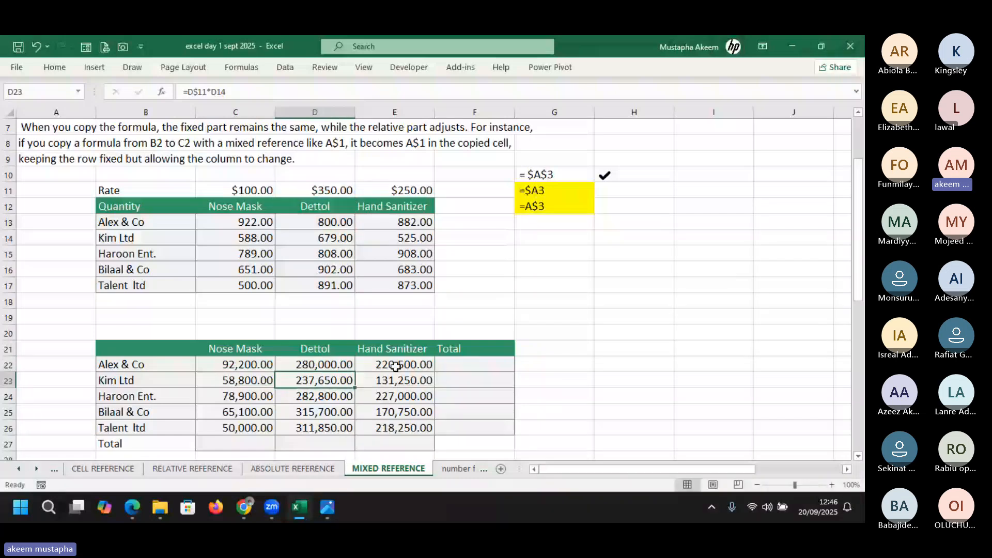
double_click(396, 366)
click(244, 191)
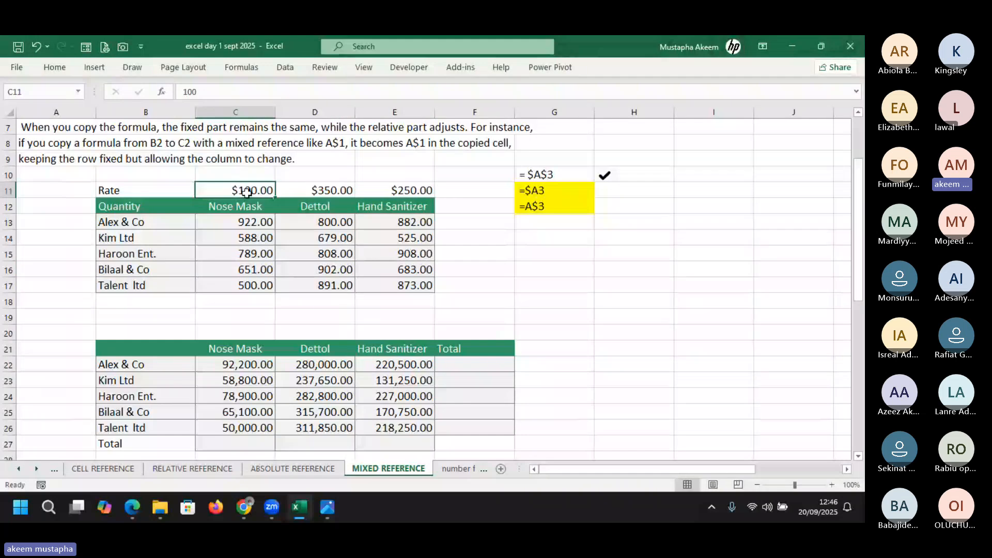
click(244, 428)
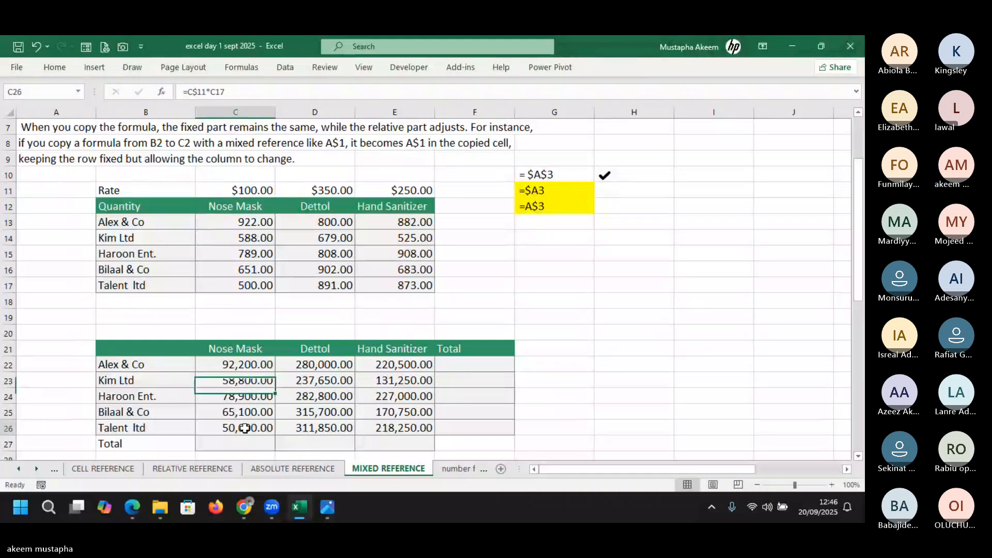
double_click(245, 428)
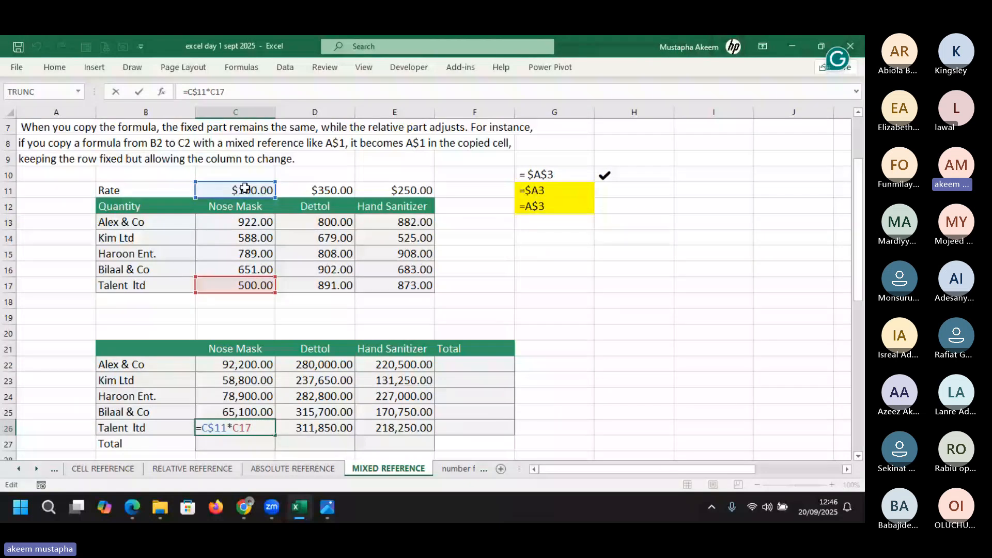
key(Return)
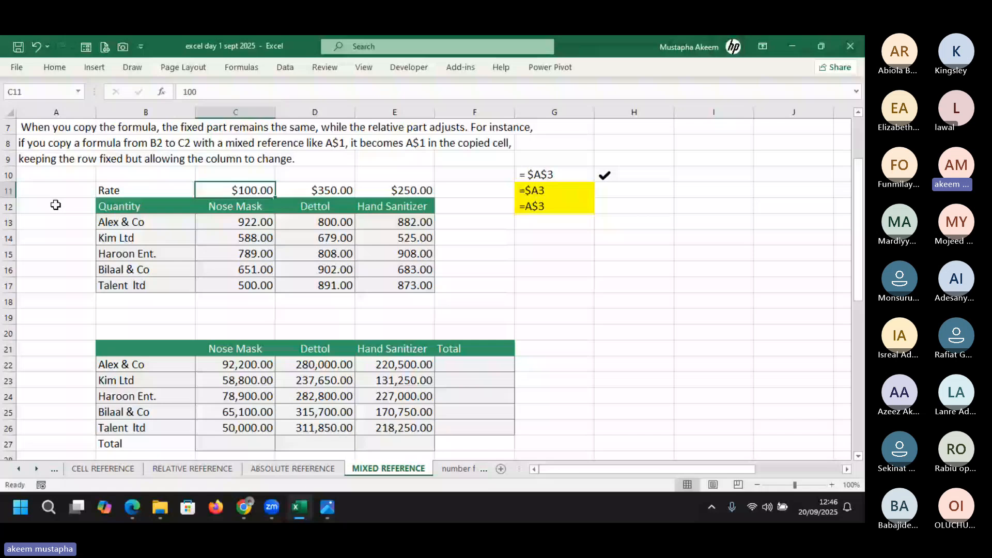
Undo the filled table and start =C11* in C22, dismissing the incomplete-formula warning
key(ctrl+z)
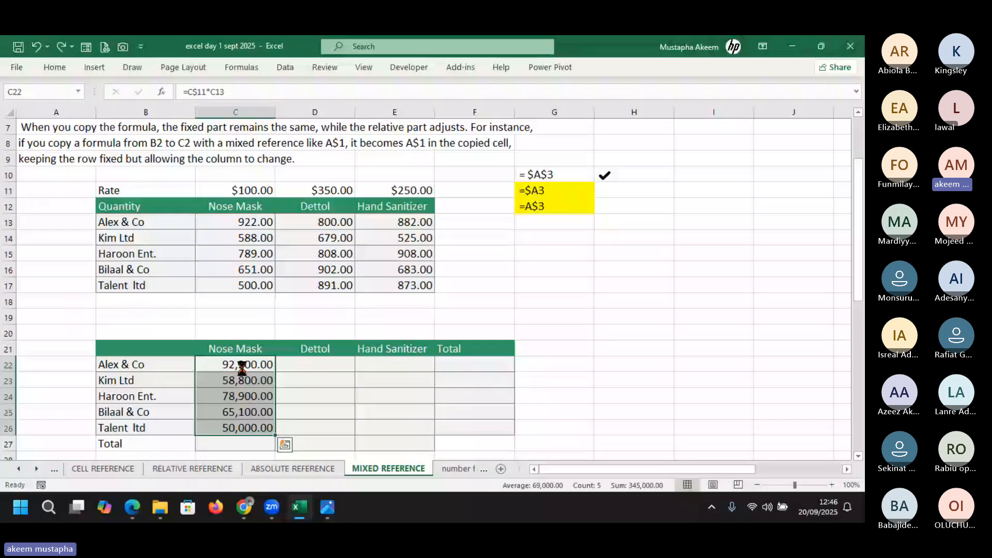
key(ctrl+z)
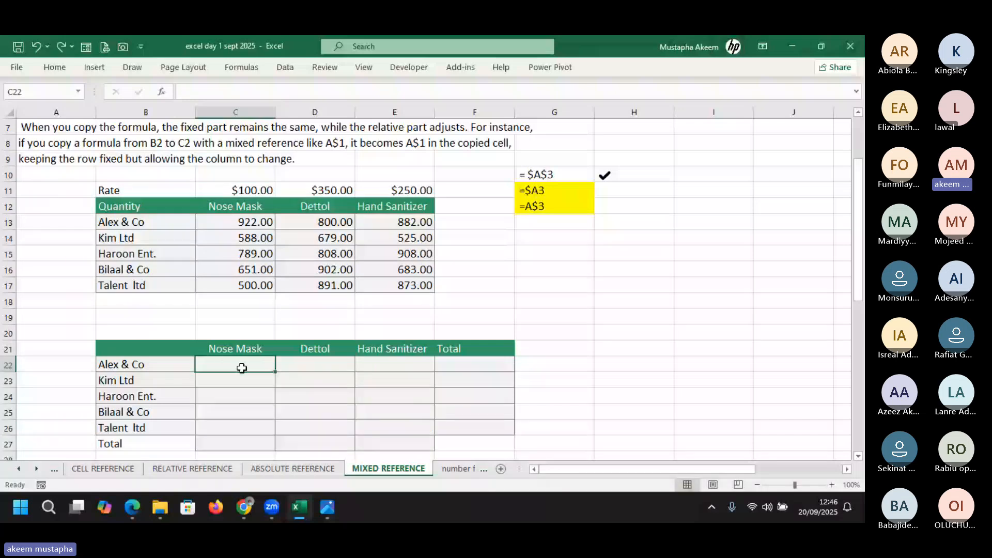
text(=)
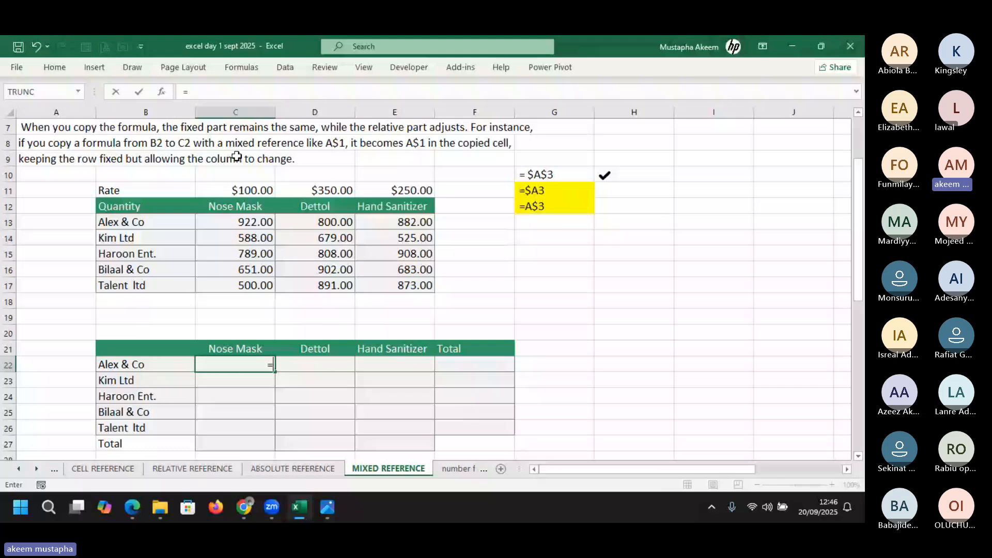
text(C11*)
key(Return)
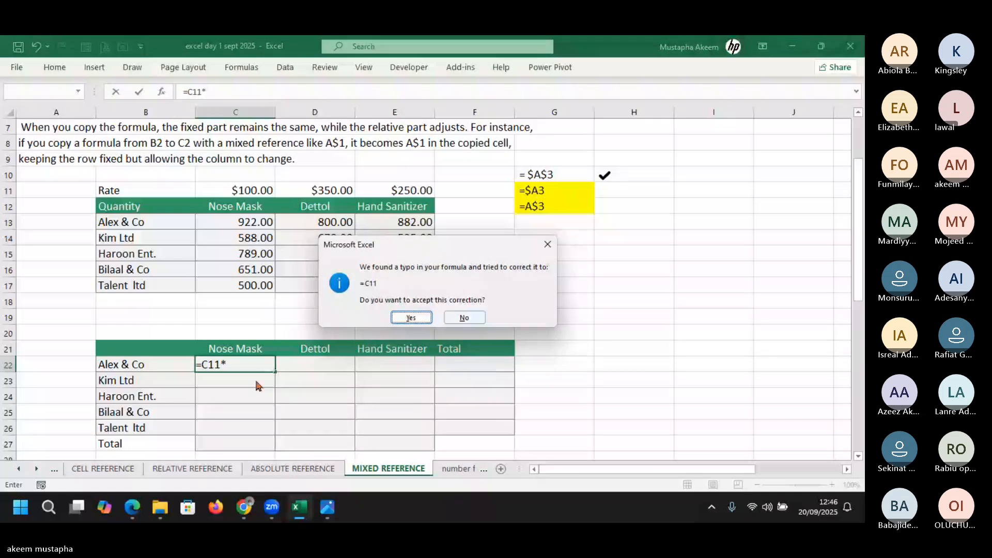
click(464, 318)
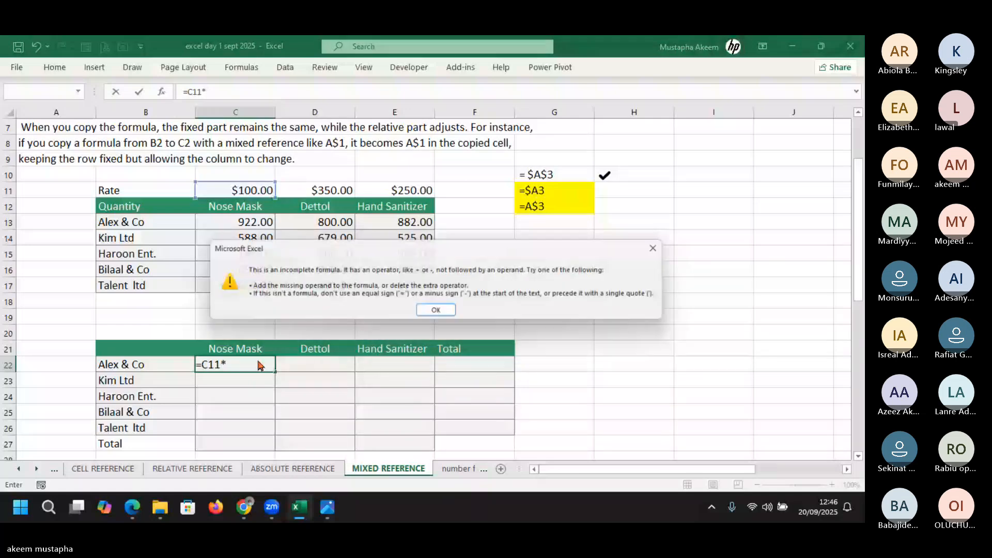
click(438, 313)
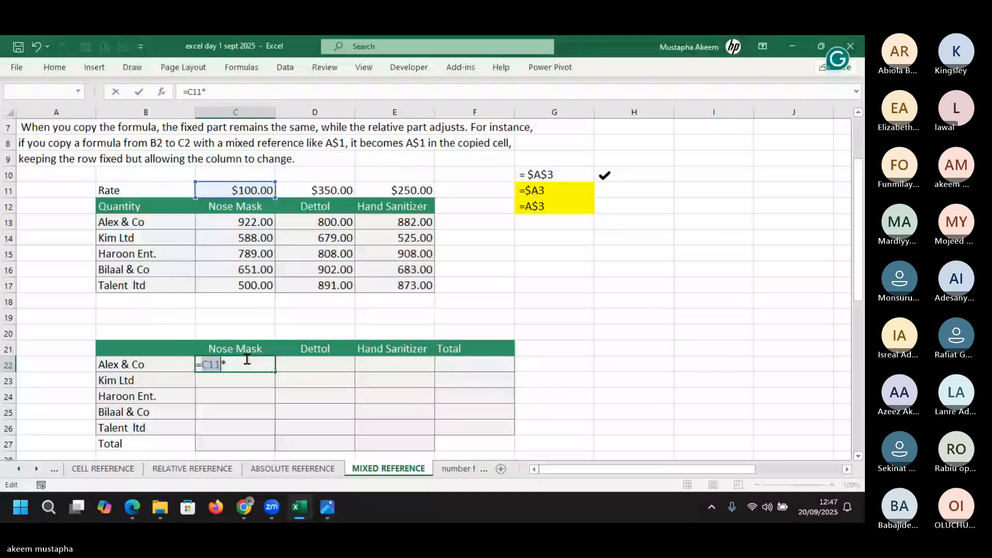
Complete =$C$11*C13 in C22 and fill it down to C26
click(243, 223)
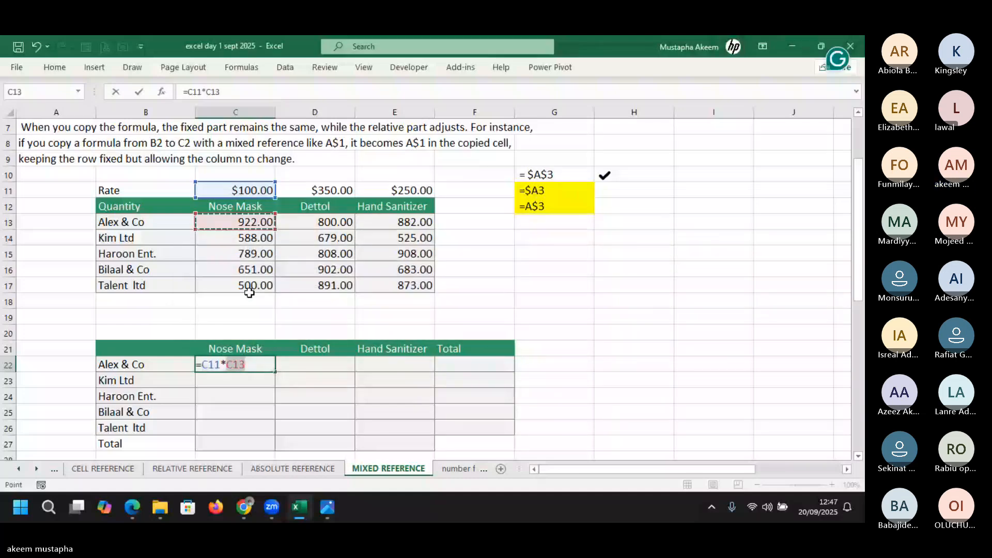
click(215, 364)
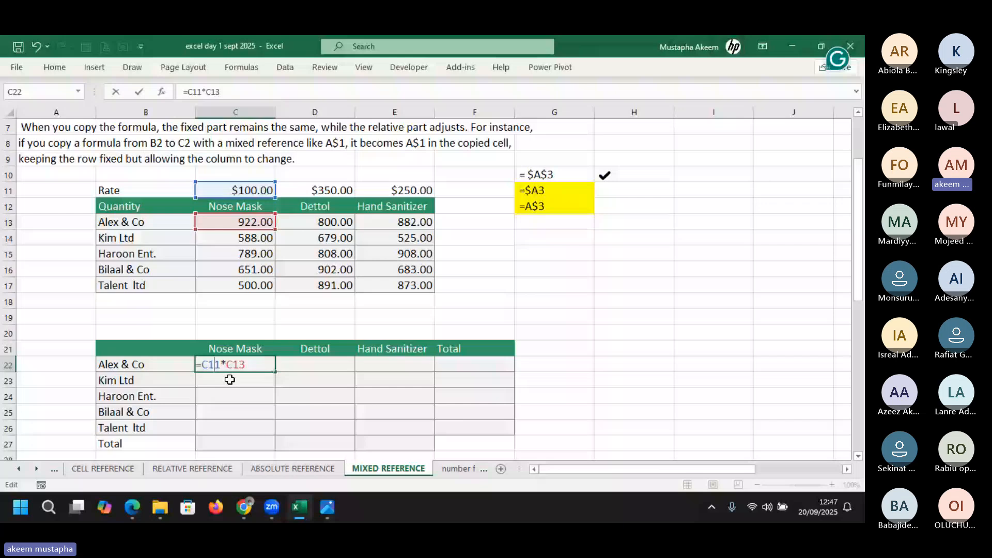
key(F4)
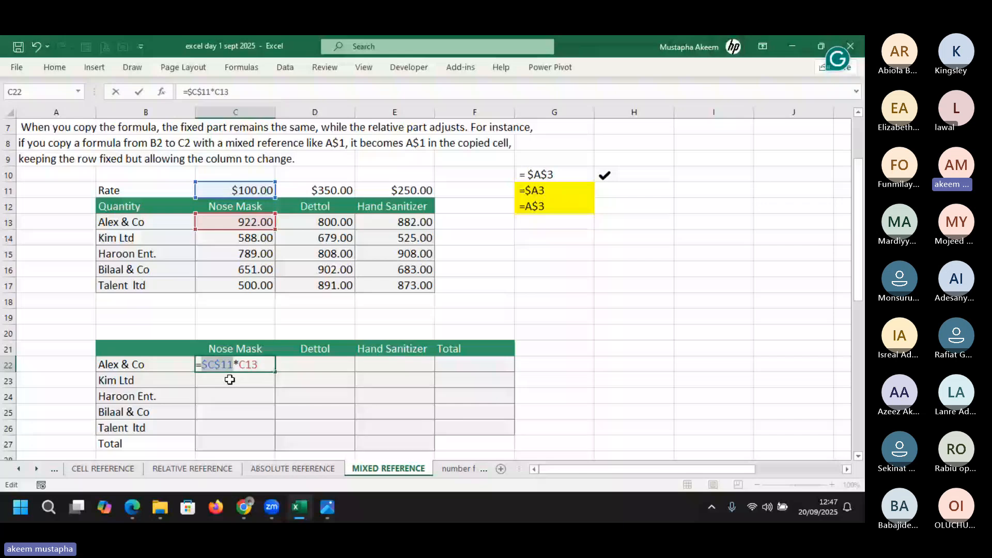
key(ctrl+Return)
drag(231, 372, 278, 433)
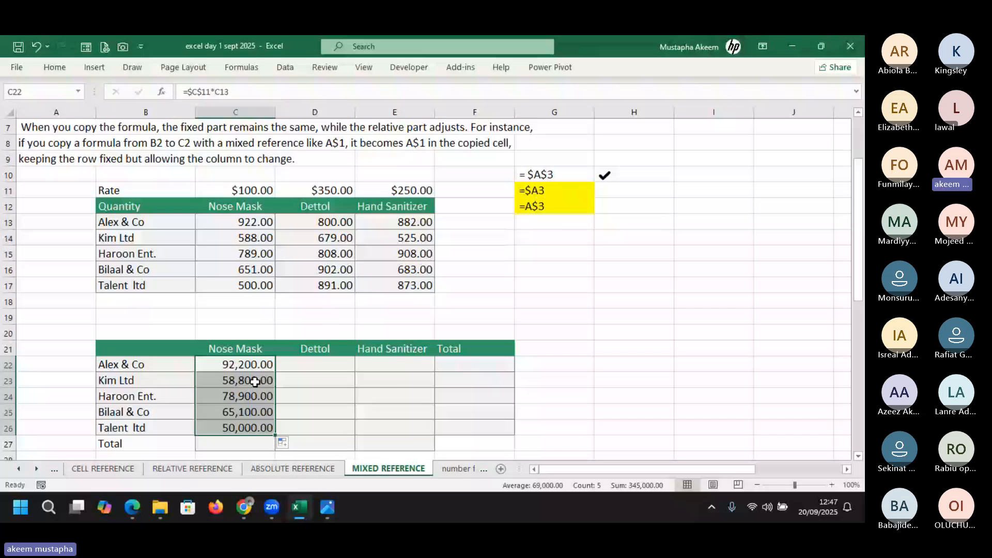
Copy the Nose Mask formulas into the Dettol column and inspect D22's references
drag(274, 434, 330, 430)
double_click(329, 364)
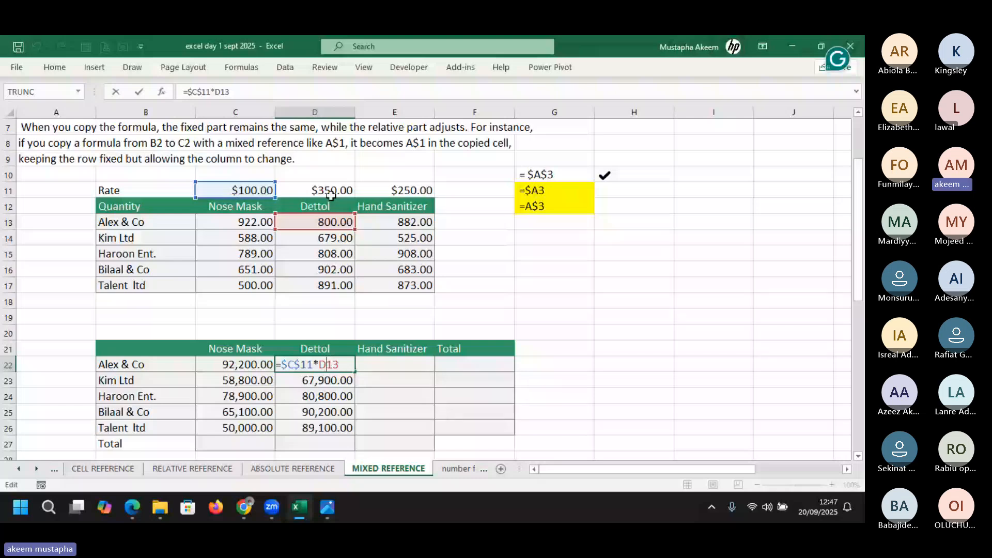
key(Return)
click(238, 111)
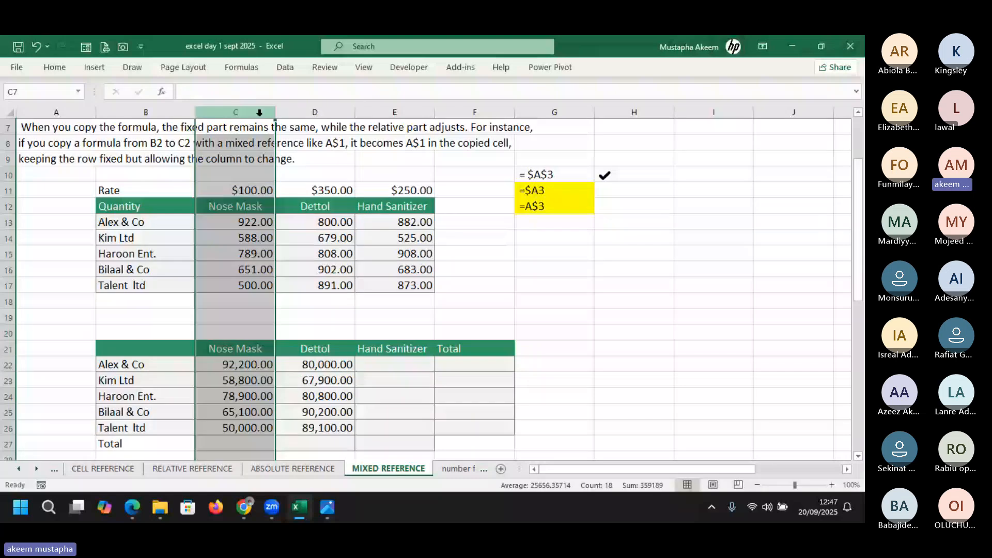
double_click(329, 364)
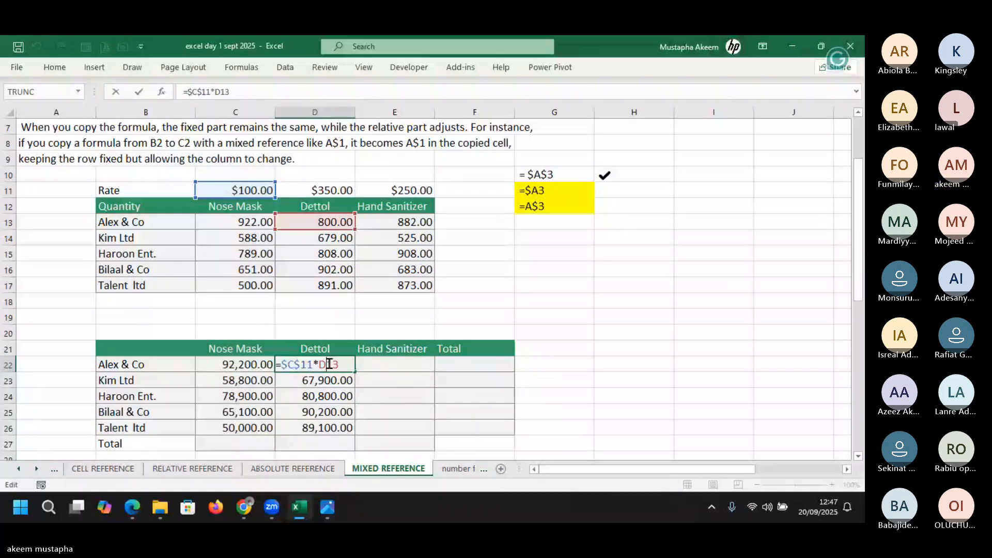
key(Return)
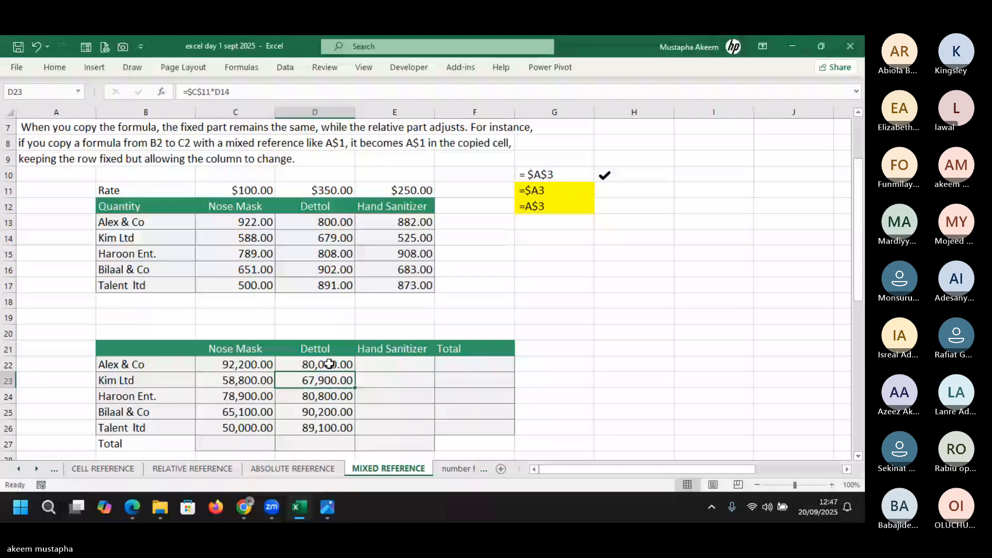
Clear the Dettol results D22:D26 and Nose Mask results C22:C26, returning to C22
drag(329, 364, 329, 429)
key(Delete)
click(249, 363)
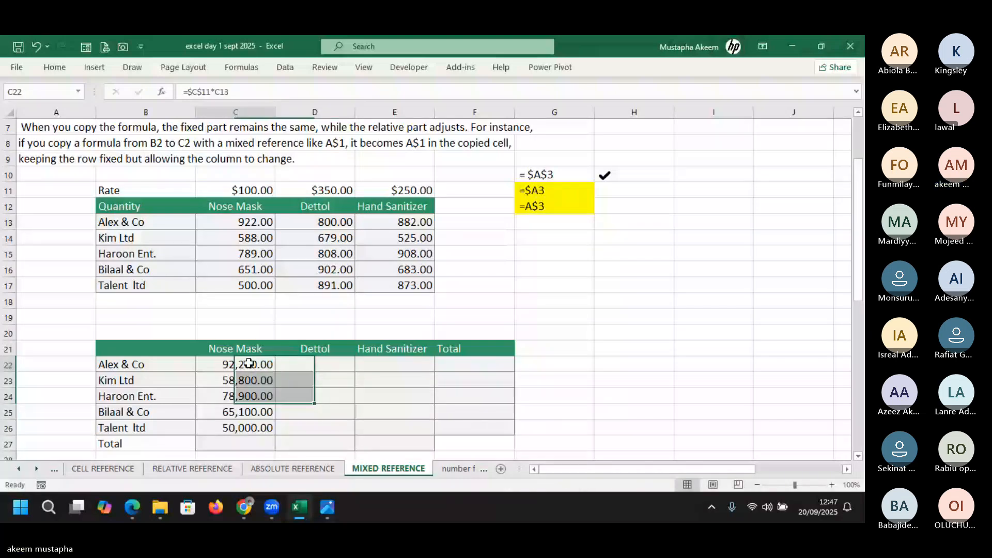
drag(248, 363, 251, 428)
key(Delete)
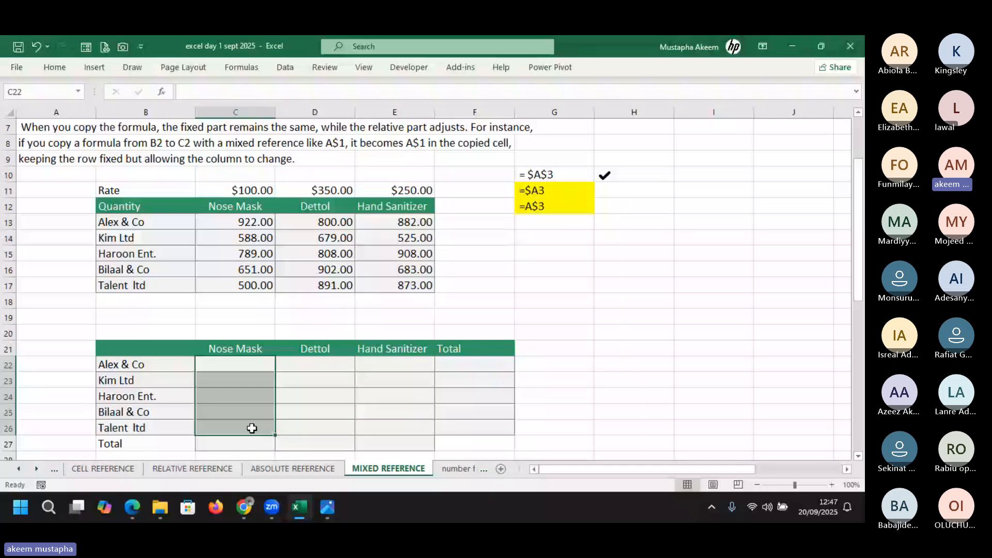
click(242, 361)
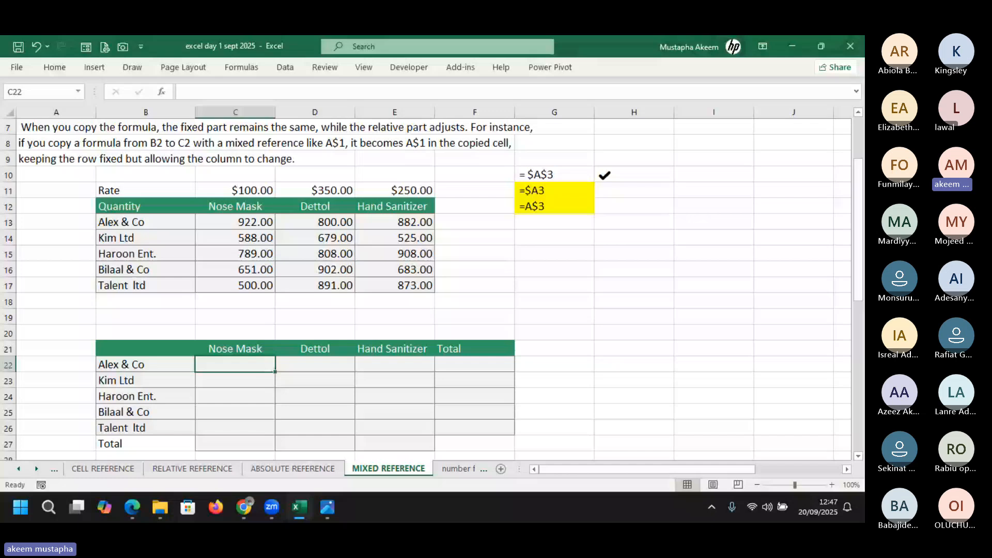
key(alt+Tab)
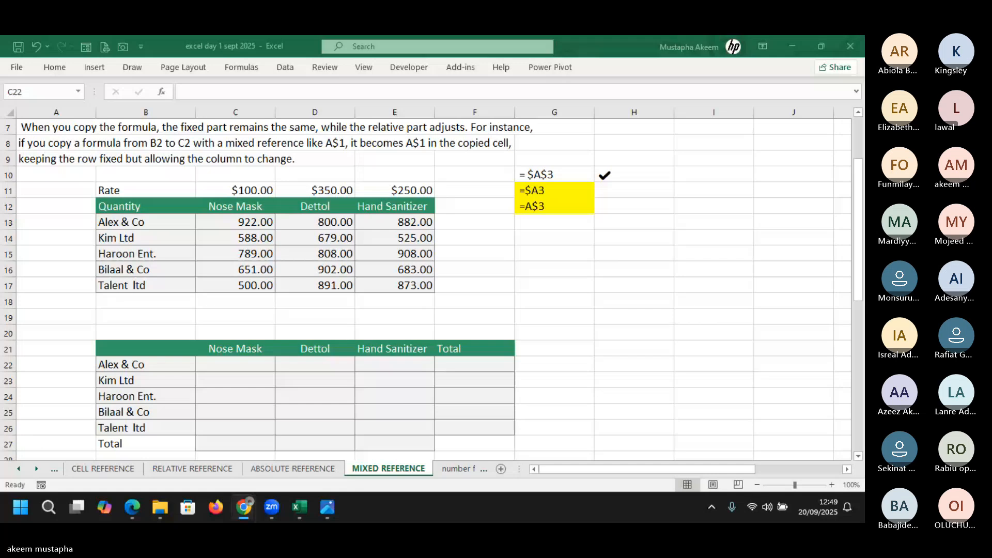
click(244, 364)
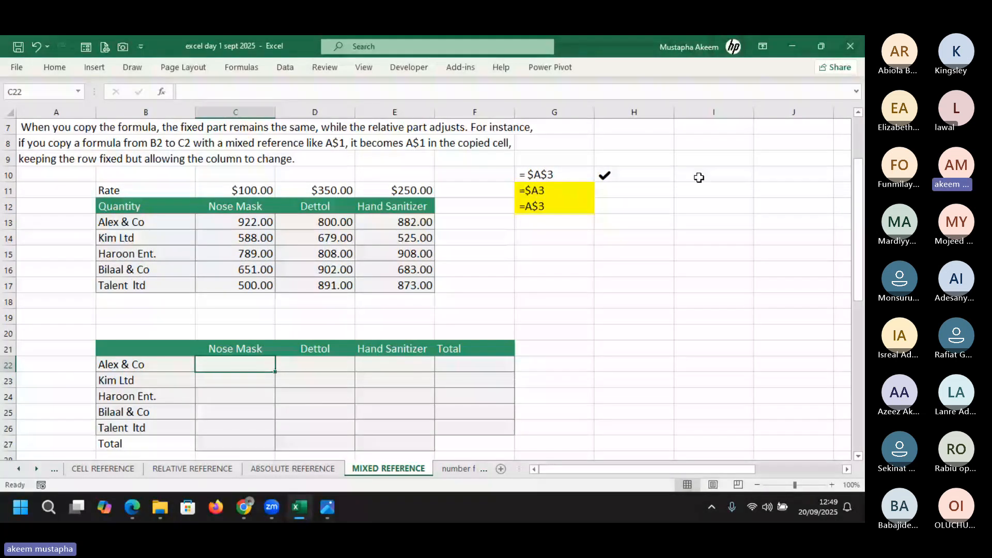
click(553, 176)
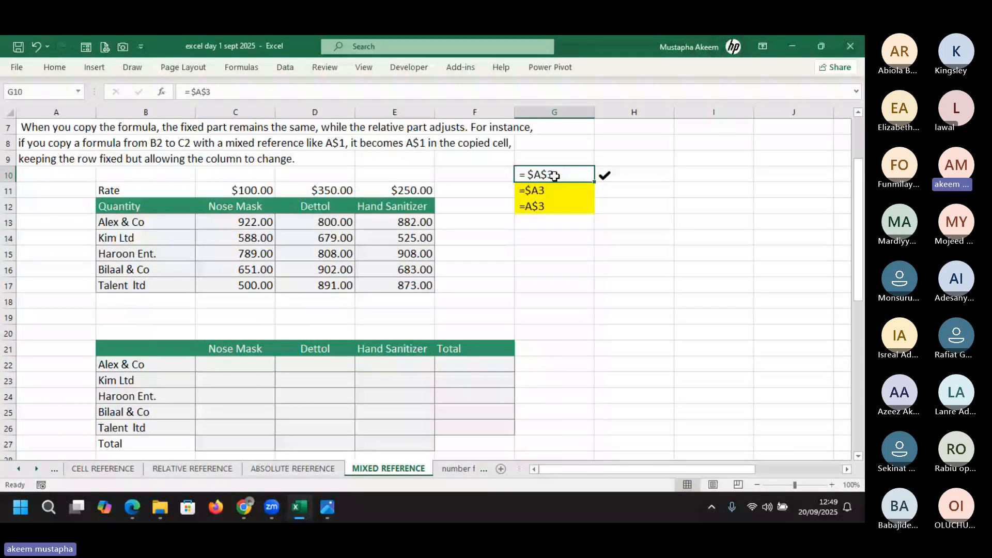
click(553, 192)
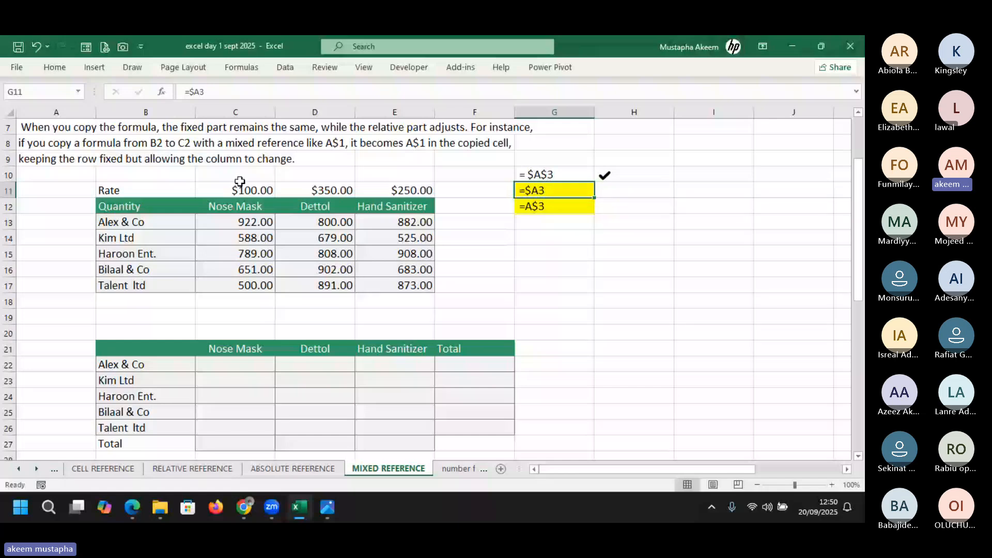
drag(240, 182, 251, 190)
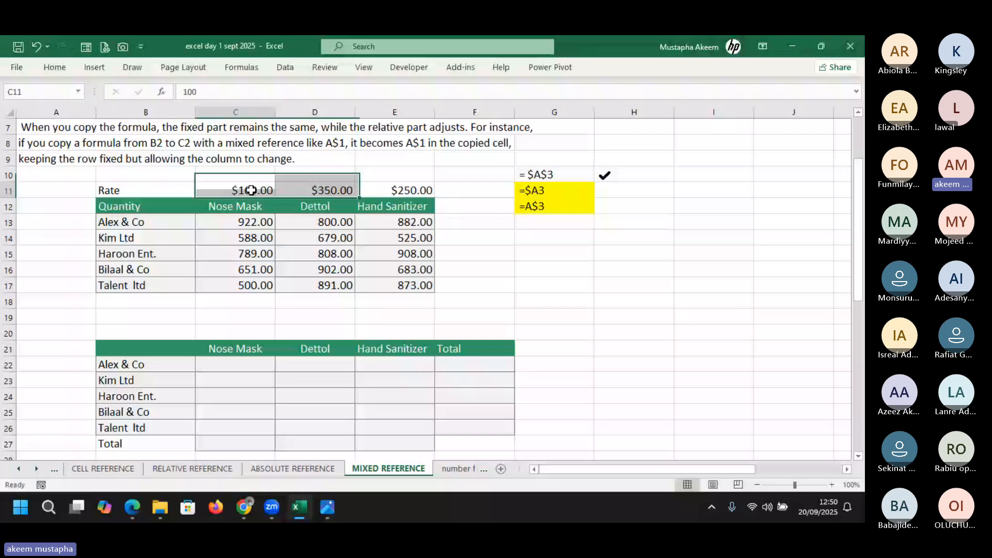
click(251, 190)
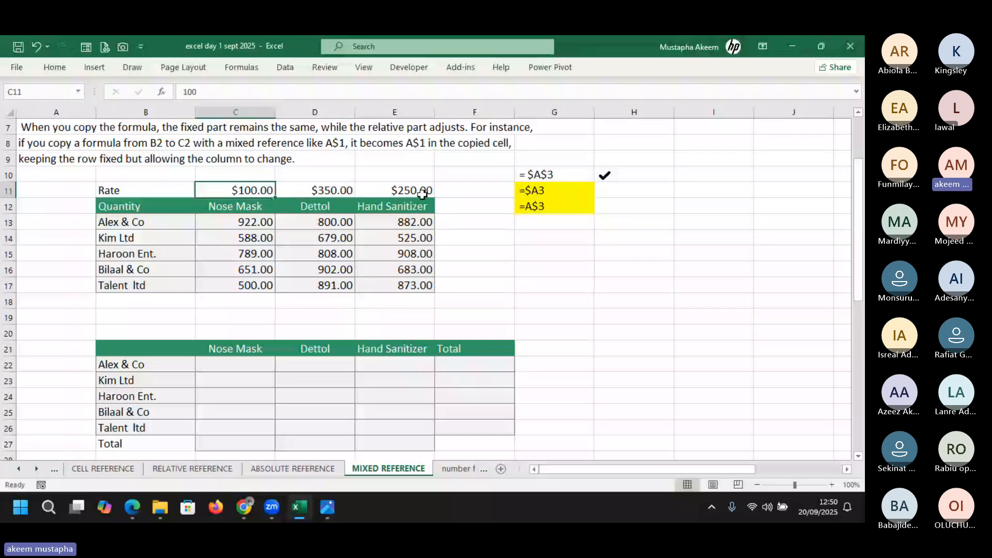
drag(255, 192, 396, 192)
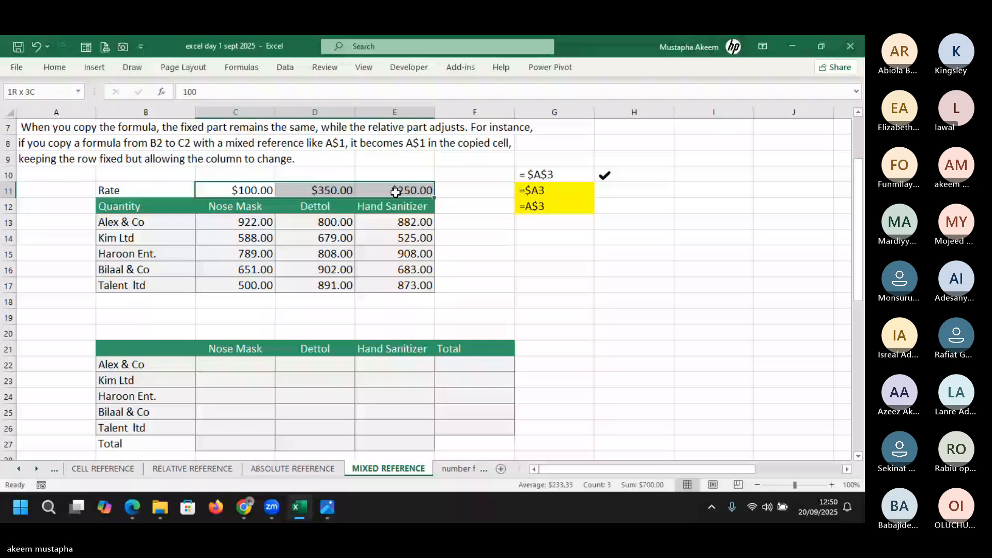
scroll(204, 379, down, 5)
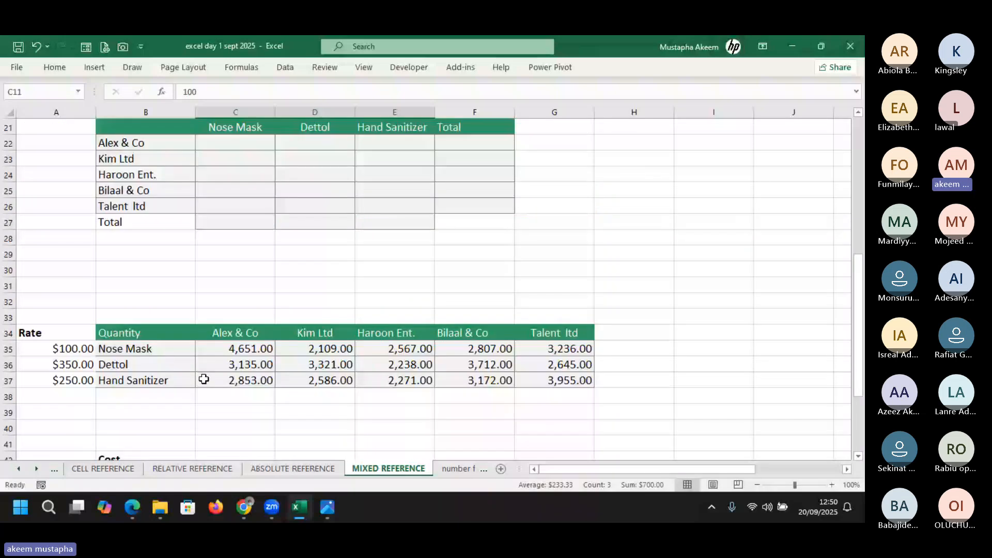
drag(62, 349, 62, 380)
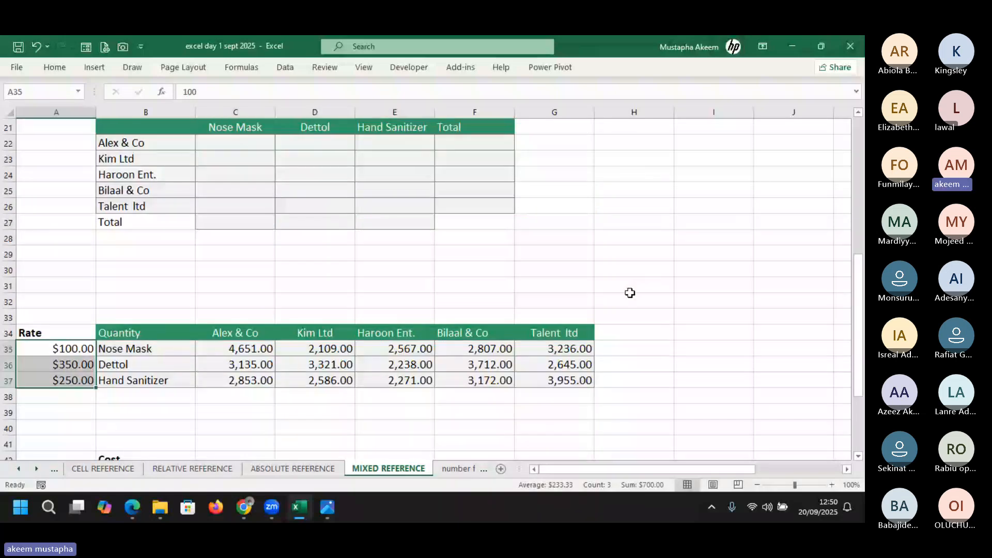
drag(858, 290, 864, 353)
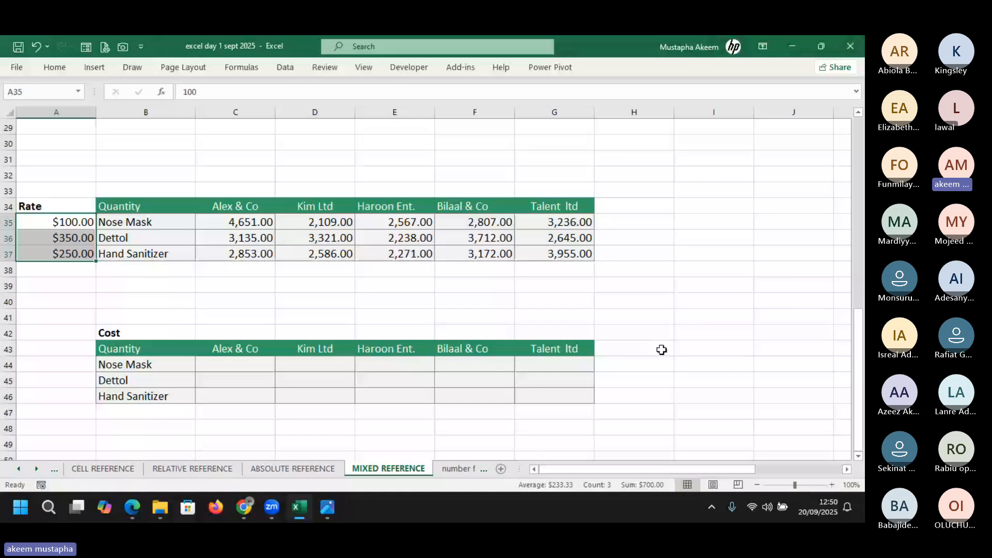
key(ctrl+v)
click(67, 222)
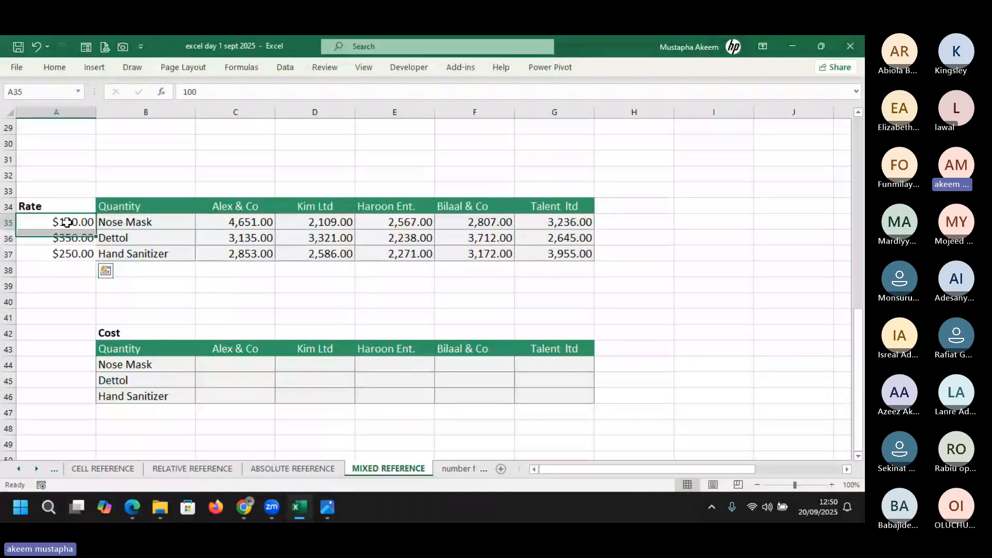
drag(235, 365, 573, 395)
Start the formula =C13*C11 in C22 for Alex & Co's Nose Mask cost
scroll(573, 396, up, 7)
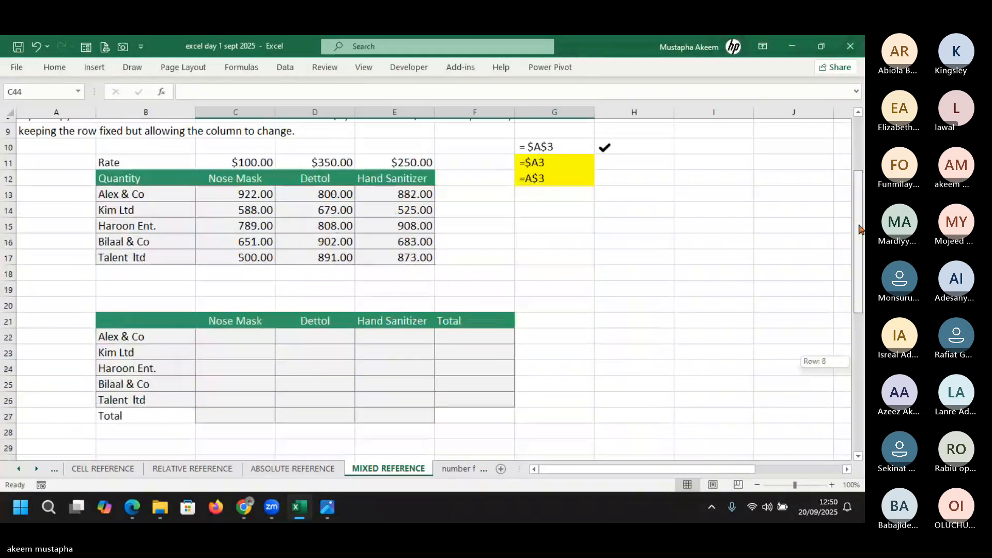
click(241, 333)
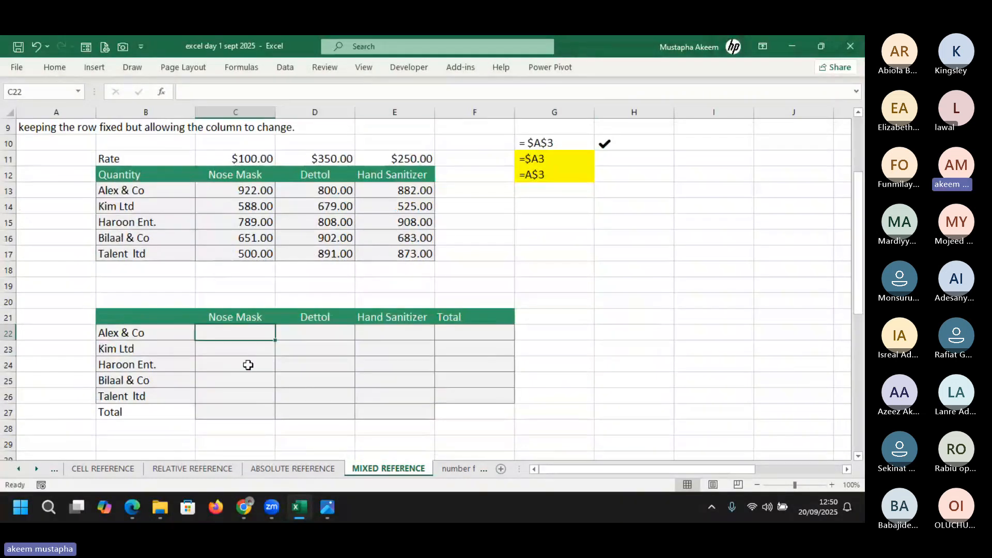
text(=)
click(246, 193)
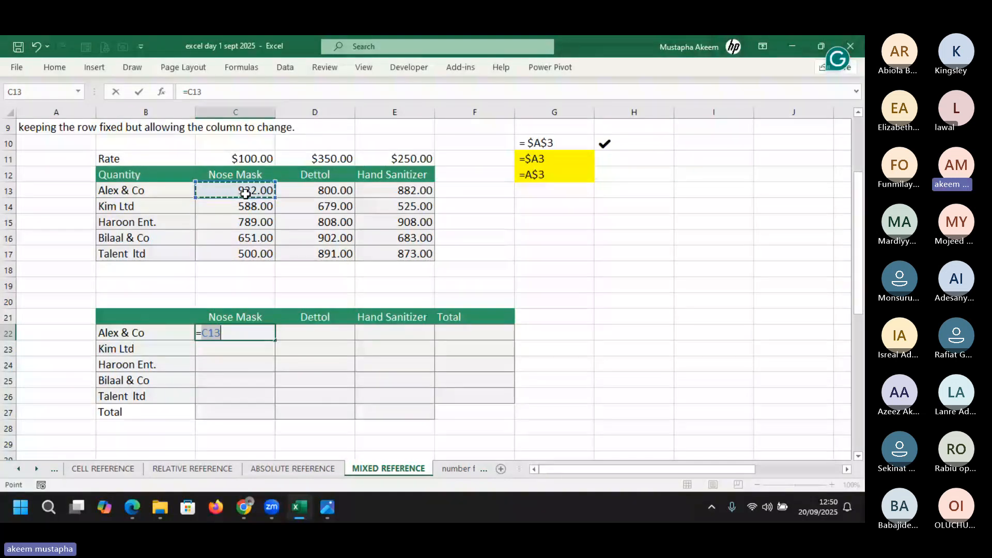
text(*)
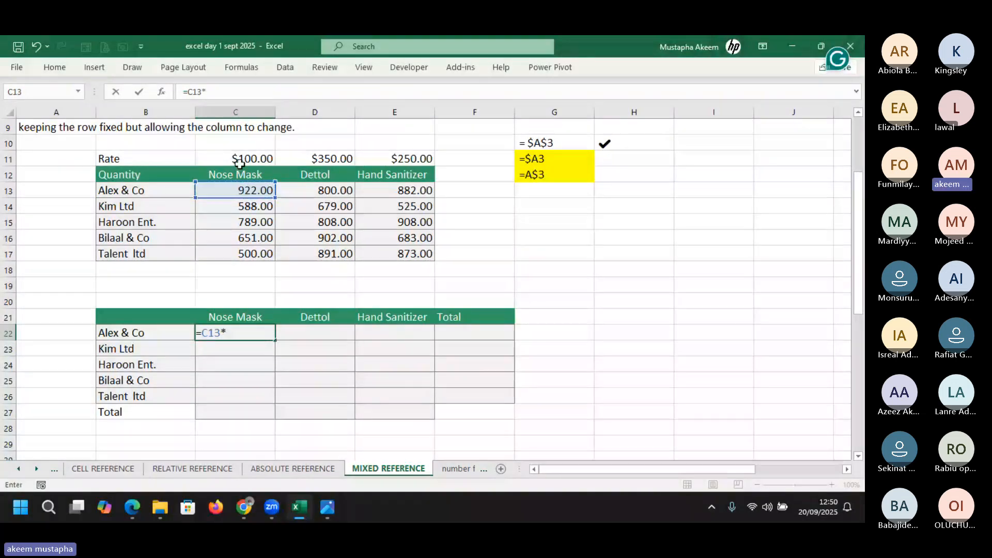
click(239, 160)
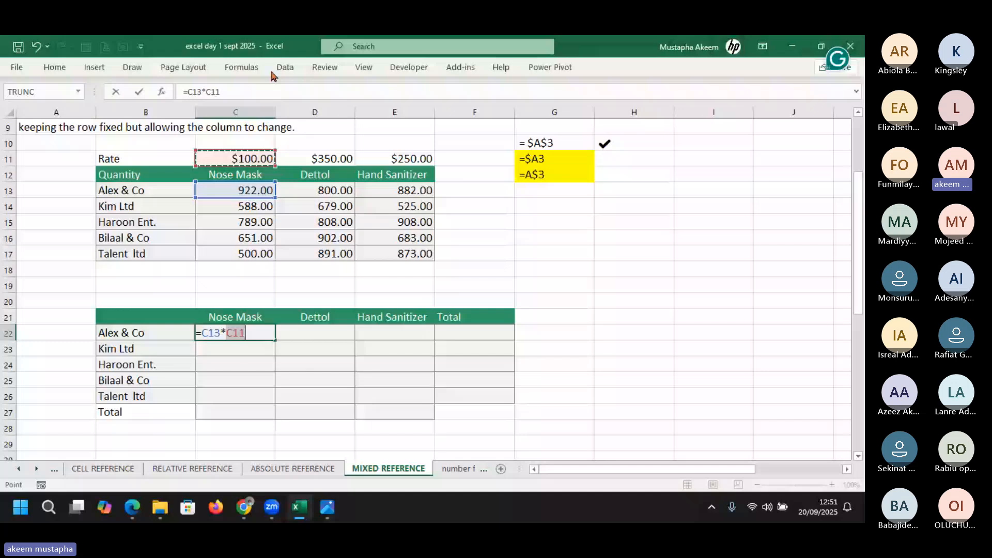
Change the rate reference to C$11 and commit, giving 92,200.00
click(213, 89)
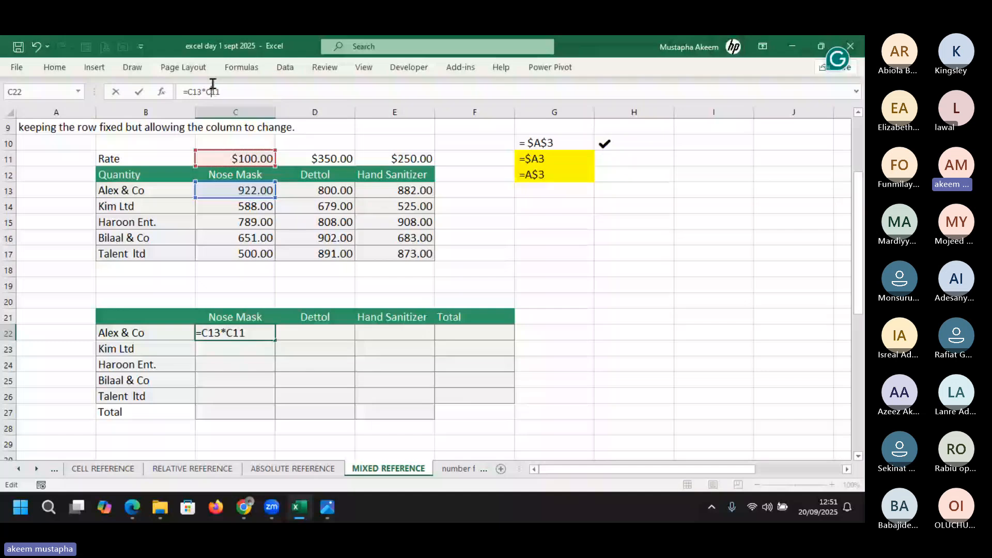
key(F4)
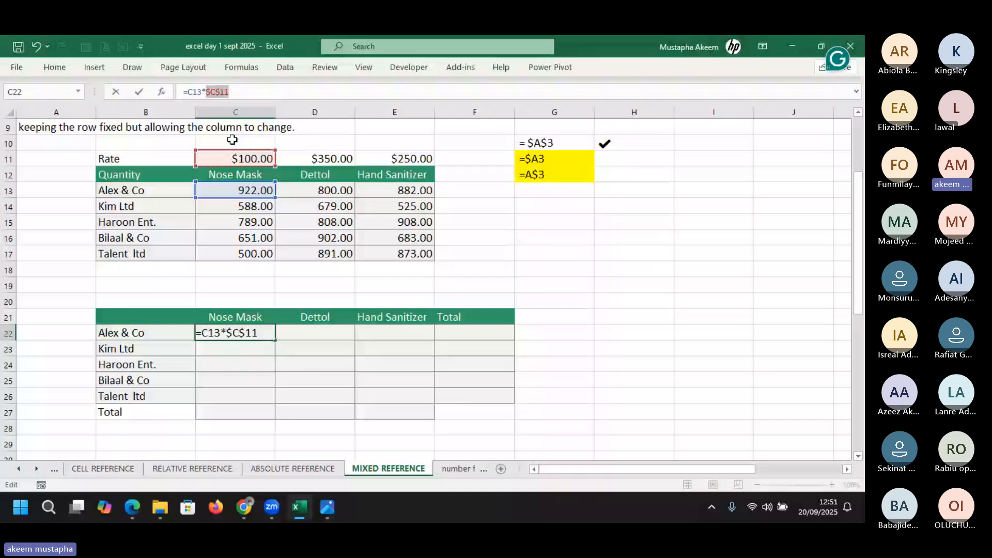
key(F4)
click(241, 92)
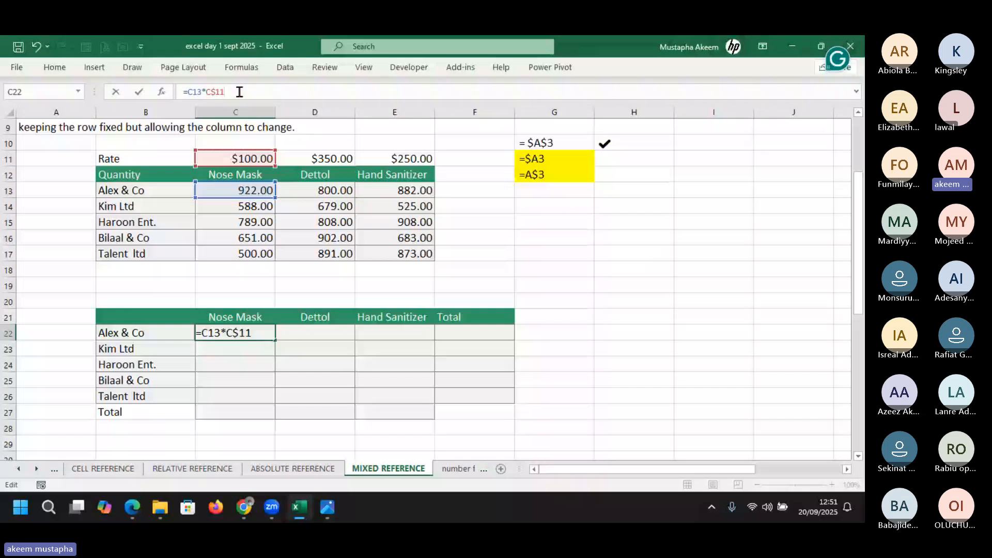
key(Return)
click(238, 333)
key(shift+Right)
key(shift+Right)
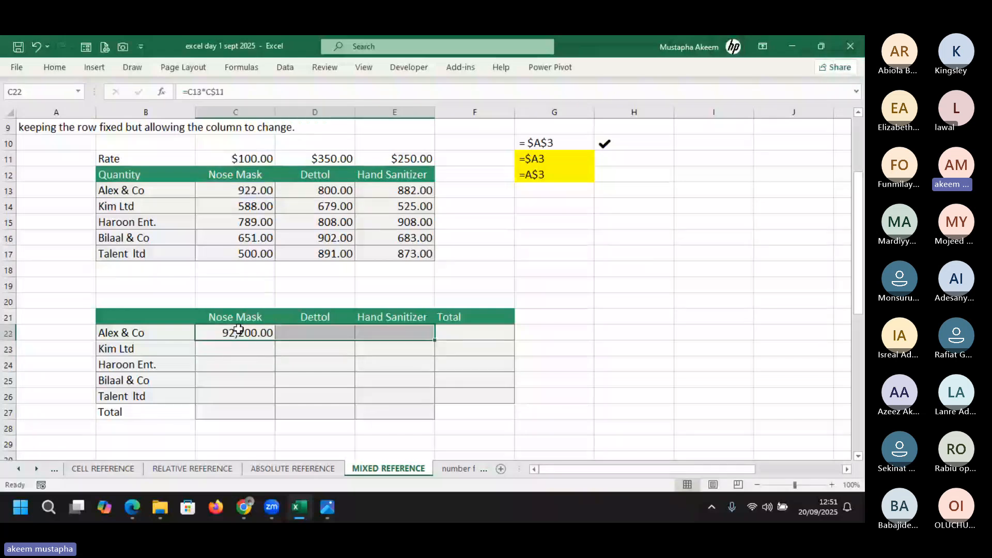
Fill C22's formula right and down across C22:E26 with Ctrl+R and Ctrl+D
key(shift+Down)
key(shift+Down)
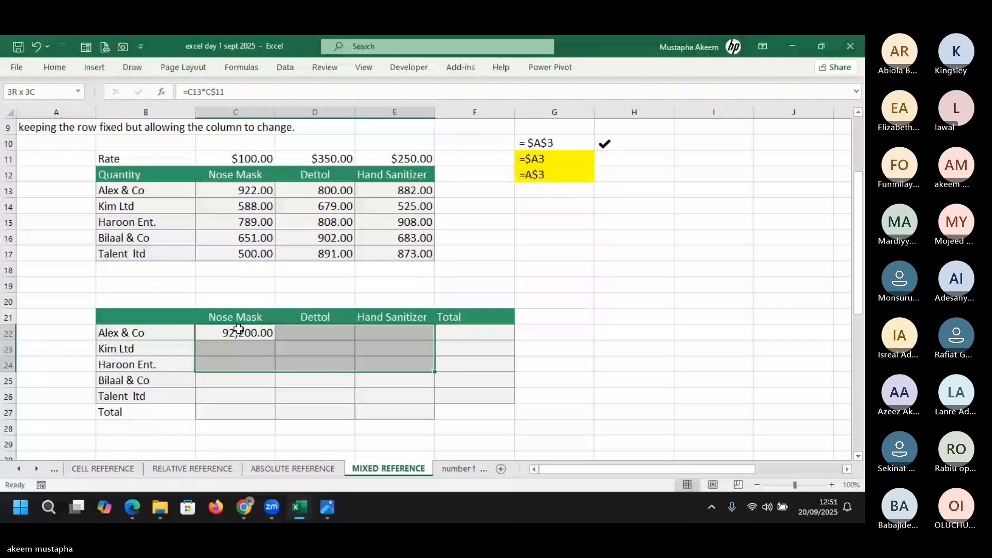
key(shift+Down)
key(shift+Down)
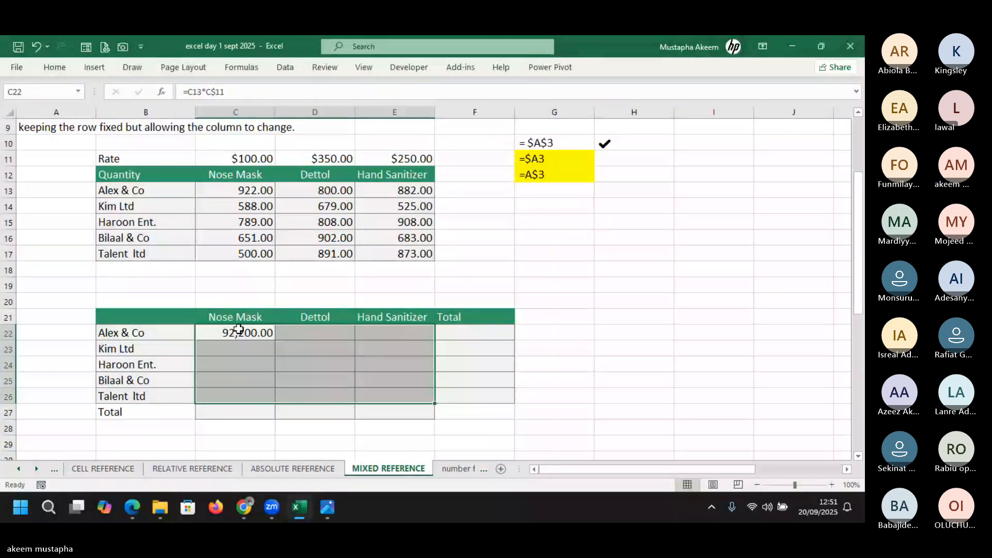
key(ctrl+r)
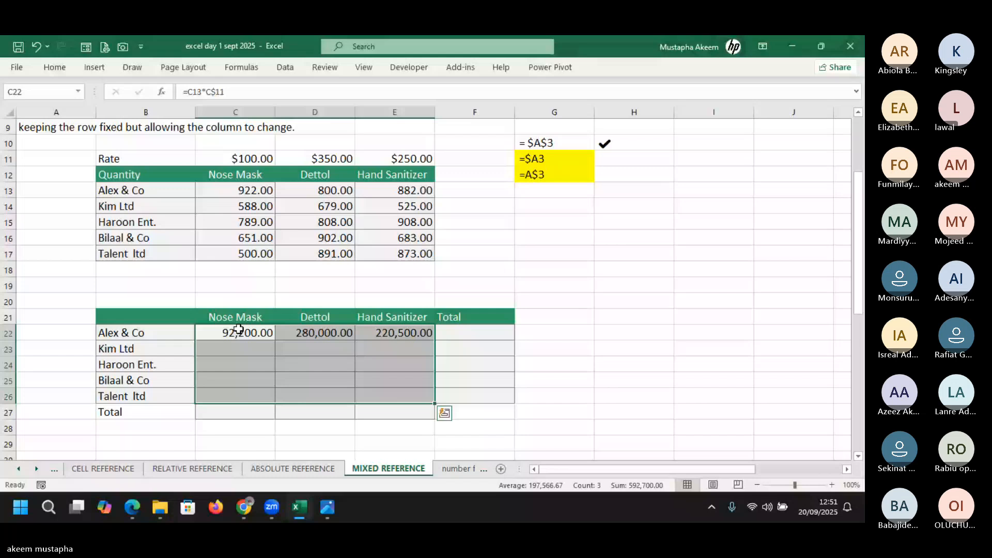
key(ctrl+d)
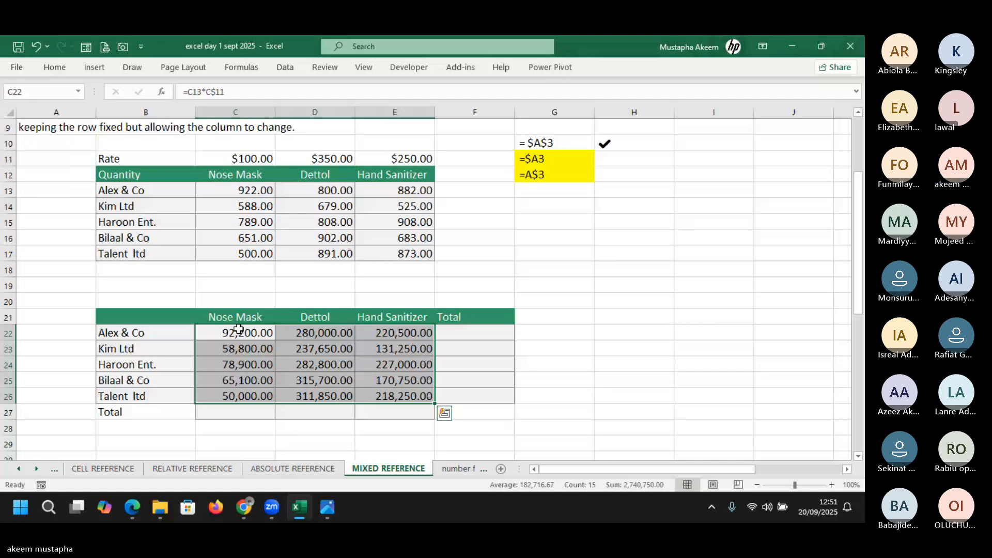
drag(862, 238, 865, 384)
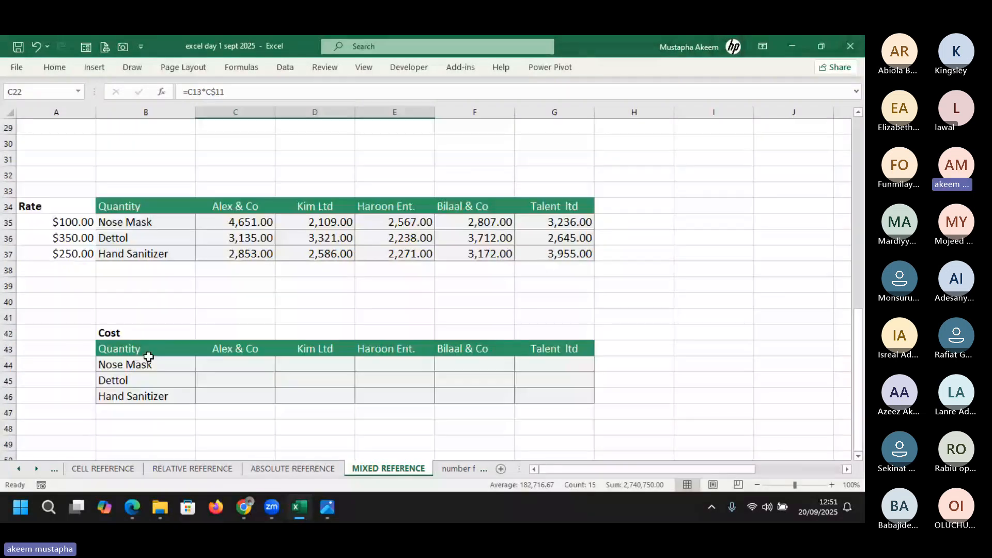
Point out the Rate values in column A and the quantities in C35:G37
click(65, 209)
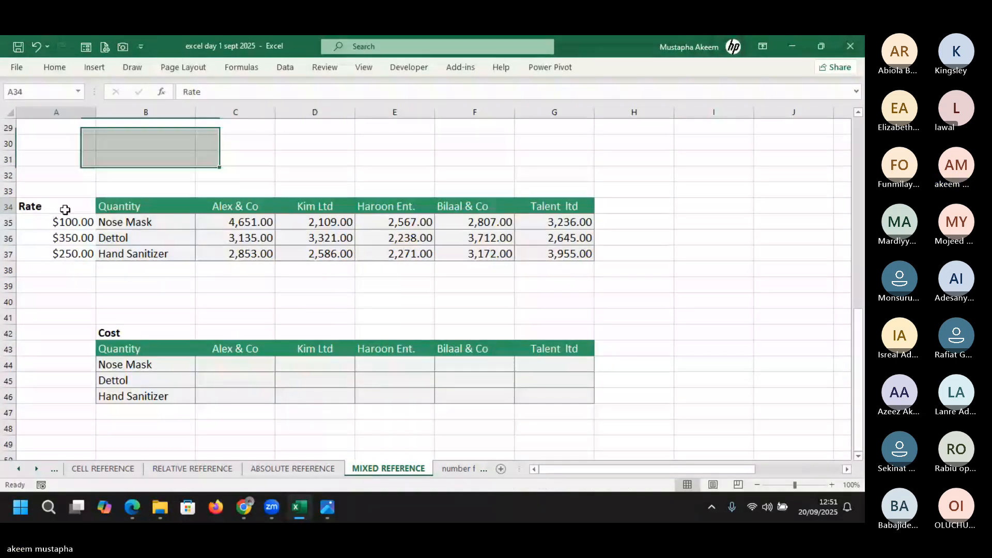
drag(65, 209, 70, 258)
click(245, 226)
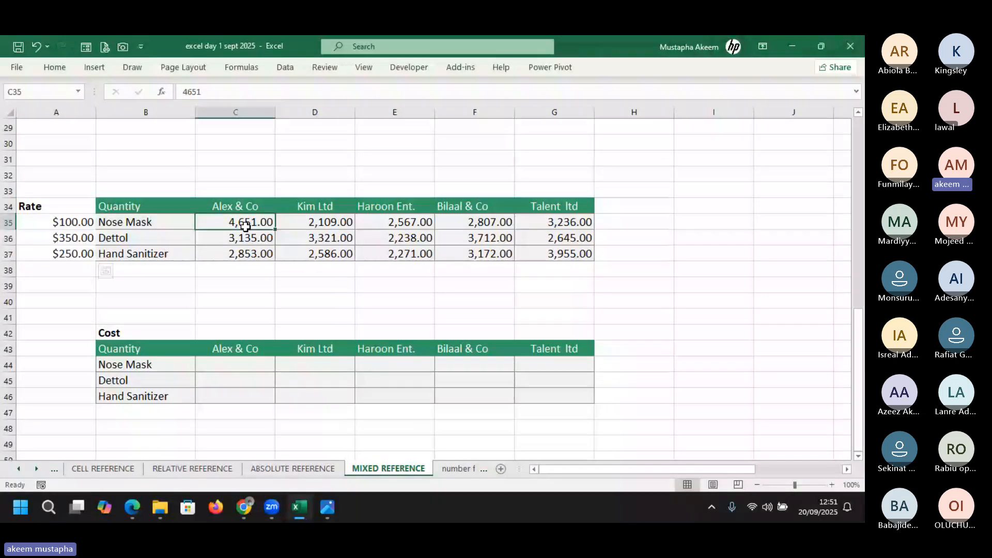
drag(246, 226, 558, 258)
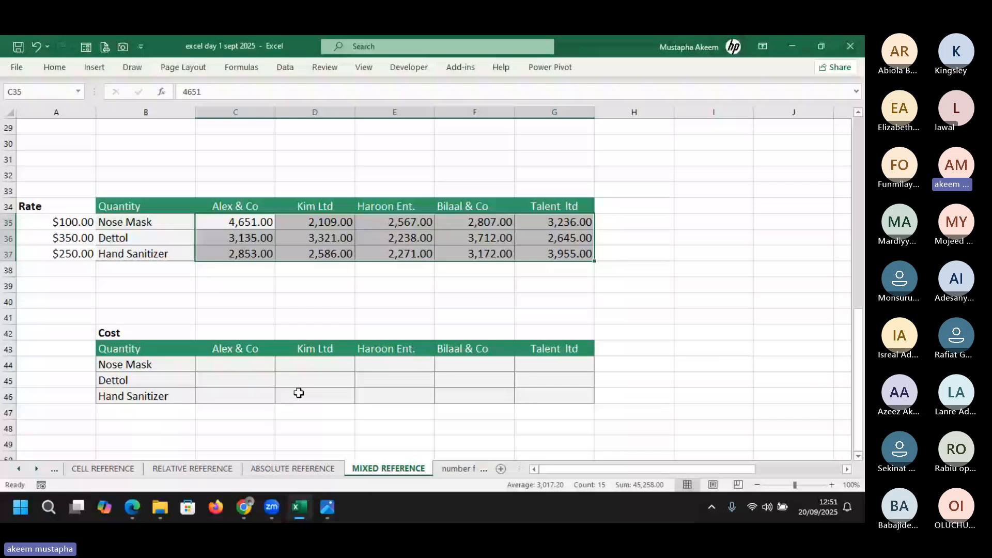
click(234, 363)
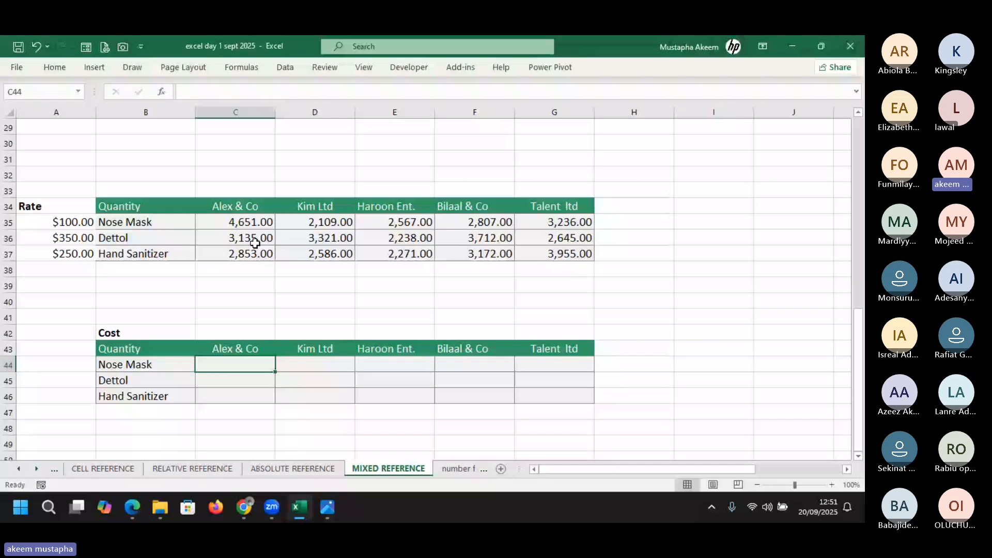
click(243, 225)
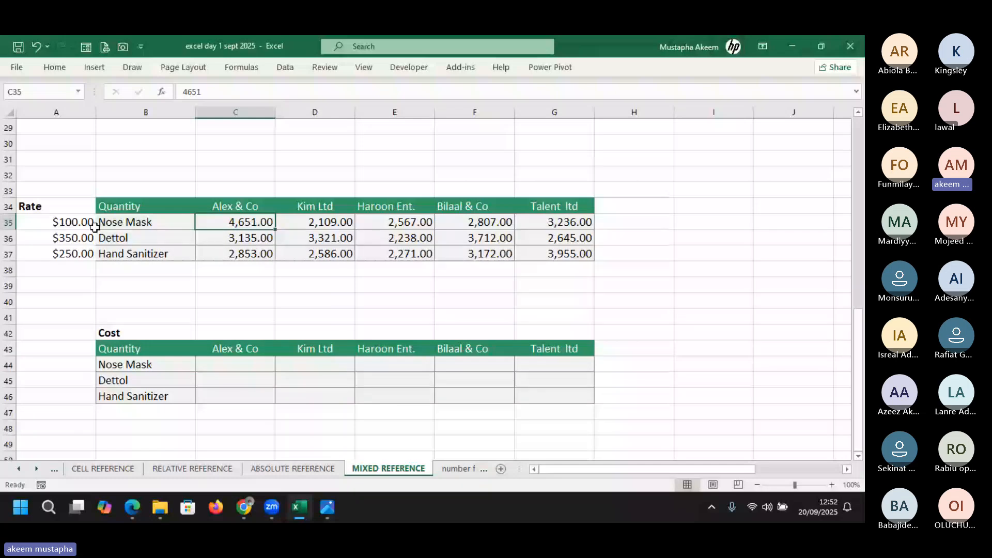
Enter =C35*A35 in C44 and place the cursor in the formula bar
click(231, 370)
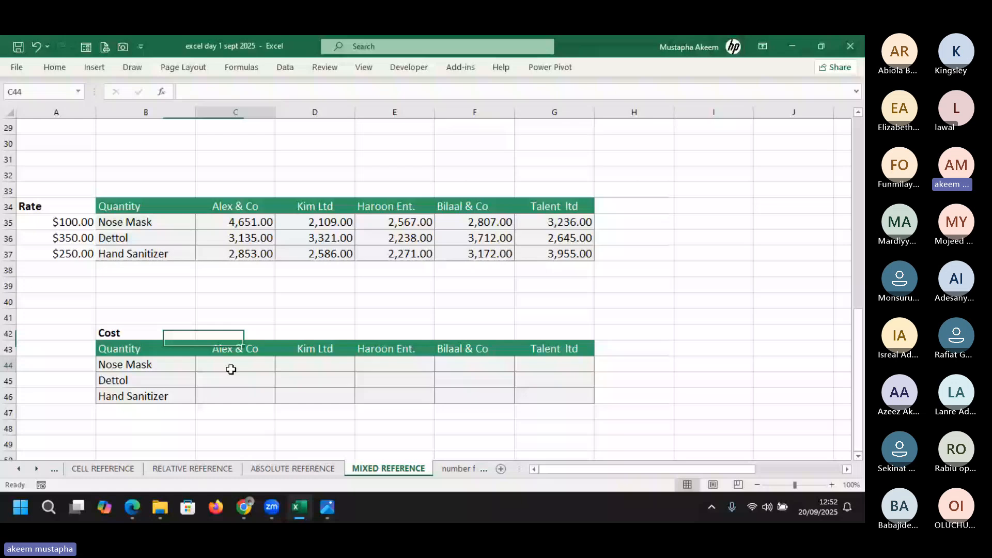
text(=)
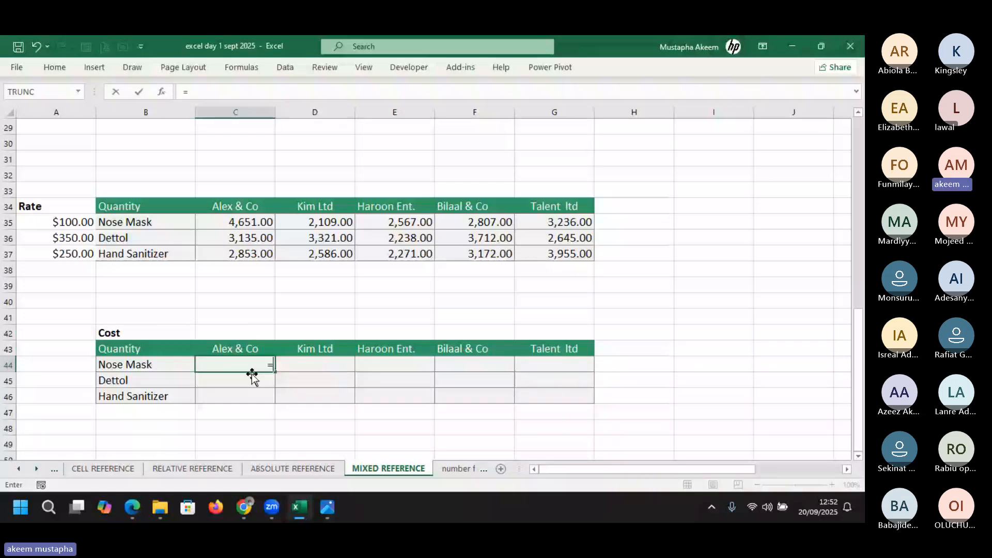
click(237, 223)
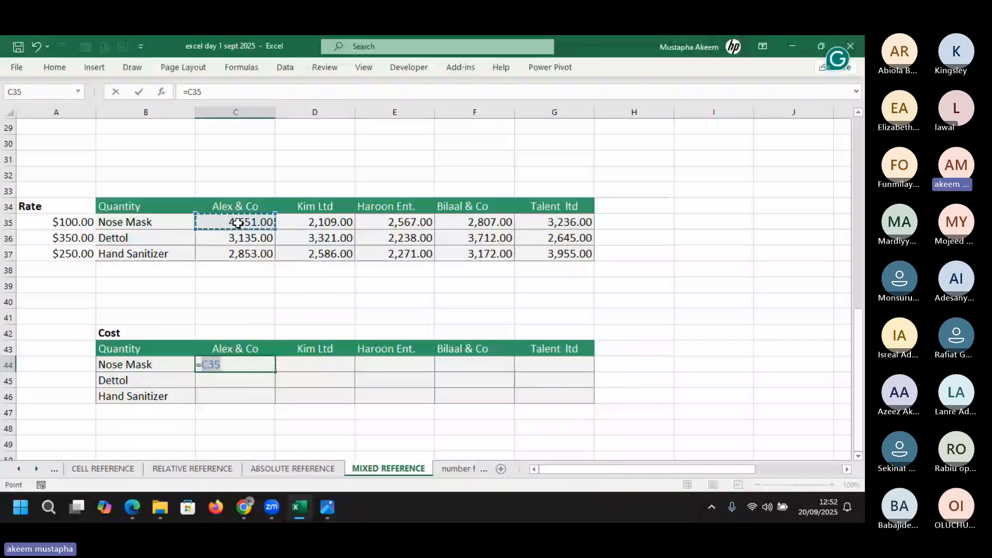
text(*)
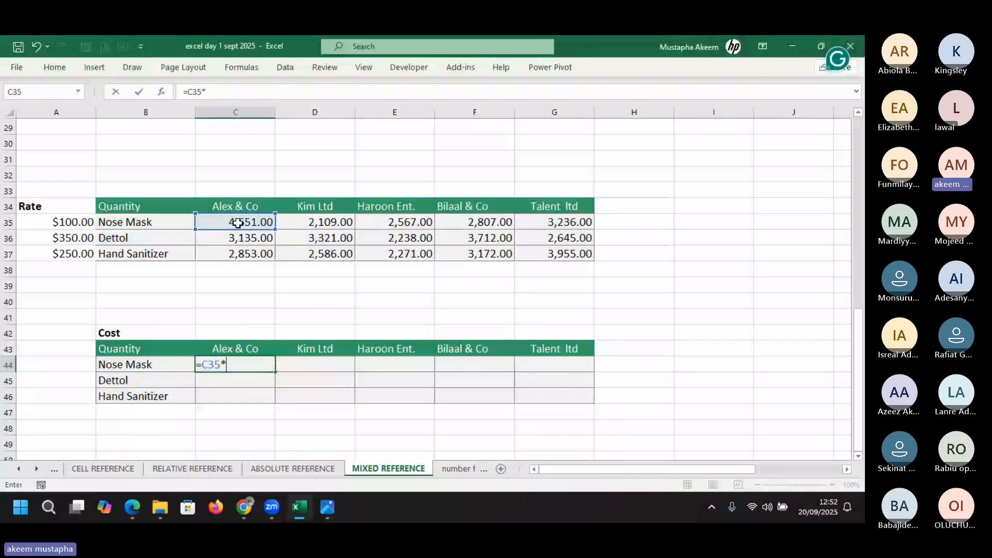
click(77, 222)
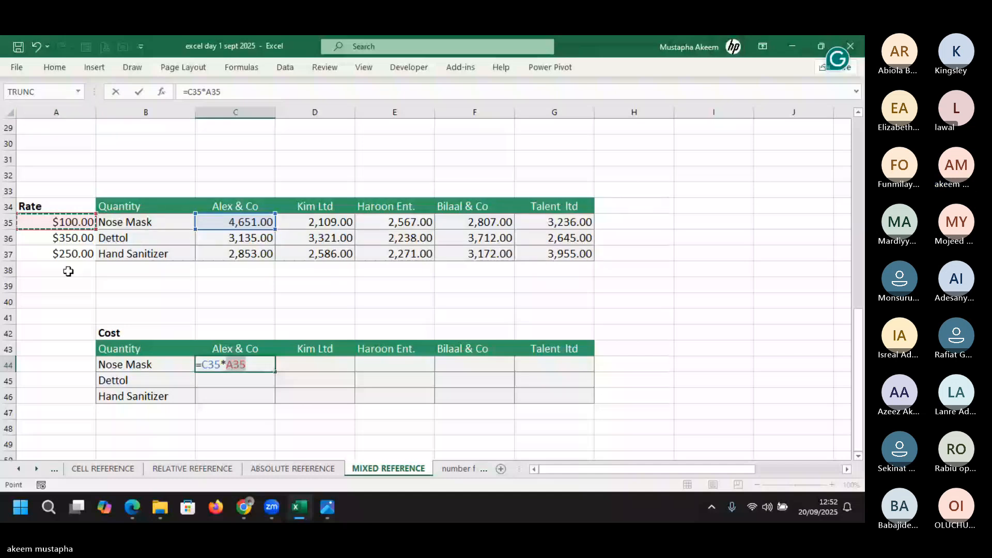
click(207, 88)
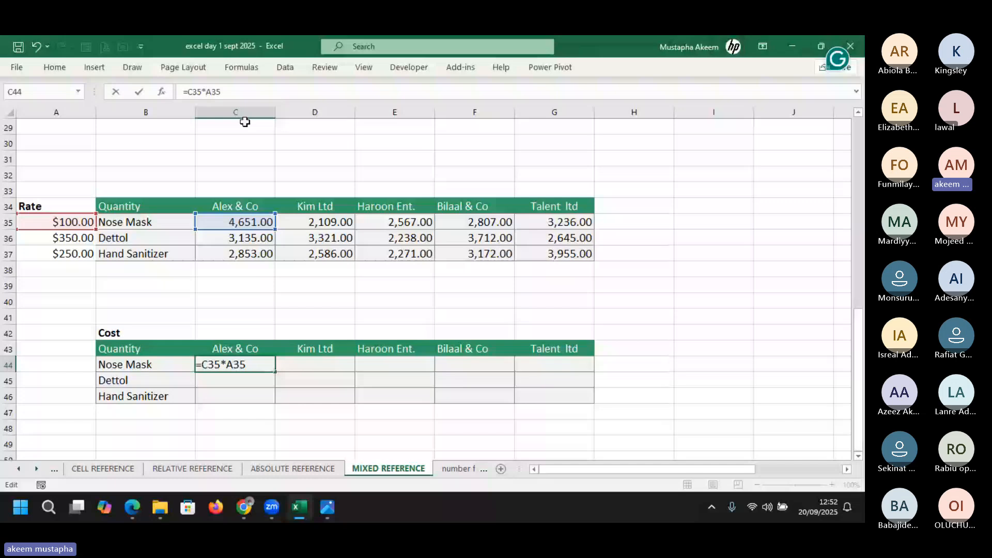
Change the rate reference to $A35 and commit C44's formula
key(F4)
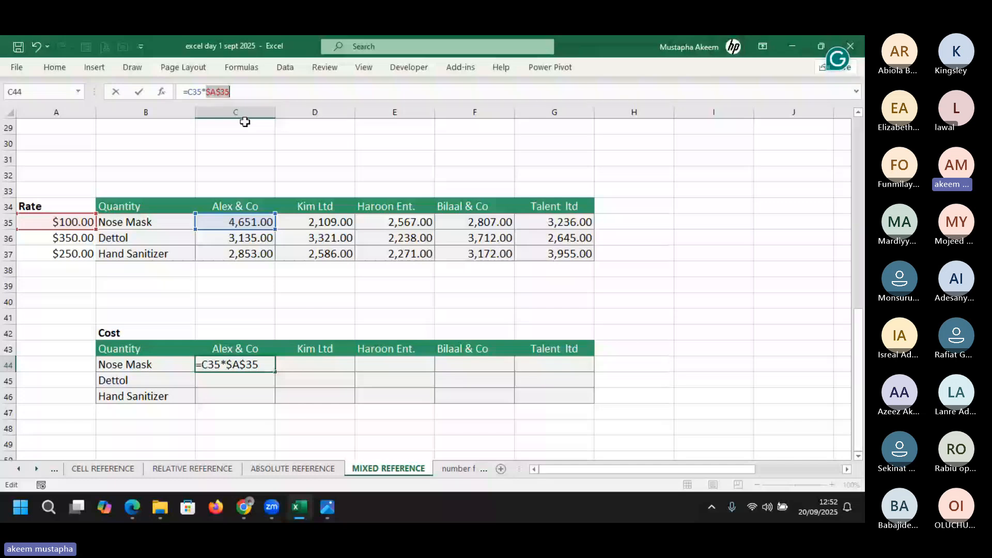
key(F4)
key(F4)
click(240, 95)
drag(217, 91, 207, 91)
key(Return)
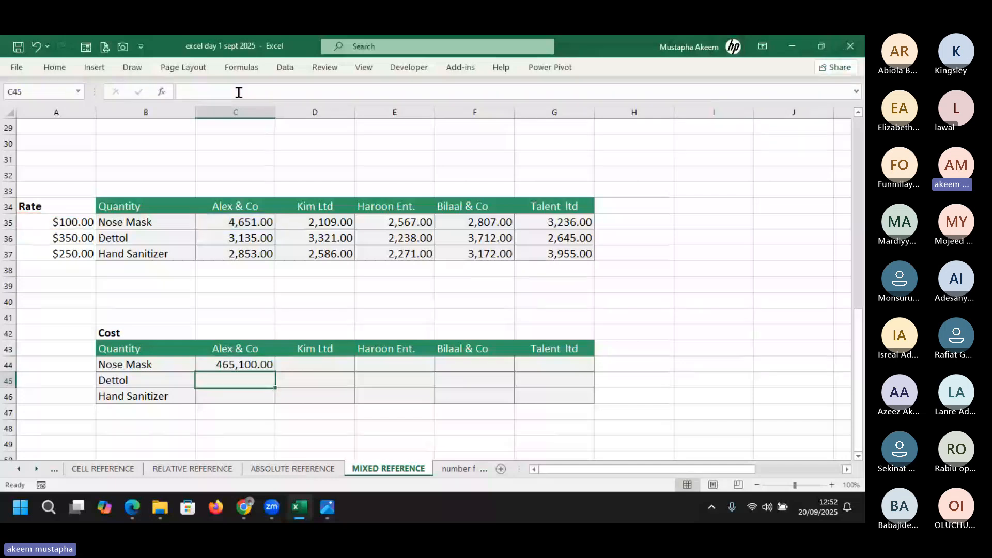
Fill C44's formula across to G46 and inspect G46's =G37*$A37
click(259, 370)
drag(275, 372, 599, 402)
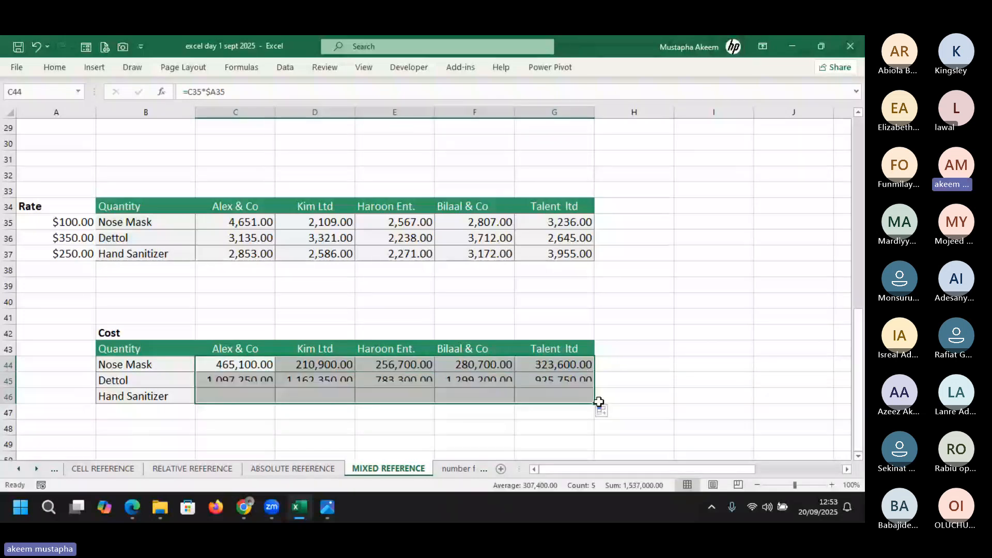
click(556, 394)
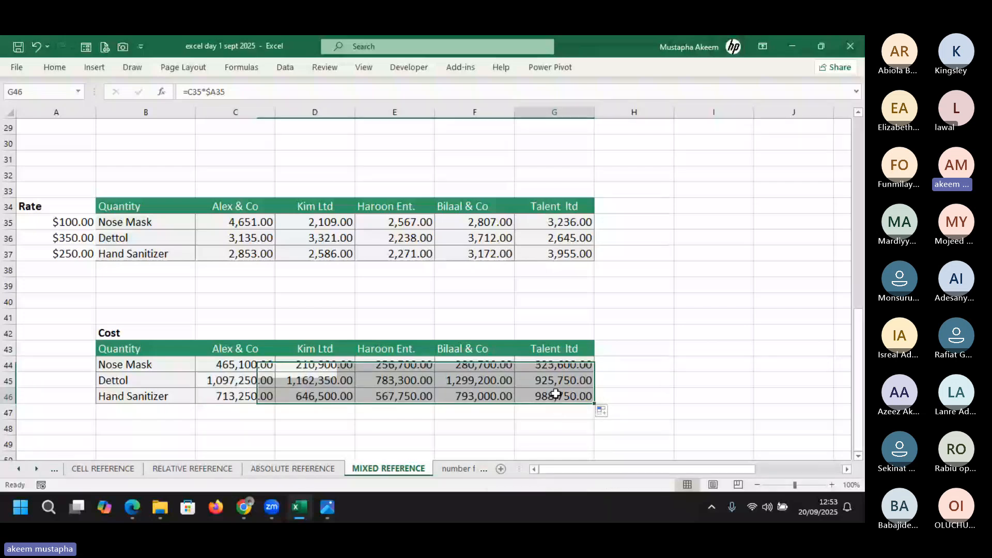
double_click(556, 394)
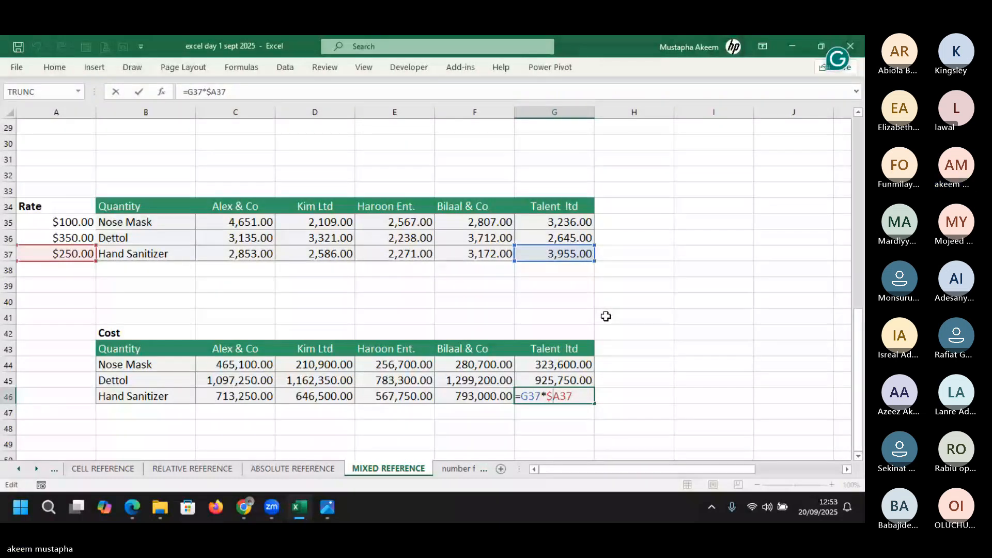
key(Return)
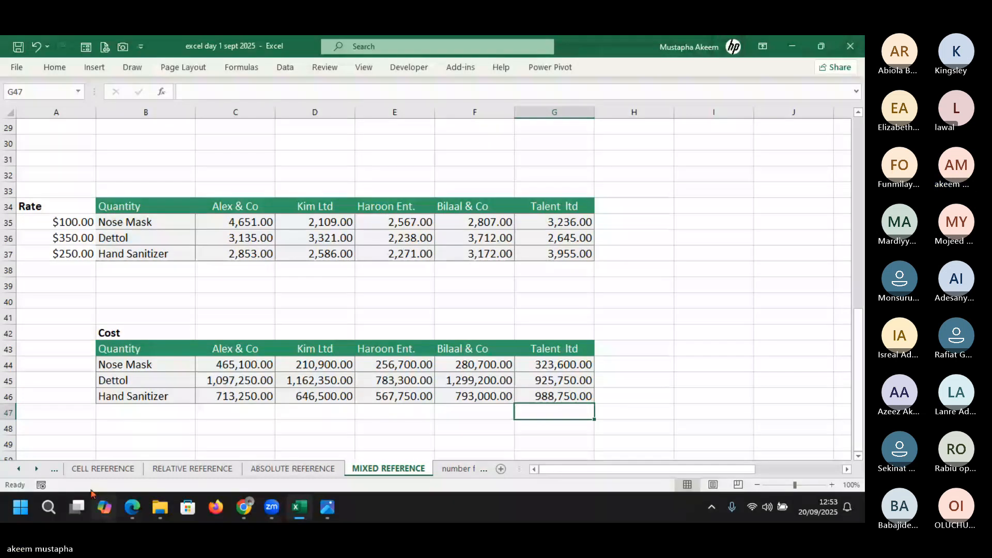
Switch to the number format sheet
click(37, 469)
click(36, 469)
click(36, 469)
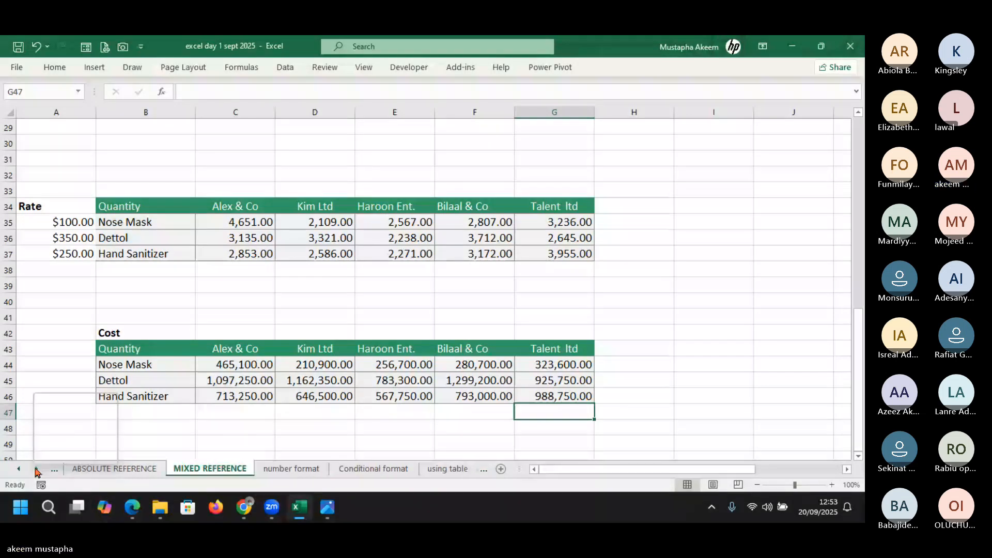
click(661, 381)
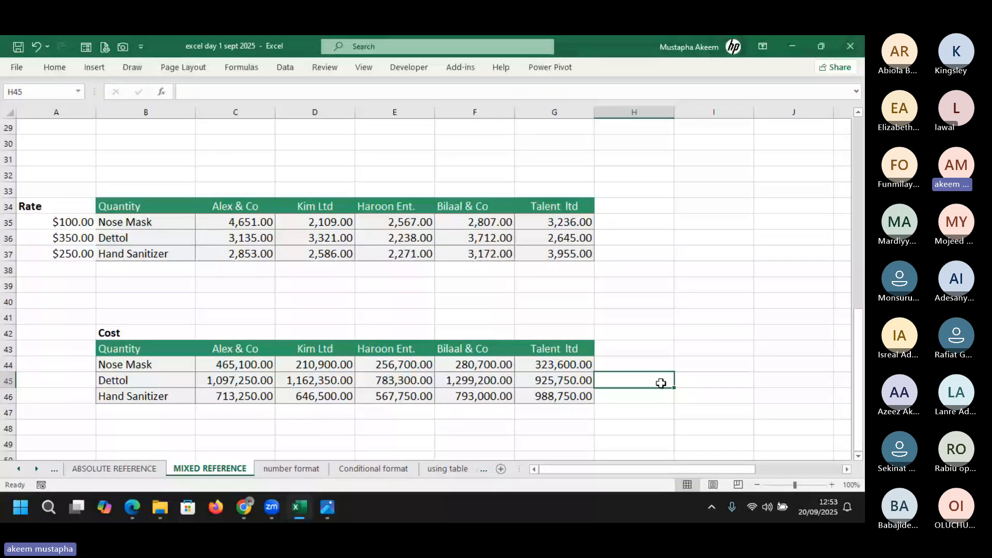
click(292, 469)
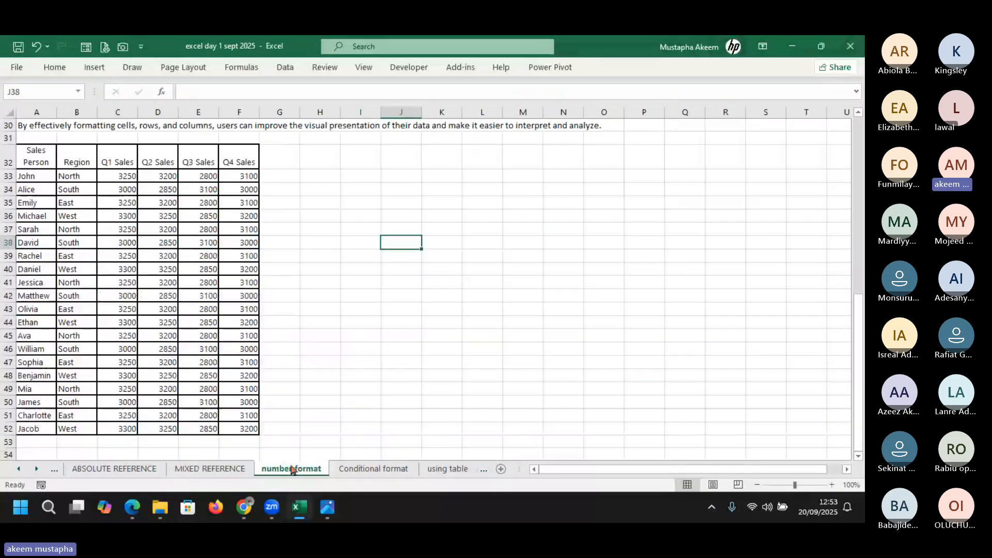
click(320, 375)
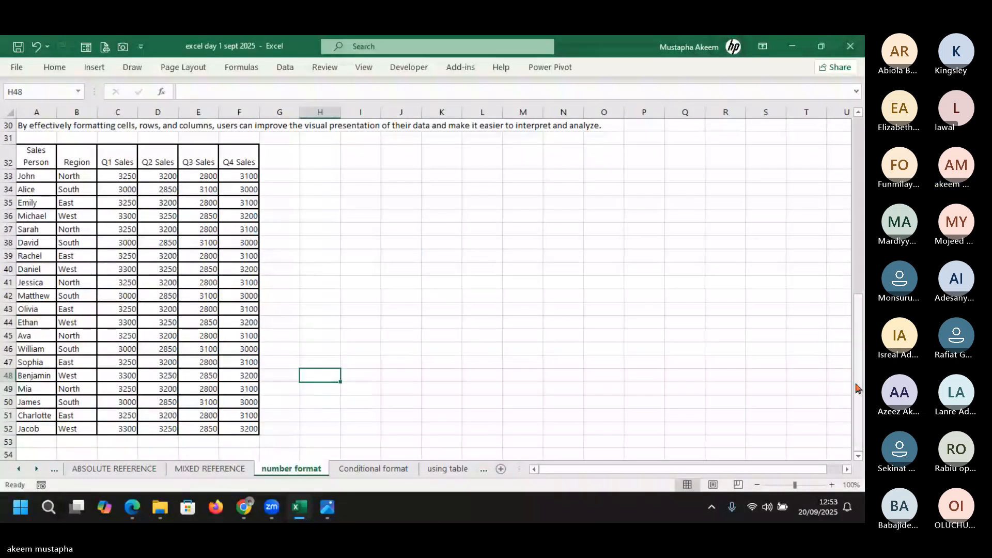
drag(856, 388, 856, 331)
click(452, 371)
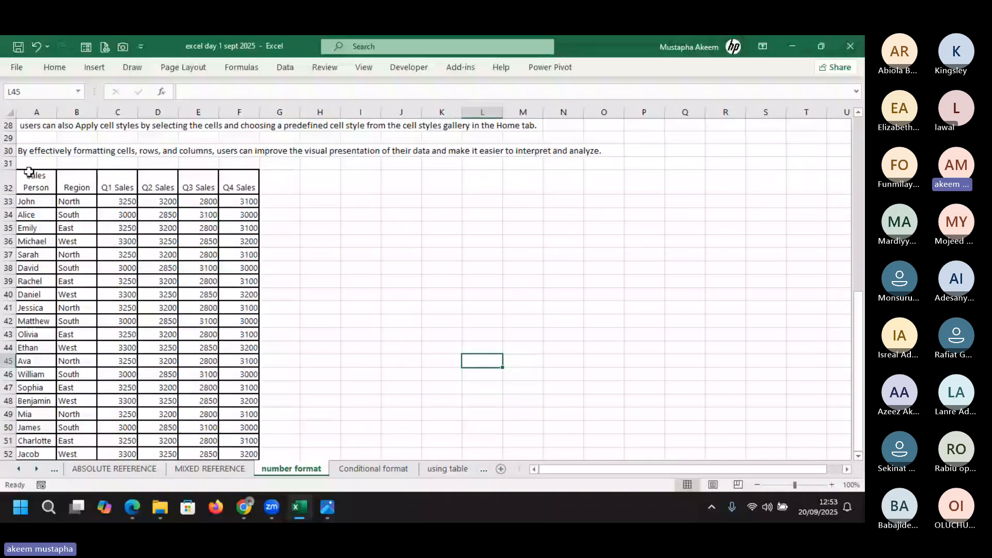
Zoom the sheet in to 130% and clear the selection
click(9, 111)
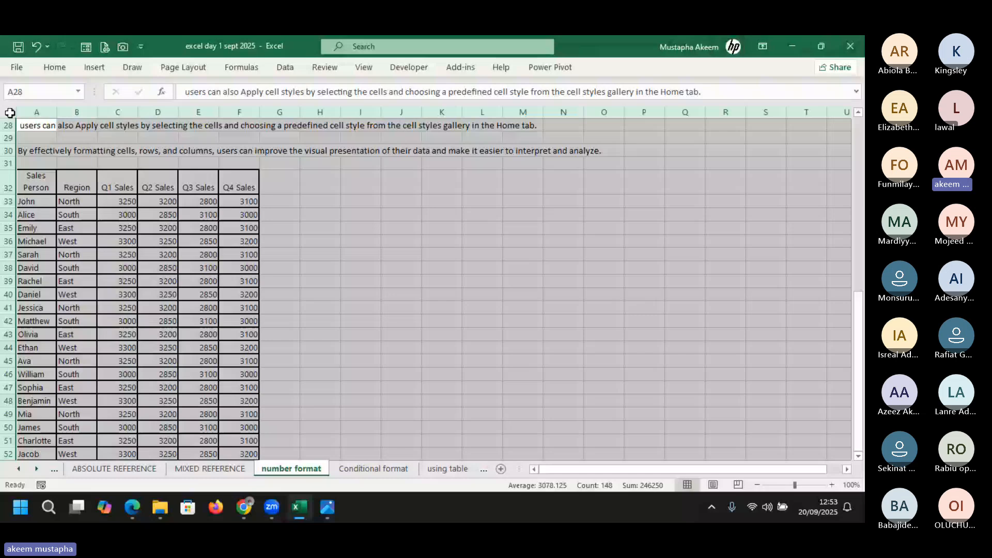
click(52, 68)
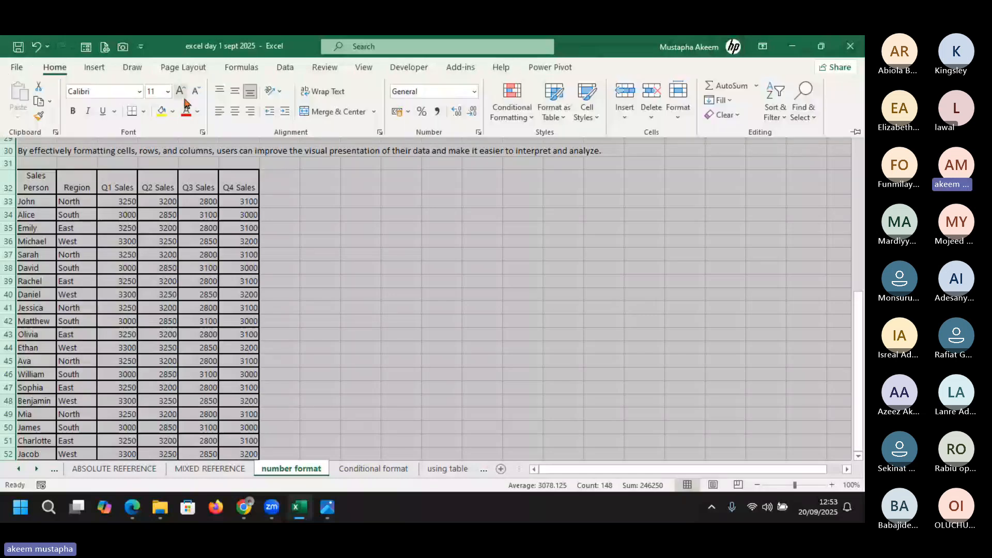
click(832, 485)
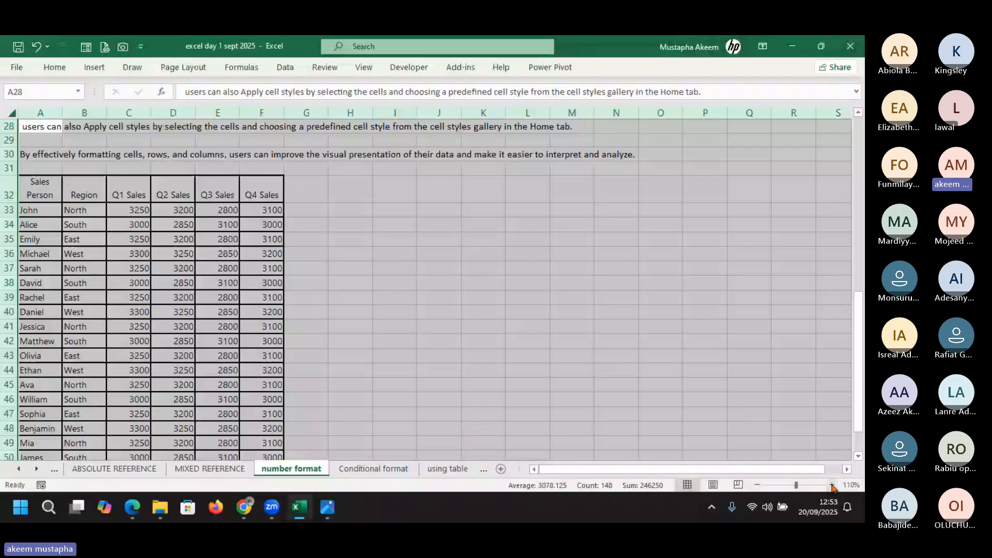
click(831, 486)
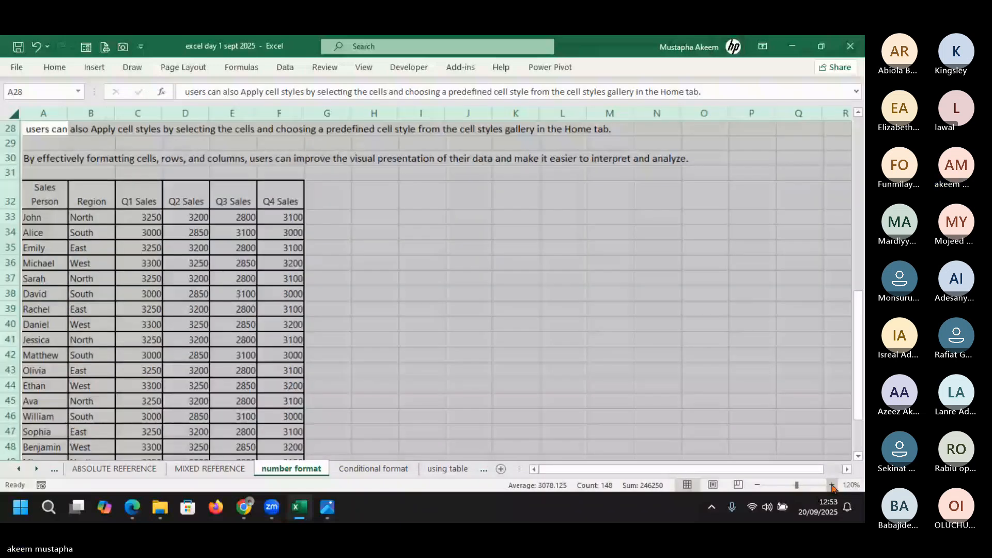
click(832, 485)
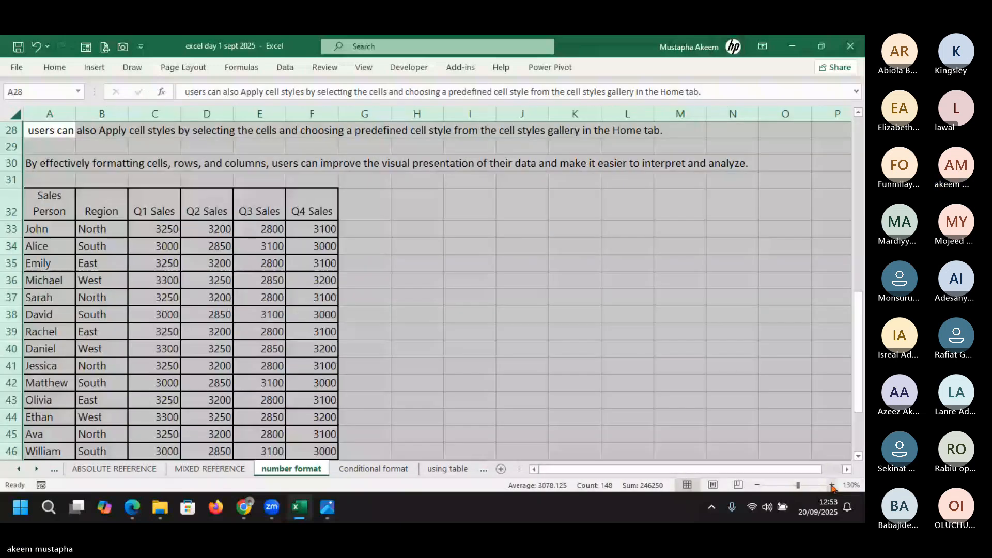
click(698, 412)
drag(801, 469, 596, 473)
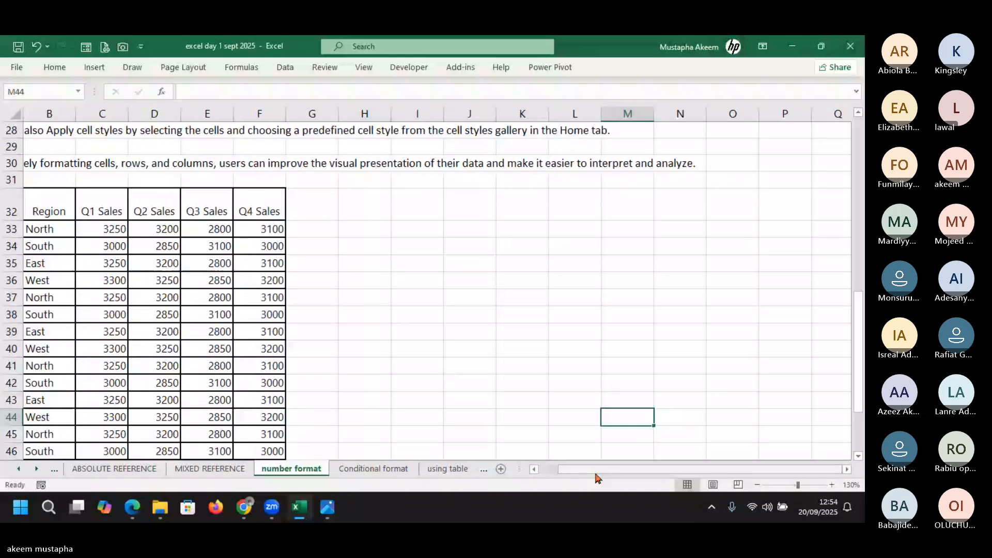
mouse_move(857, 356)
mouse_down()
mouse_move(846, 219)
mouse_move(859, 171)
mouse_move(864, 383)
mouse_move(863, 370)
mouse_up()
Review the sales table's header row and Q1 Sales column, then select G32
drag(75, 182, 295, 180)
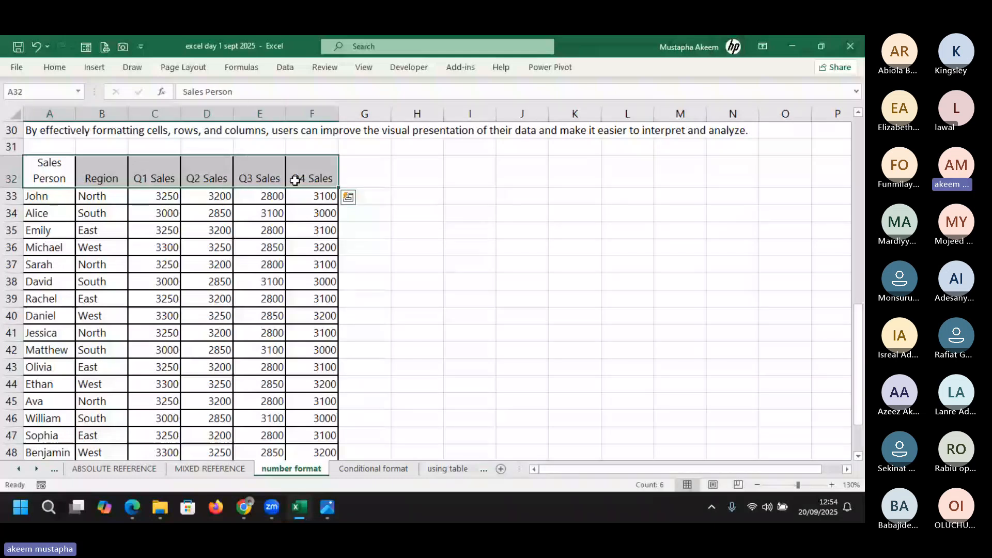
click(173, 177)
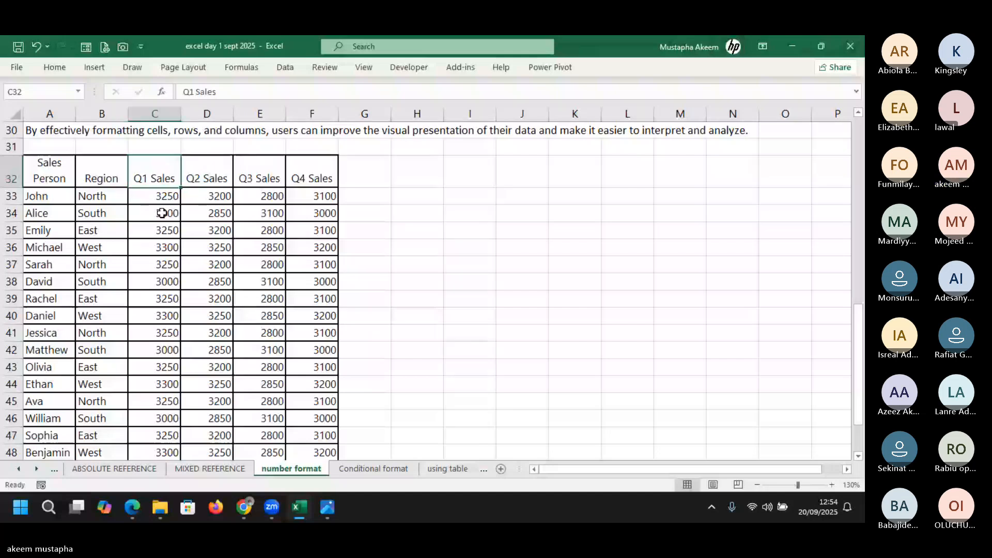
key(Down)
key(Down)
key(Down)
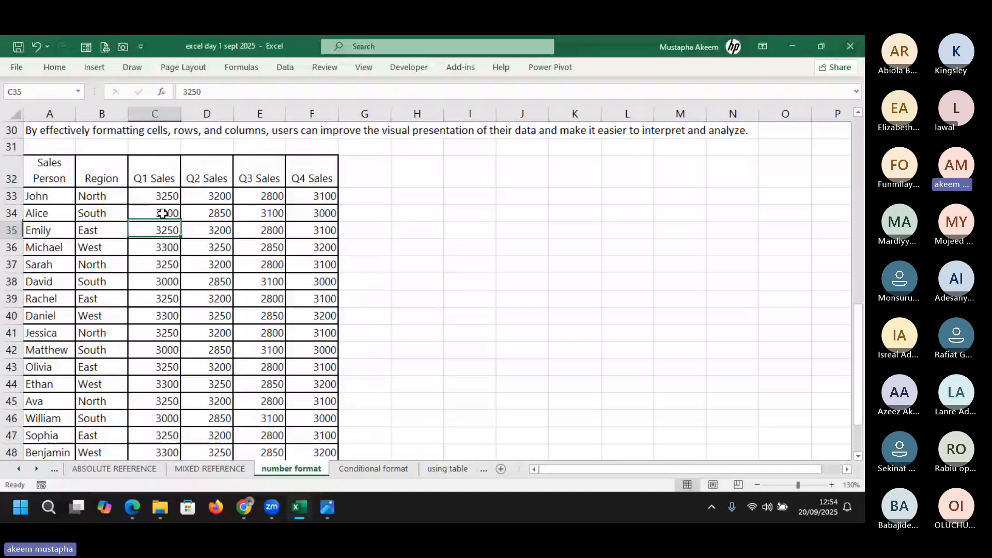
key(Down)
key(Down)
key(Down)
key(Down)
key(Down)
key(Down)
key(Down)
key(Down)
key(Down)
key(Down)
key(Down)
key(Down)
key(Down)
key(Down)
key(Down)
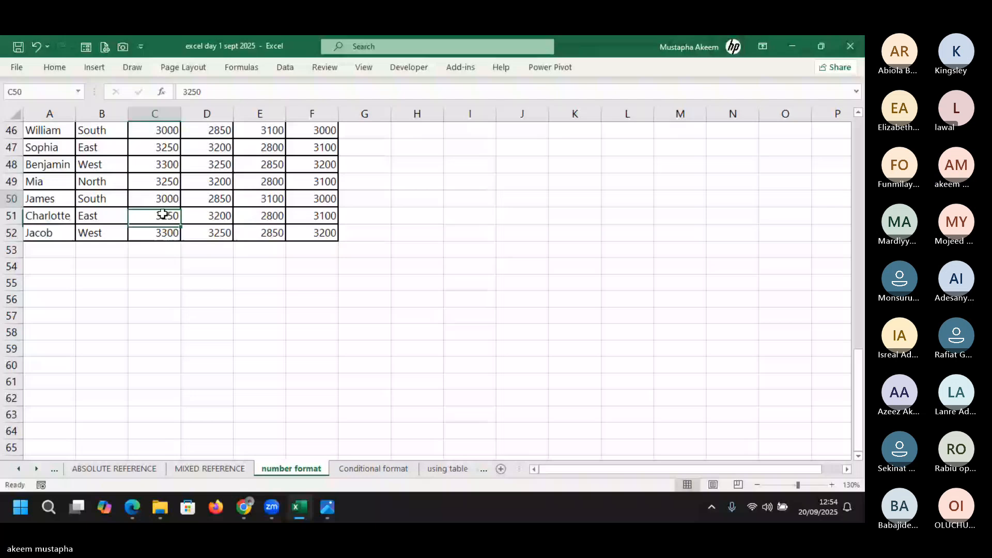
key(ctrl+Up)
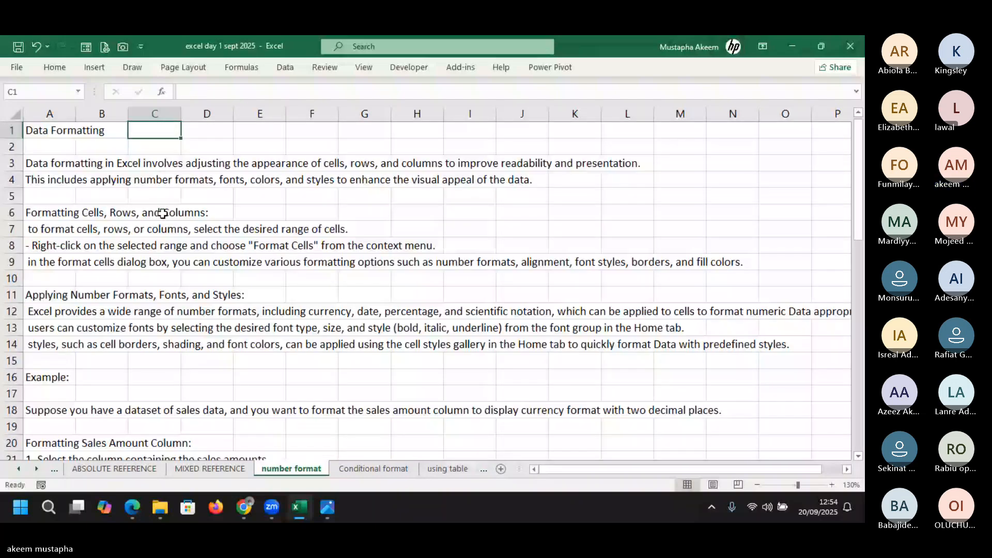
key(Down)
key(Down)
key(Down)
key(Down)
key(Down)
key(Down)
key(Down)
key(Down)
key(Down)
key(Down)
key(Down)
key(Down)
key(Down)
key(Down)
key(Down)
key(Down)
key(Down)
key(Down)
key(Down)
key(Down)
key(Down)
key(Down)
key(Down)
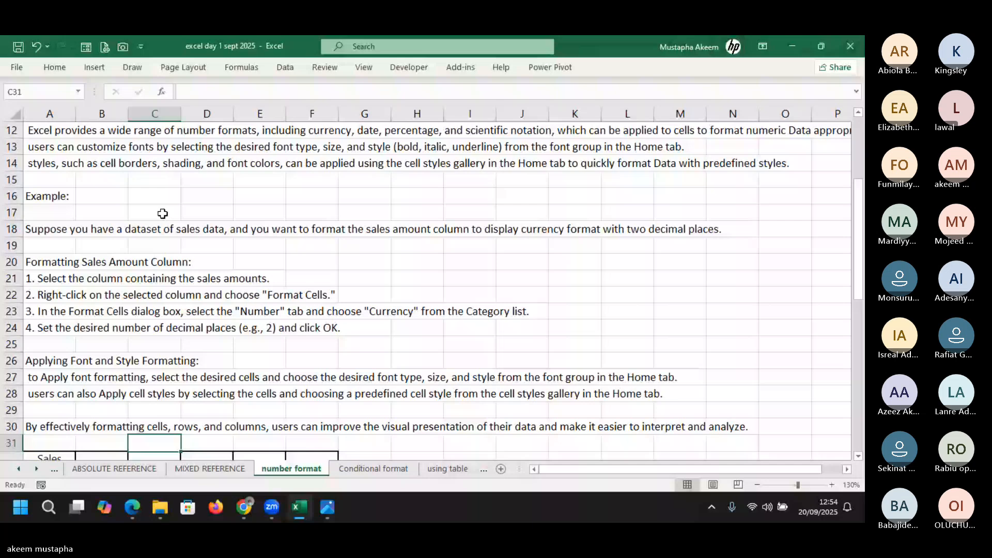
key(Down)
key(Down)
key(Down)
key(Down)
key(Down)
key(Down)
key(Down)
key(Down)
key(Down)
key(Down)
key(Down)
key(Down)
key(Down)
key(Down)
key(Down)
key(Down)
key(Down)
key(Down)
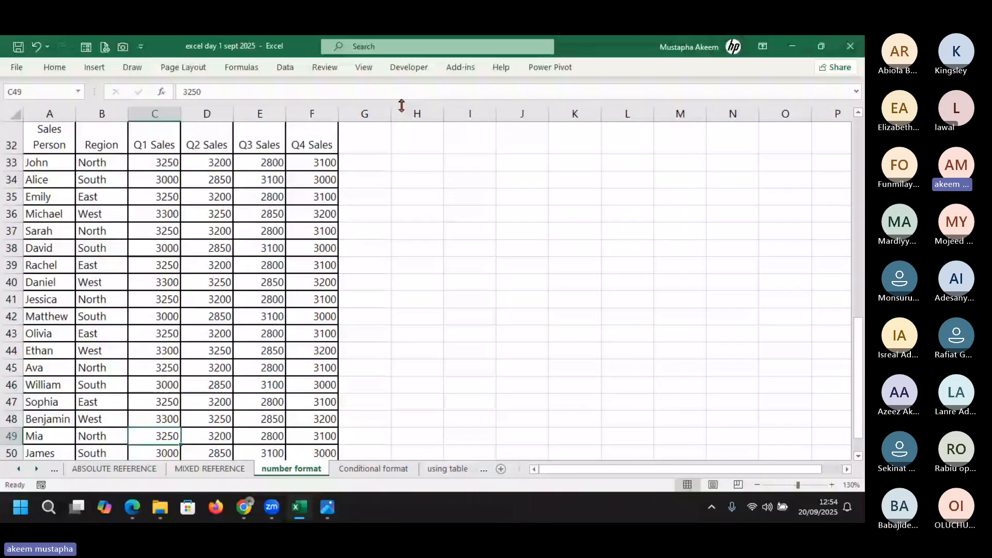
click(368, 147)
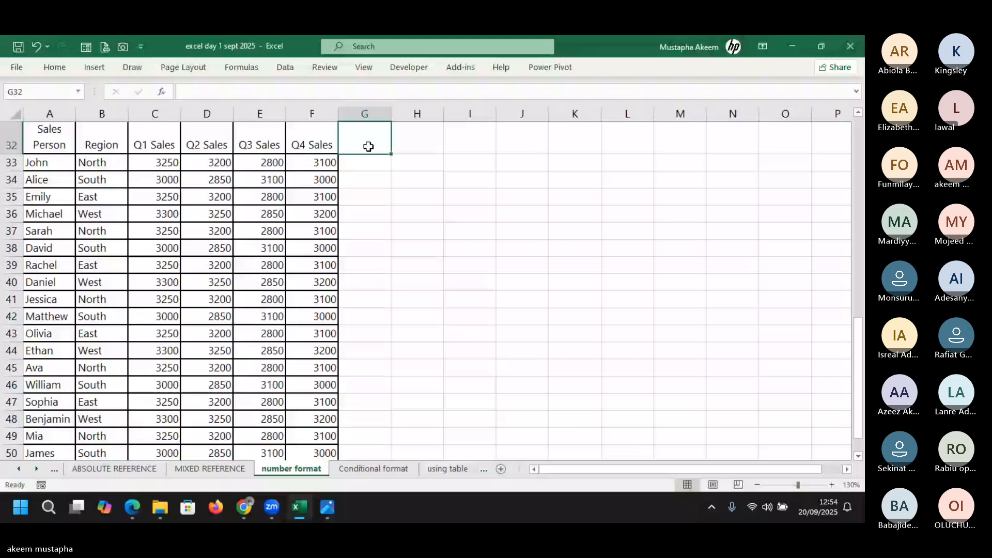
Type the headings 'date' in G32 and 'phone numner' in H32
text(date)
click(414, 146)
text(pho)
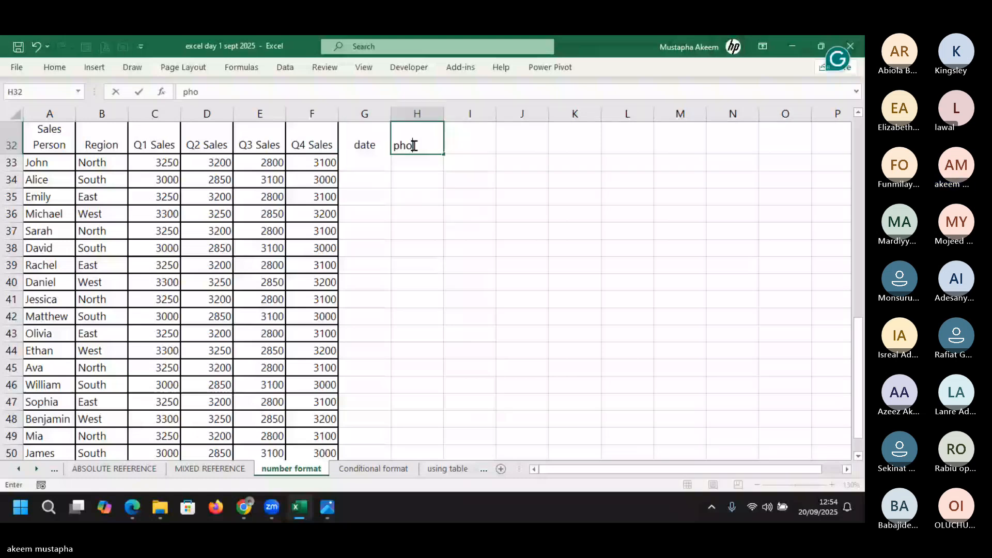
text(ne )
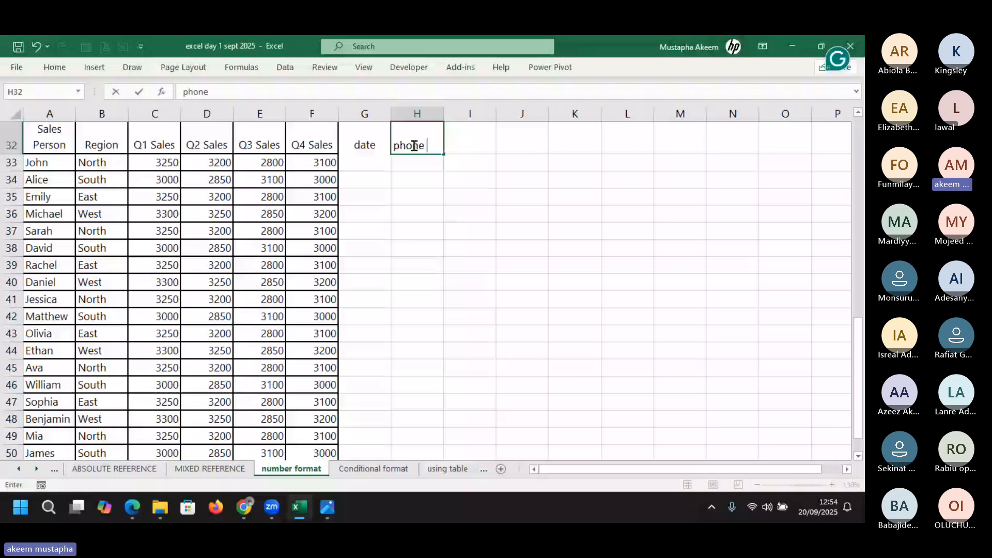
text(numn)
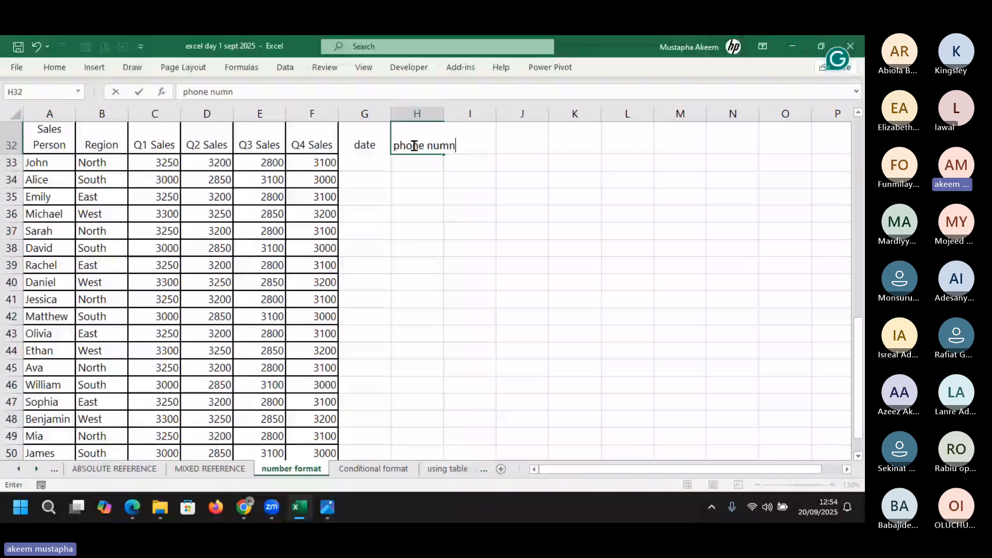
text(er)
key(Return)
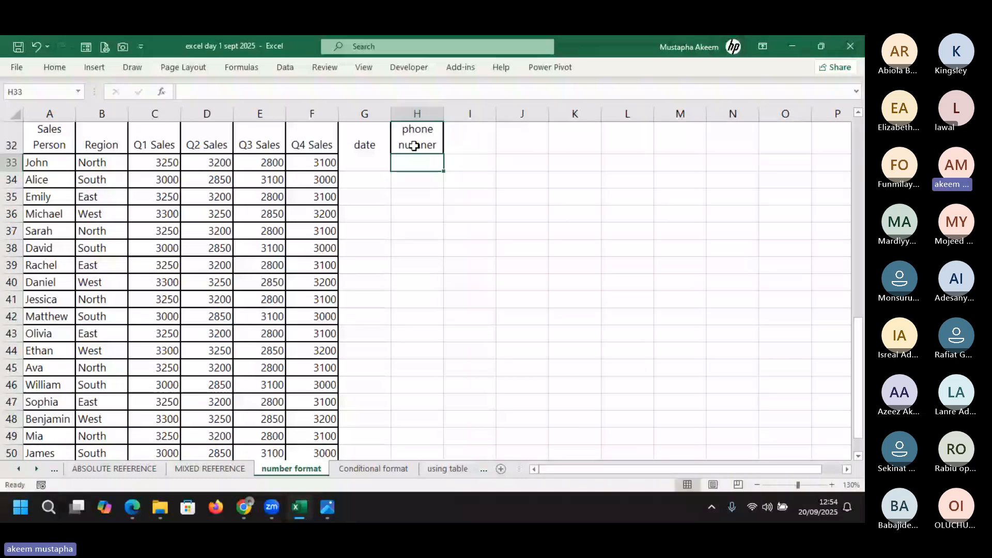
click(353, 141)
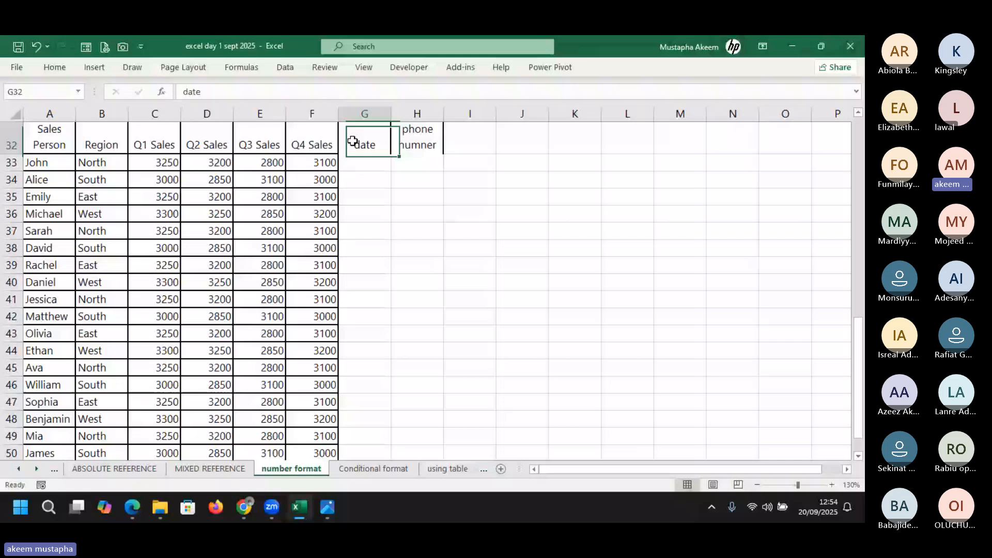
Enter the heading 'decimal' in I32
click(457, 143)
text(qu)
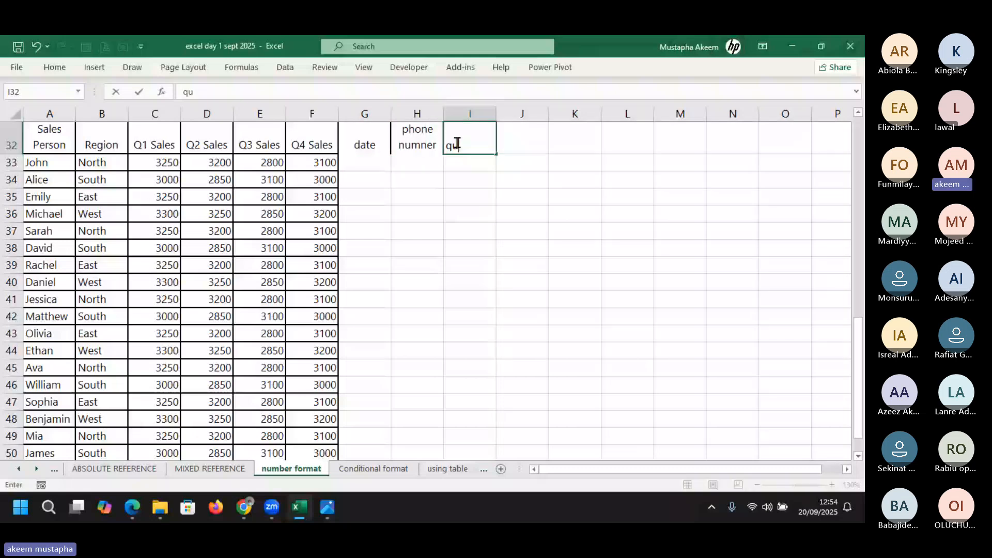
text(taer)
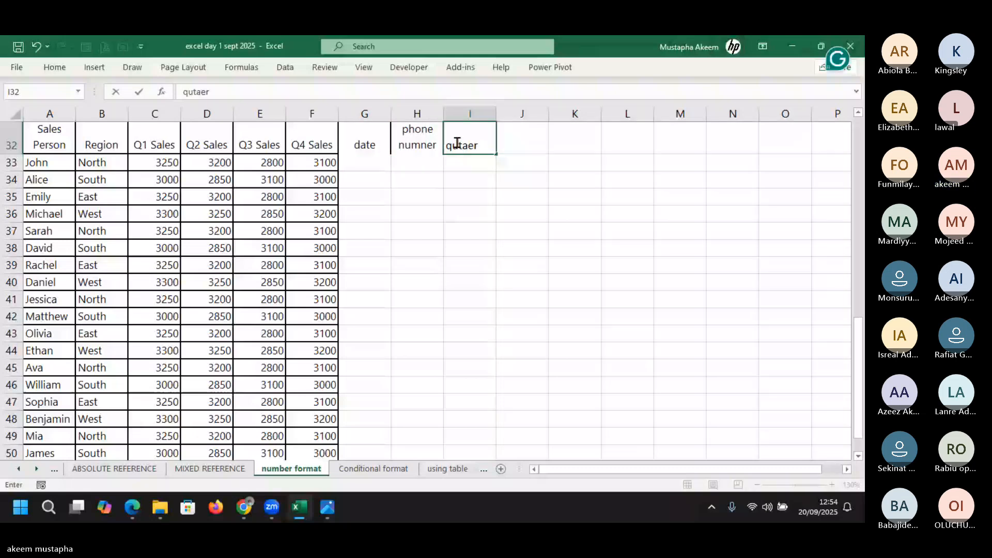
key(BackSpace)
key(BackSpace)
key(BackSpace)
key(BackSpace)
key(BackSpace)
key(BackSpace)
text(dec)
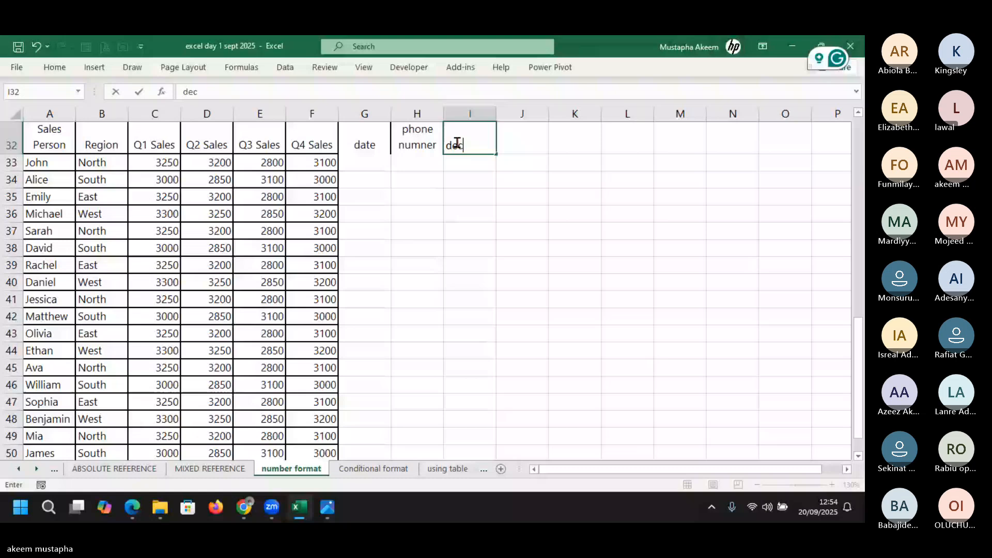
text(i)
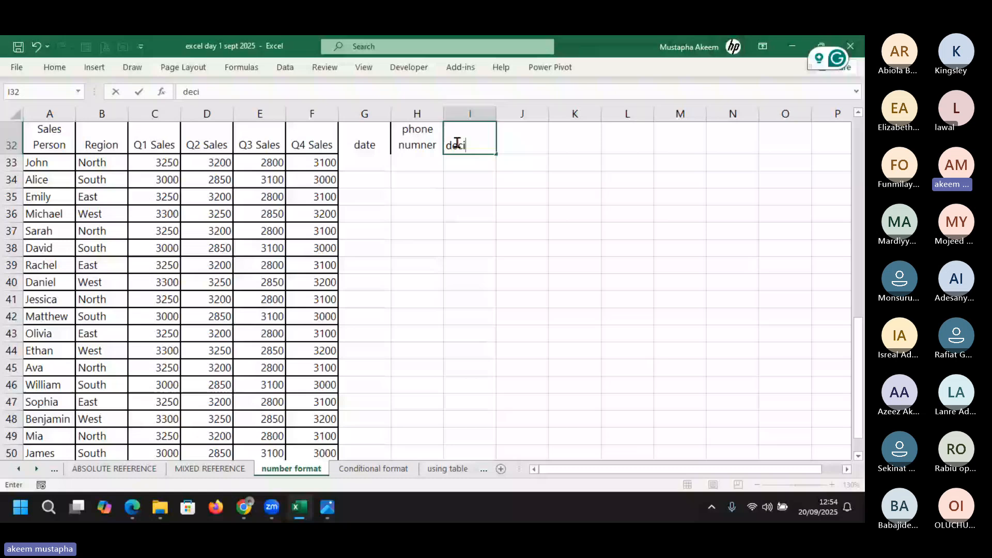
text(mal)
click(156, 158)
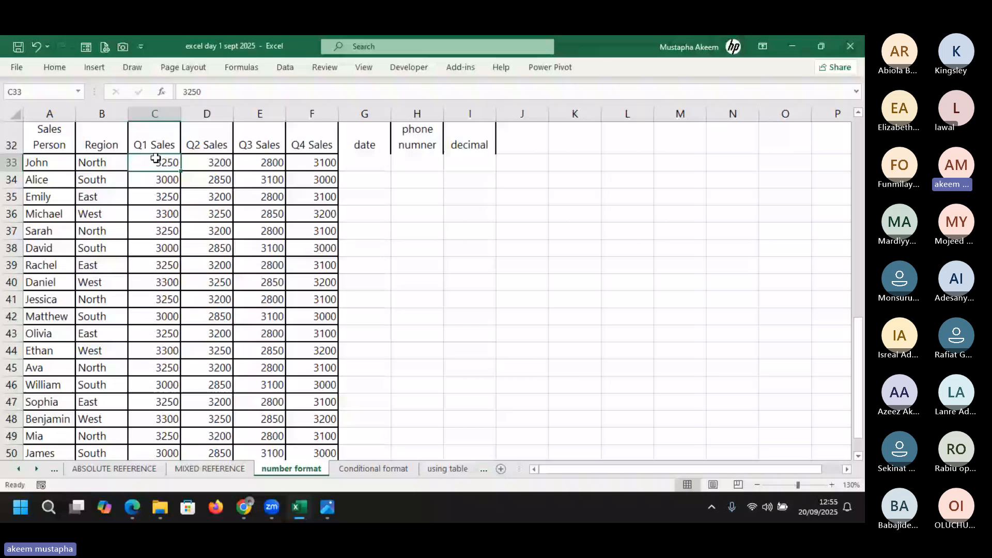
Browse the Format Cells Number, Font and Fill tabs without applying, then select the Q1 Sales values in column C
click(56, 69)
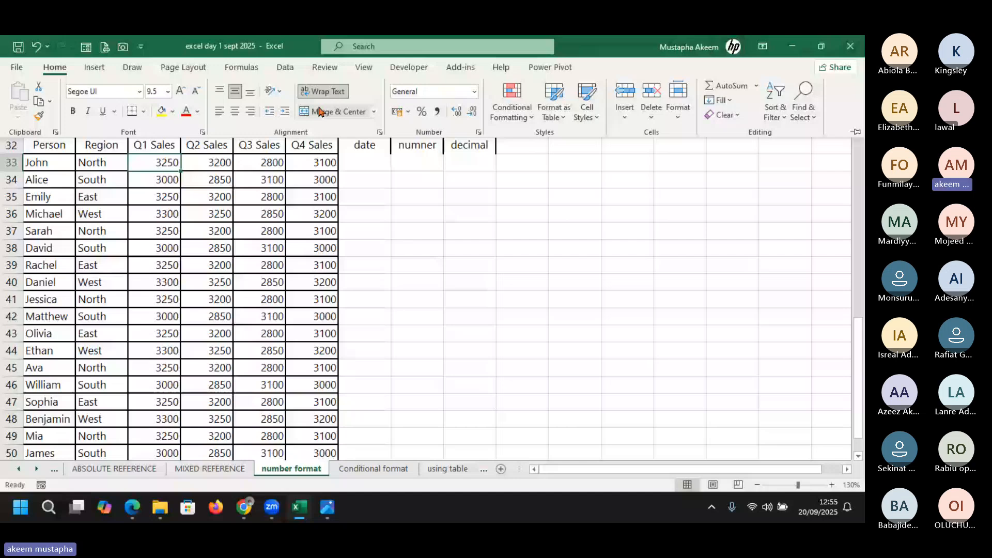
click(479, 133)
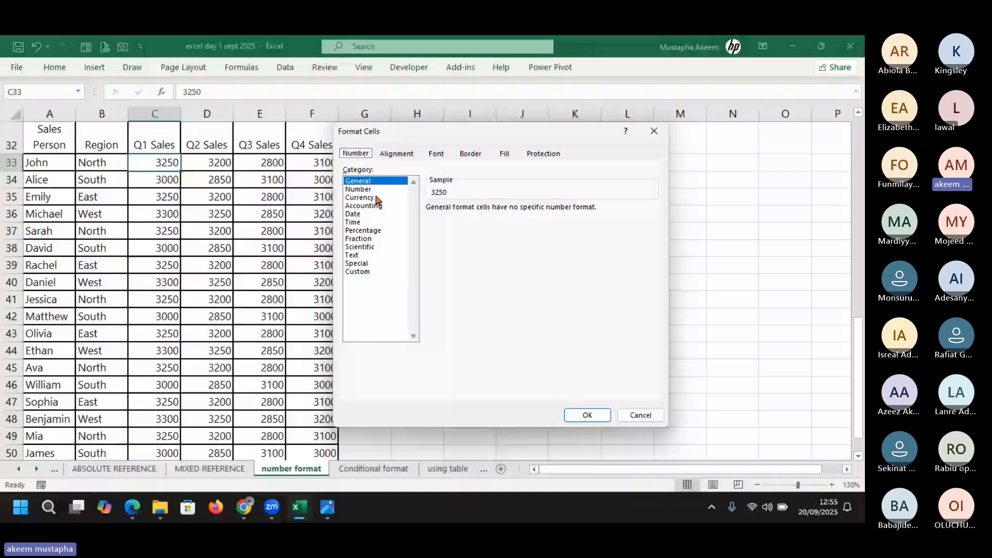
click(368, 198)
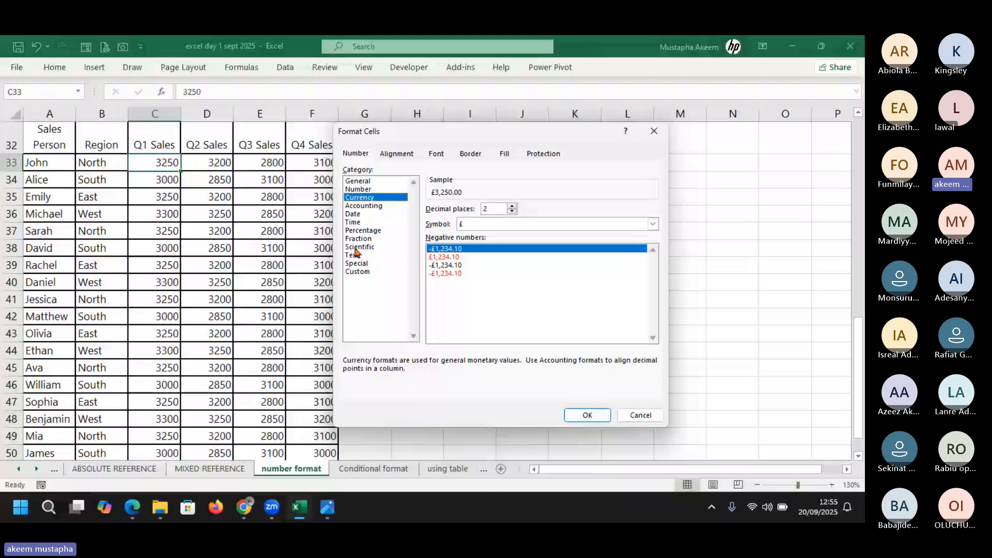
click(437, 154)
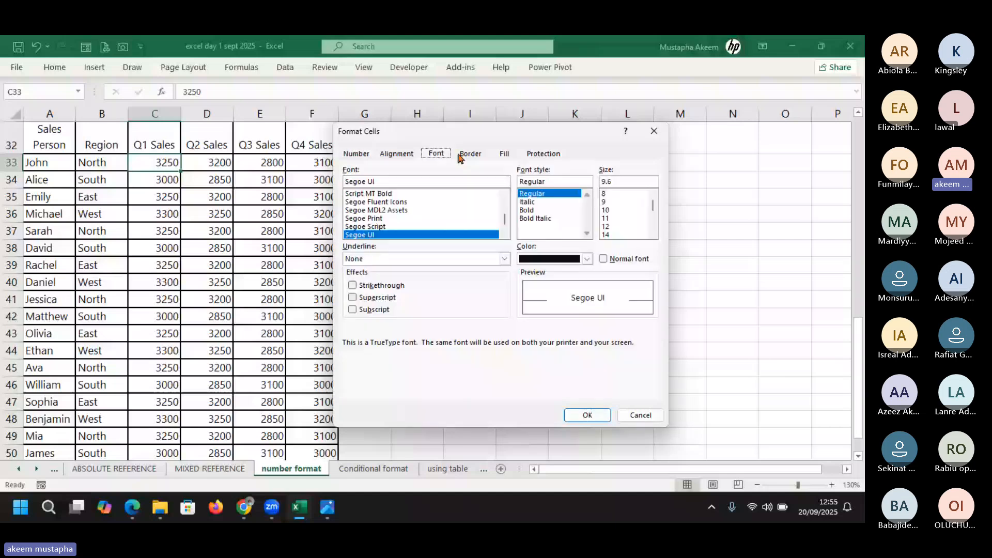
click(505, 154)
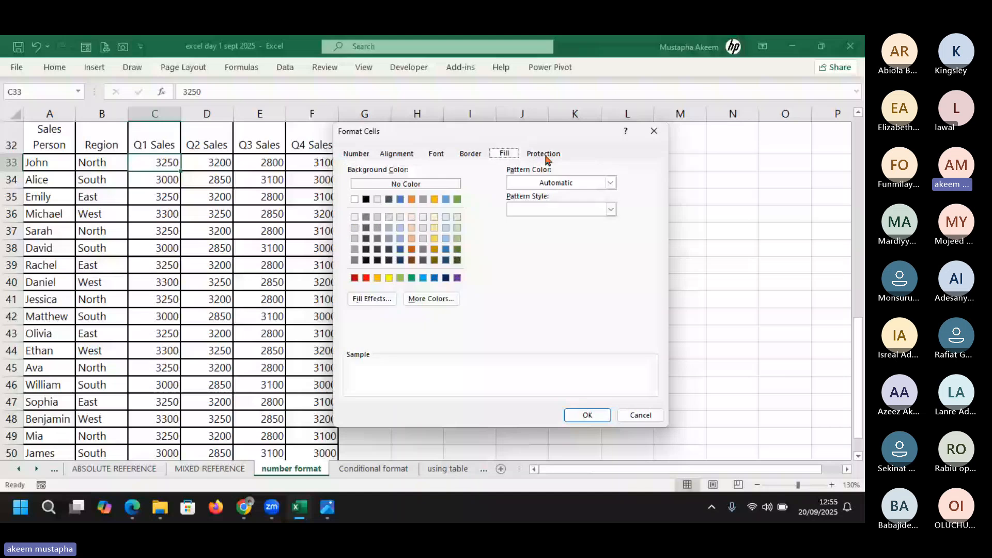
click(356, 154)
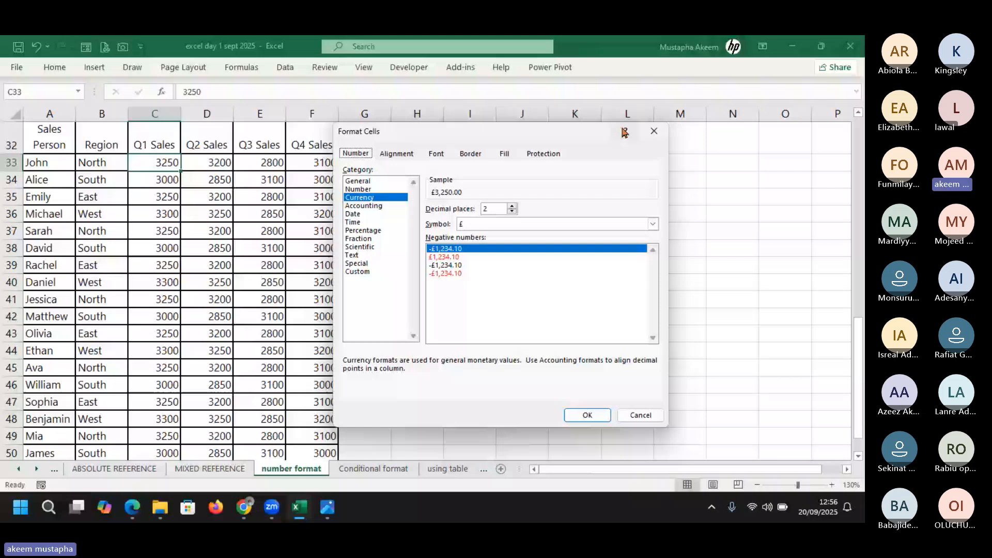
key(Escape)
drag(155, 163, 153, 447)
Format Q1 Sales as Number with 0 decimal places and a thousands separator, e.g. 3,250
key(ctrl+1)
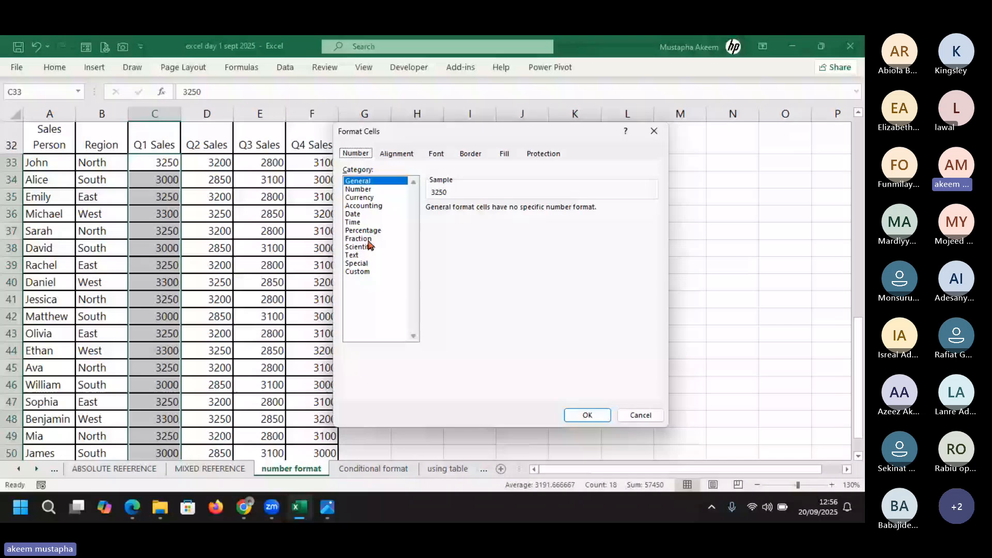
click(360, 189)
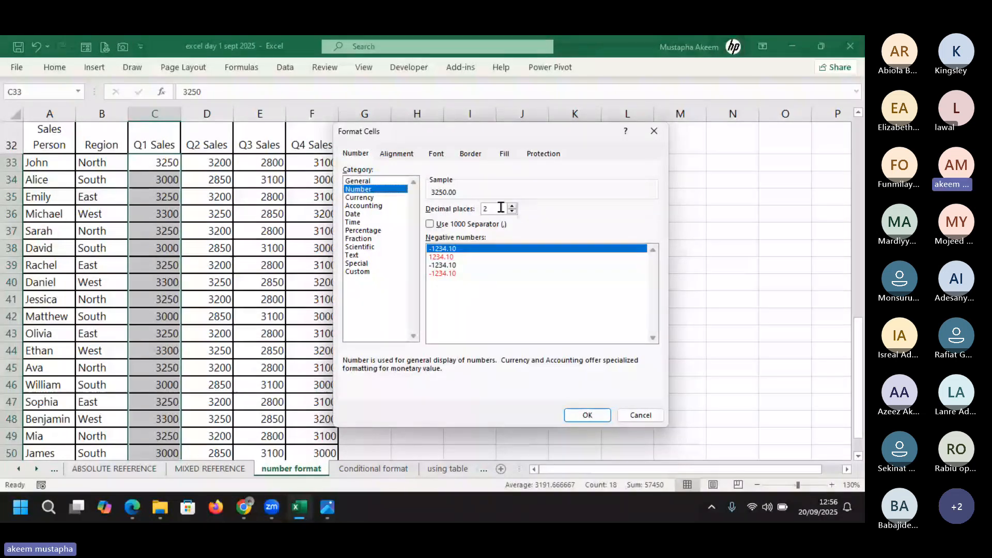
click(430, 226)
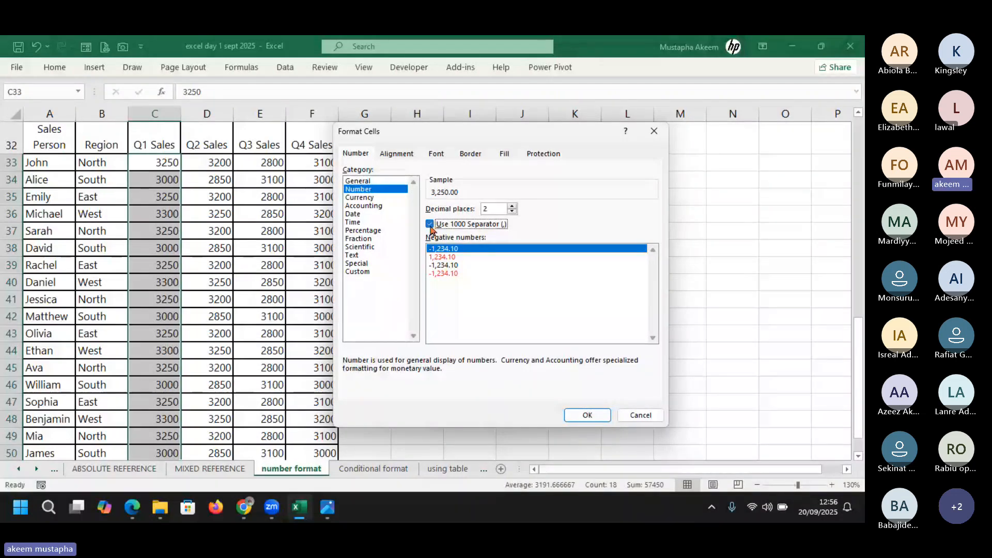
click(430, 225)
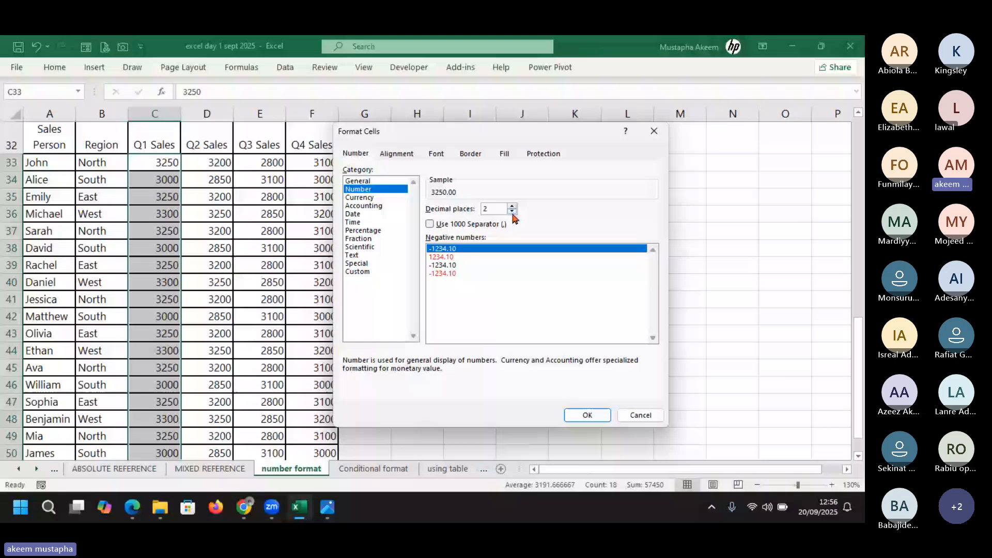
click(512, 212)
click(512, 211)
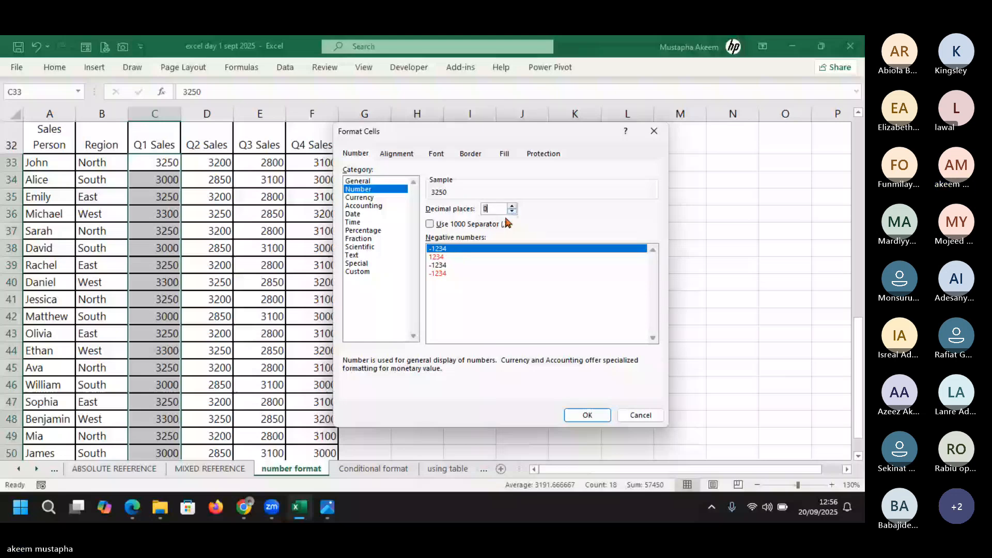
click(434, 225)
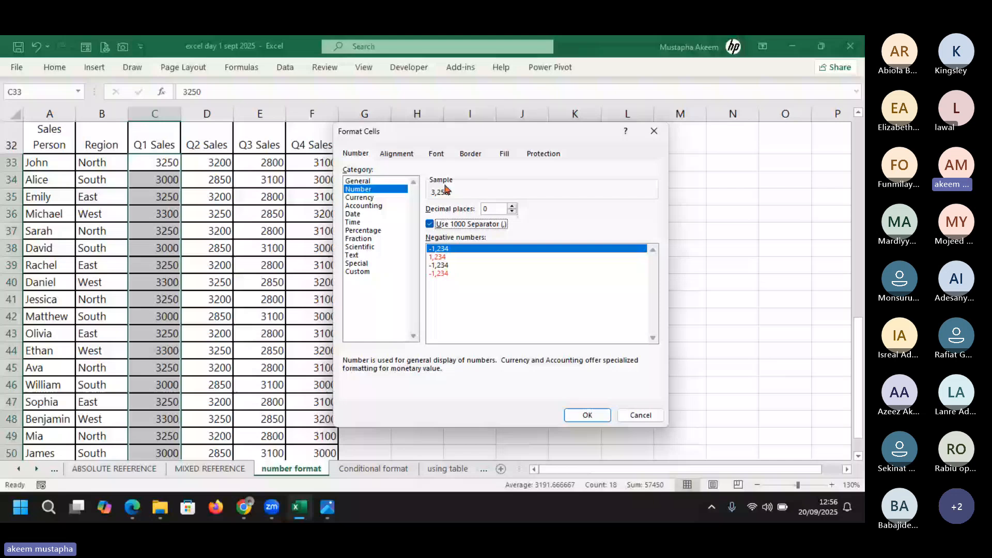
click(512, 206)
click(512, 206)
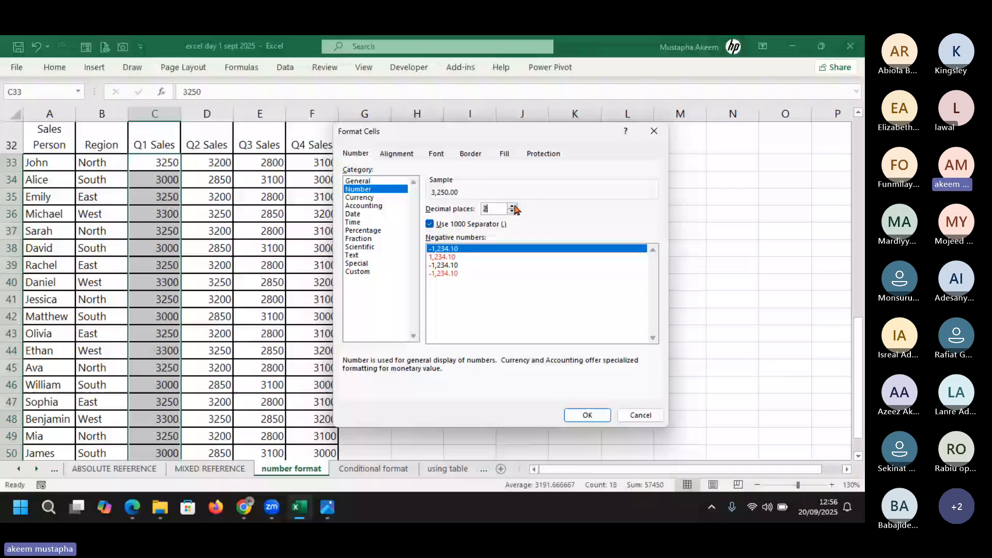
click(512, 206)
click(513, 206)
click(512, 206)
click(512, 206)
click(512, 206)
click(512, 206)
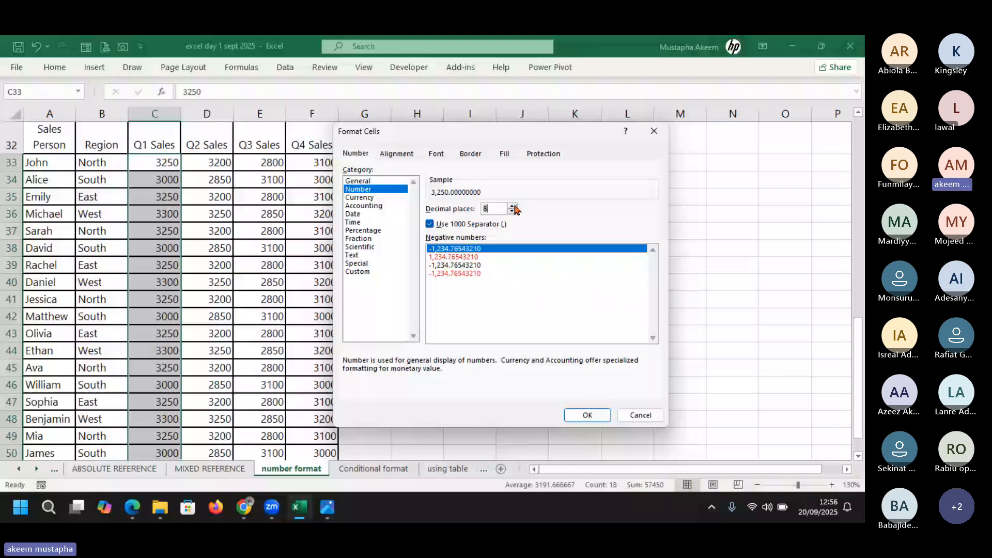
click(512, 207)
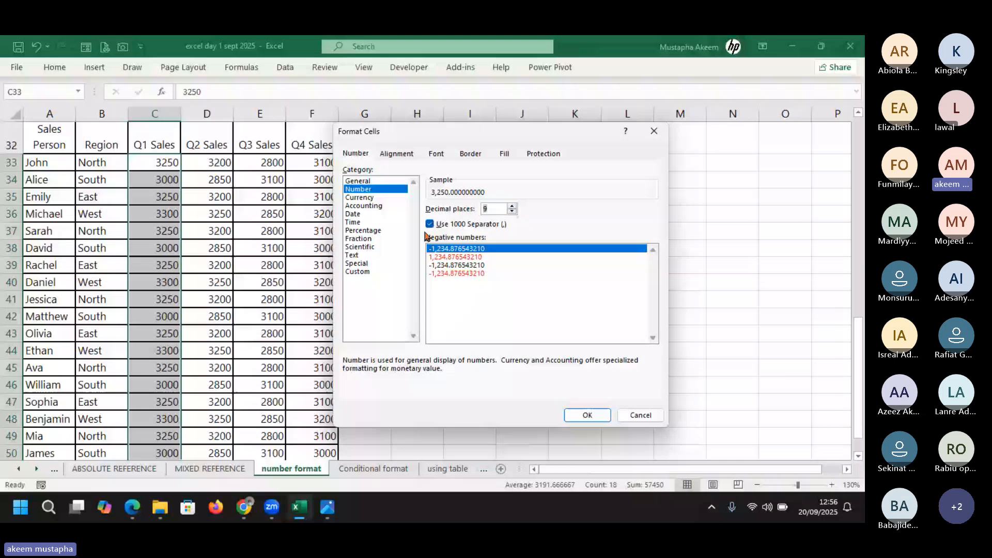
click(509, 224)
click(511, 213)
click(511, 212)
click(512, 213)
click(511, 212)
click(511, 212)
click(511, 212)
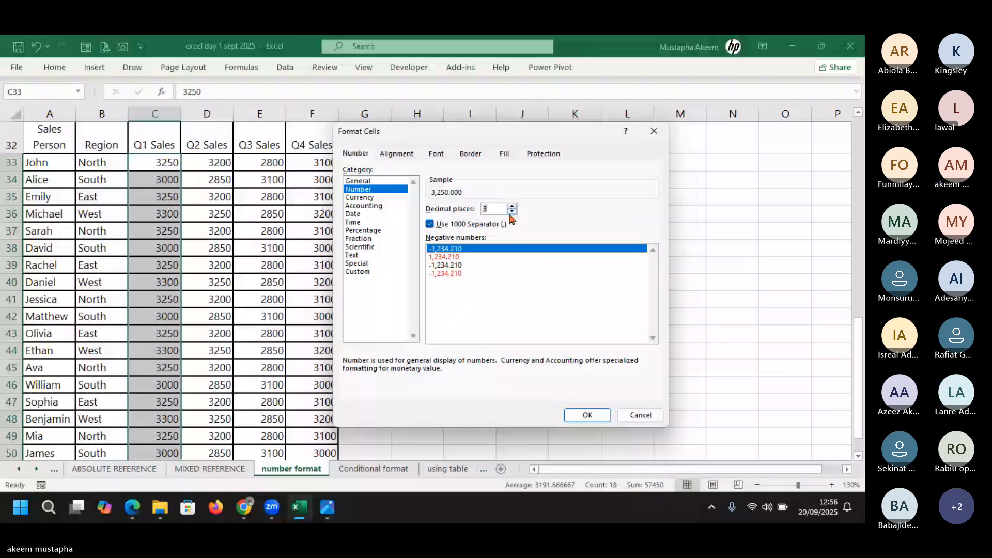
click(511, 212)
click(511, 212)
click(512, 212)
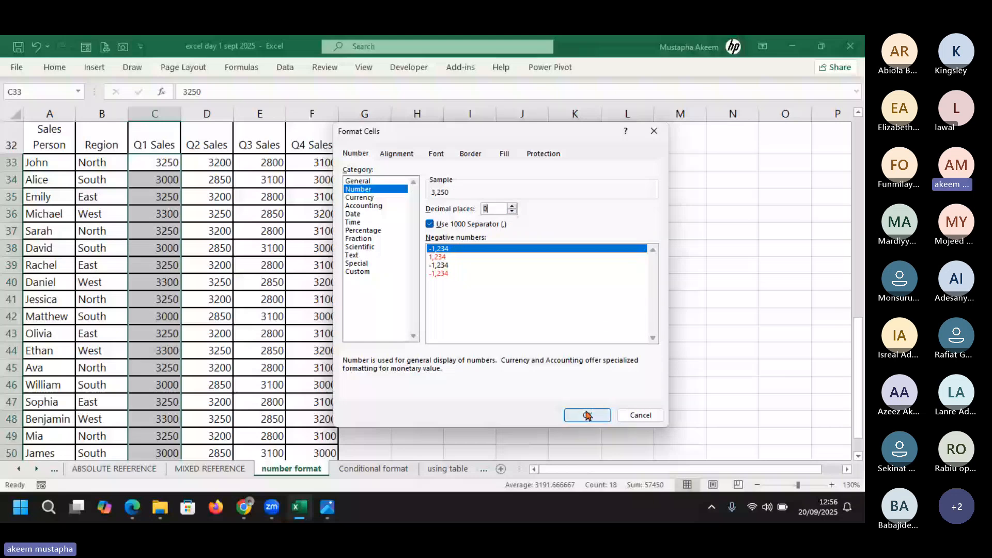
click(587, 415)
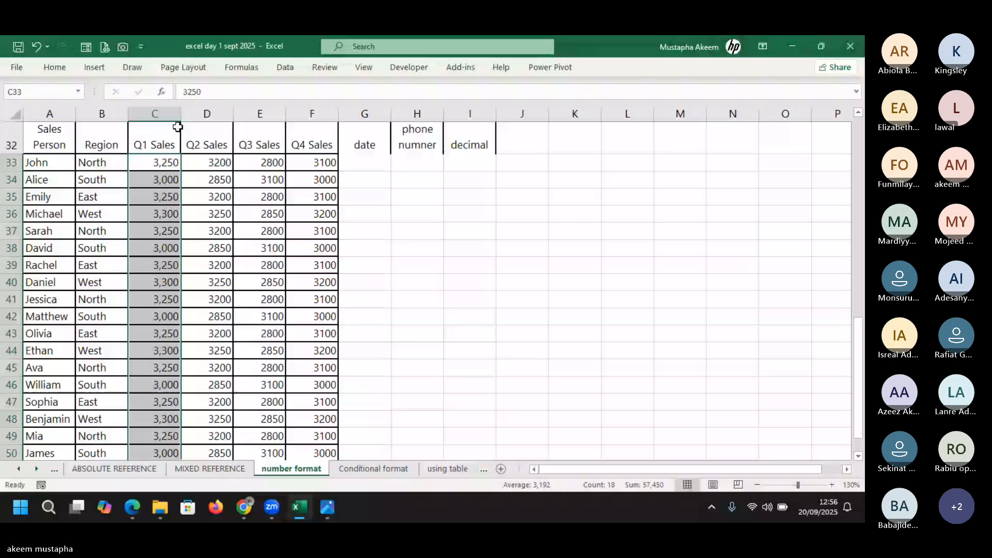
Widen column C to fit the numbers and pick the Currency format for the Q2 Sales figures
drag(181, 115, 187, 118)
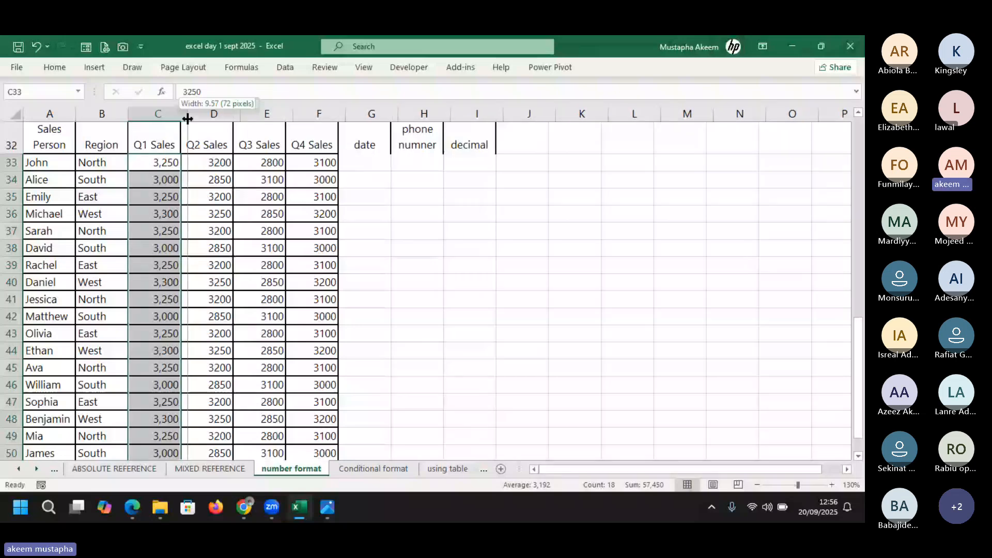
drag(187, 118, 193, 117)
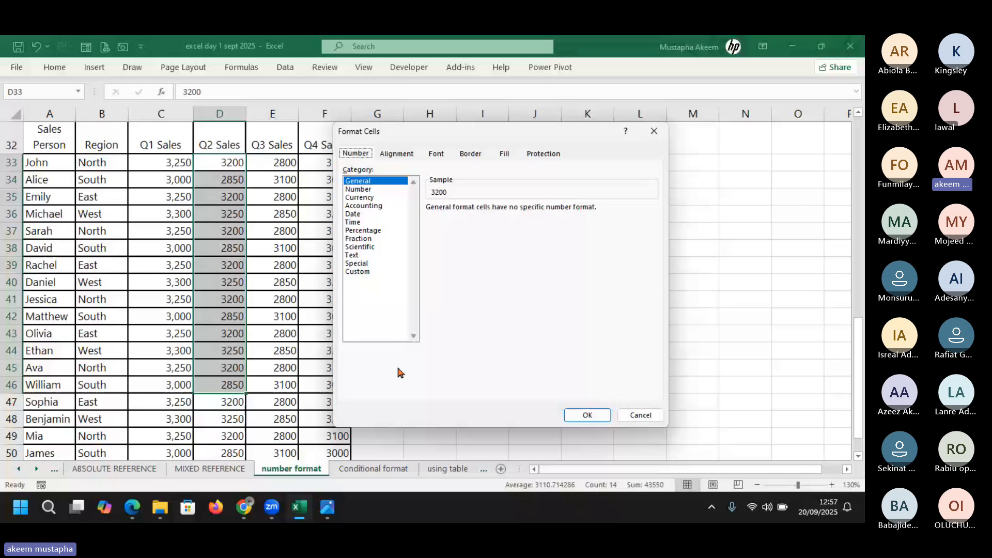
click(361, 189)
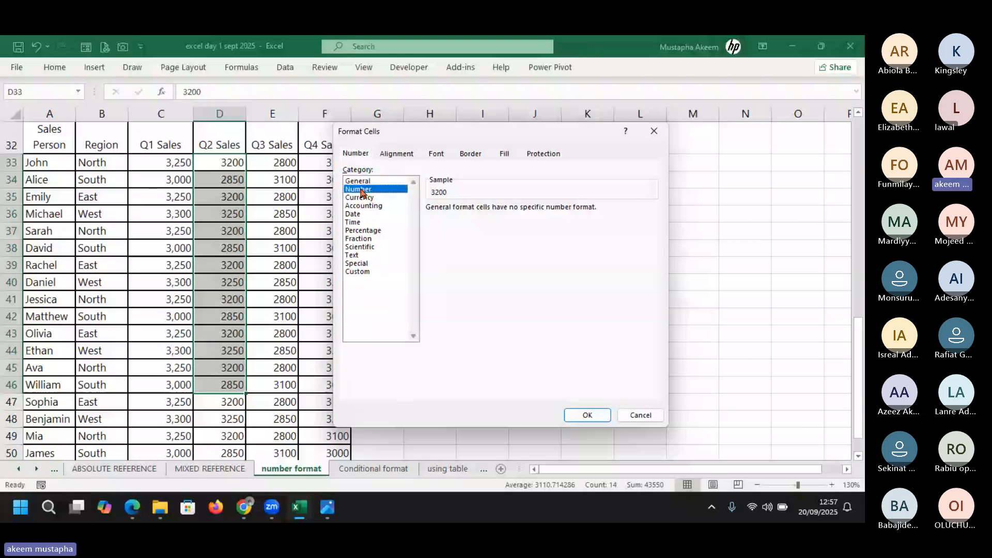
click(364, 197)
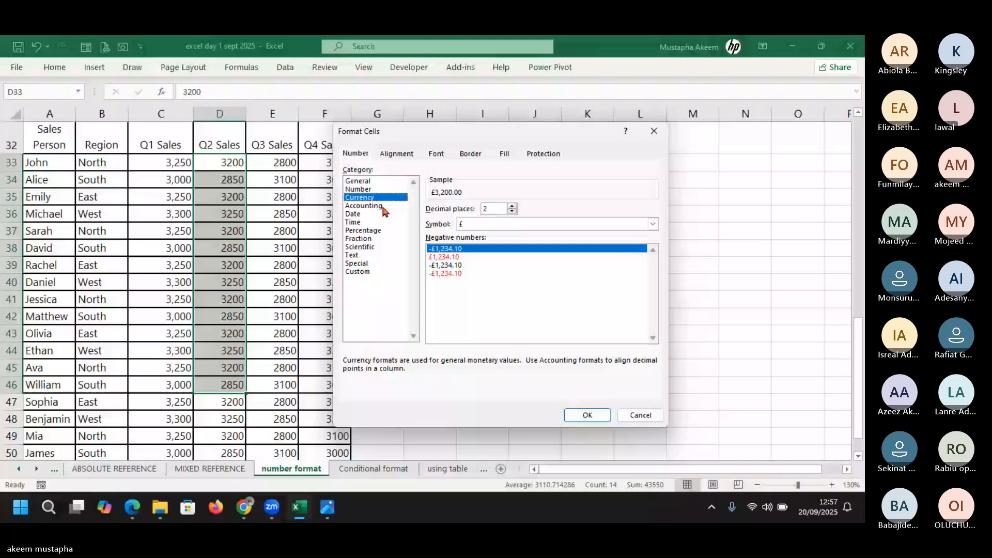
mouse_move(275, 502)
mouse_move(244, 506)
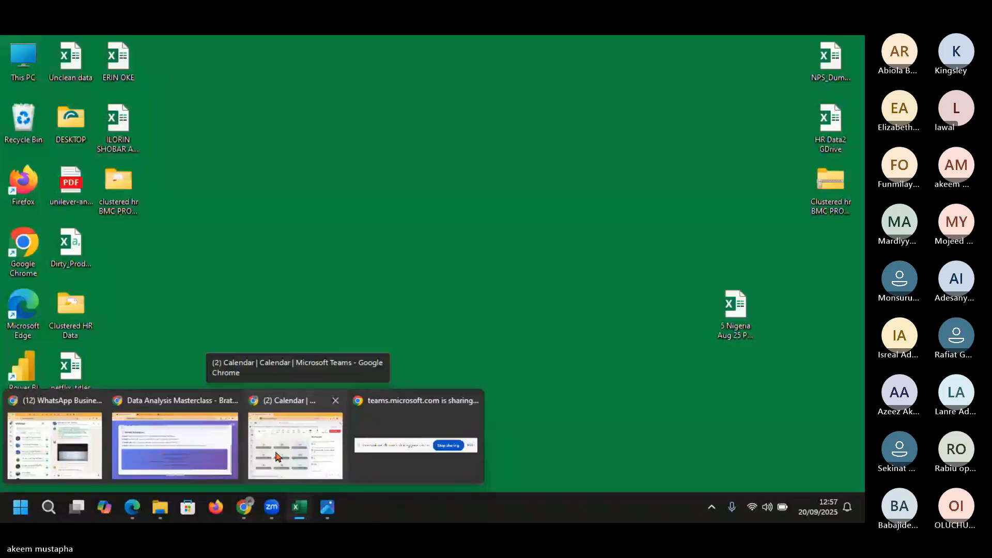
click(278, 457)
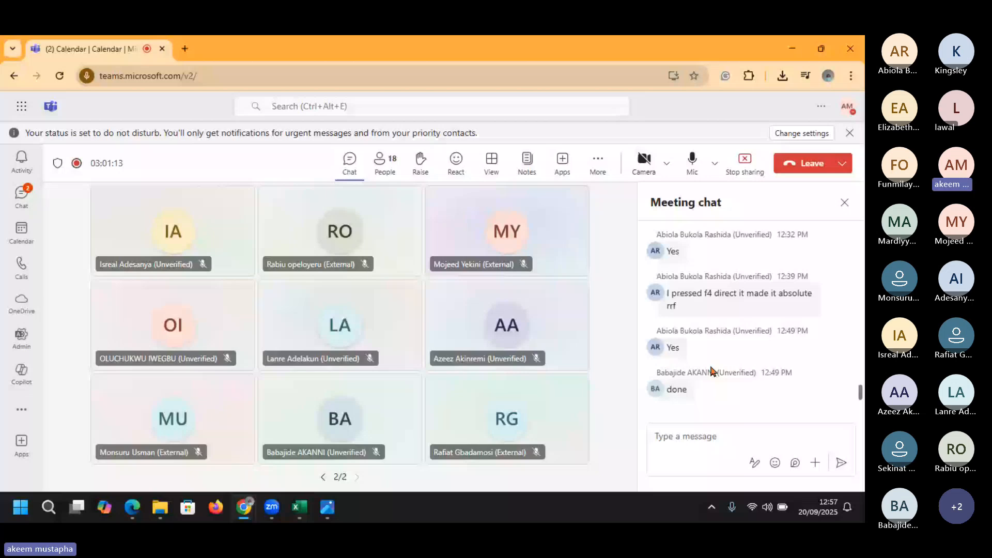
click(300, 506)
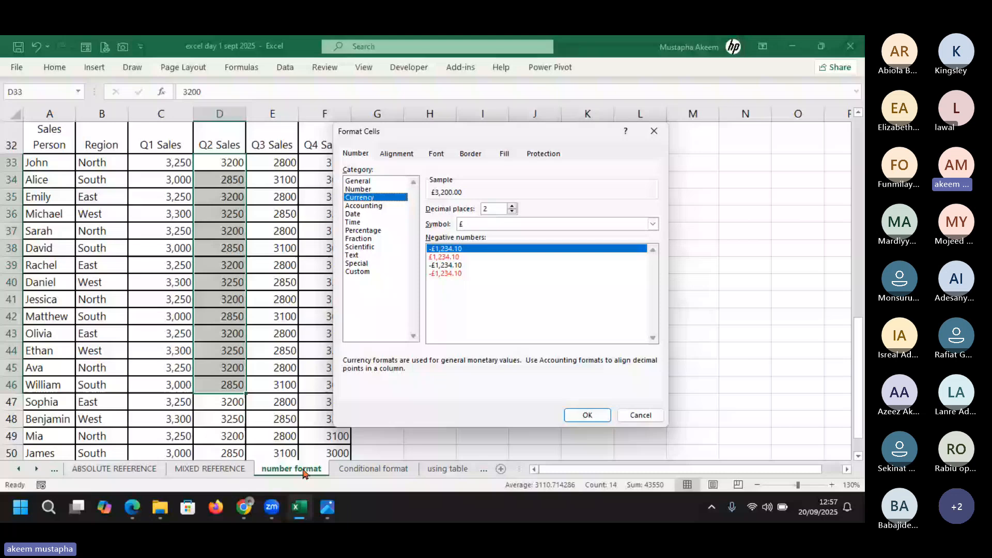
Switch the currency symbol from £ to ₦ (Edo), previewing ₦3,200.00 with 2 decimals
click(653, 223)
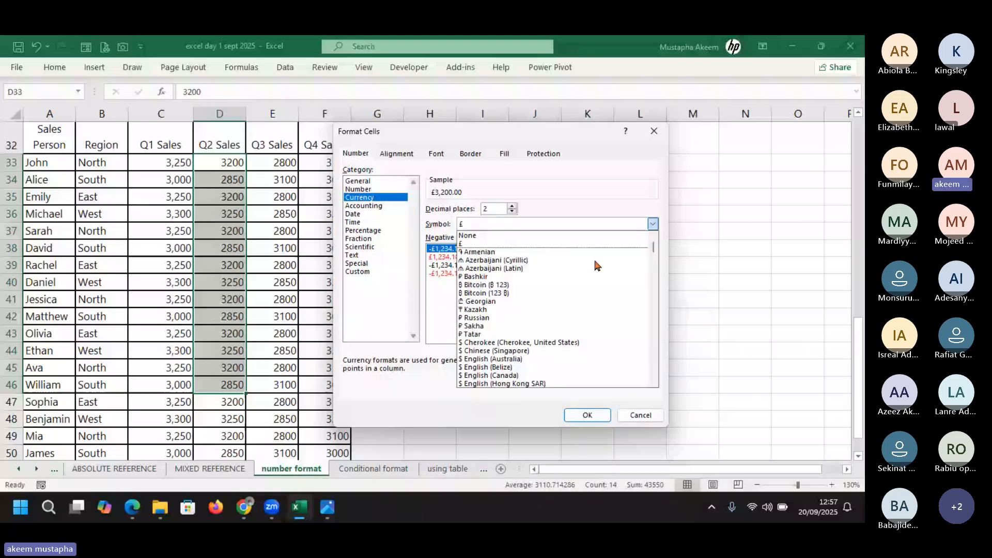
click(654, 383)
click(653, 383)
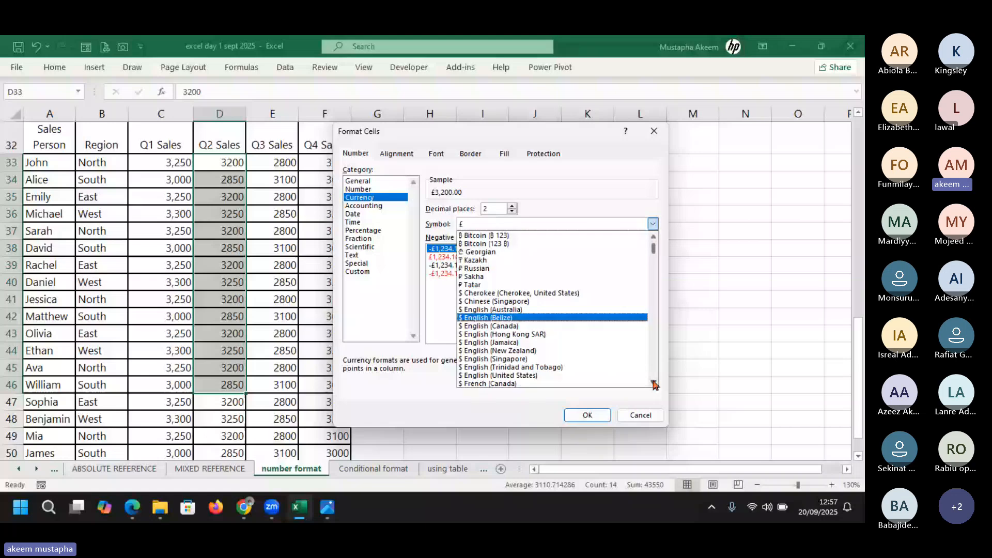
click(653, 383)
click(654, 383)
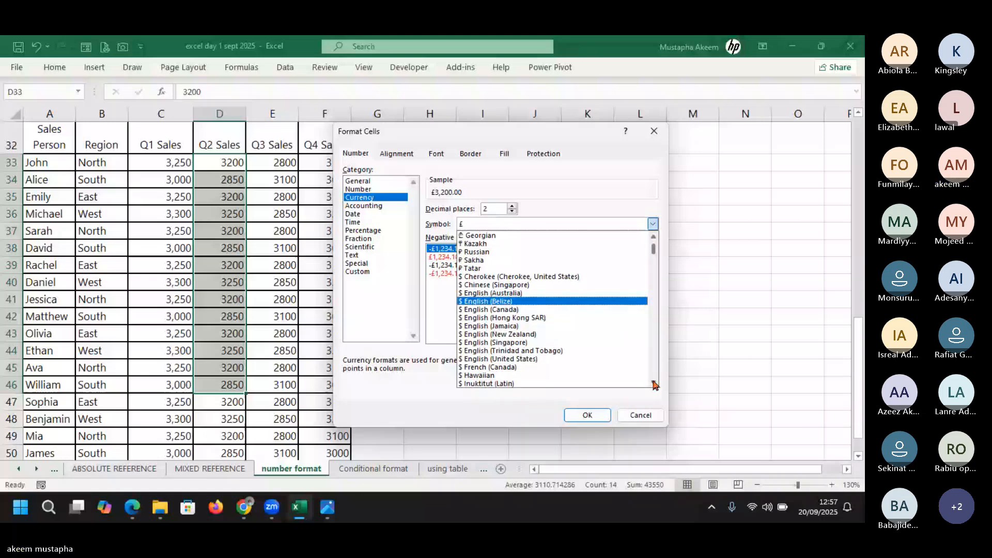
click(654, 383)
click(653, 383)
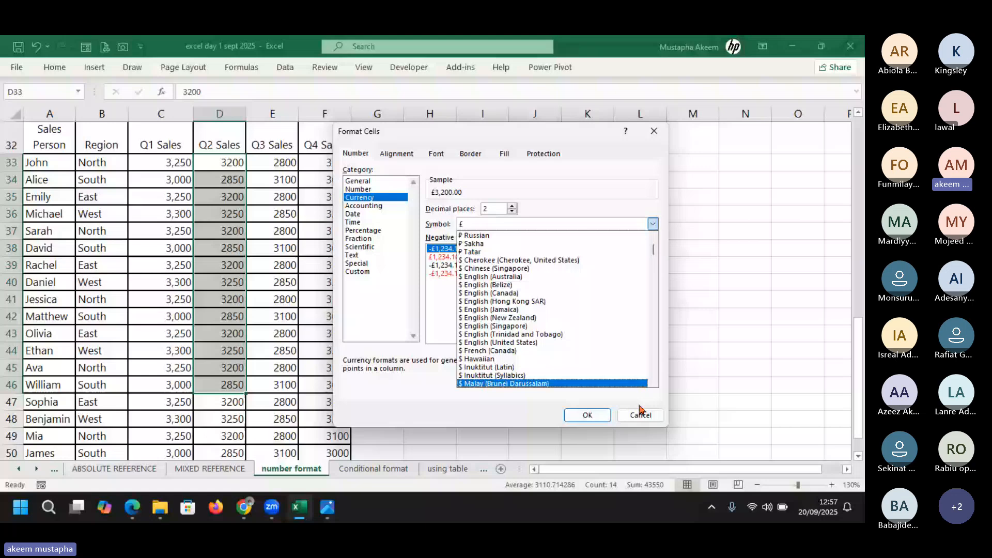
click(654, 383)
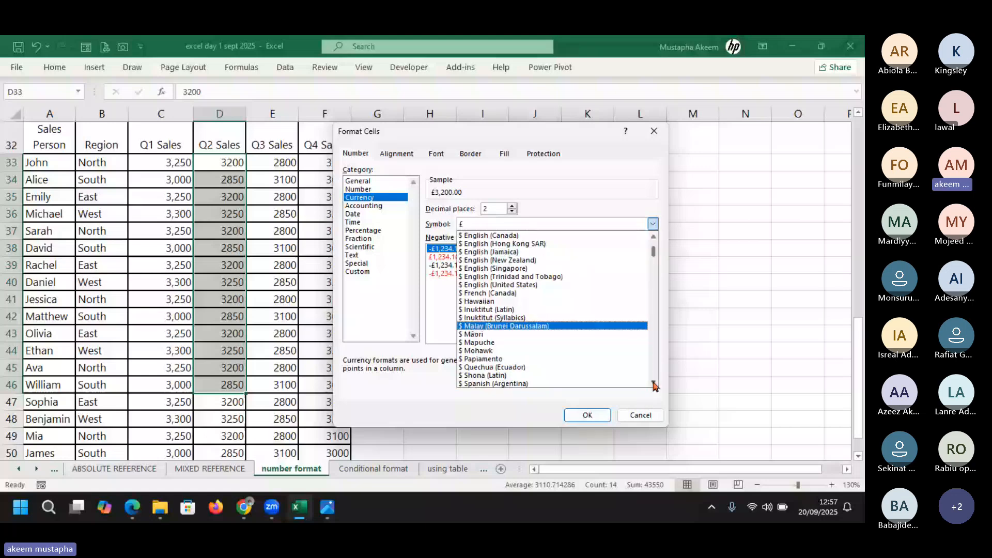
scroll(653, 383, down, 5)
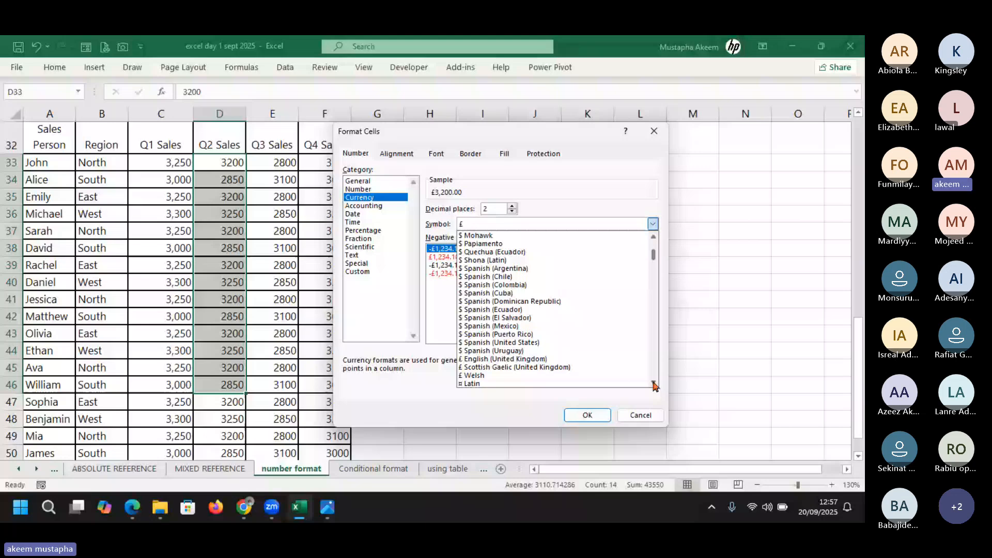
scroll(654, 384, down, 6)
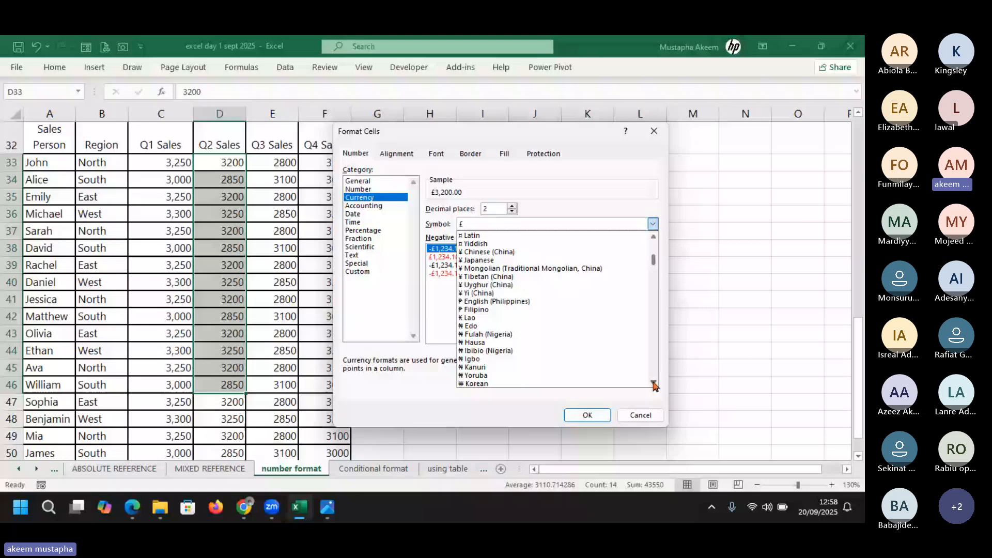
click(653, 383)
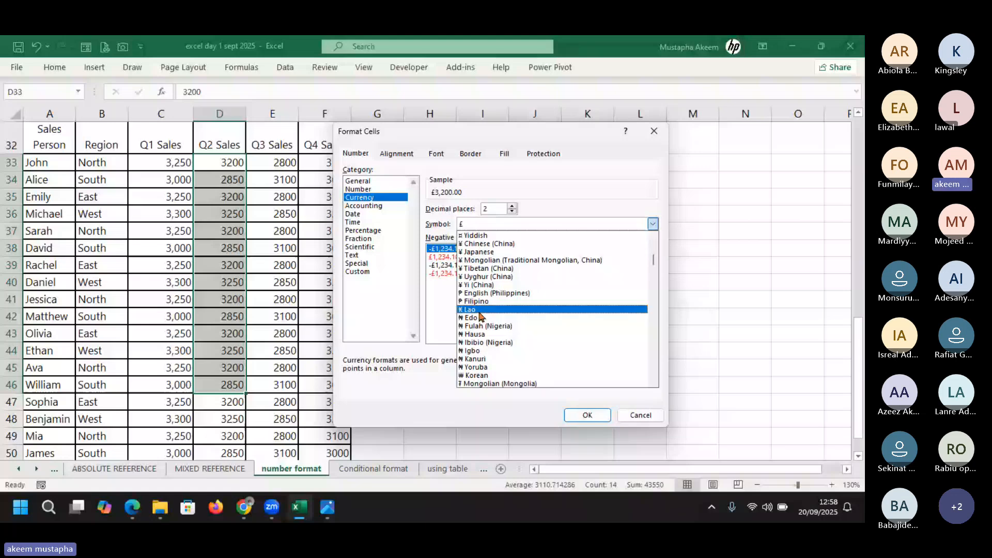
click(480, 318)
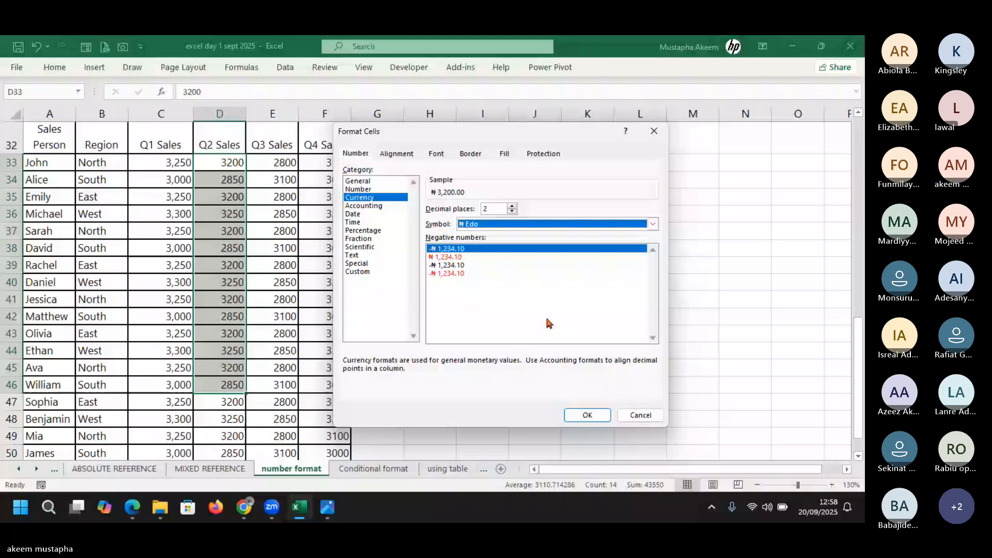
click(588, 415)
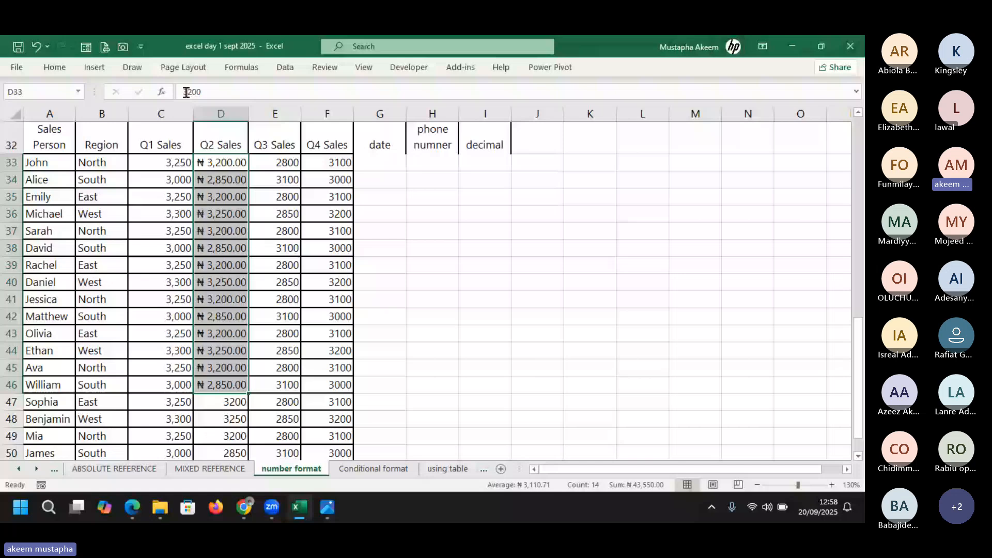
click(224, 91)
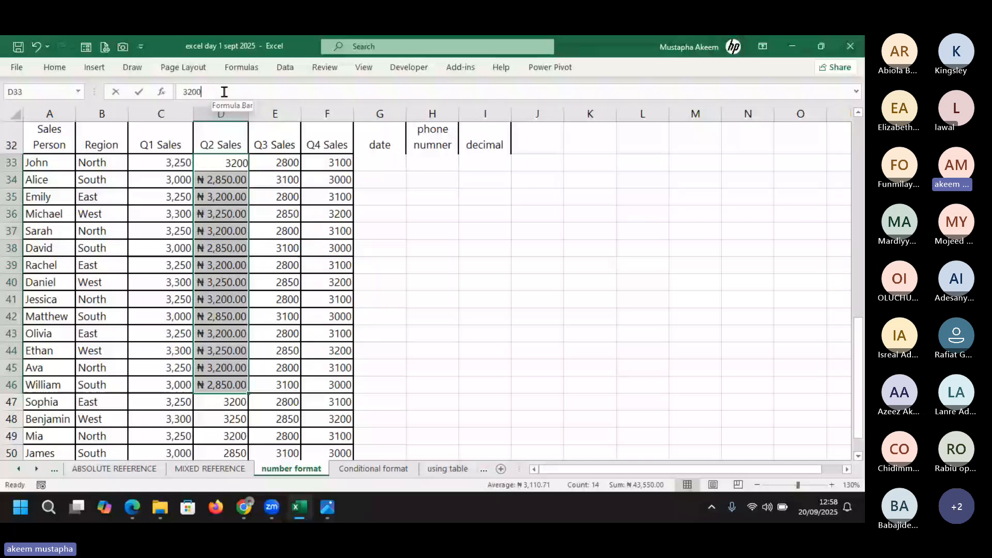
key(Return)
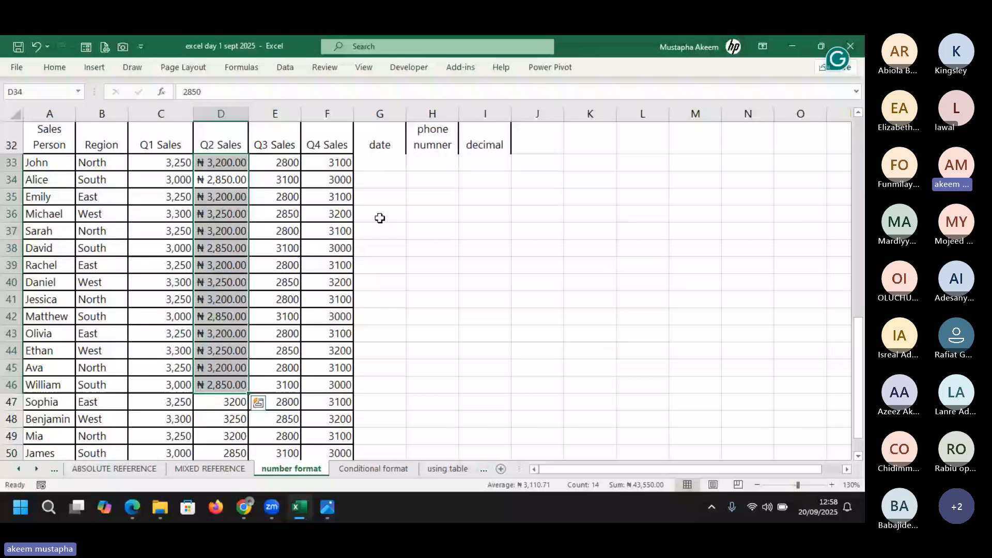
click(485, 316)
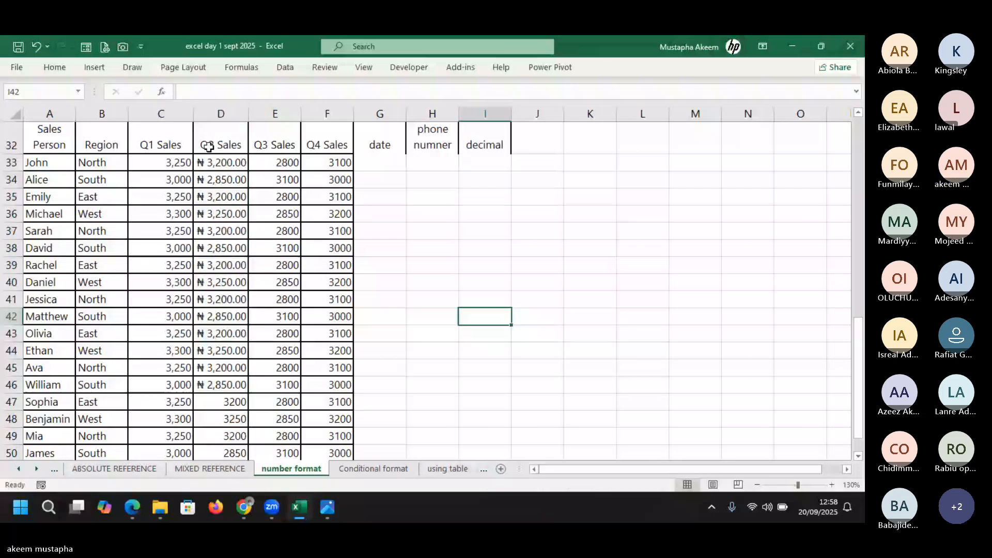
click(212, 164)
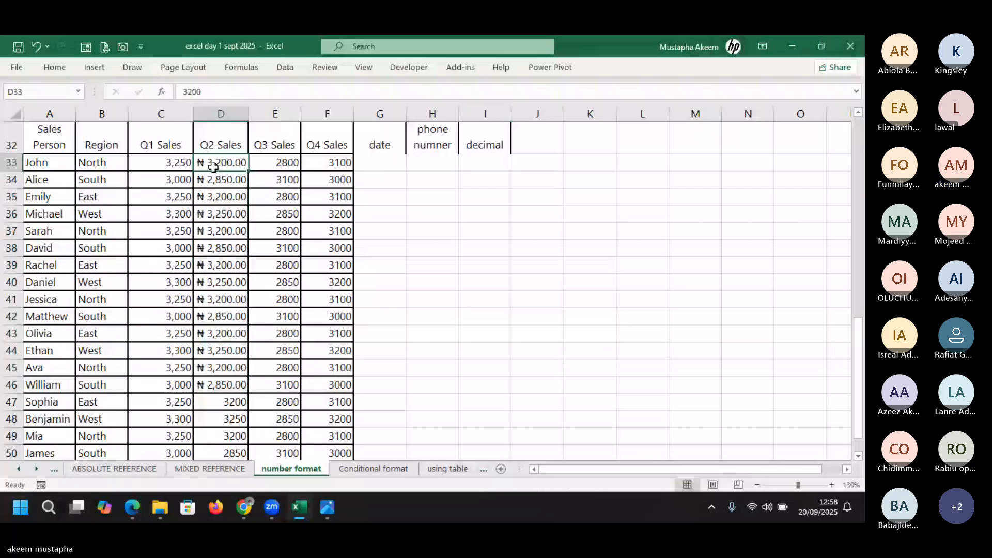
drag(213, 167, 195, 402)
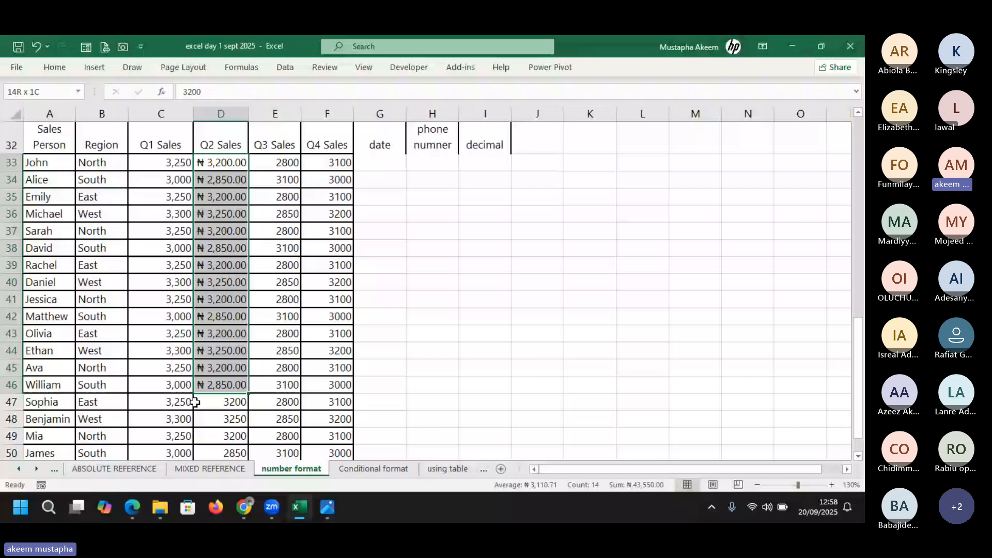
Start an entry in I33, then clear the stray characters typed there
click(492, 165)
text(#)
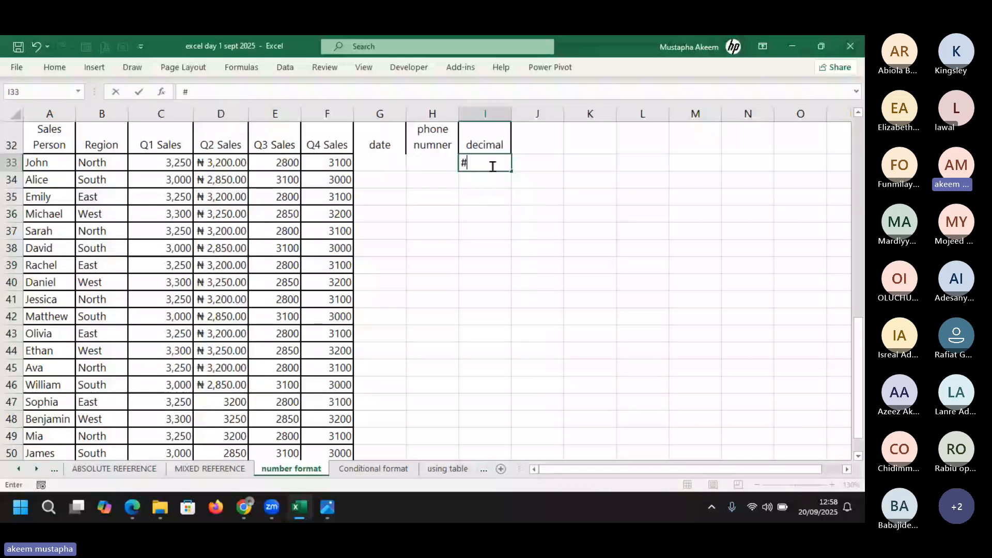
key(BackSpace)
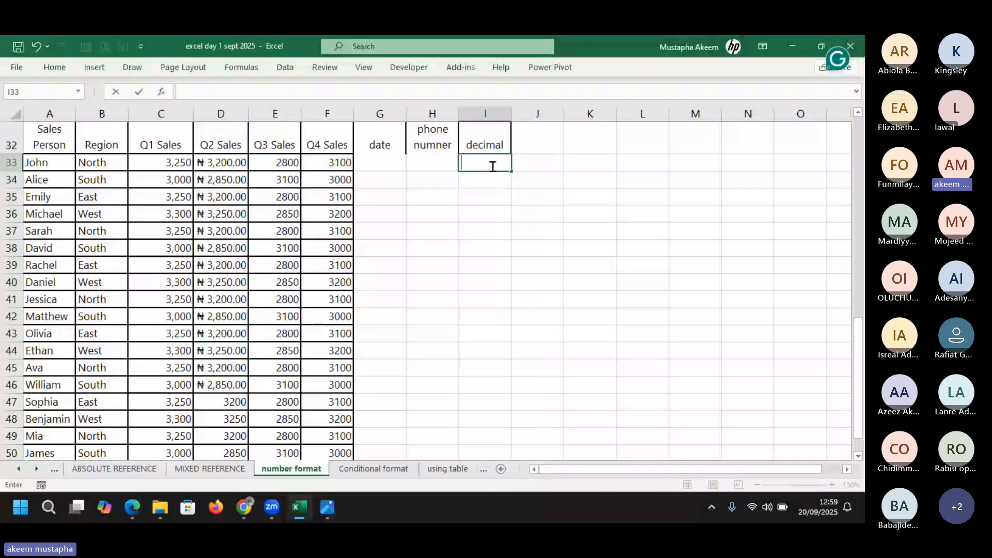
text(N)
click(503, 162)
key(BackSpace)
Enter $200 in L33 and $400 in L34, with an L35 formula that returns #VALUE!
click(644, 163)
text($200)
key(Return)
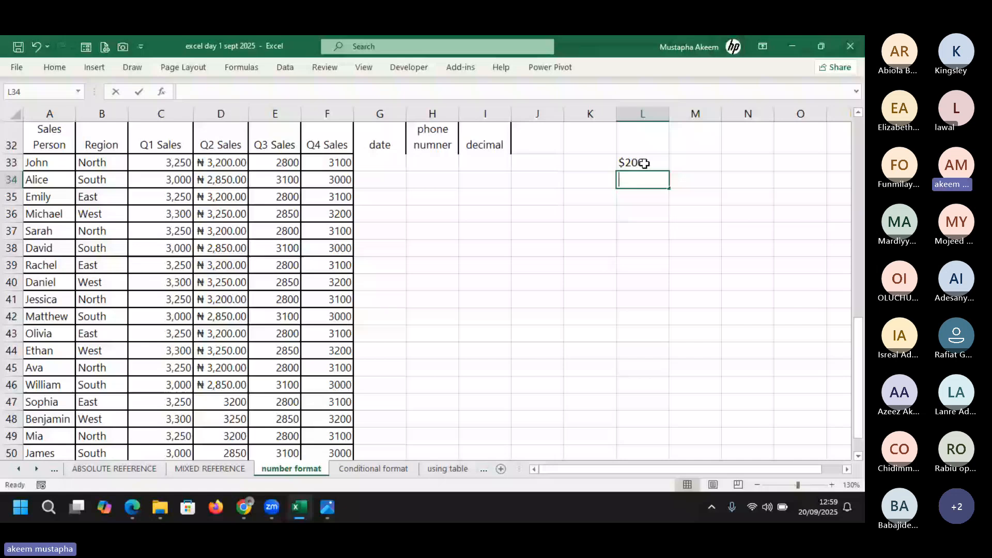
text($400)
key(Return)
text(=)
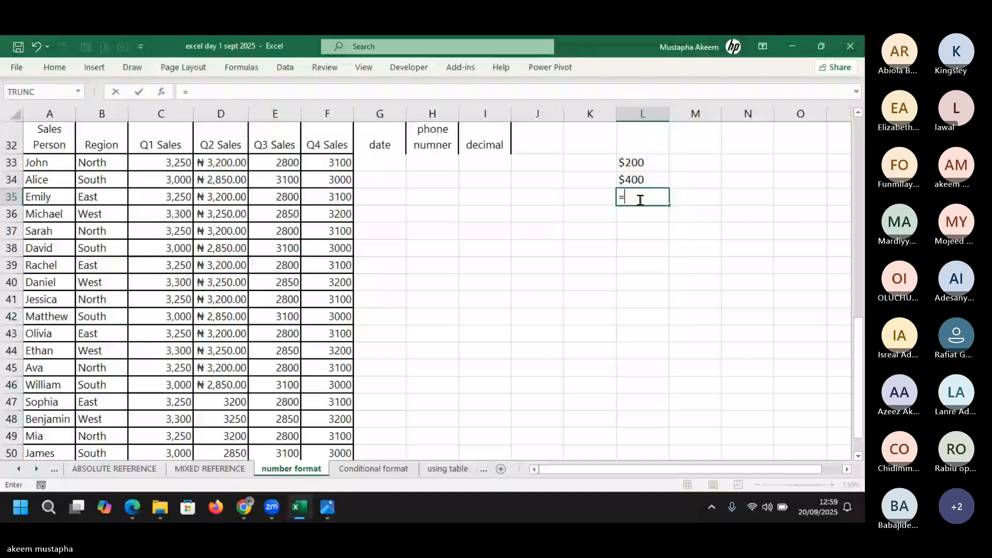
key(Return)
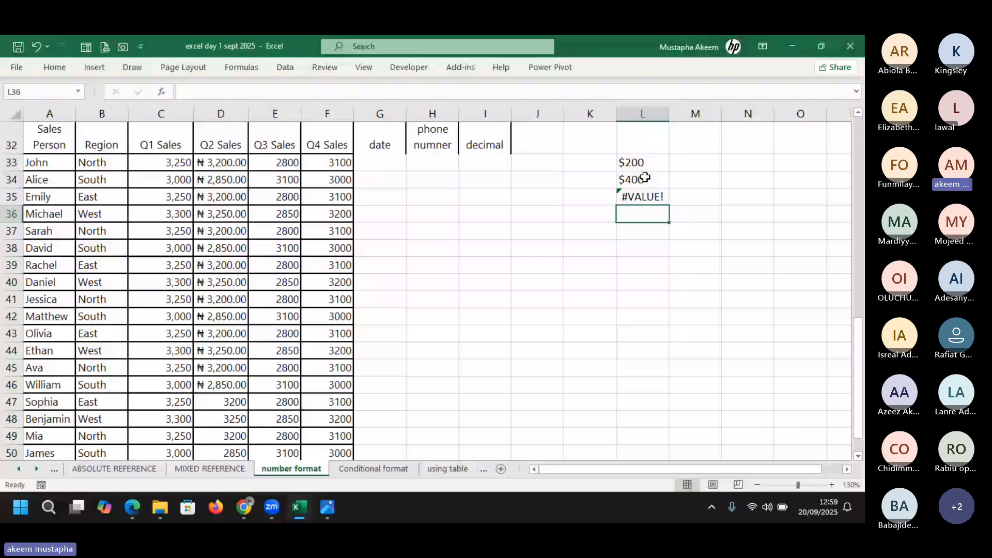
Enter 200 in M33 and 400 in M34, then switch to the Teams meeting window
click(699, 161)
text(200)
key(Return)
text(400)
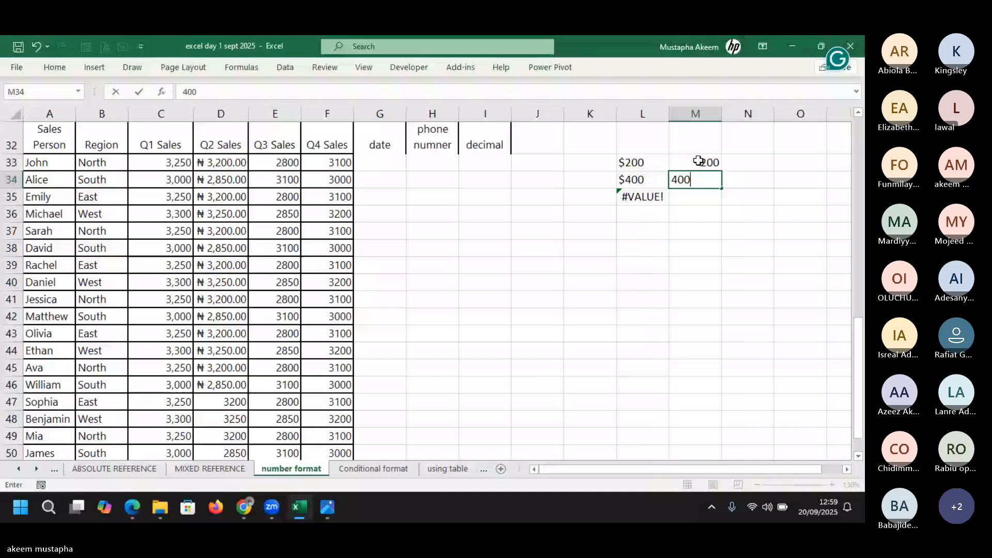
key(alt+Tab)
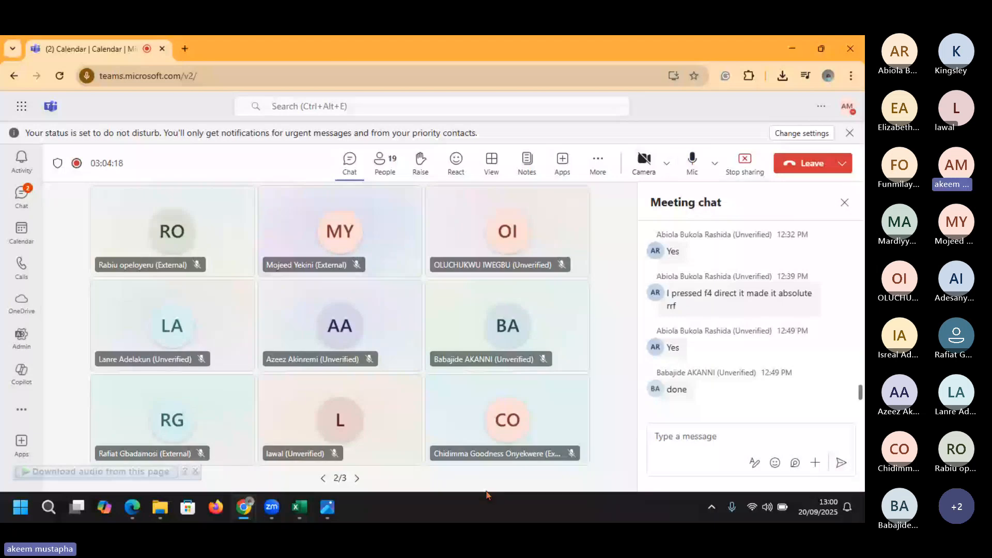
Bring up the Excel taskbar preview to return to the workbook
mouse_move(299, 507)
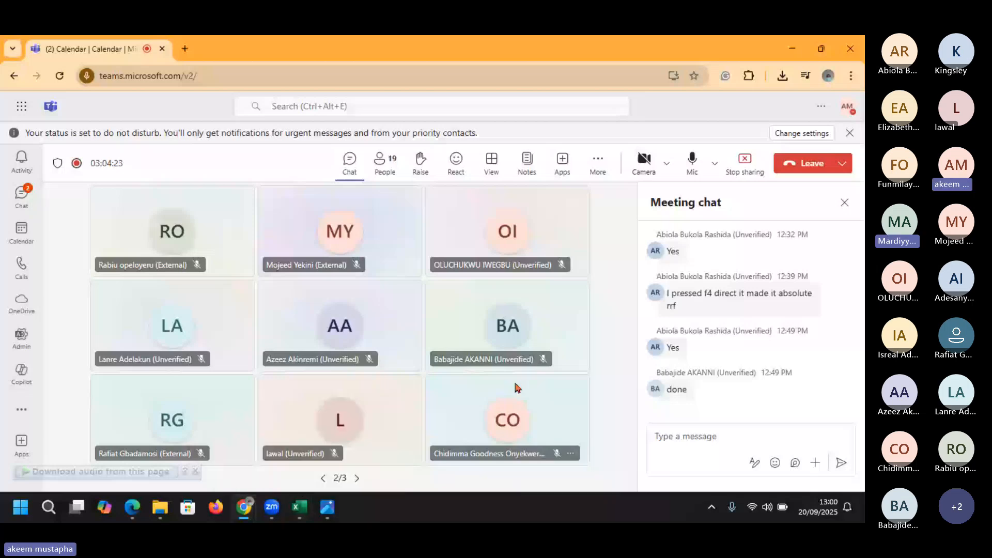
Return to Excel and re-commit the M35 formula so it shows $600.00
click(293, 509)
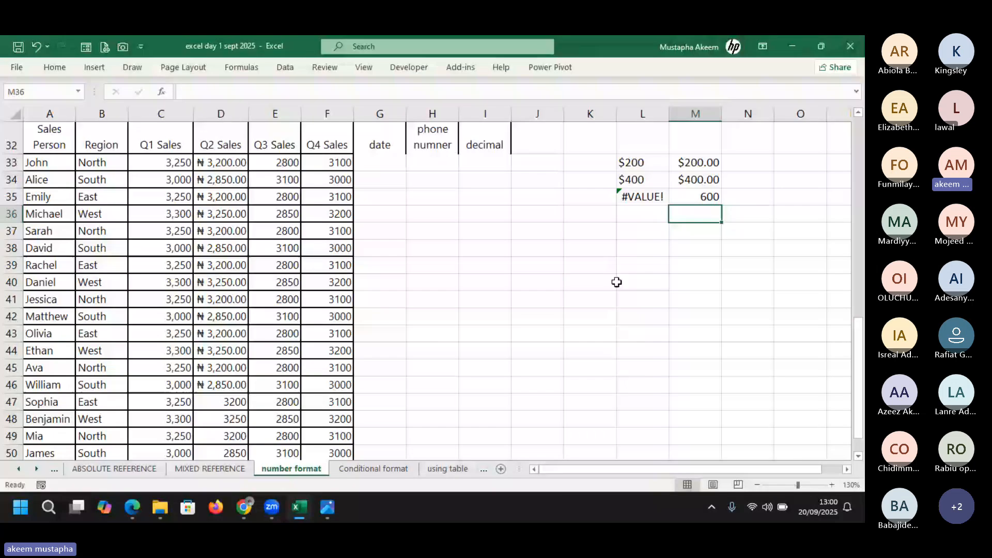
click(617, 283)
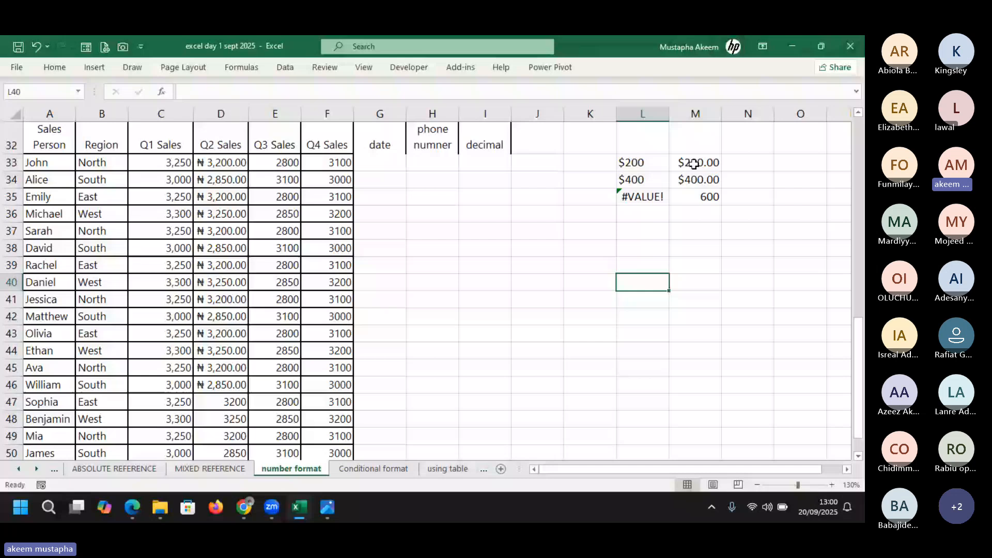
double_click(702, 198)
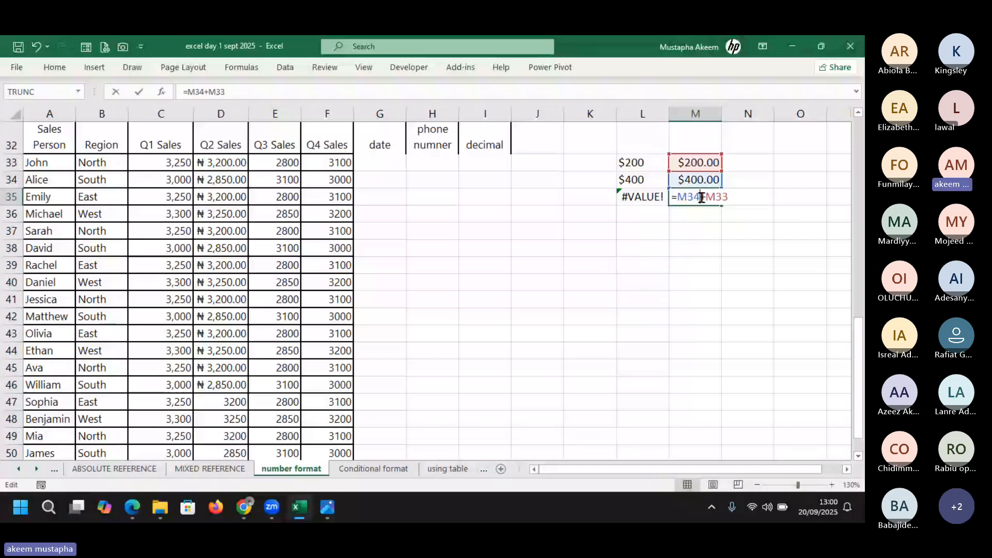
click(633, 196)
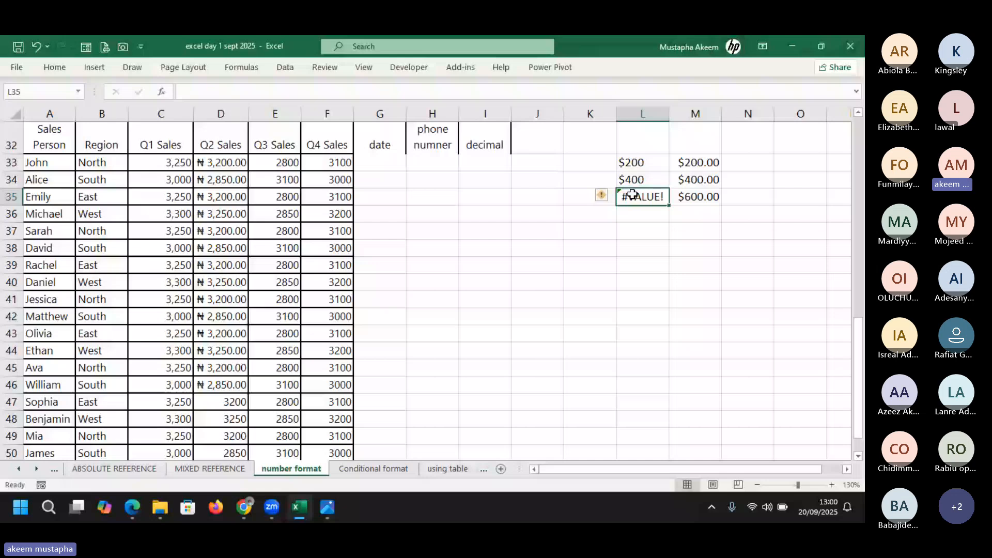
Compare the typed-dollar entries in L33:L34 with the numeric M33:M34 amounts, then select Q3 Sales E33:E43
click(692, 163)
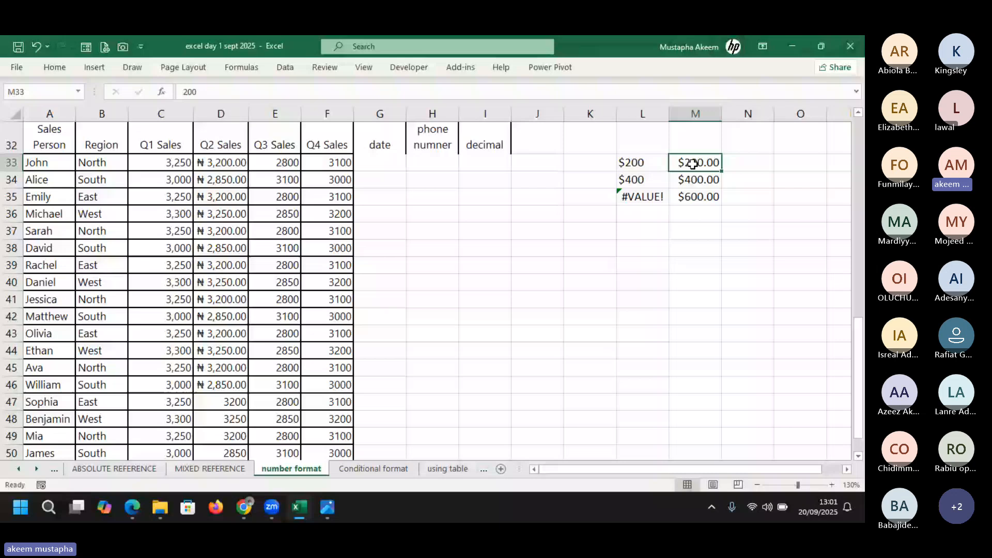
key(Left)
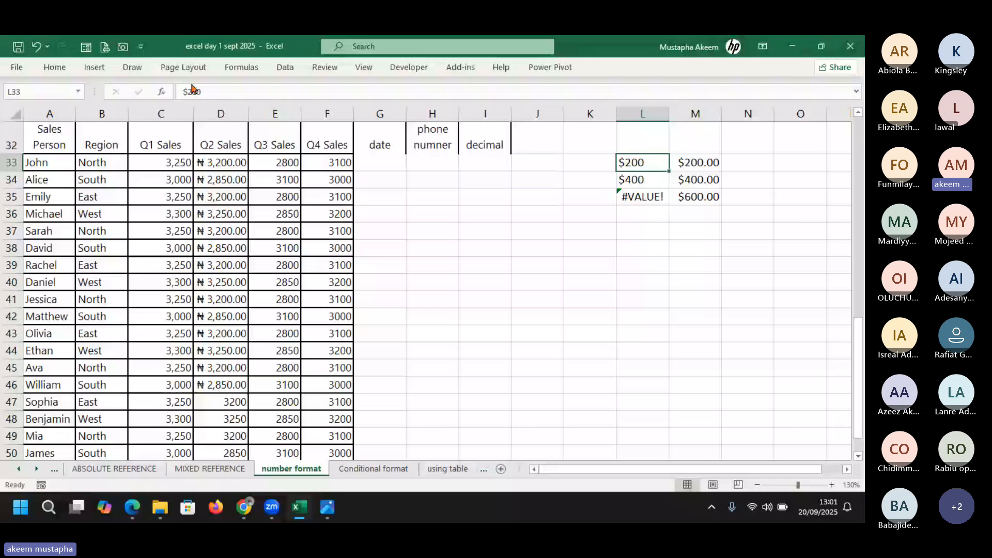
key(Down)
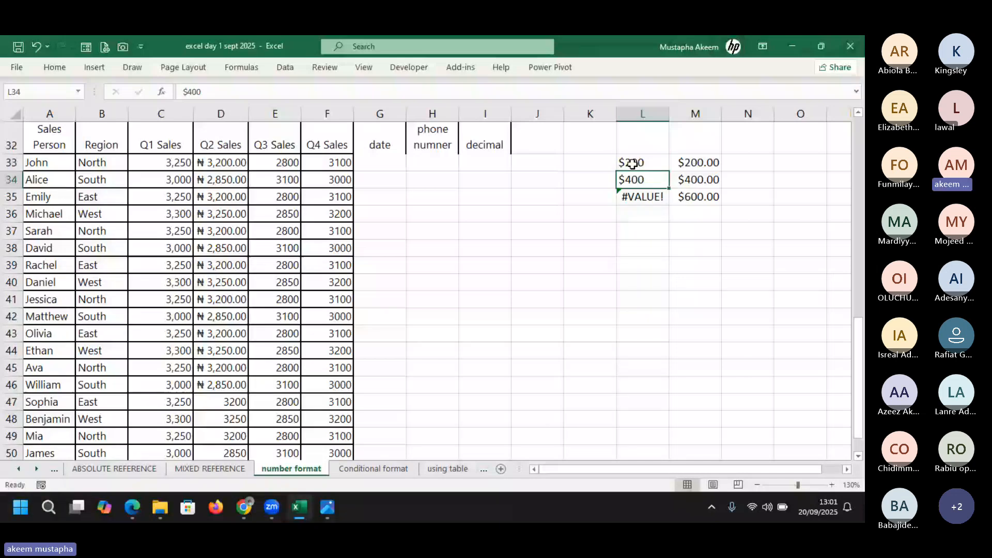
drag(633, 164, 646, 175)
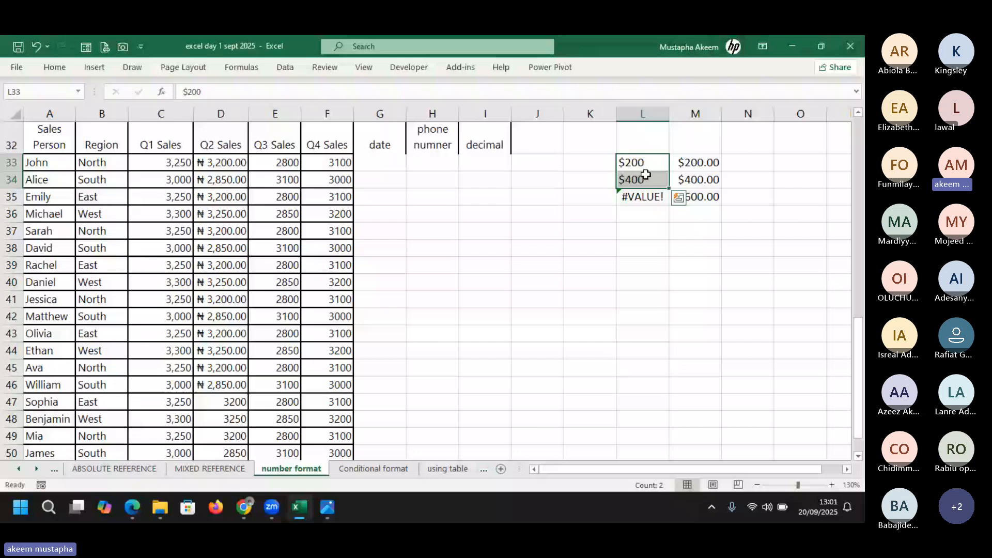
drag(695, 163, 699, 181)
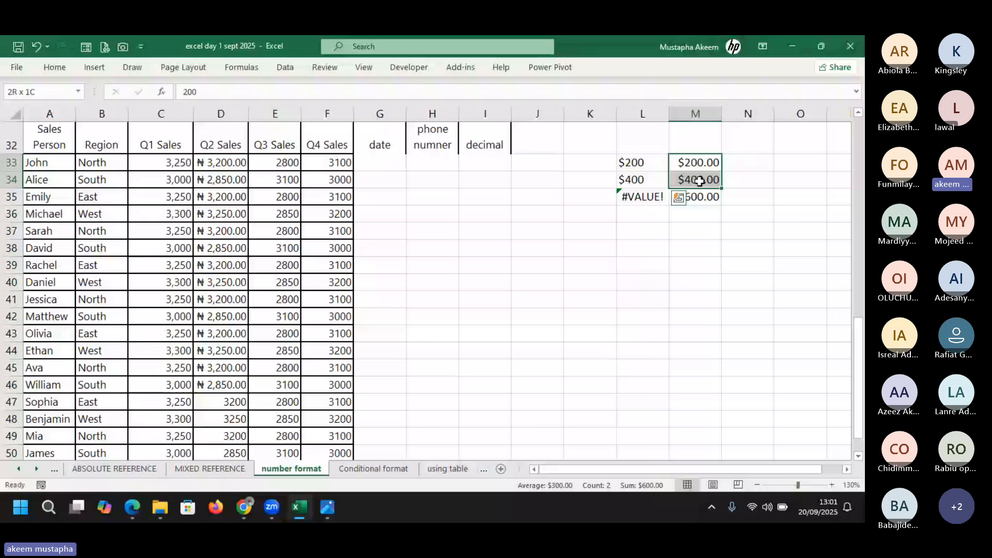
drag(699, 181, 698, 180)
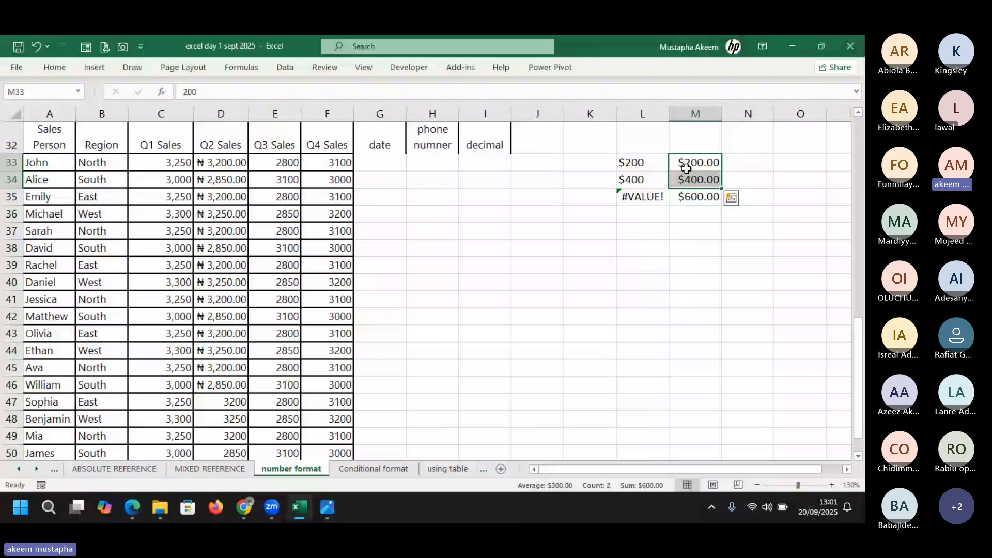
drag(282, 163, 286, 327)
mouse_move(216, 403)
mouse_down()
mouse_move(217, 427)
mouse_move(219, 417)
mouse_up()
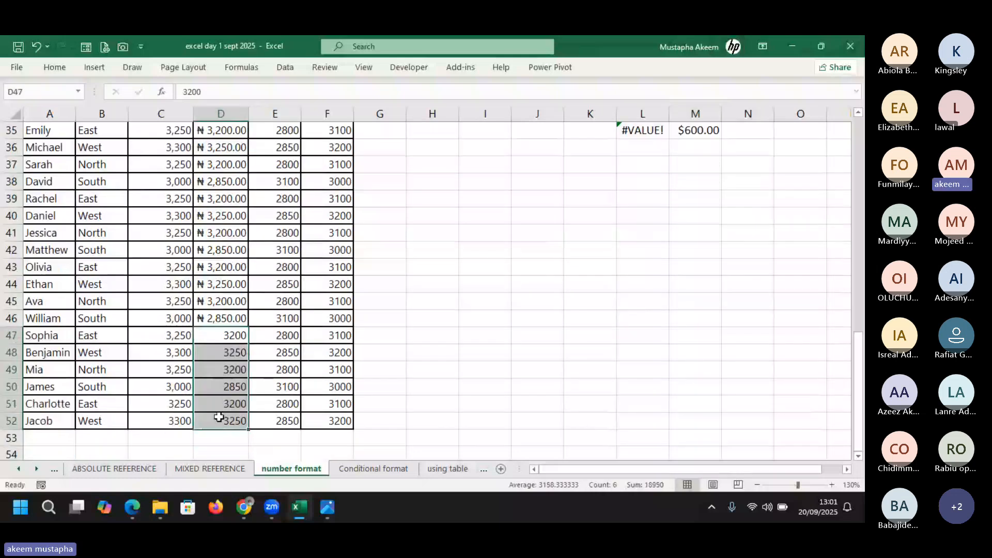
Apply the pound Accounting format to D47:D52 and widen column D to fit
key(ctrl+1)
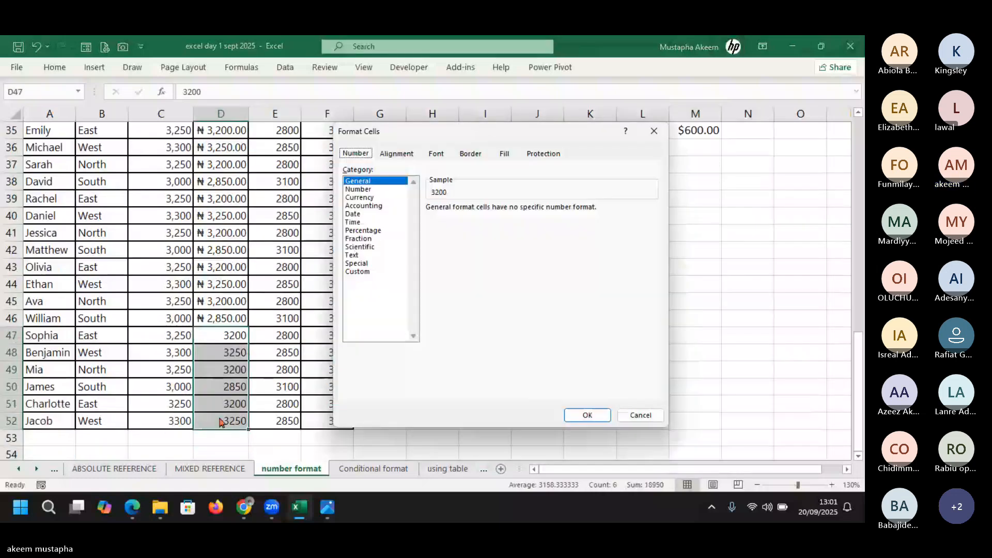
click(372, 205)
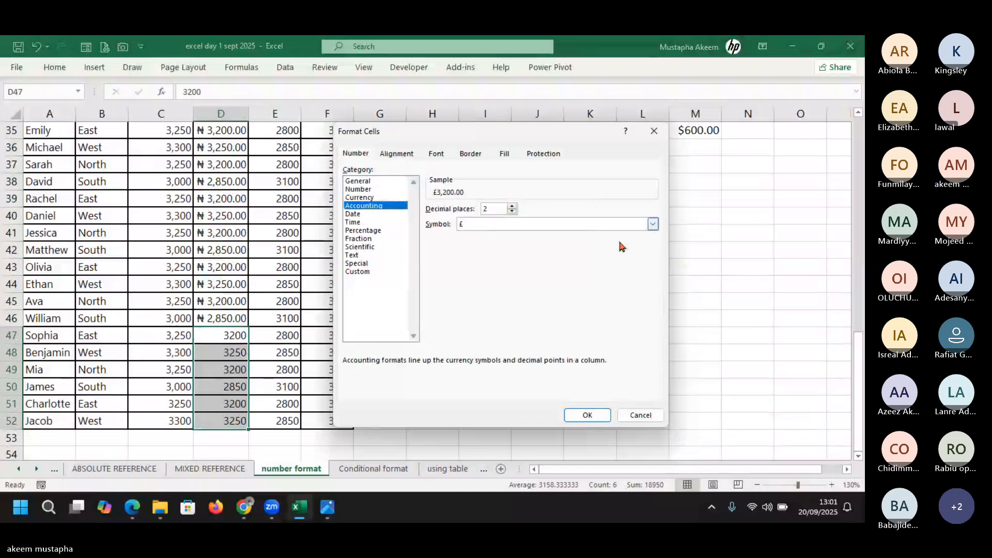
click(577, 415)
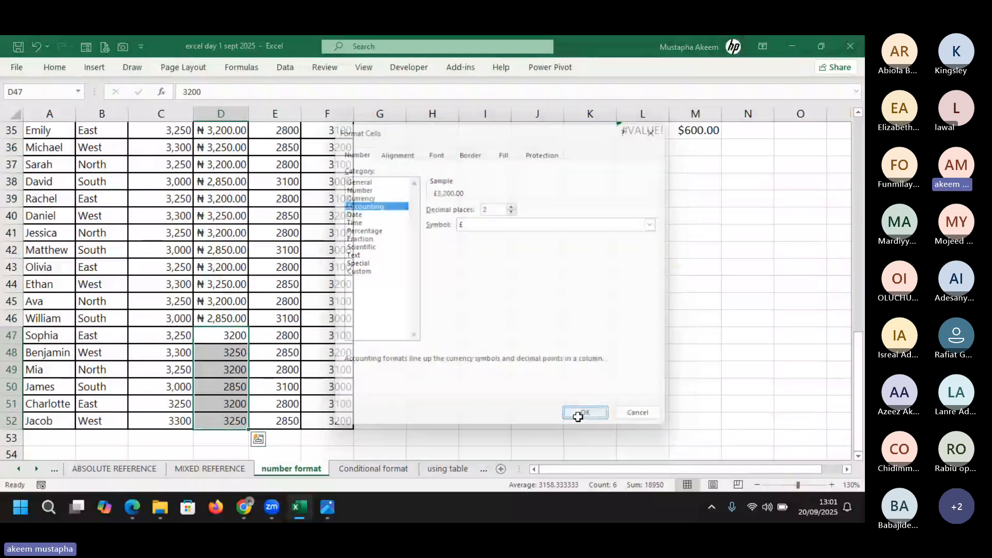
drag(252, 115, 297, 123)
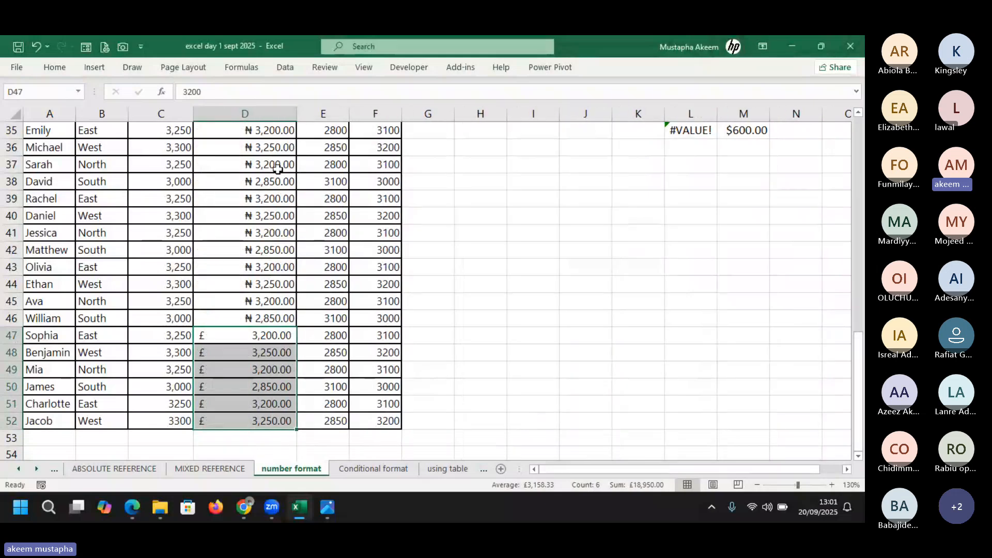
click(221, 339)
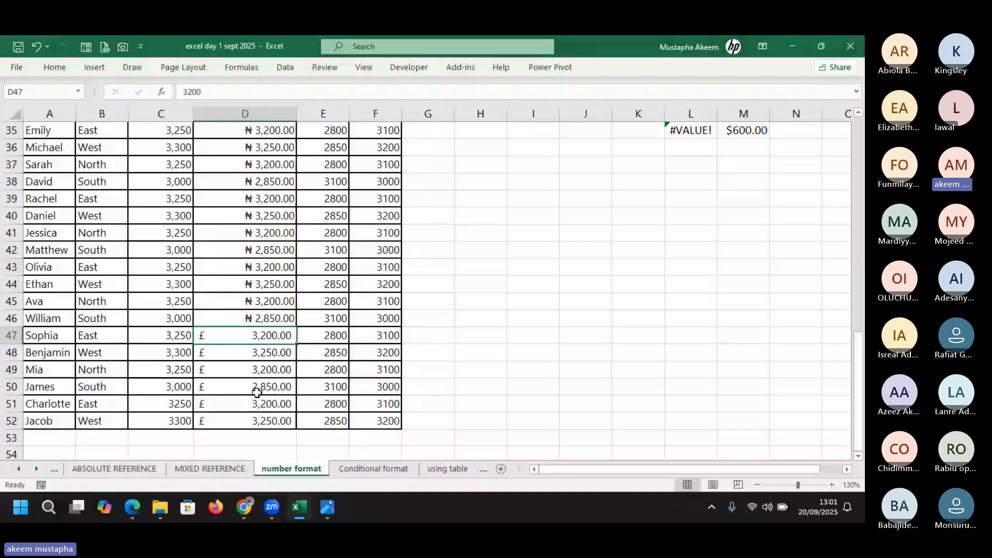
Check the naira value in D45, reselect D47:D52 and narrow column D to fit its amounts
click(264, 305)
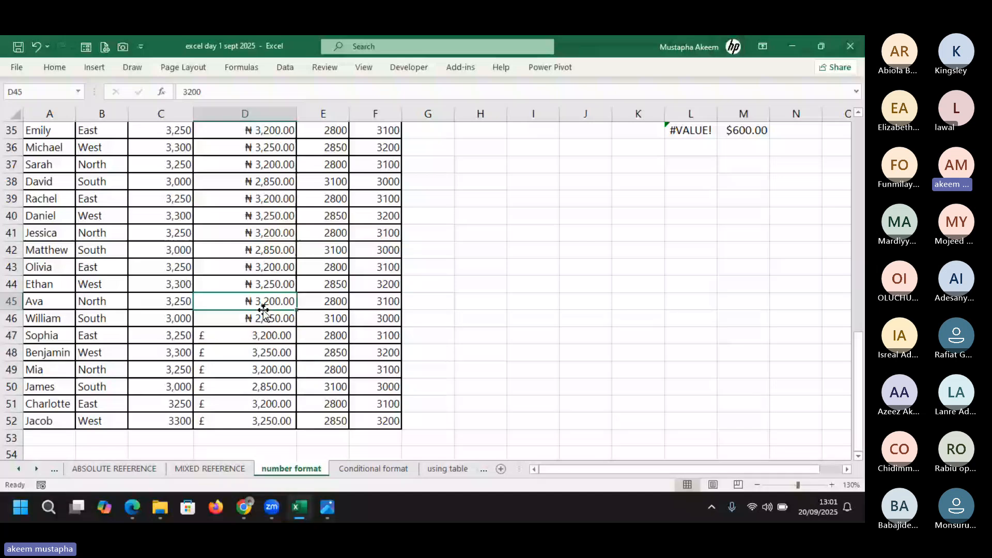
drag(259, 335, 231, 402)
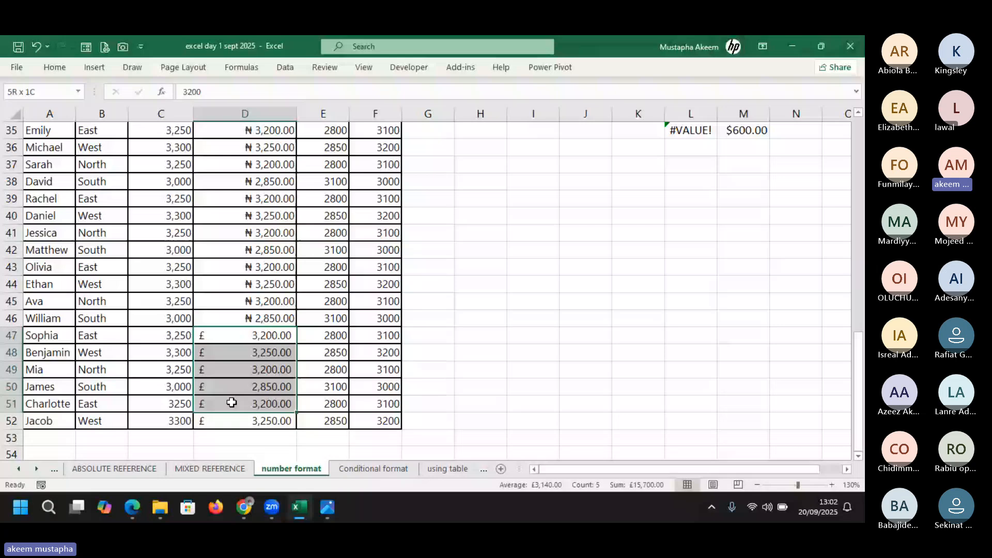
drag(232, 403, 242, 421)
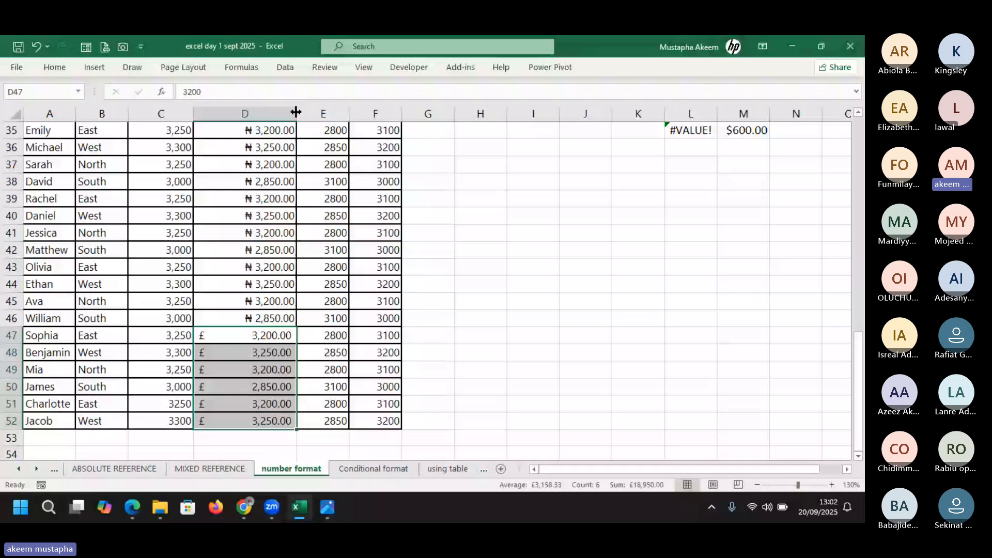
drag(296, 114, 267, 118)
click(304, 236)
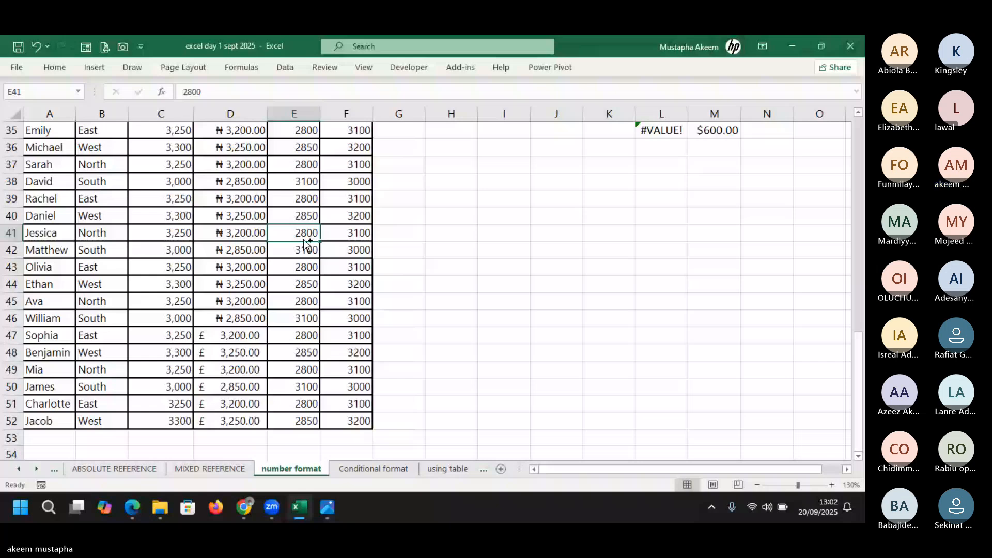
Copy the Q3 Sales values E33:E52 and paste them into column G starting at G33
key(ctrl+1)
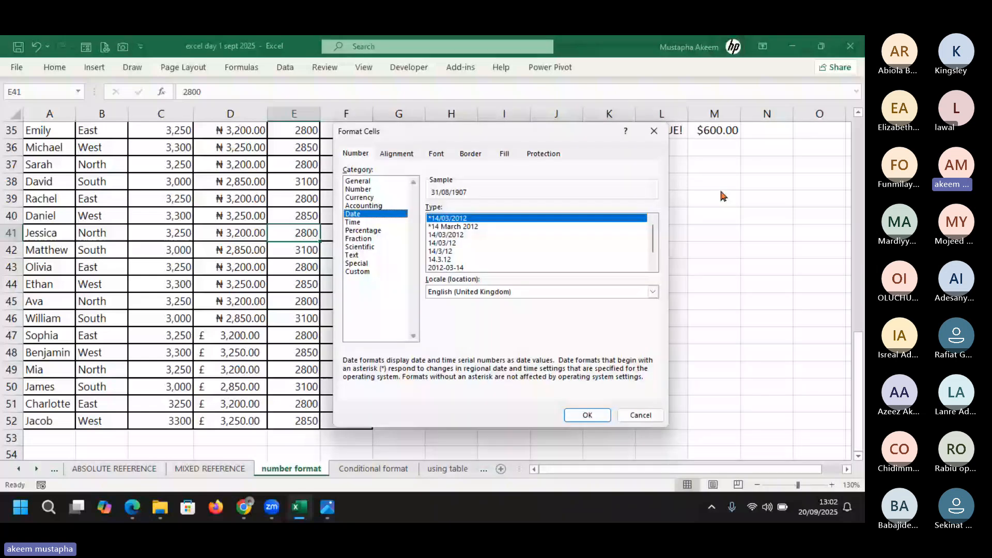
key(Escape)
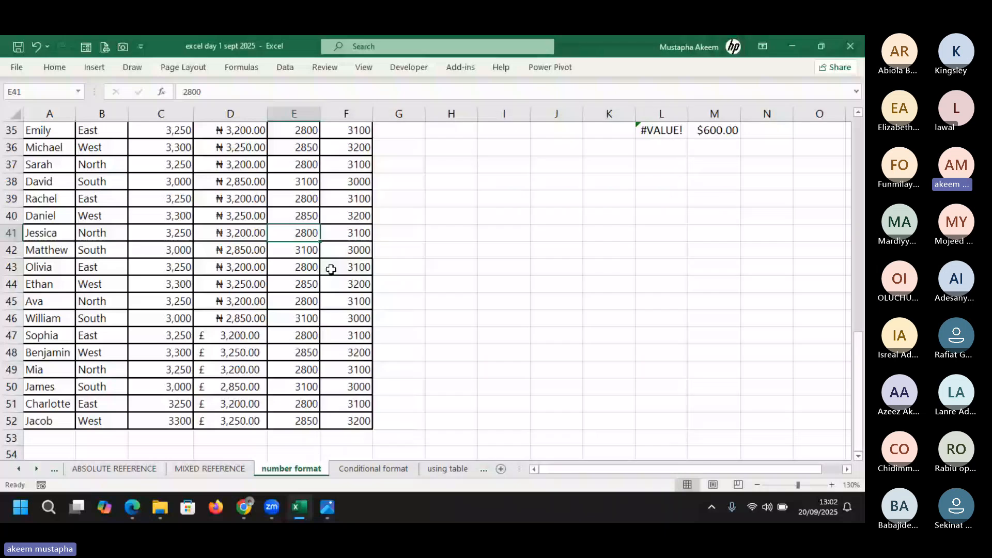
drag(311, 267, 309, 419)
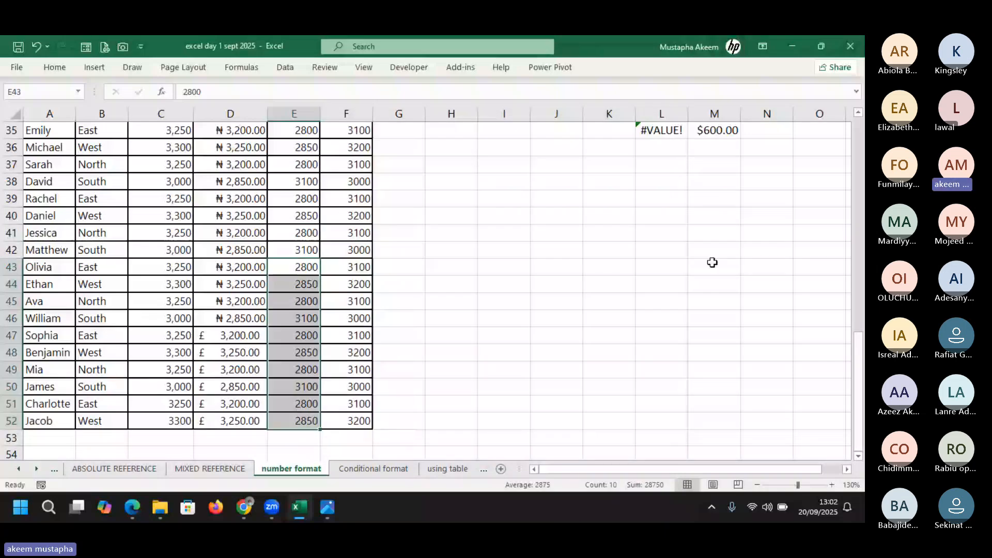
drag(857, 379, 858, 309)
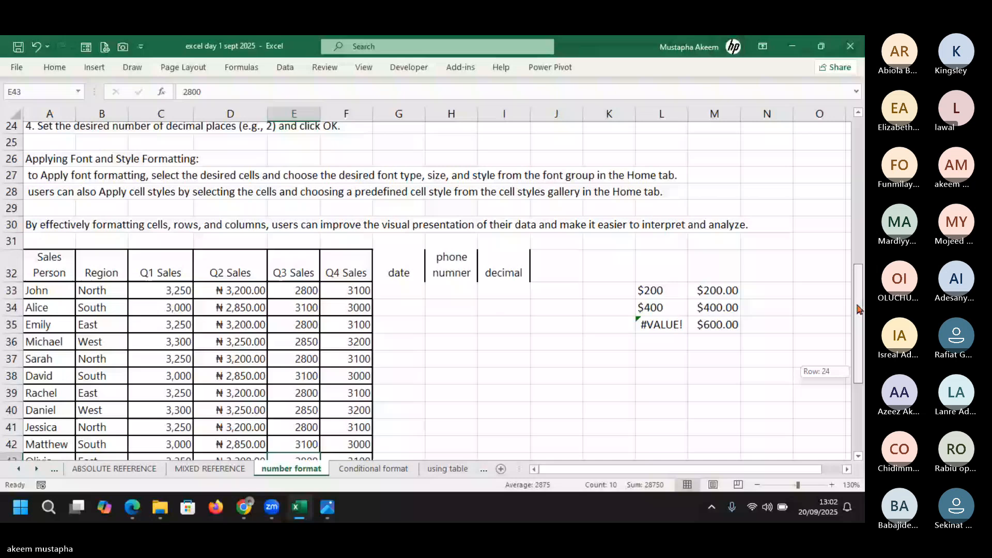
drag(347, 291, 361, 405)
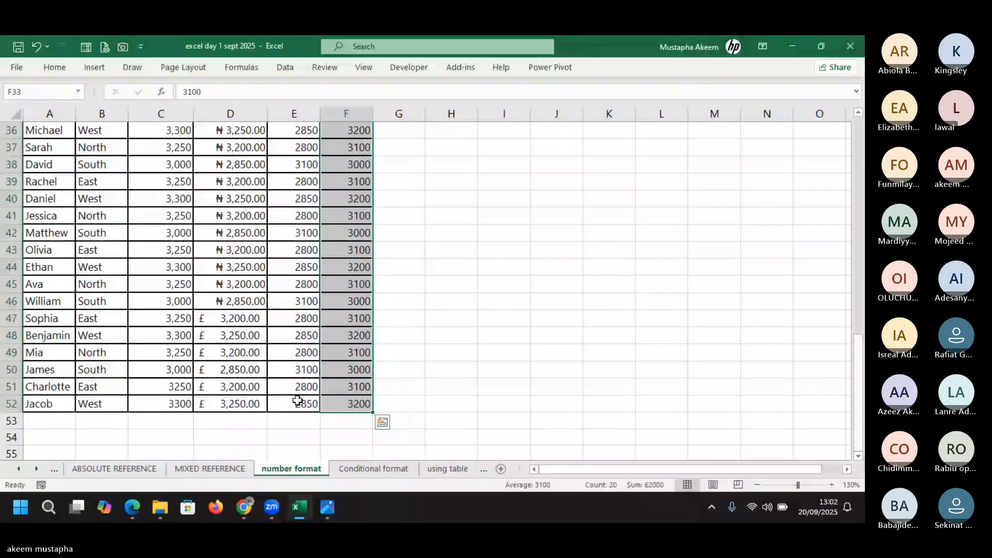
drag(298, 401, 301, 185)
key(ctrl+c)
click(397, 164)
key(ctrl+v)
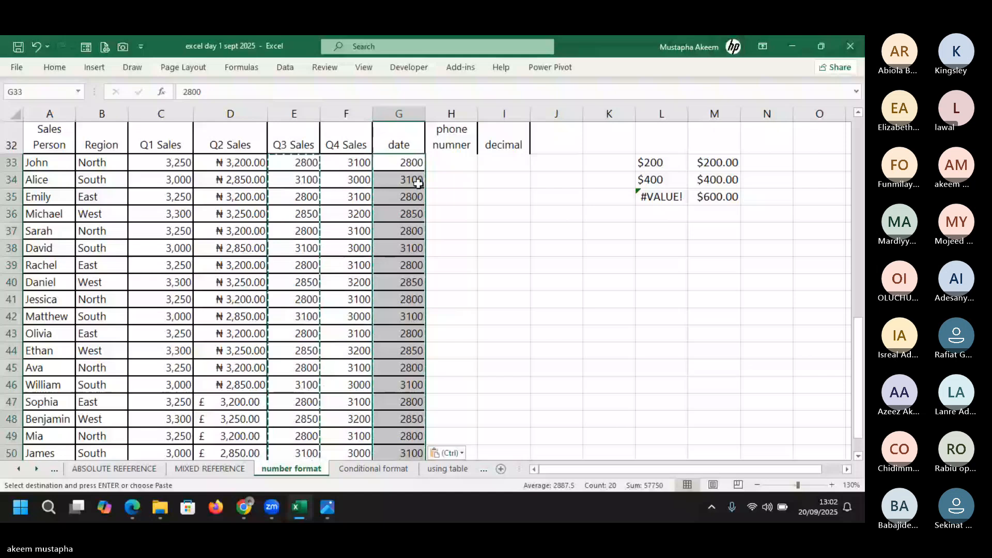
Preview Date formats for the pasted cells, switching the locale to English (United States)
key(ctrl+1)
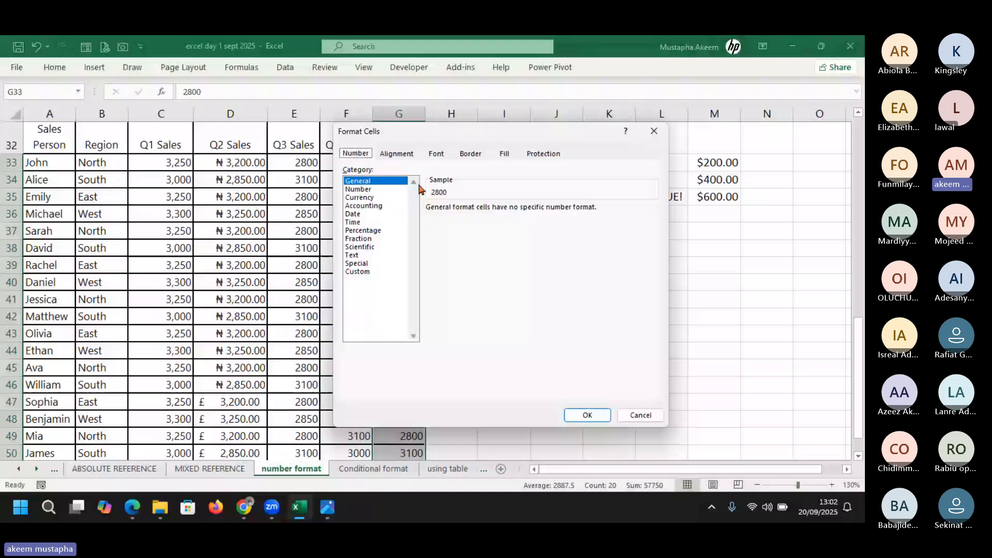
click(356, 214)
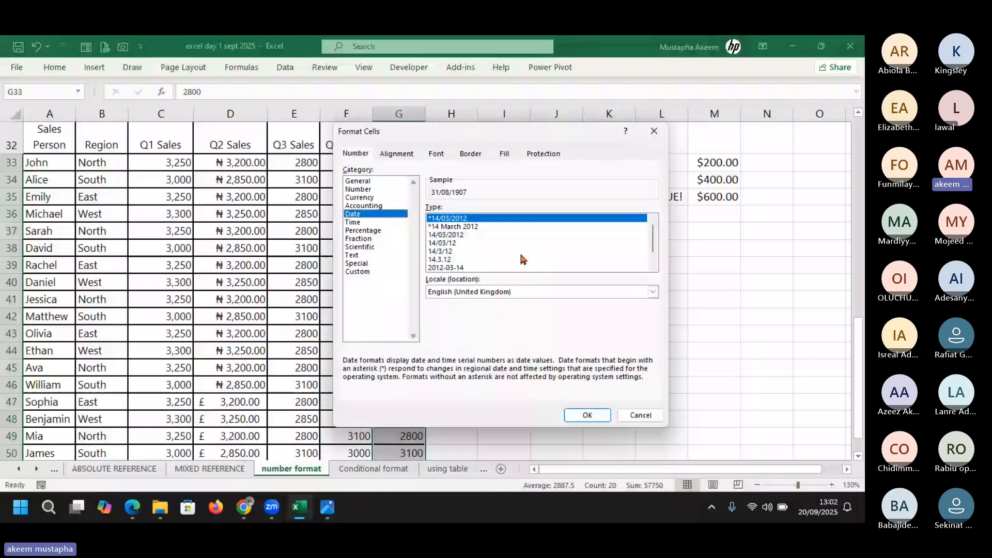
click(458, 227)
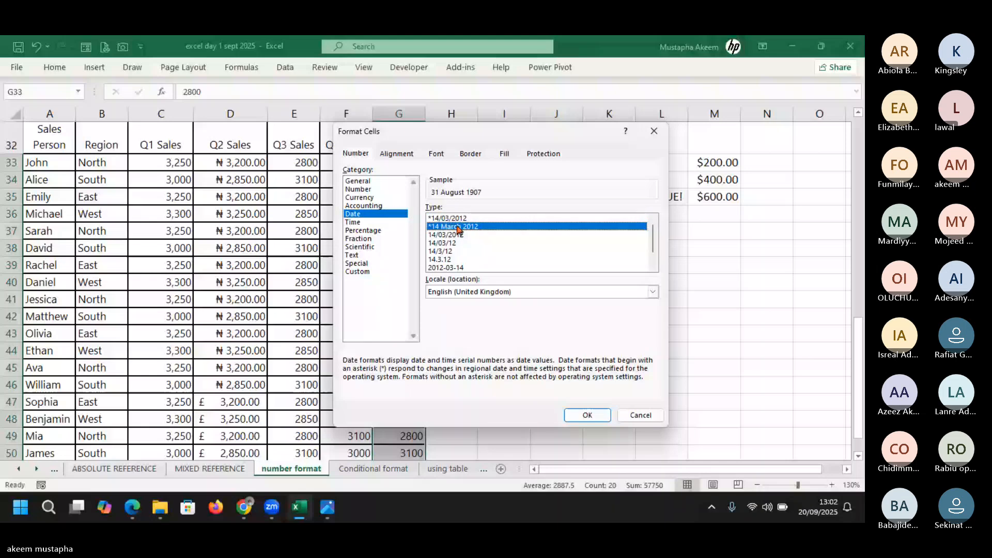
click(465, 259)
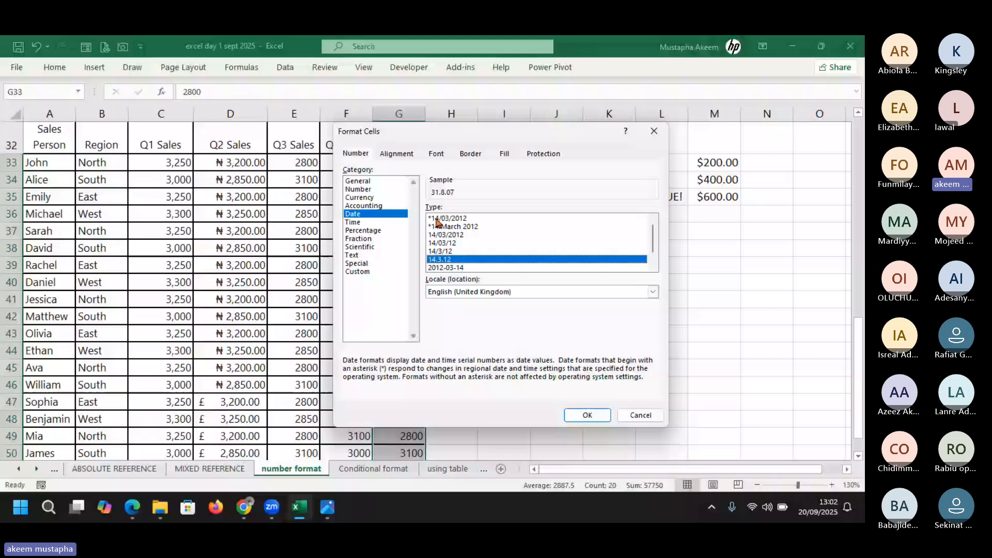
click(653, 291)
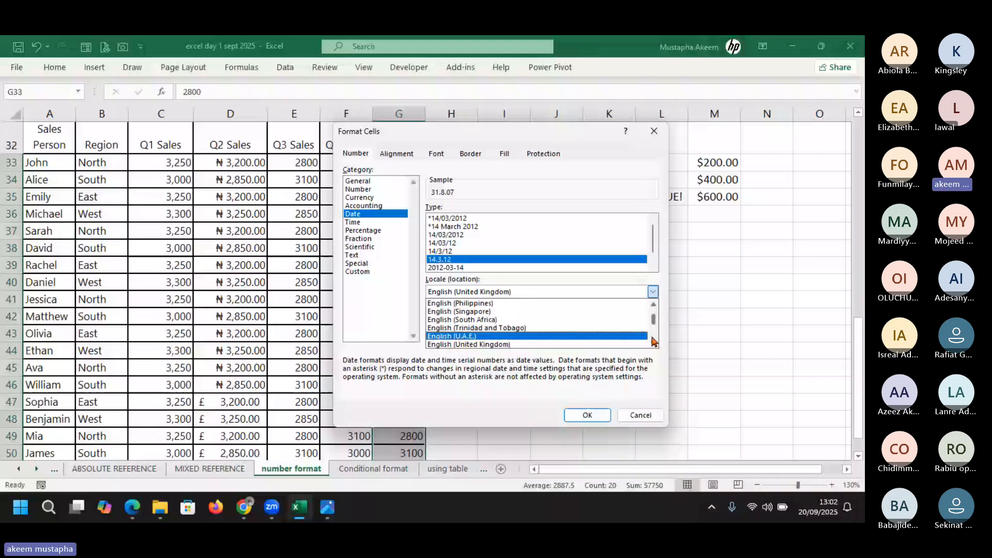
click(653, 341)
click(584, 343)
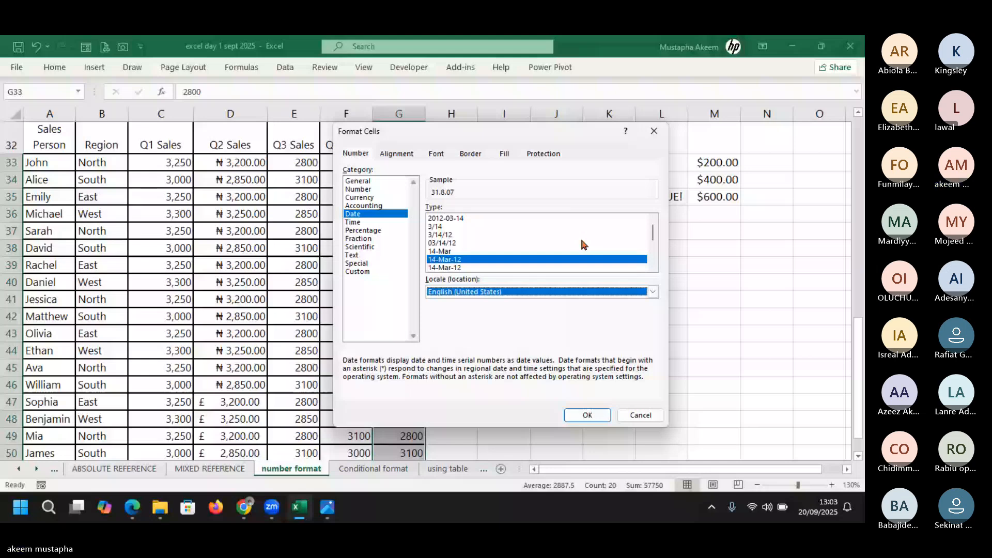
drag(653, 236, 654, 257)
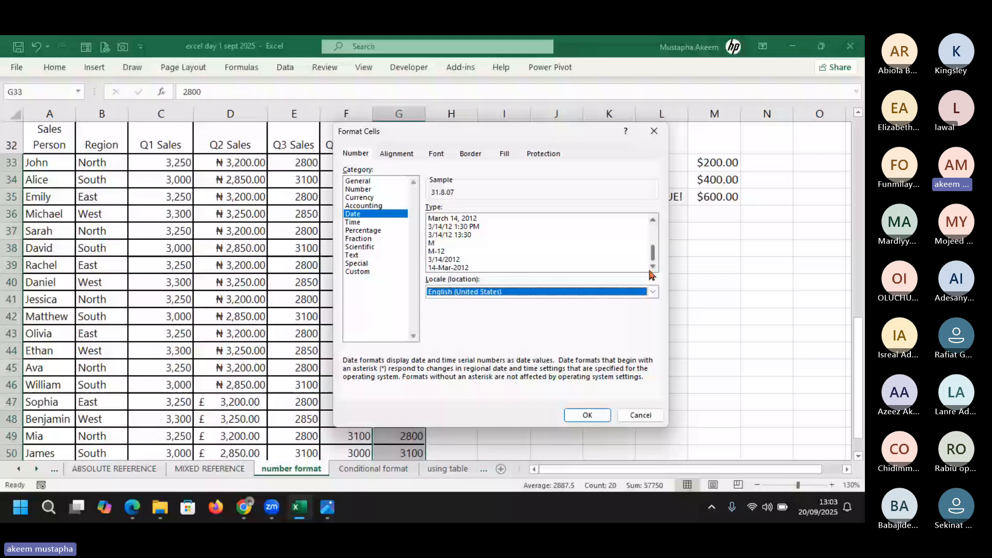
scroll(646, 243, up, 3)
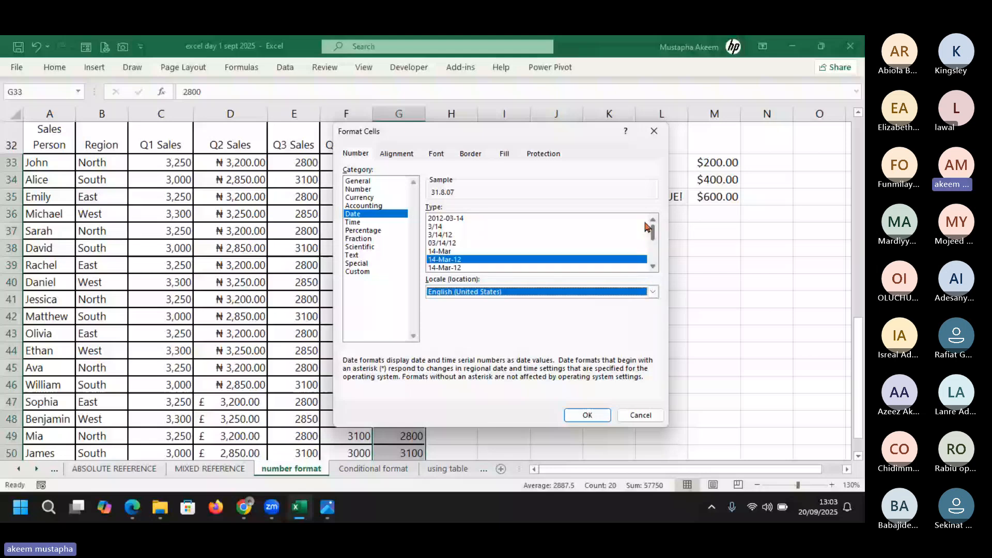
scroll(645, 235, down, 2)
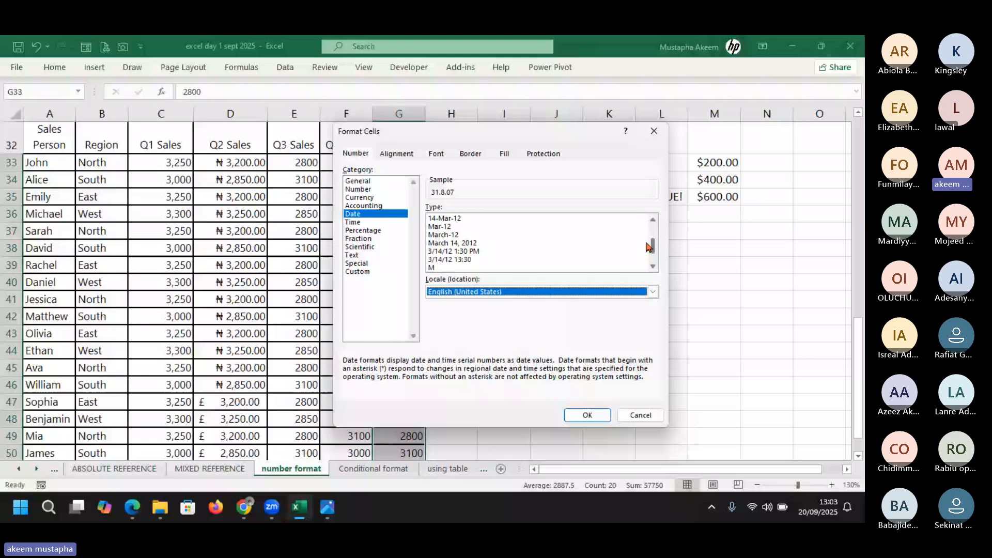
Preview the Time formats, reset the locale to English (United Kingdom), and cancel without applying
click(353, 222)
click(463, 260)
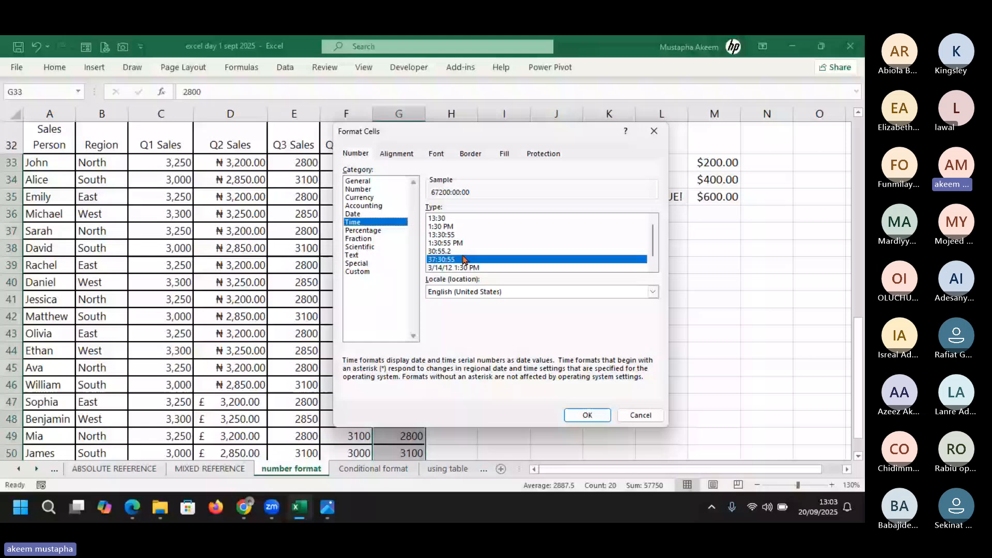
scroll(463, 259, down, 1)
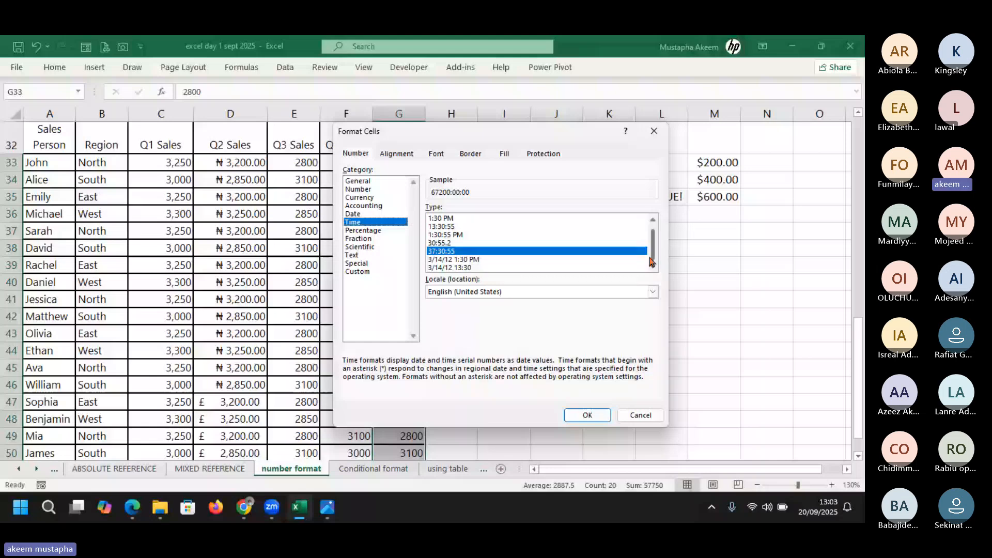
scroll(651, 262, up, 1)
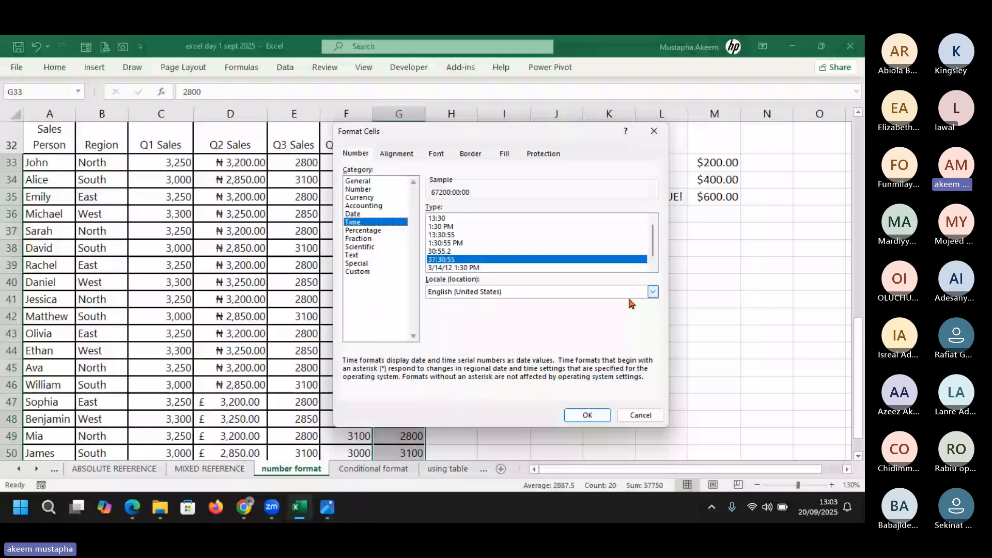
click(519, 341)
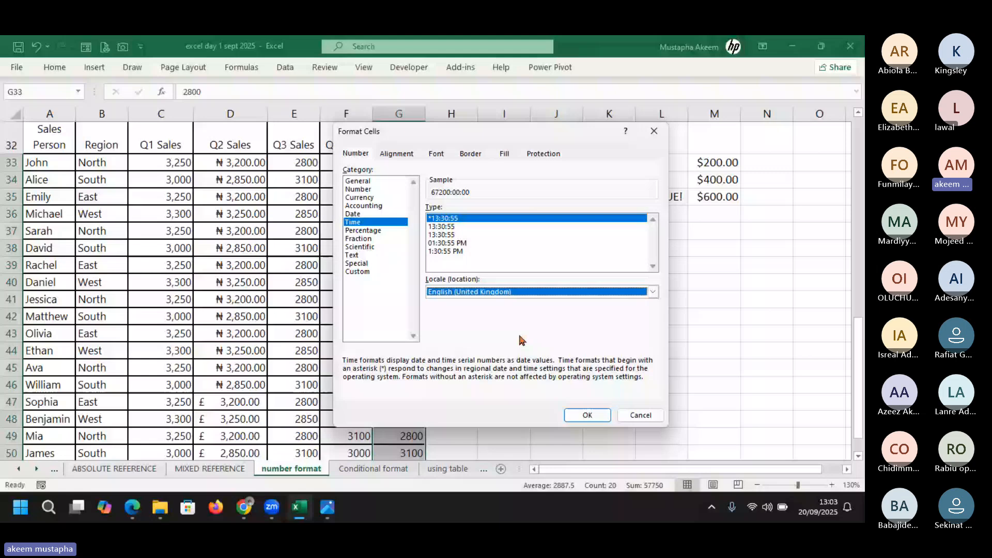
key(Escape)
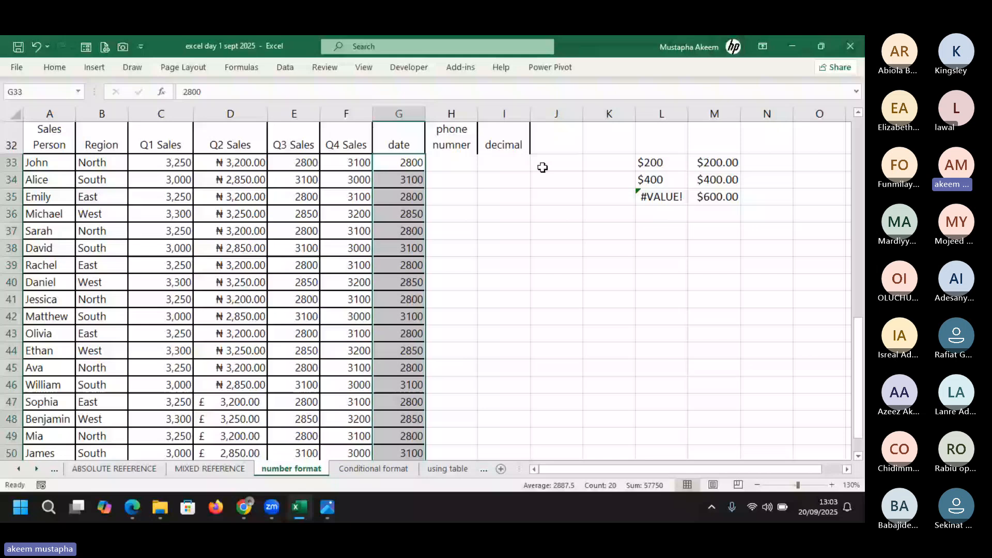
Enter 10 in cell J33 and 0.1 in cell J34
click(542, 168)
text(10)
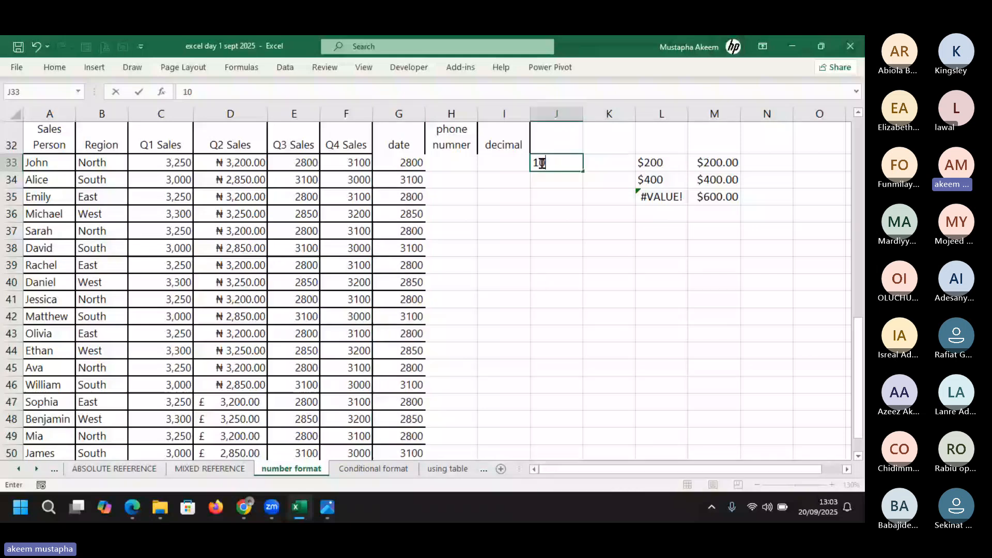
key(Return)
text(0.)
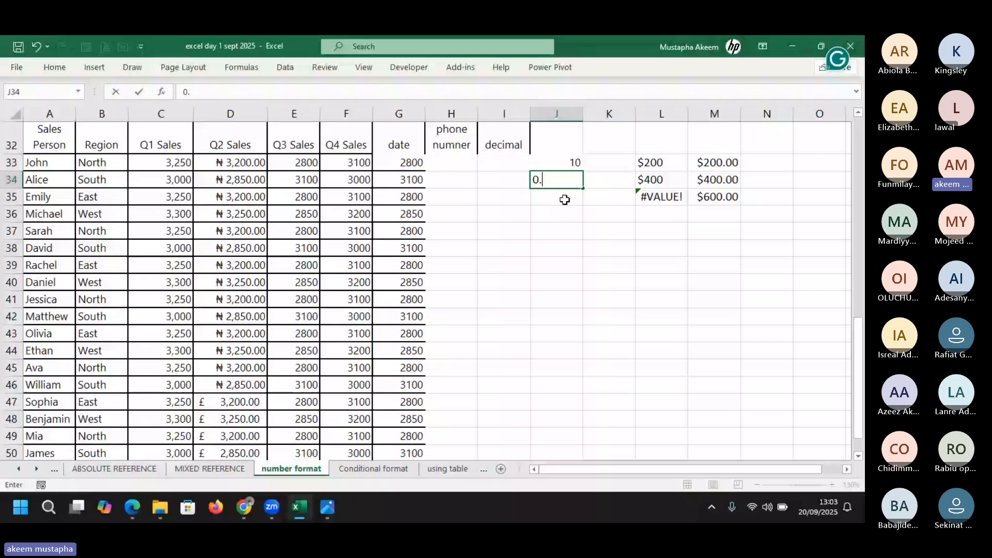
text(1)
Enter =RAND() in cell I33 and check its formula
click(502, 163)
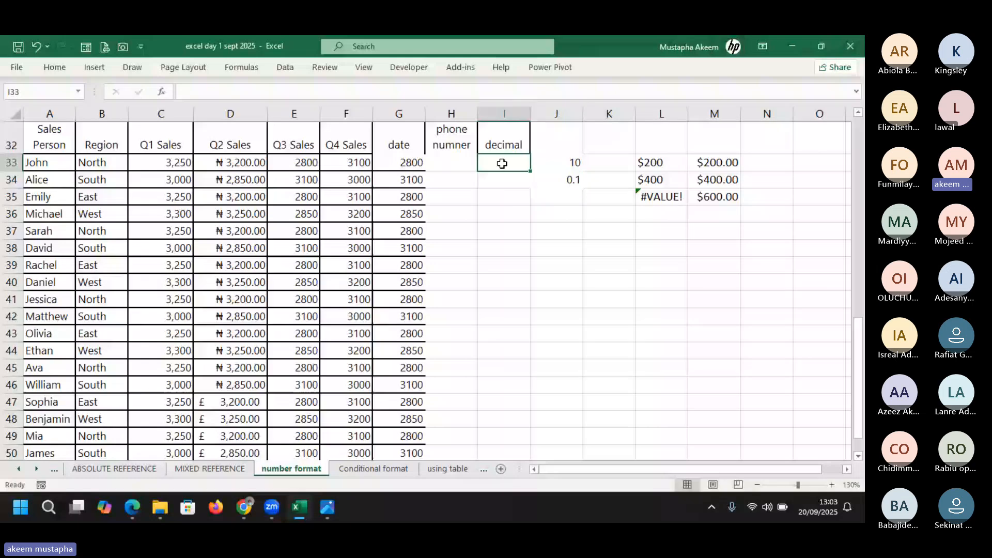
text(=)
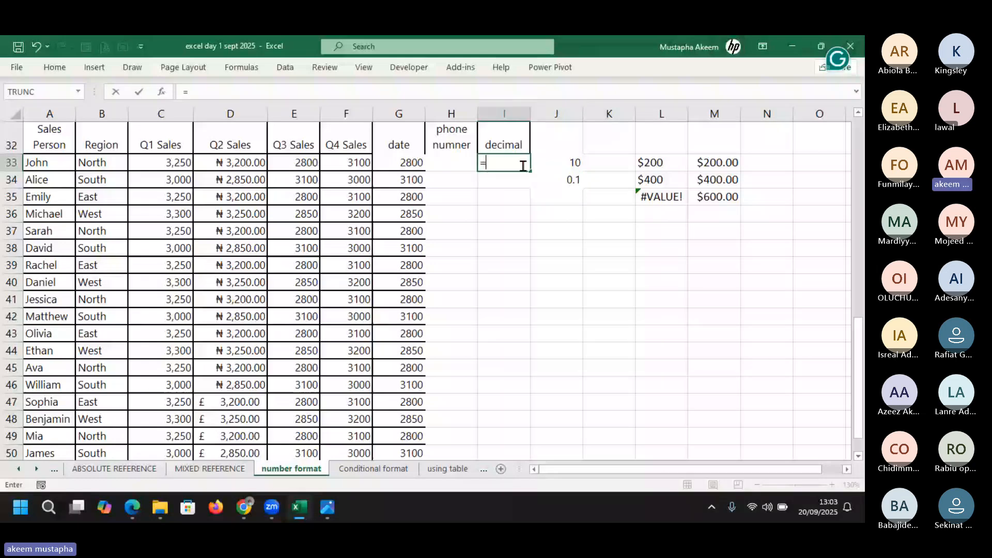
text(ran)
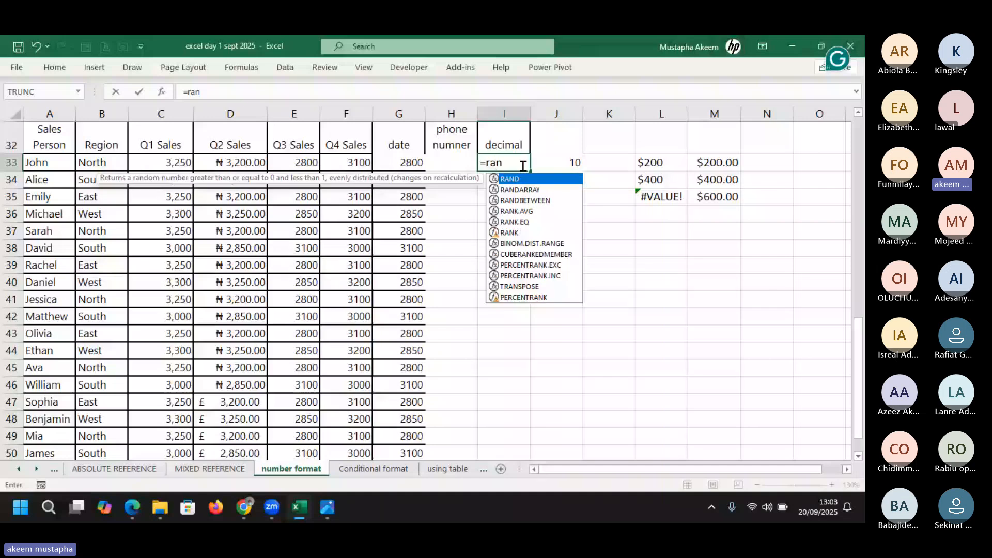
text(d())
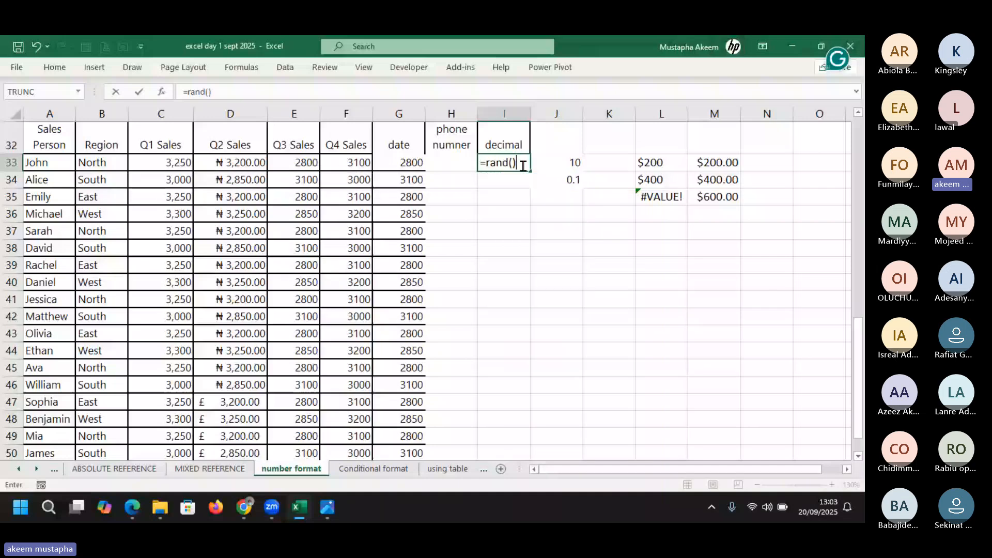
key(Return)
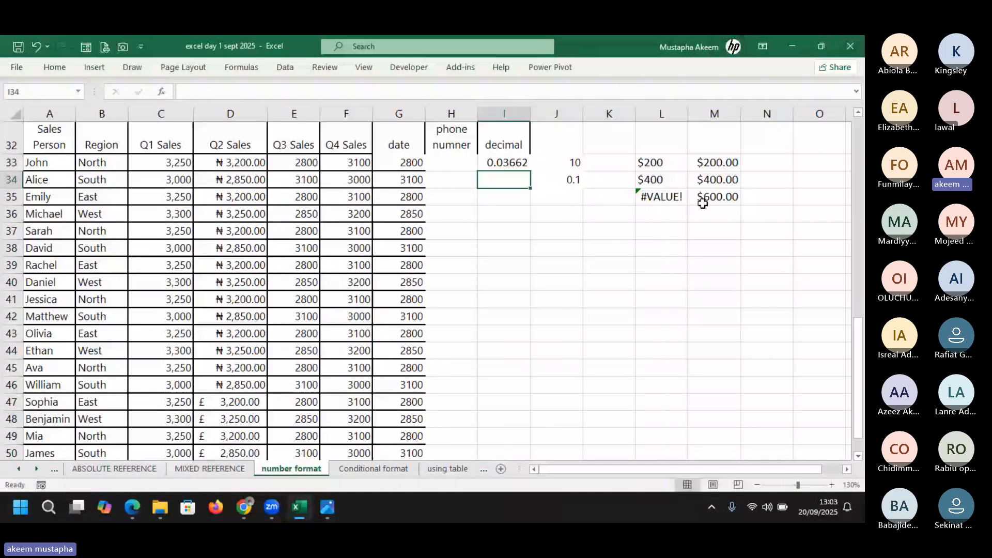
click(519, 163)
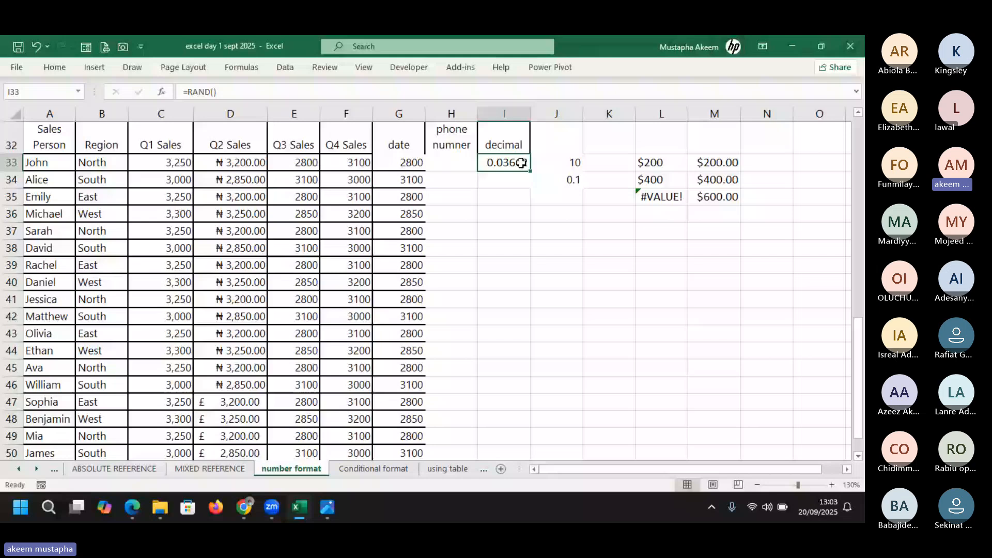
Fill the RAND formula down I33:I52 and into column J, then select the column I values for number formatting
drag(529, 170, 509, 421)
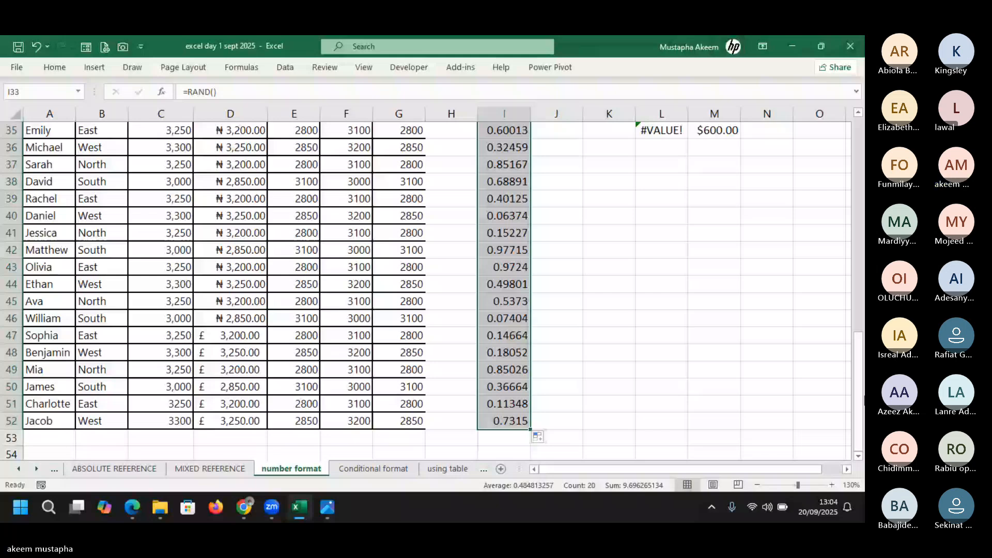
drag(530, 429, 556, 429)
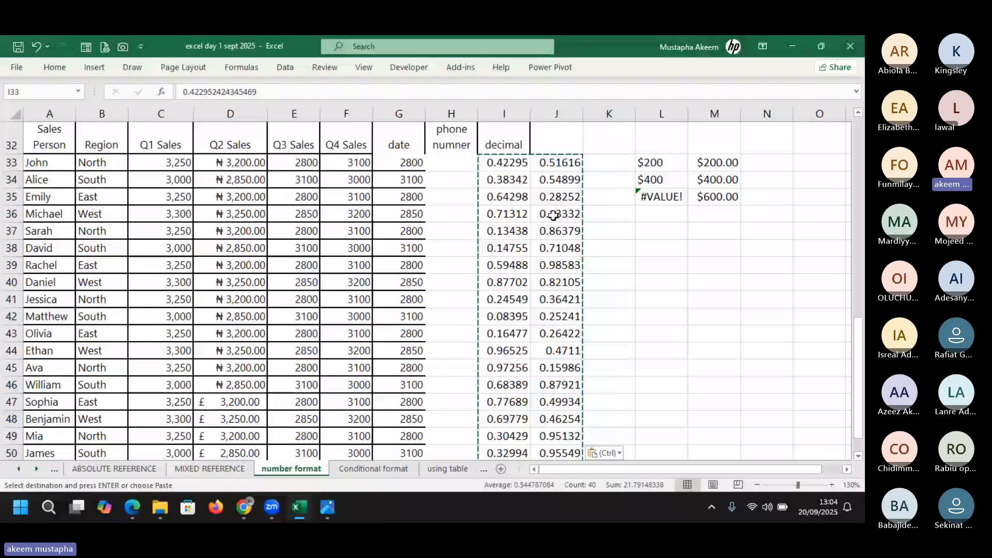
click(510, 164)
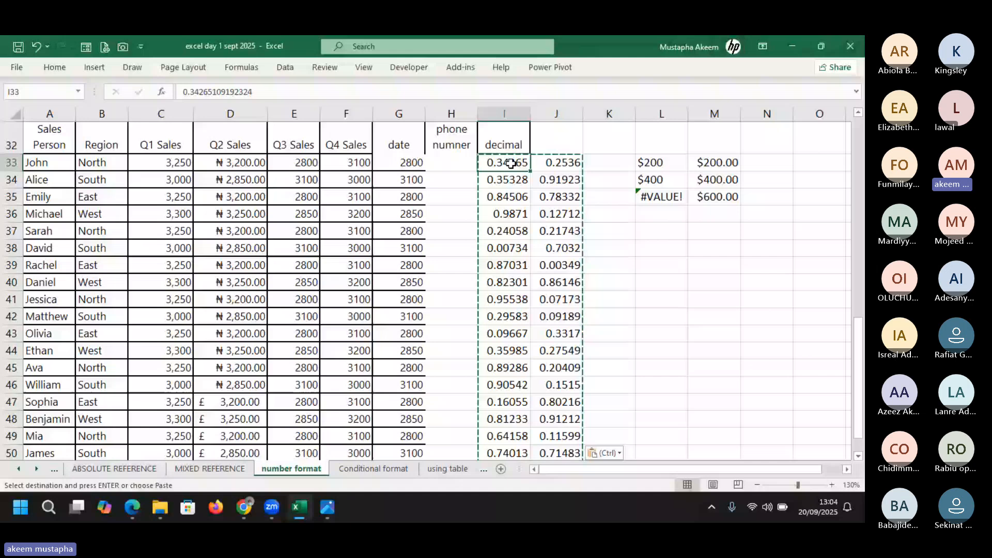
right_click(511, 163)
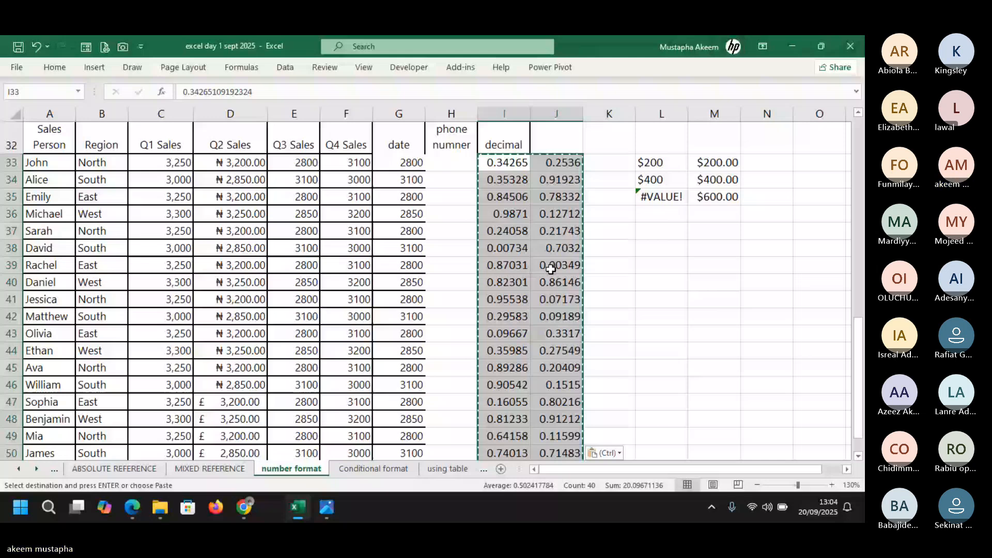
click(502, 163)
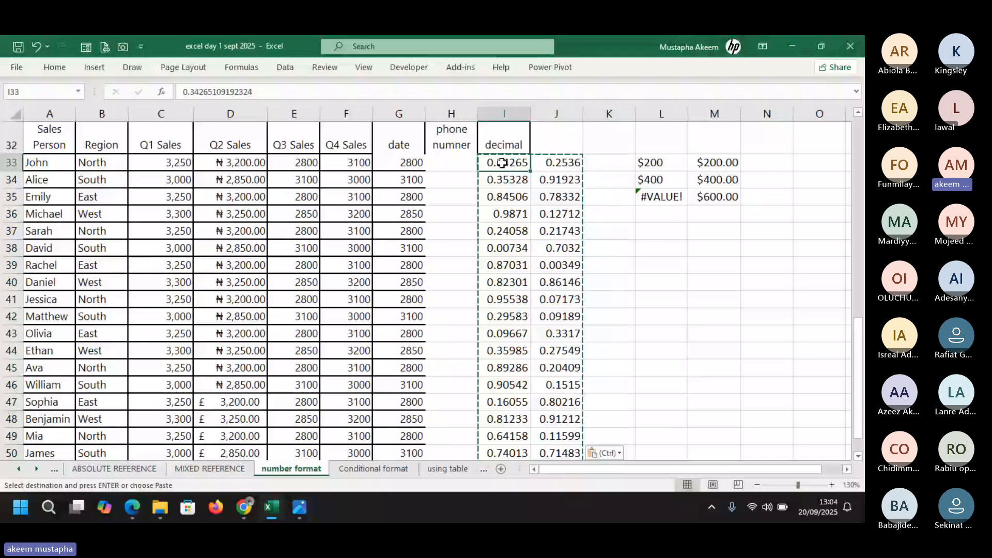
key(ctrl+shift+Down)
key(ctrl+1)
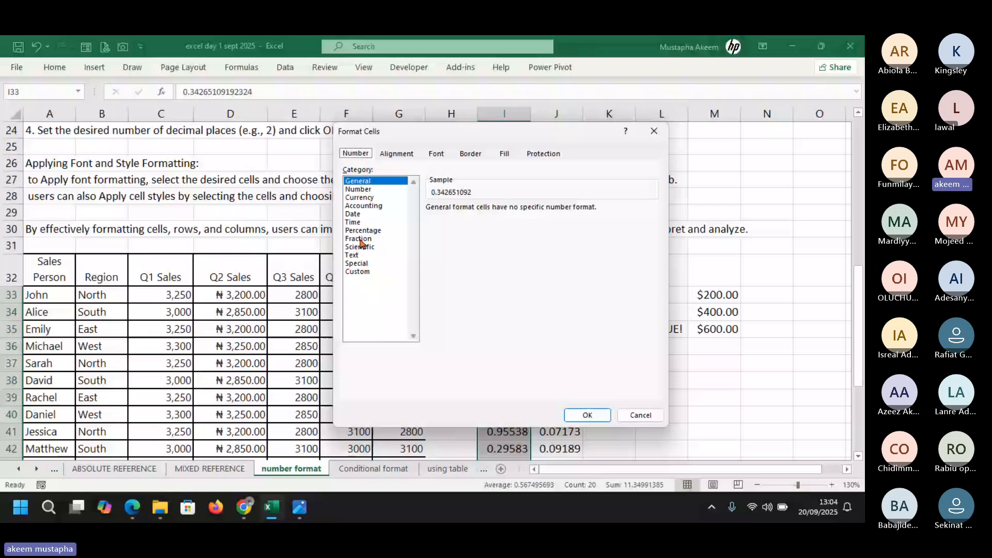
Format I33:I52 as Fraction, Up to one digit, so values show as 1/3, 5/6, 7/8
click(358, 238)
click(588, 414)
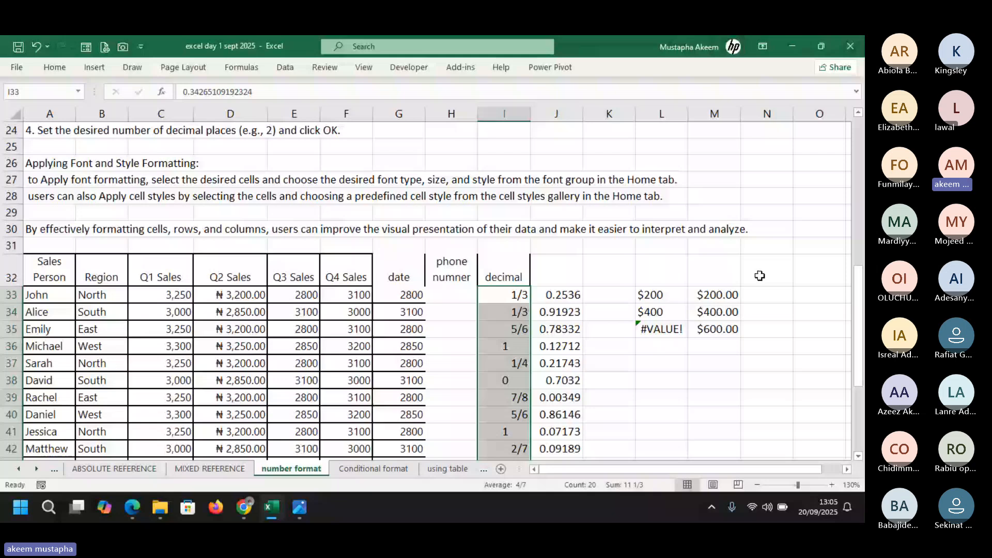
scroll(765, 299, down, 3)
key(ctrl+1)
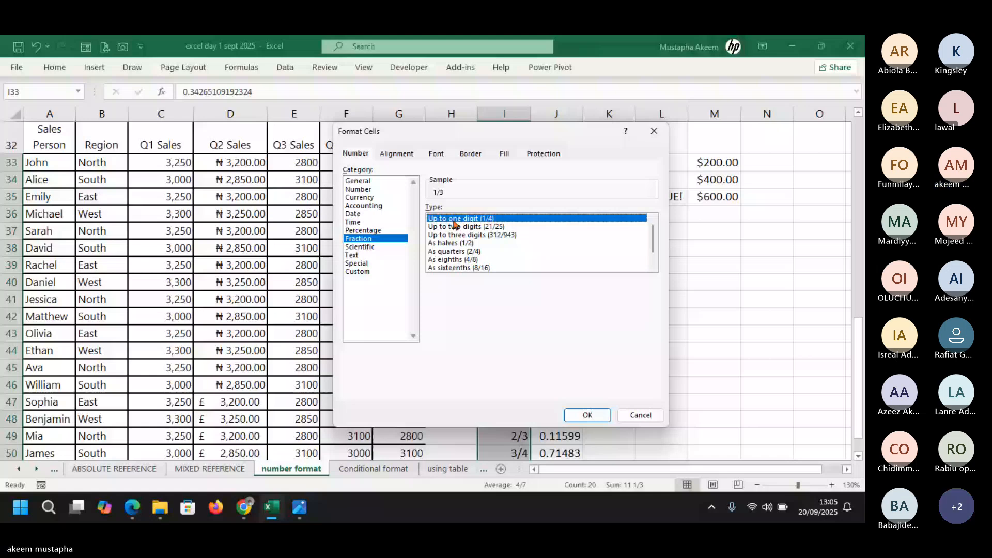
key(Return)
click(496, 194)
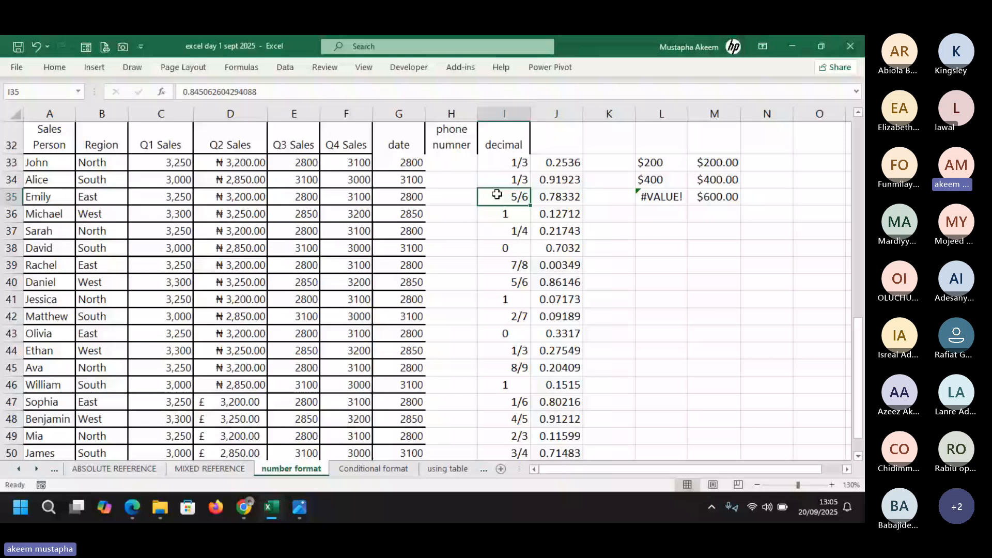
click(511, 161)
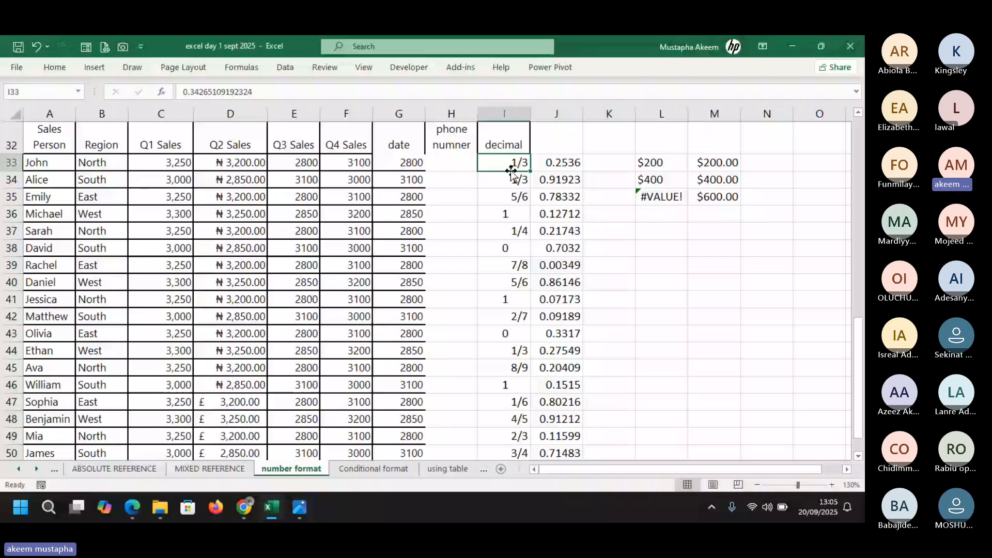
click(618, 164)
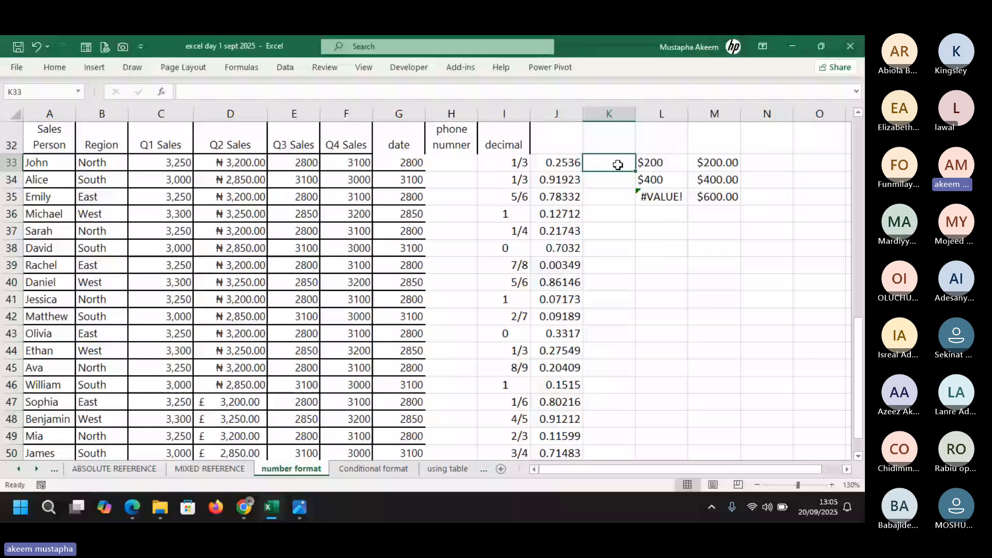
text(=r)
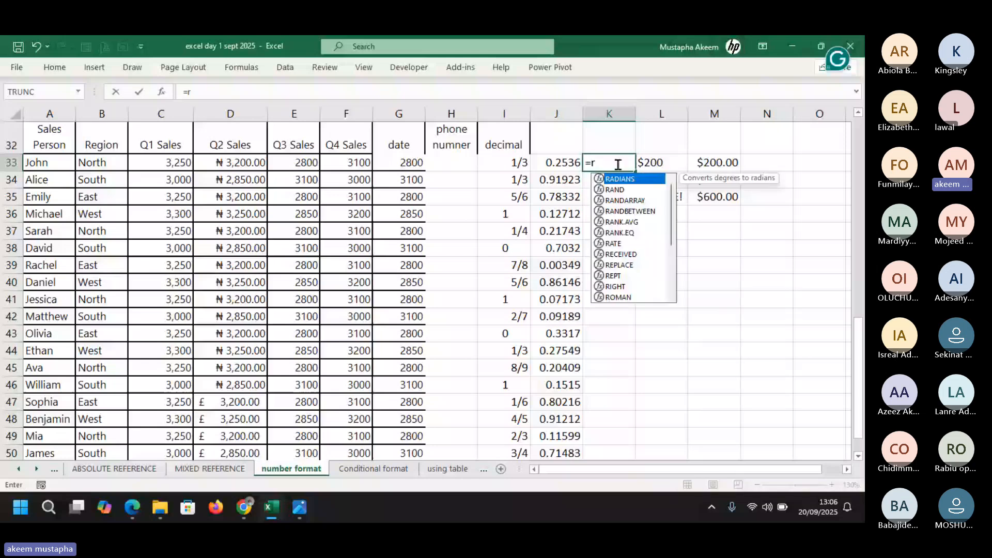
text(and())
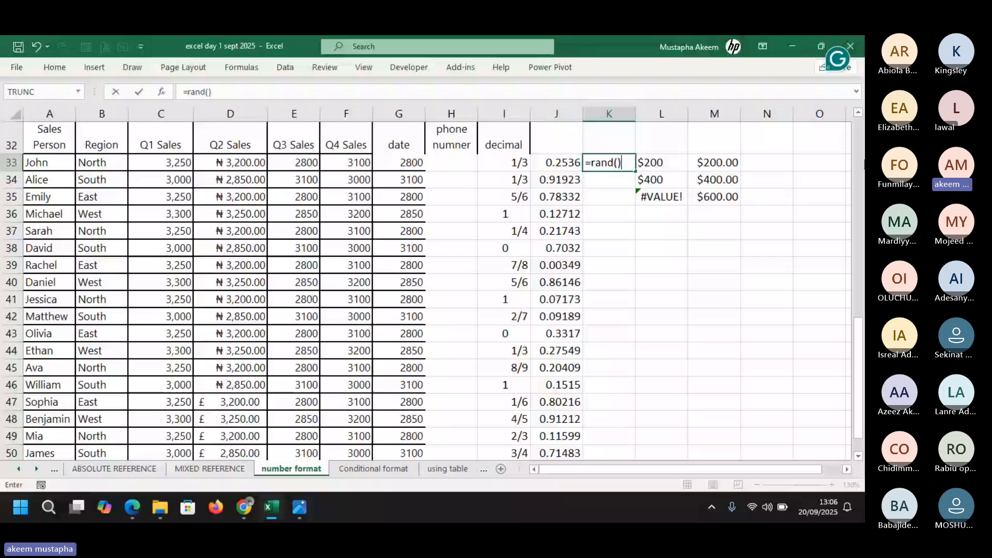
key(Return)
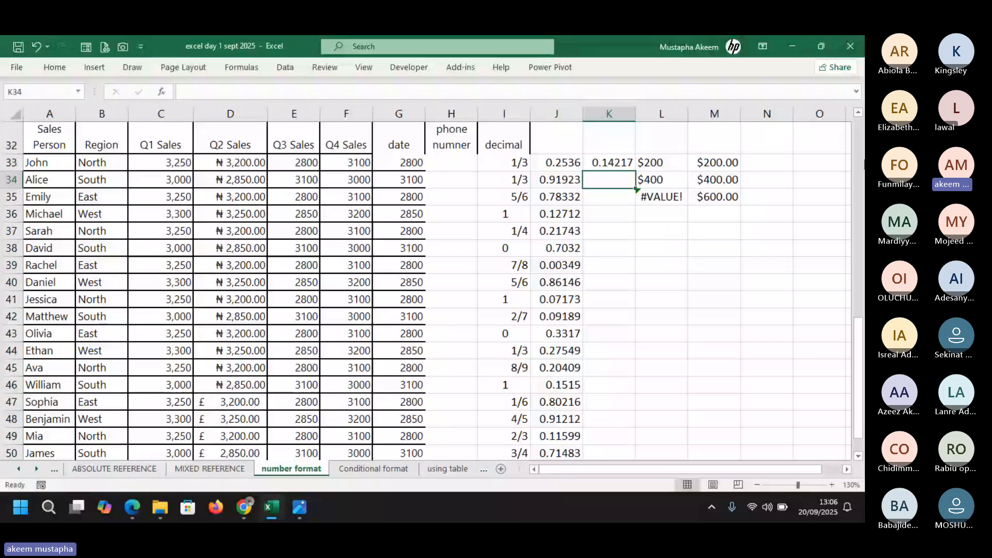
click(603, 164)
drag(634, 171, 634, 171)
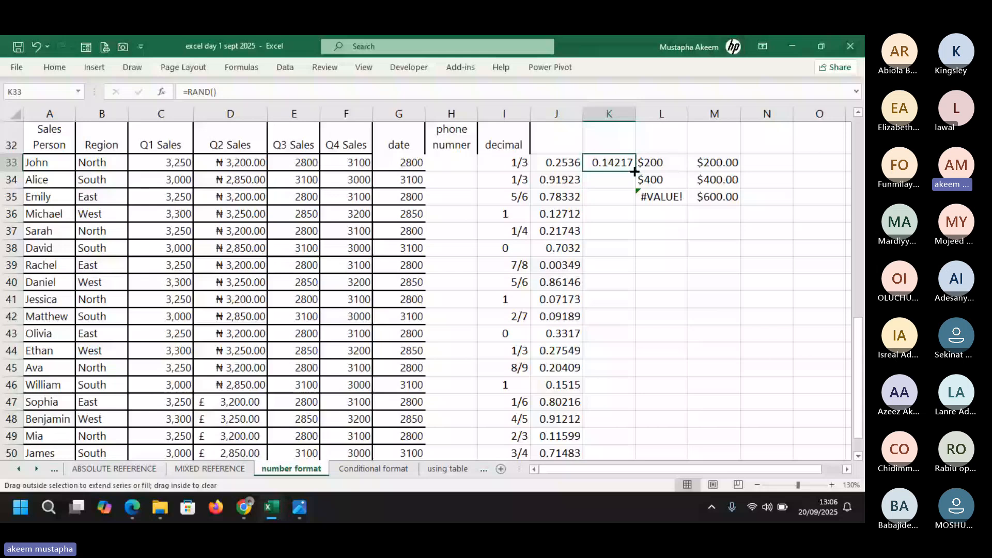
double_click(634, 171)
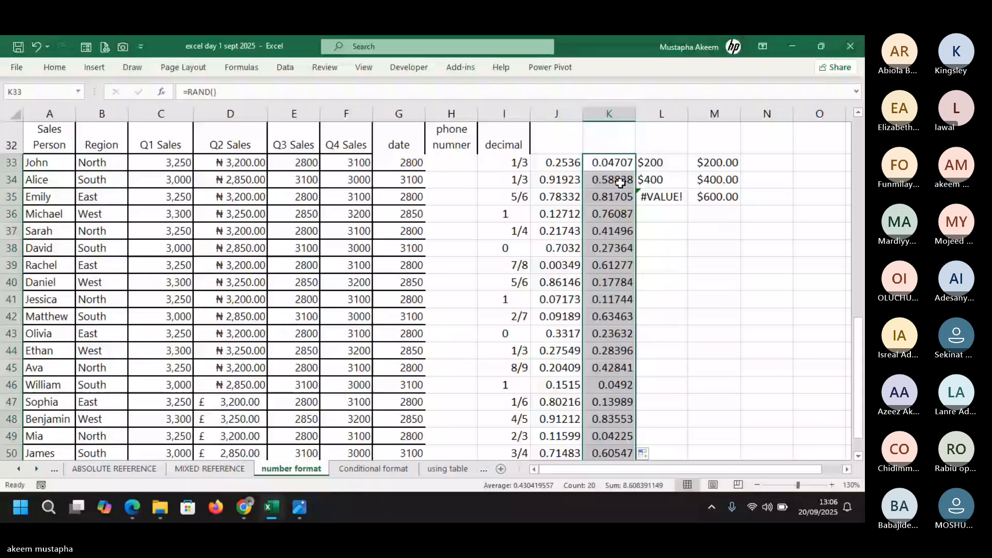
key(ctrl+z)
key(ctrl+z)
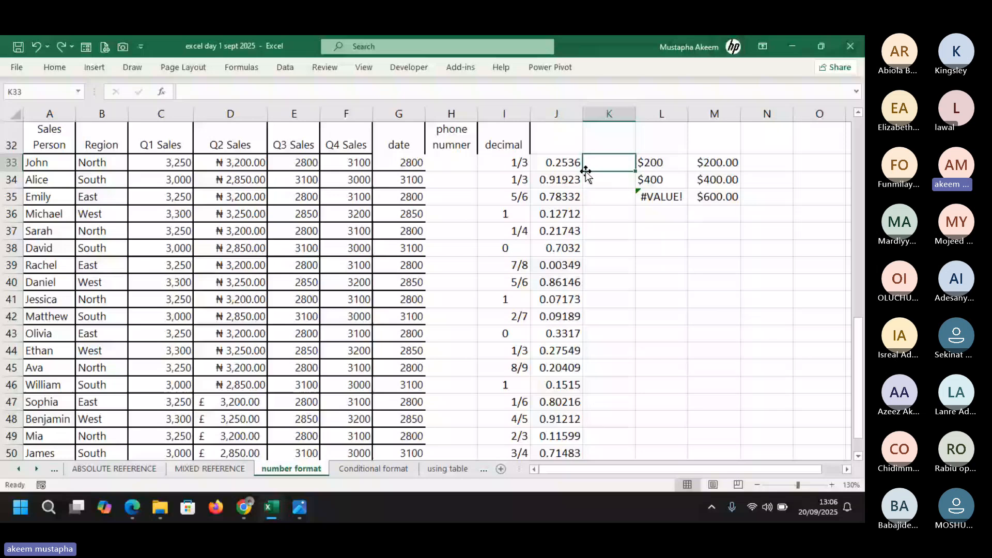
click(561, 162)
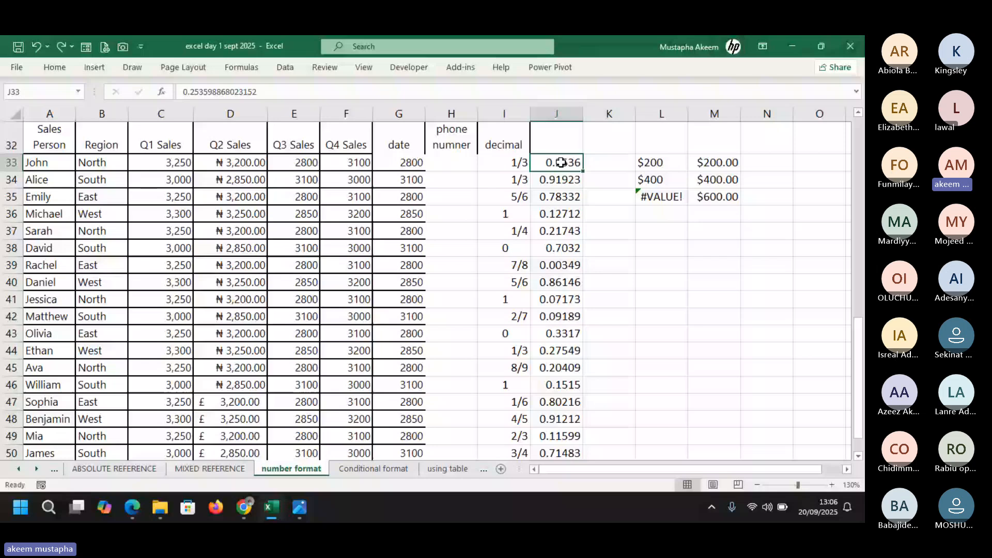
Format J33:J52 as Percentage with 1 decimal place, e.g. 25.4% and 91.9%
key(ctrl+shift+Down)
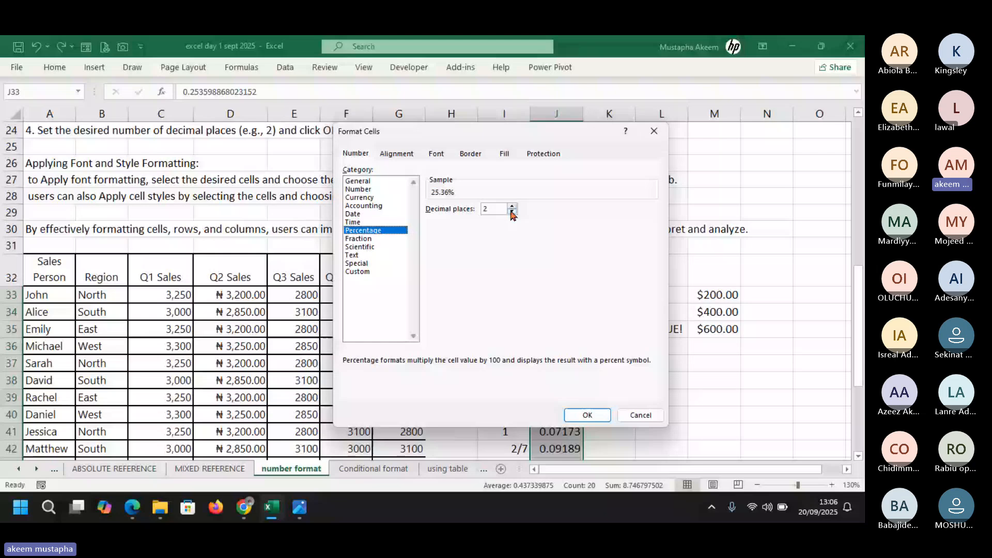
click(512, 212)
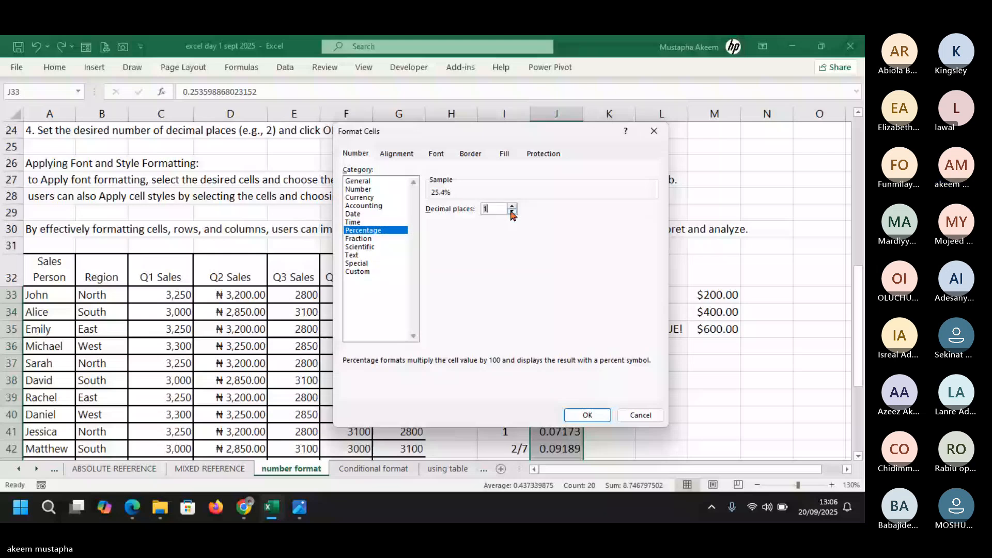
click(583, 414)
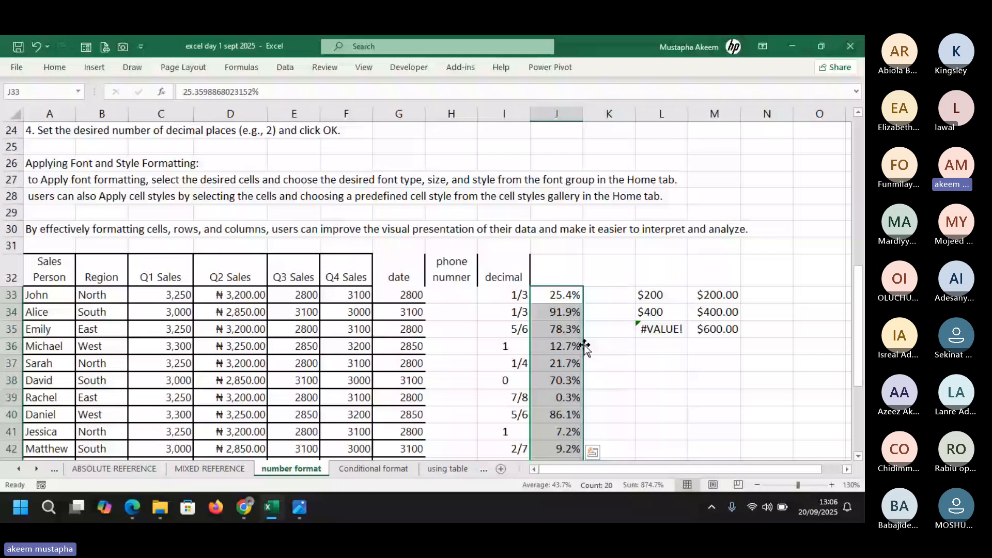
click(573, 333)
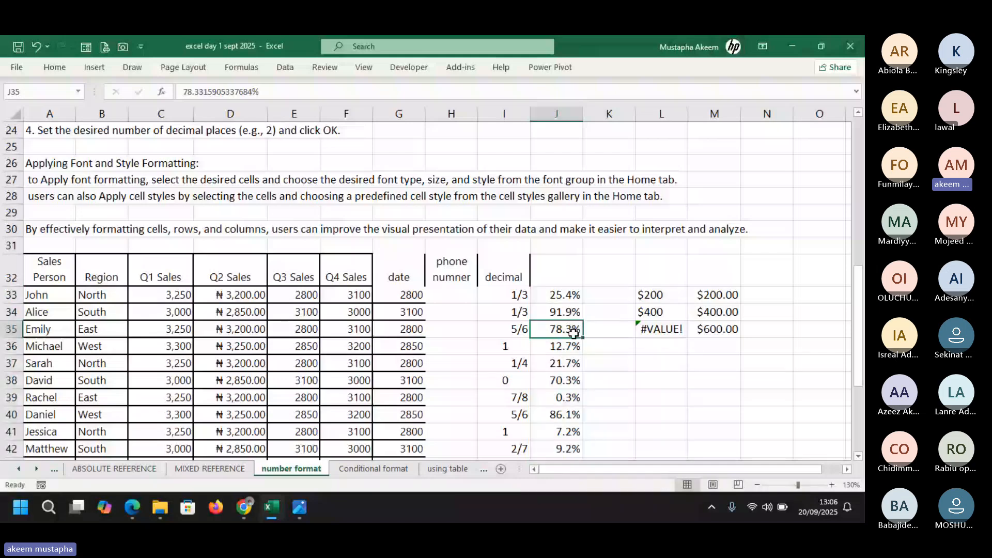
click(459, 295)
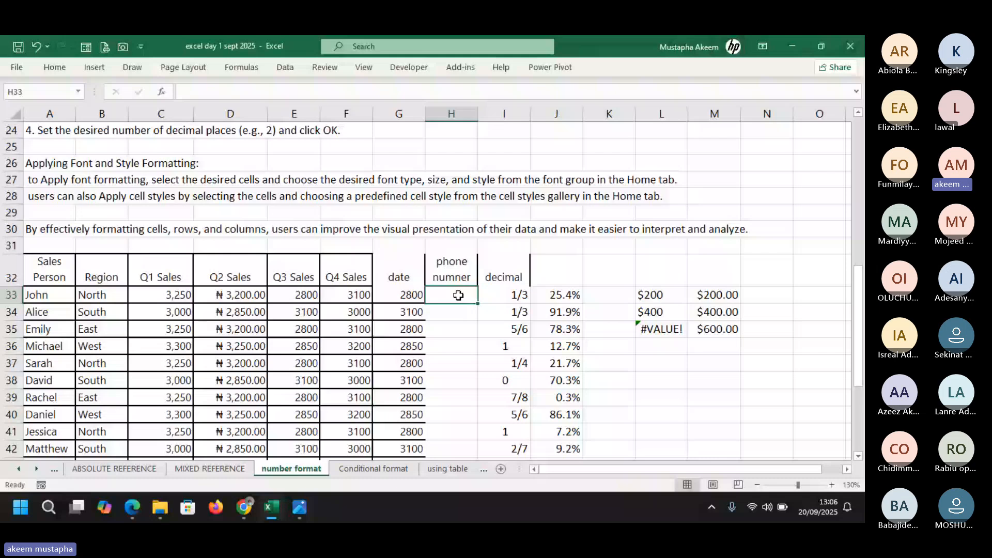
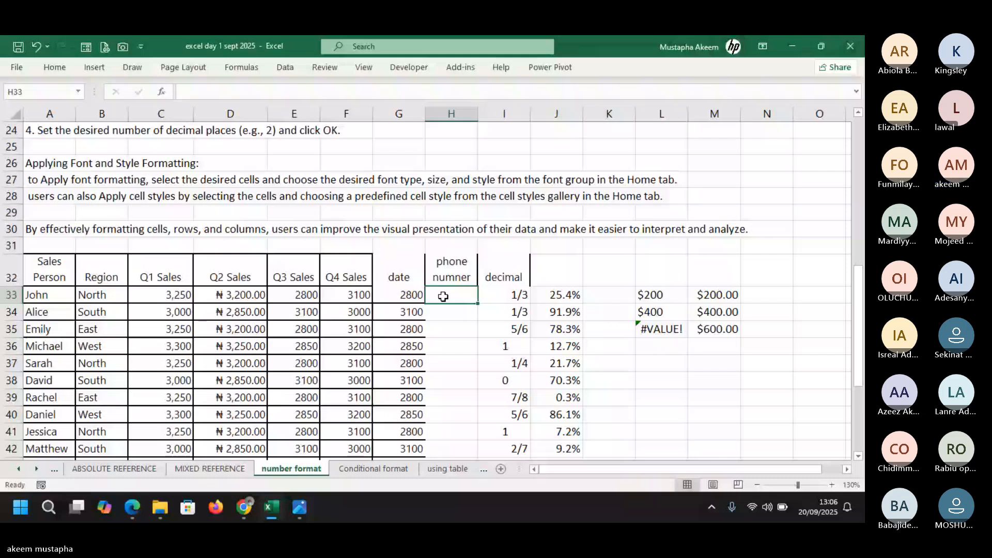
key(Return)
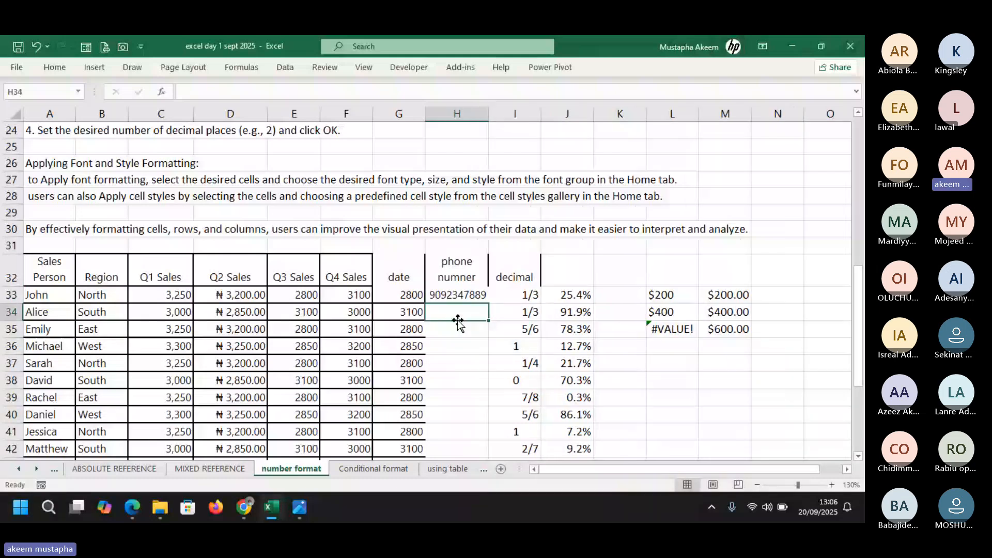
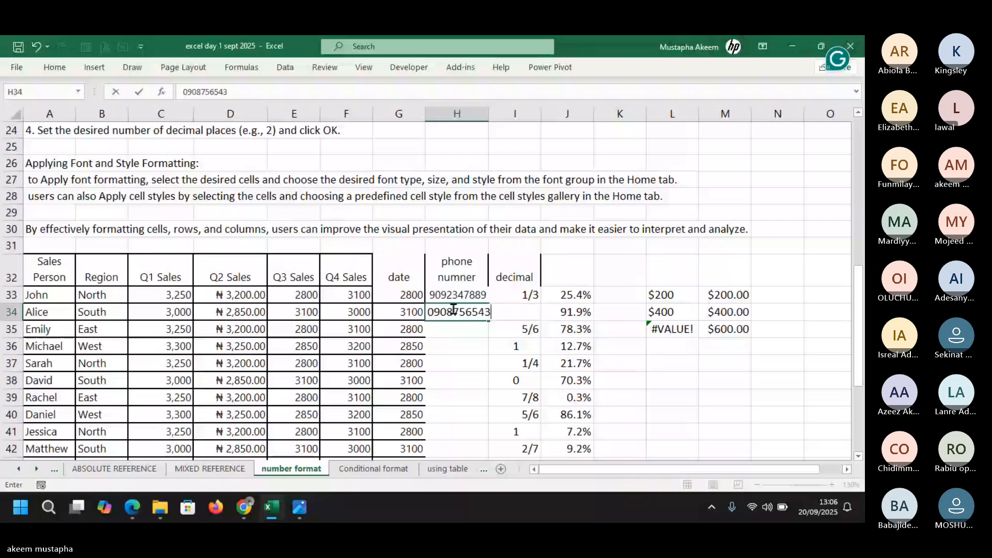
key(Return)
drag(491, 115, 527, 117)
key(Up)
click(305, 96)
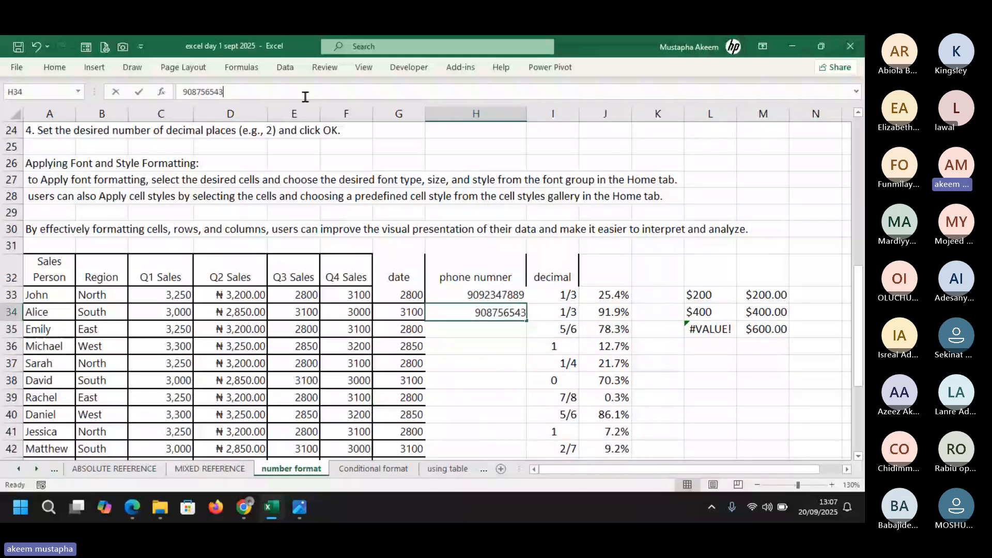
text(1)
key(Return)
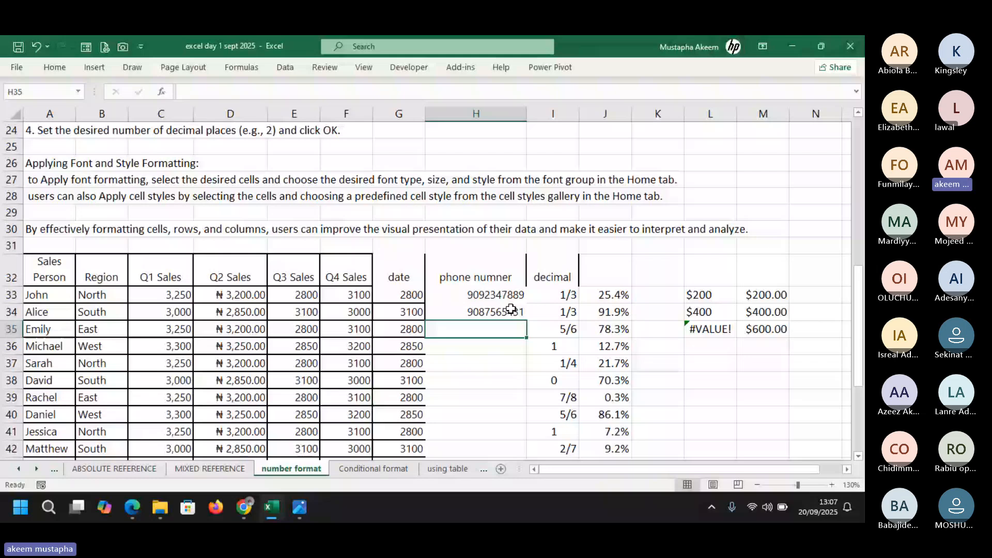
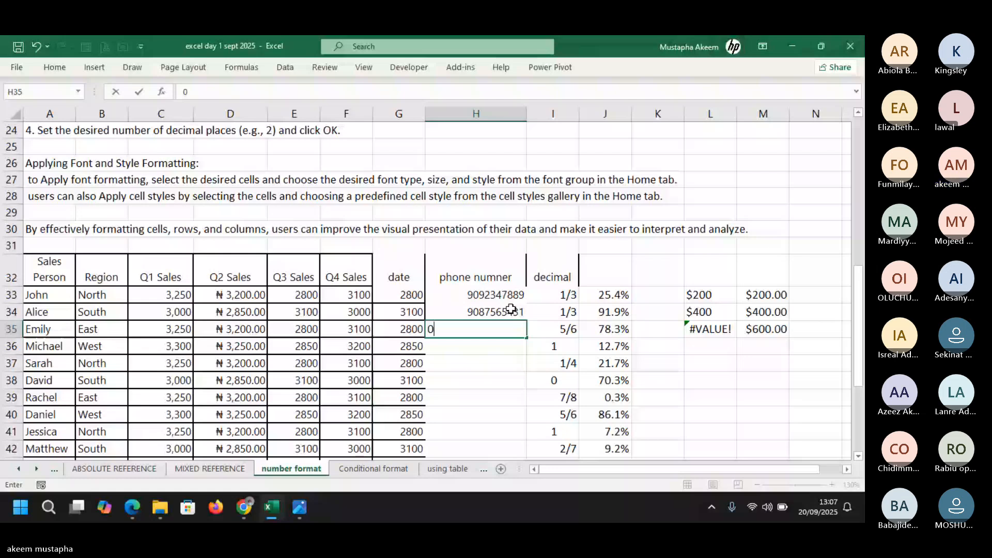
key(Return)
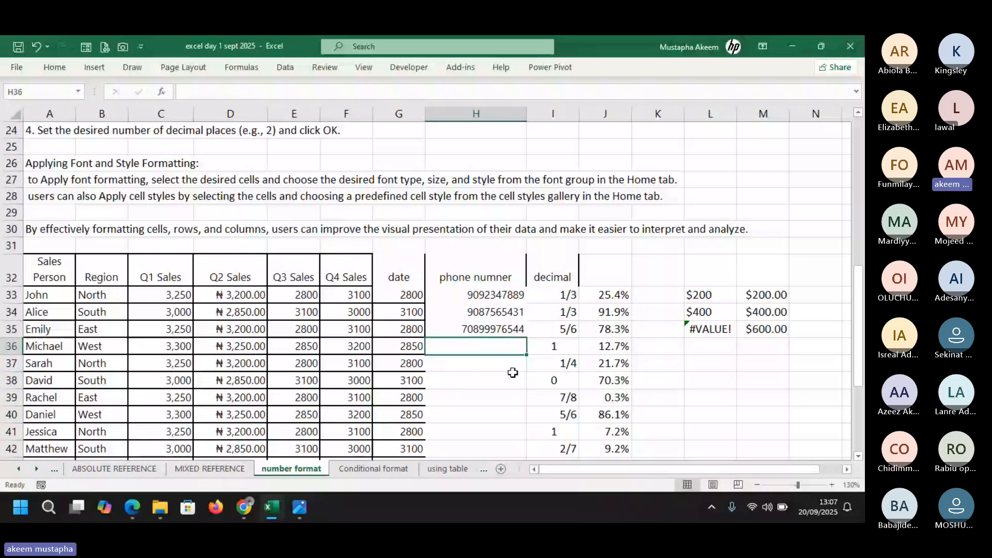
key(Up)
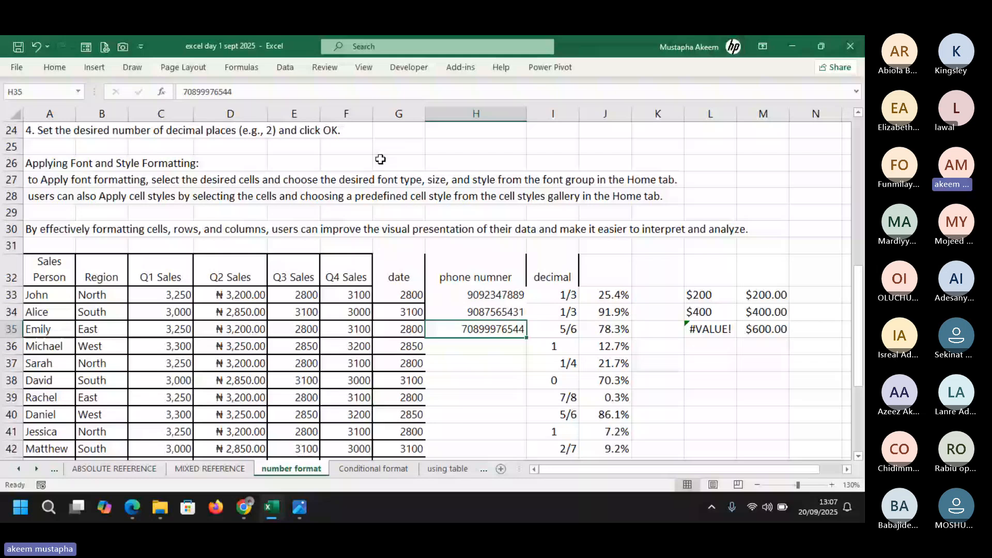
key(F2)
key(BackSpace)
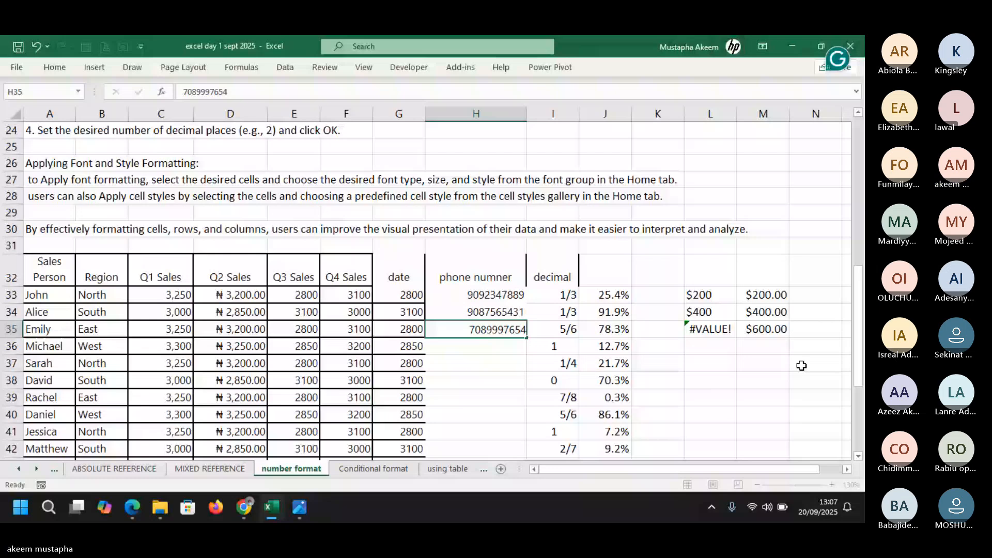
Add a 'cheque number' header in K32 and enter the numbers 0004, 00234 and 000013 below it
click(646, 268)
text(cheque numbe)
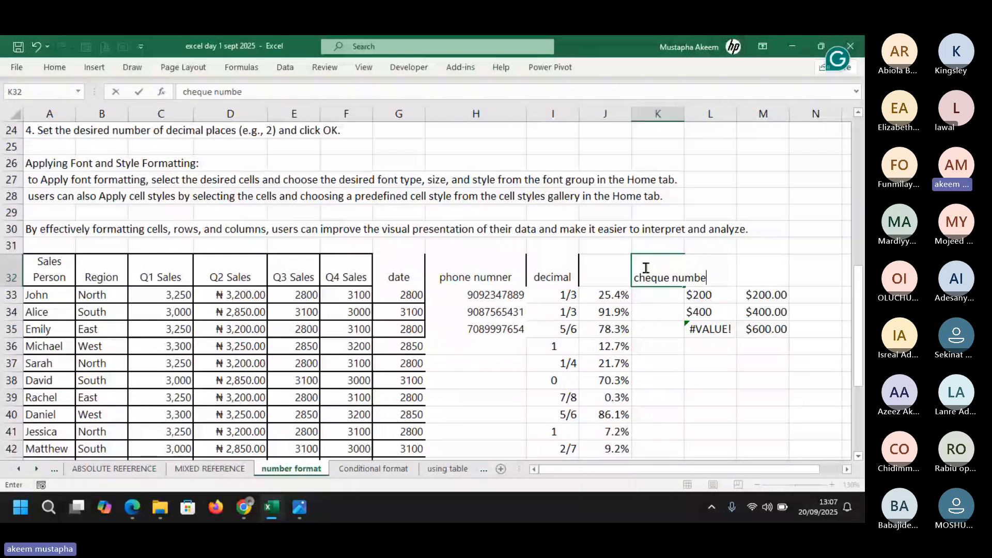
text(r)
key(Return)
text(0004)
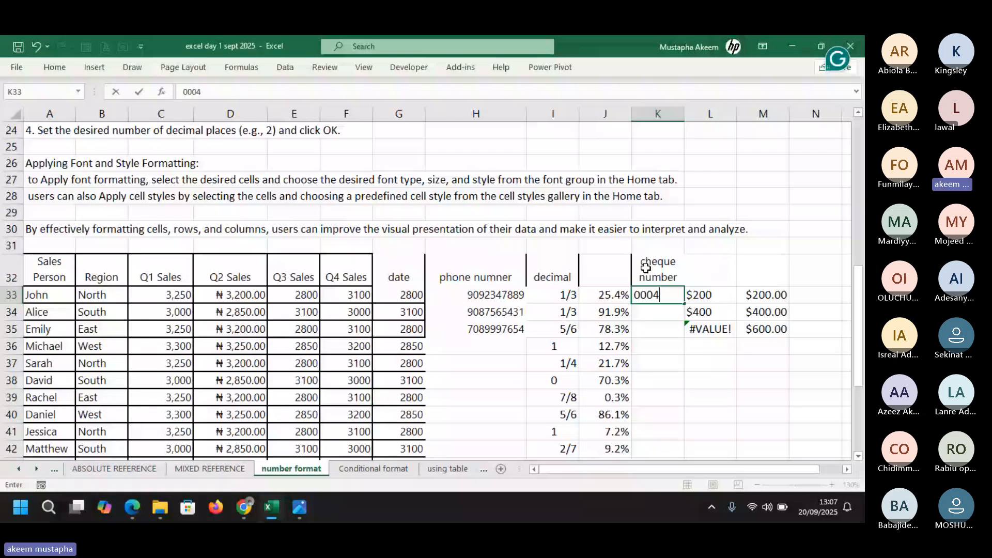
key(Return)
text(00)
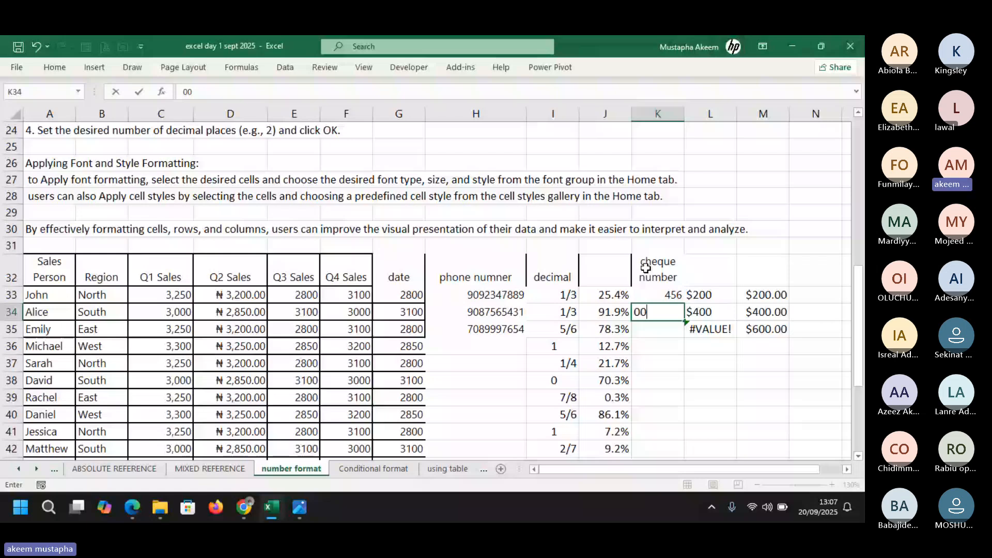
text(234)
key(Return)
text(000013)
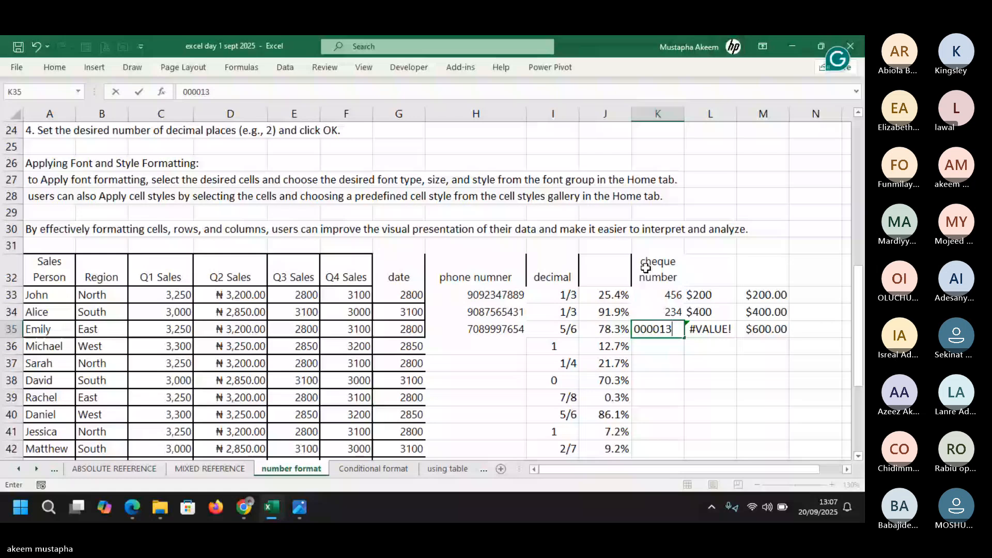
Re-enter K33 as the text '000456 so its leading zeros stay visible
drag(667, 295, 672, 331)
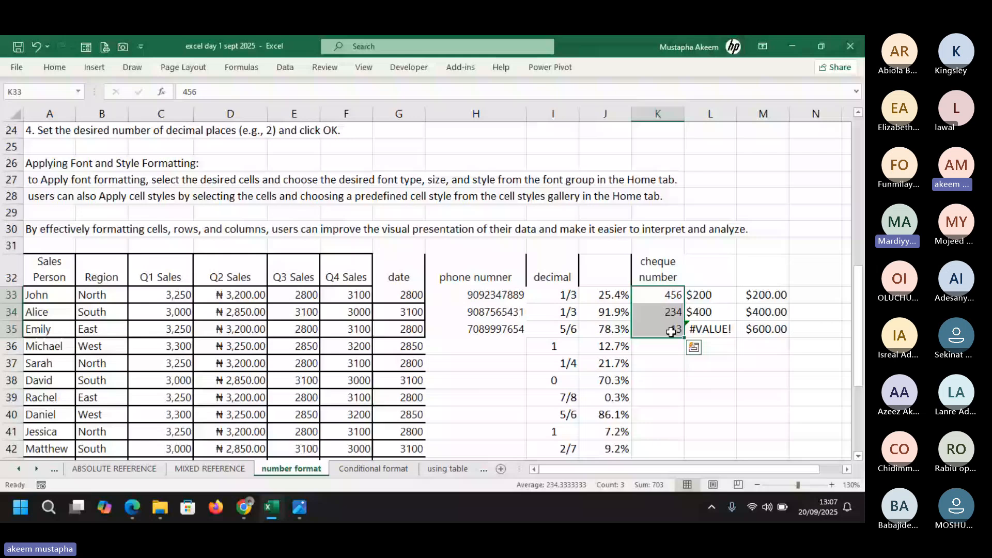
mouse_move(244, 507)
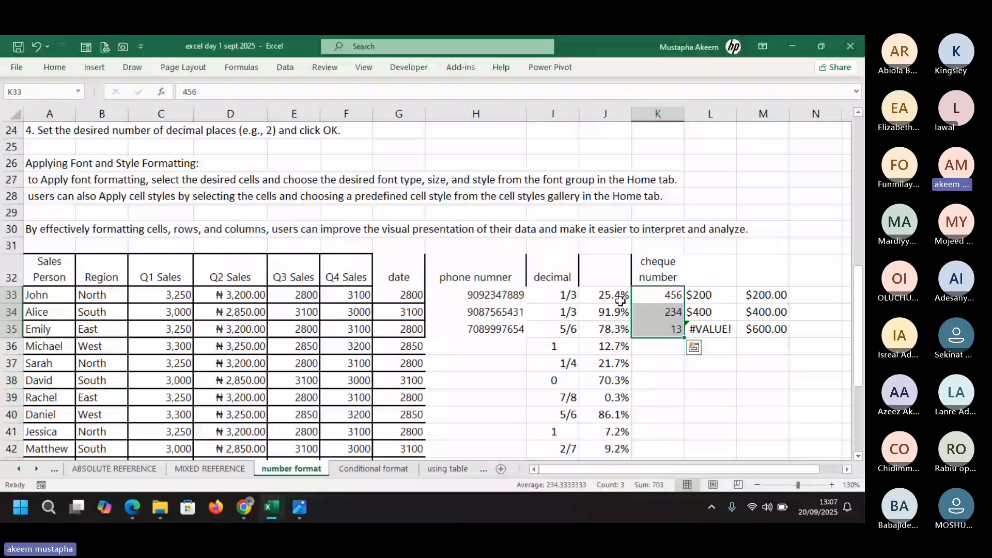
click(658, 295)
click(183, 92)
text(')
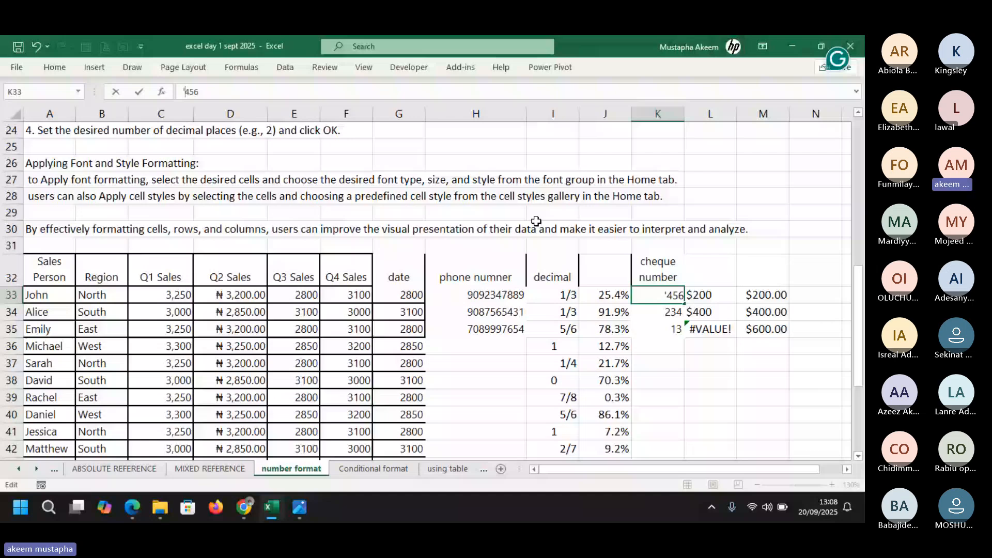
text(000)
key(Return)
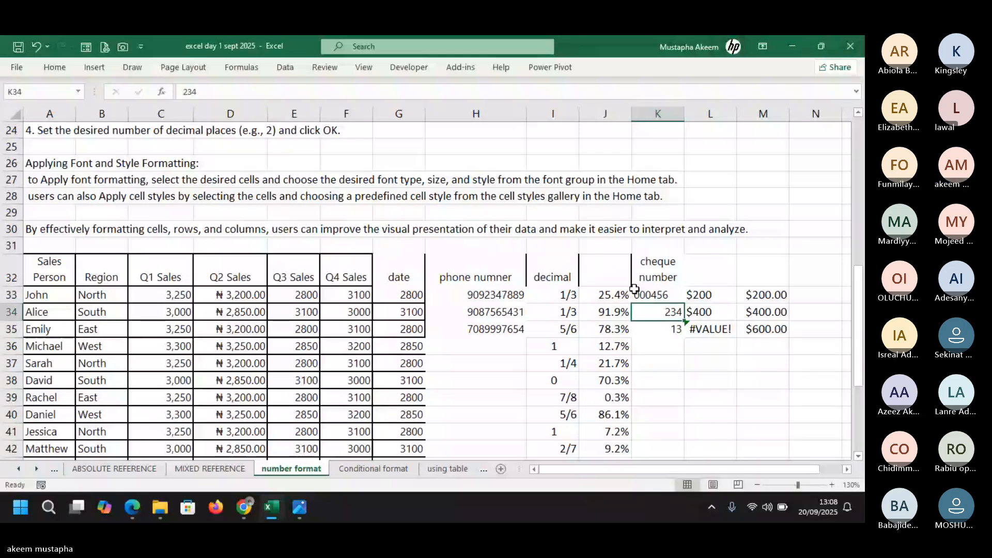
click(634, 290)
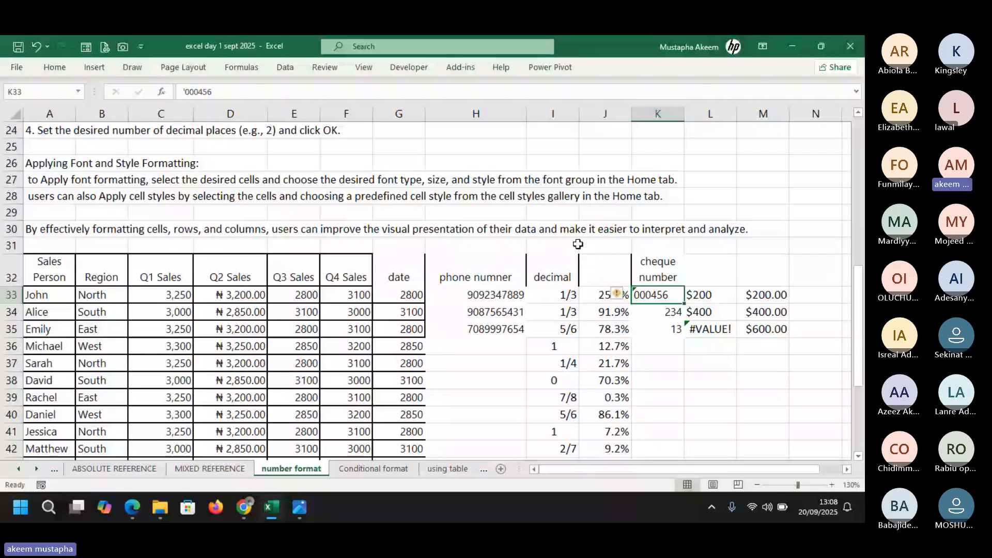
Fill the three phone numbers down to row 52 by copying them rather than continuing a series
drag(476, 295, 476, 404)
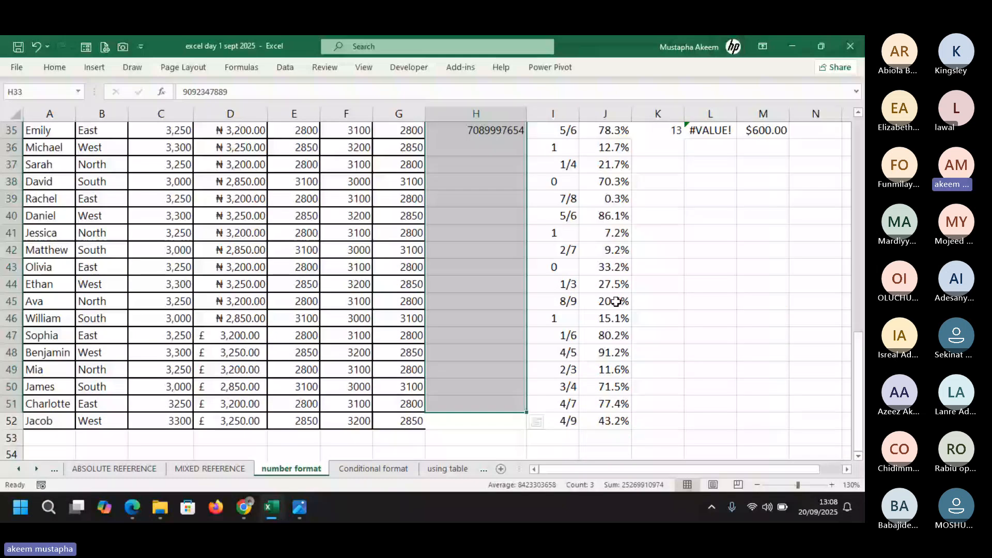
scroll(514, 259, up, 3)
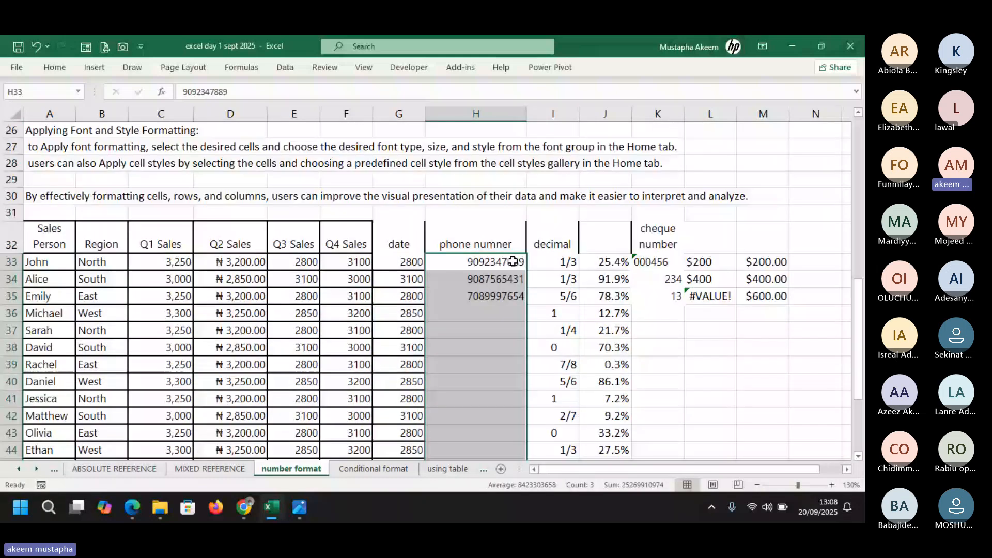
drag(513, 261, 513, 294)
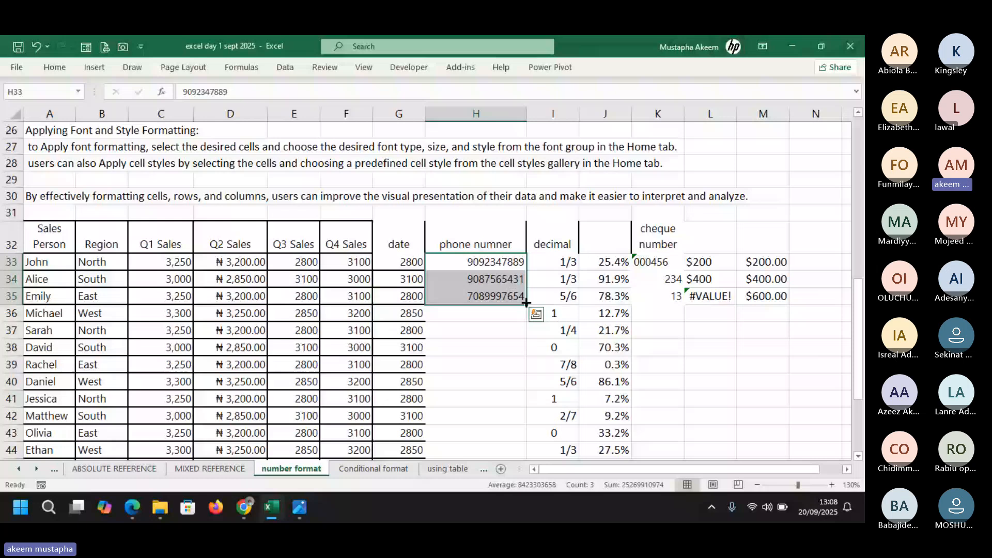
mouse_move(526, 303)
mouse_down()
mouse_move(531, 485)
mouse_move(516, 430)
mouse_up()
key(ctrl+z)
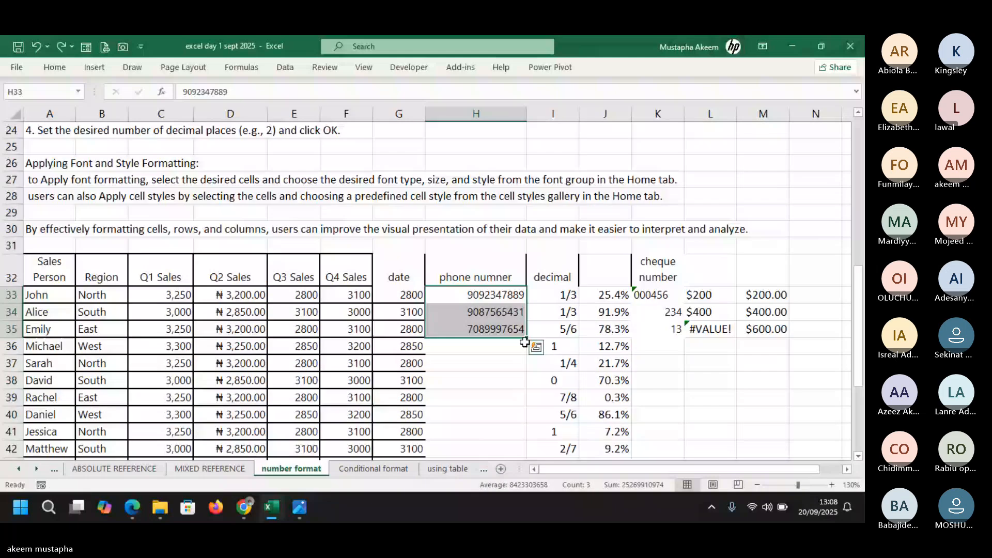
drag(524, 342, 525, 377)
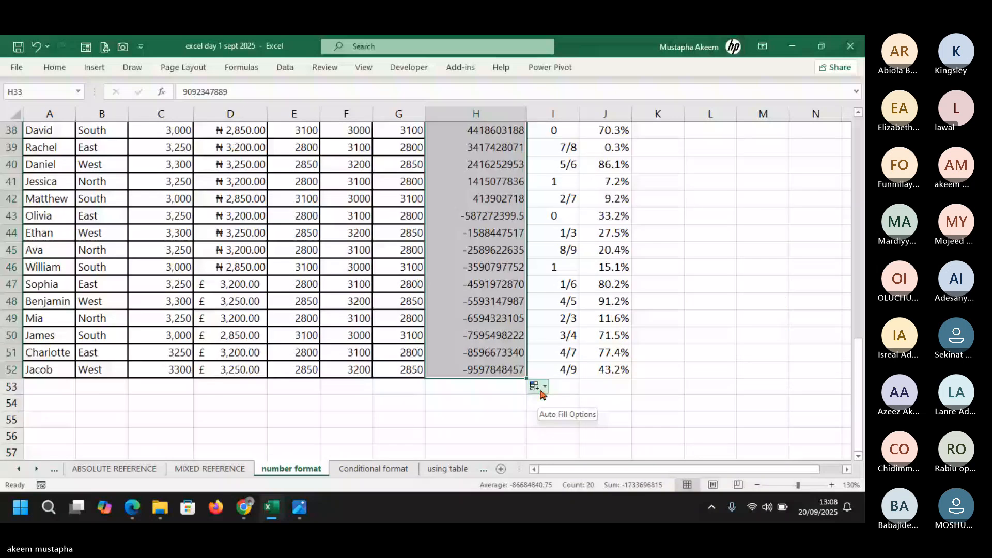
click(541, 391)
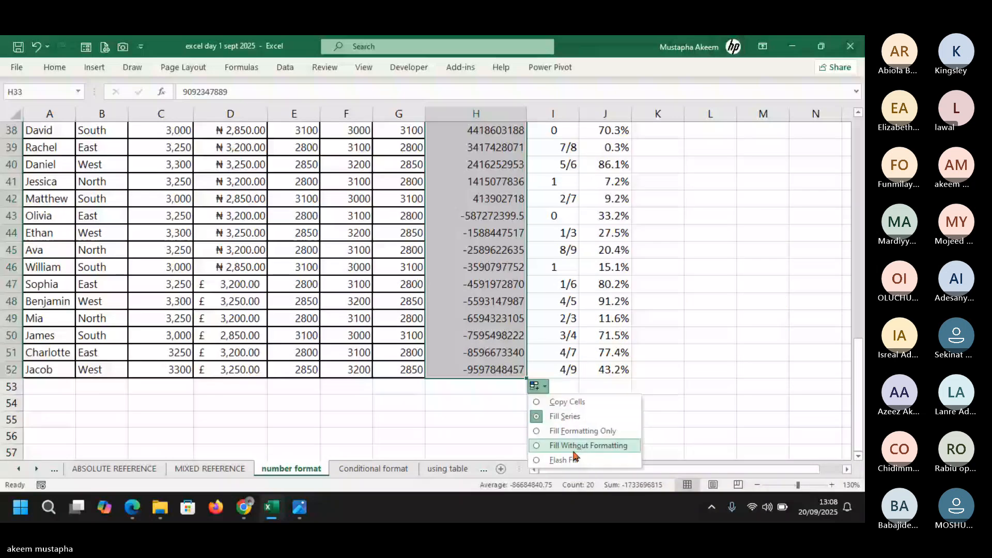
click(569, 402)
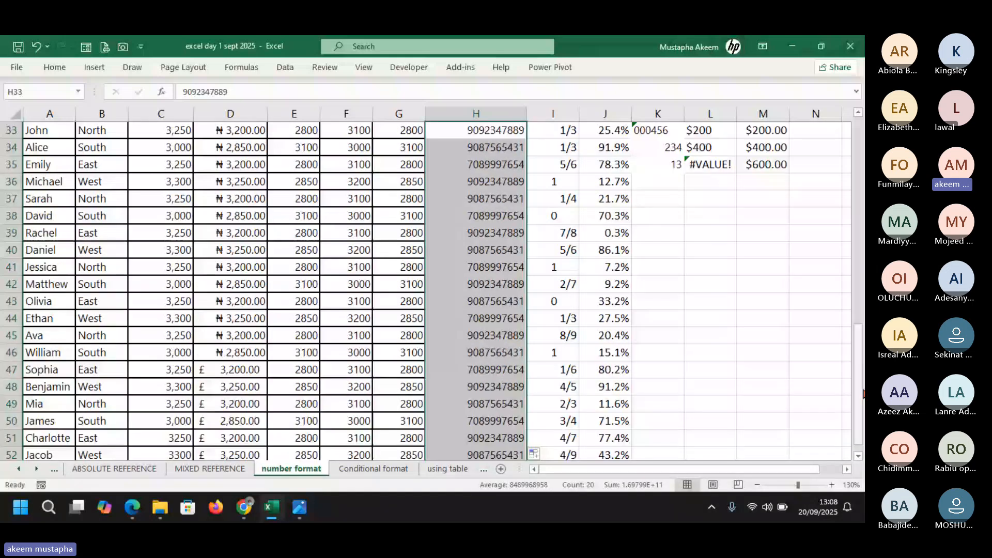
Prefix H33 with '0 to keep its leading zero, then undo it back to a plain number
click(473, 170)
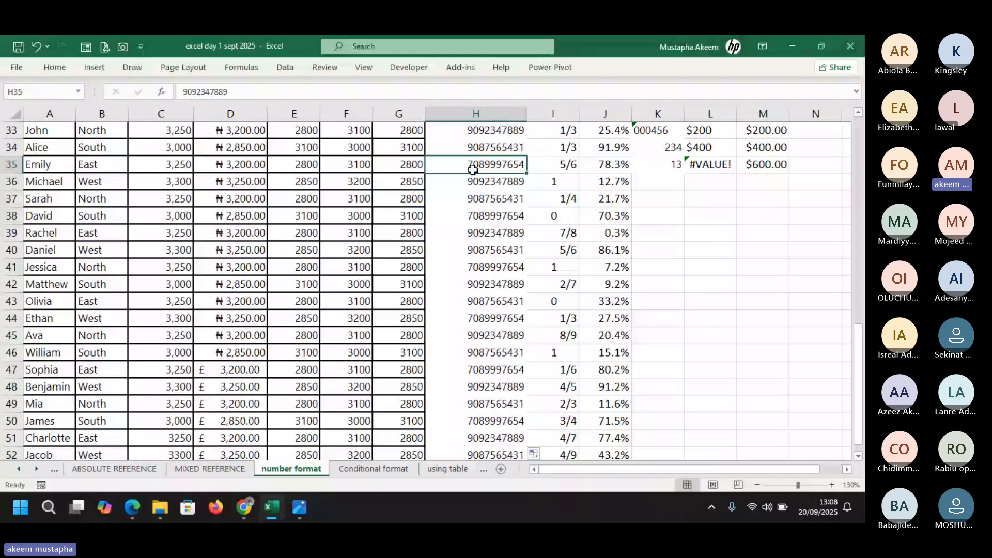
scroll(473, 170, up, 1)
click(476, 197)
click(184, 92)
text(')
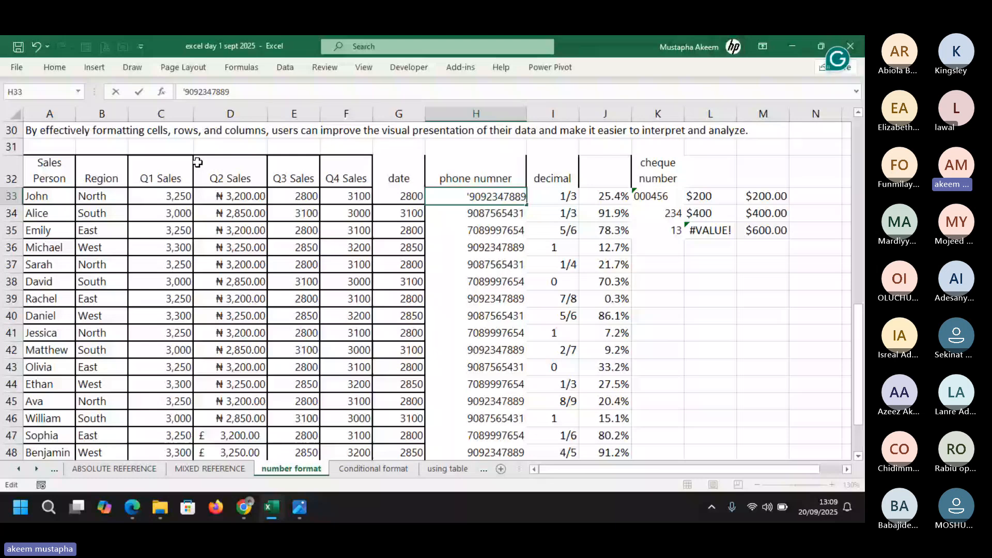
text(0)
key(Return)
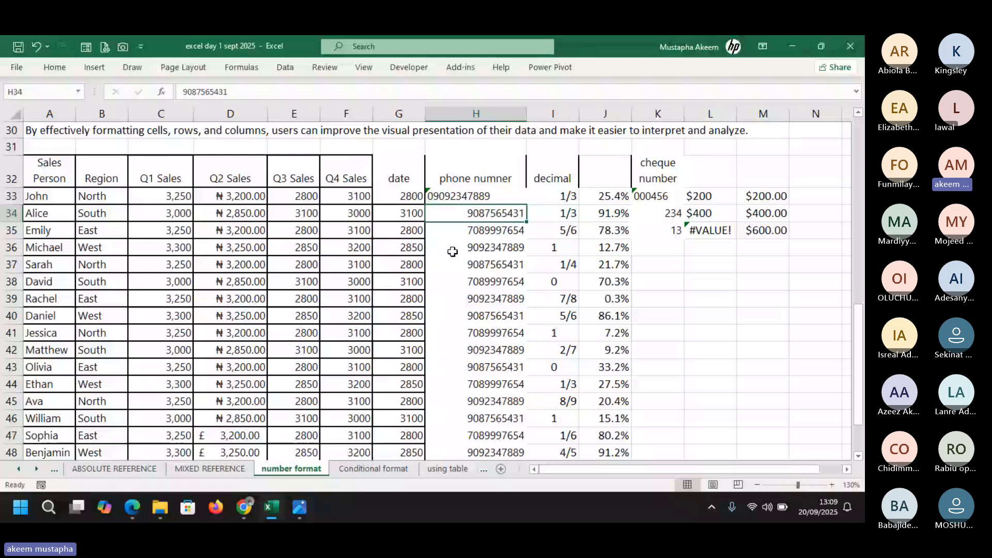
key(ctrl+z)
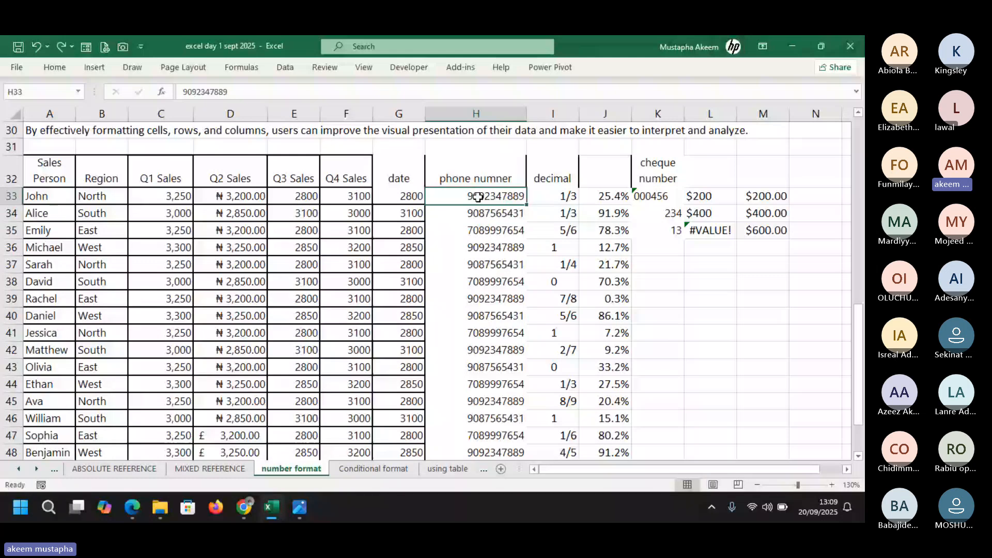
Select the phone numbers in H33:H52 and bring up Format Cells
drag(478, 197, 486, 449)
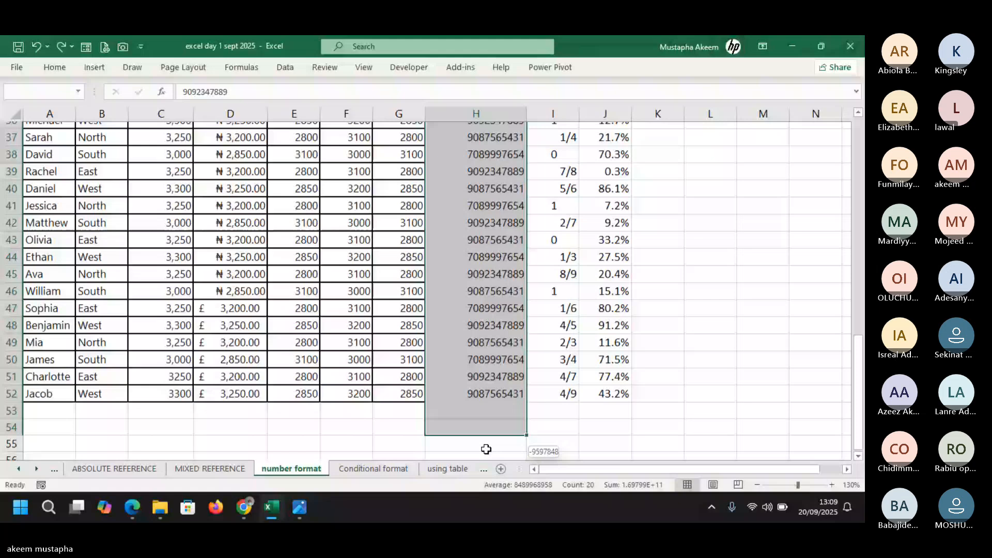
drag(485, 449, 486, 375)
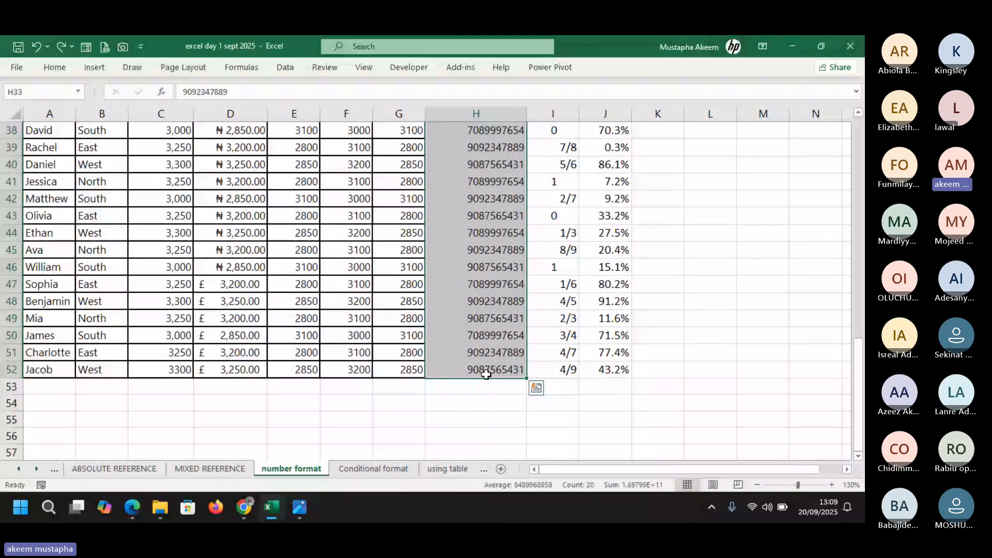
key(ctrl+1)
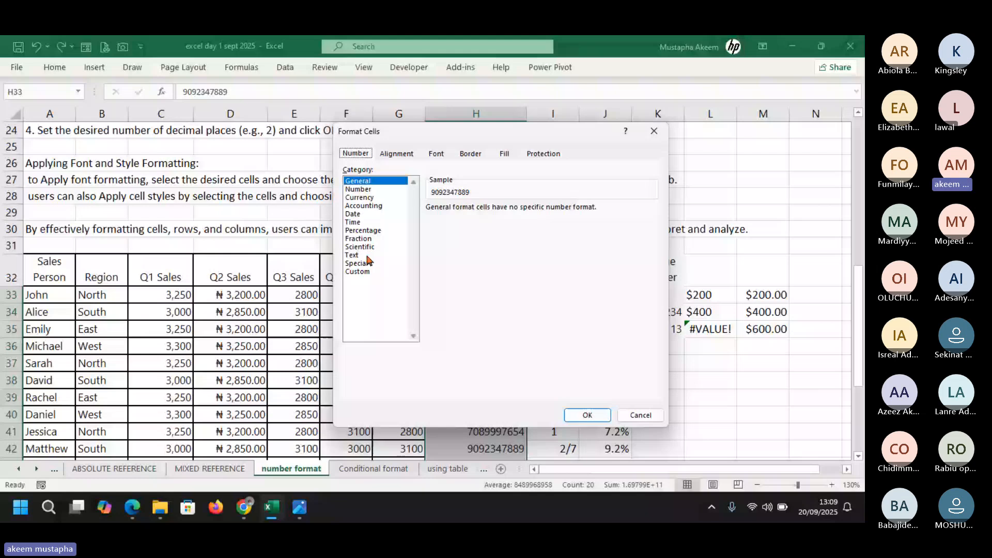
click(360, 271)
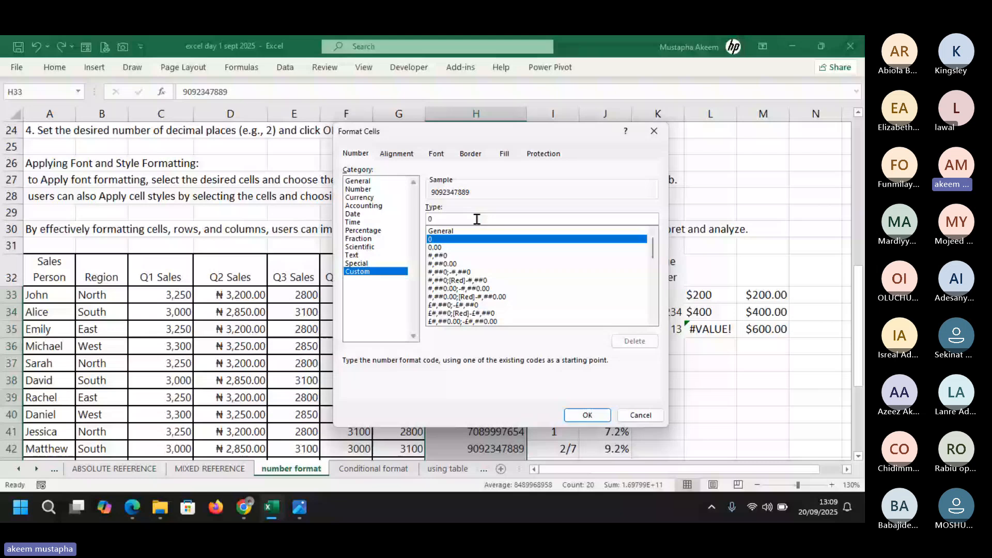
click(476, 219)
text(000)
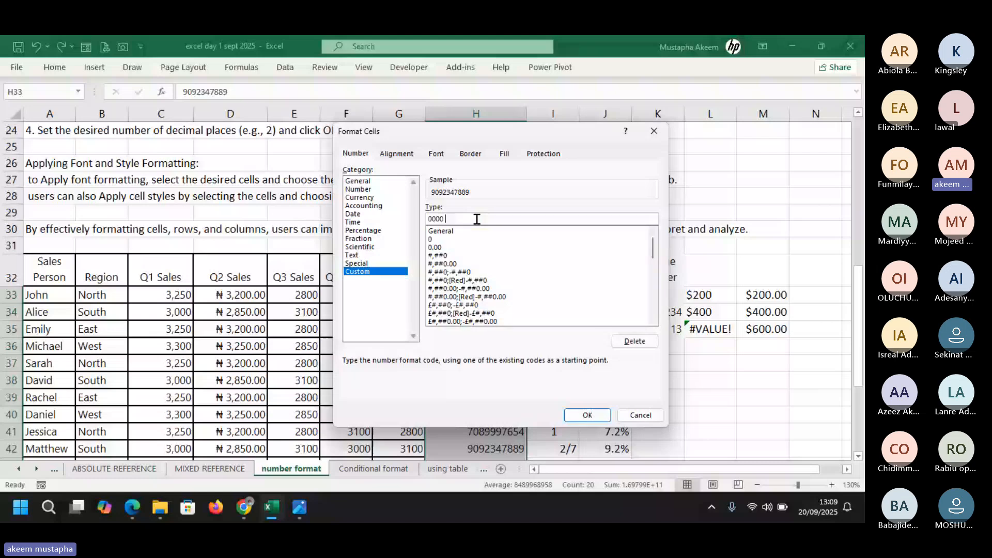
text( 000 0000)
key(Return)
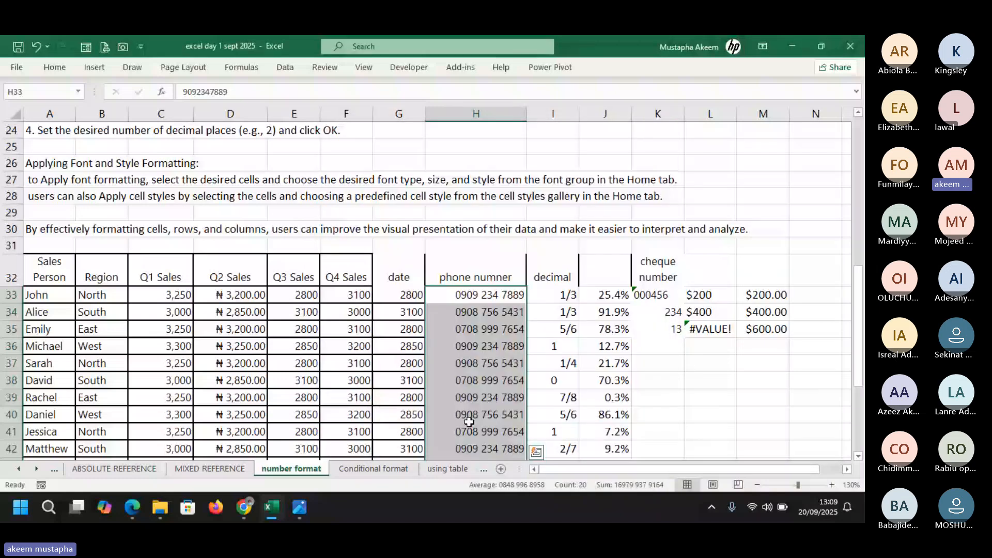
click(476, 329)
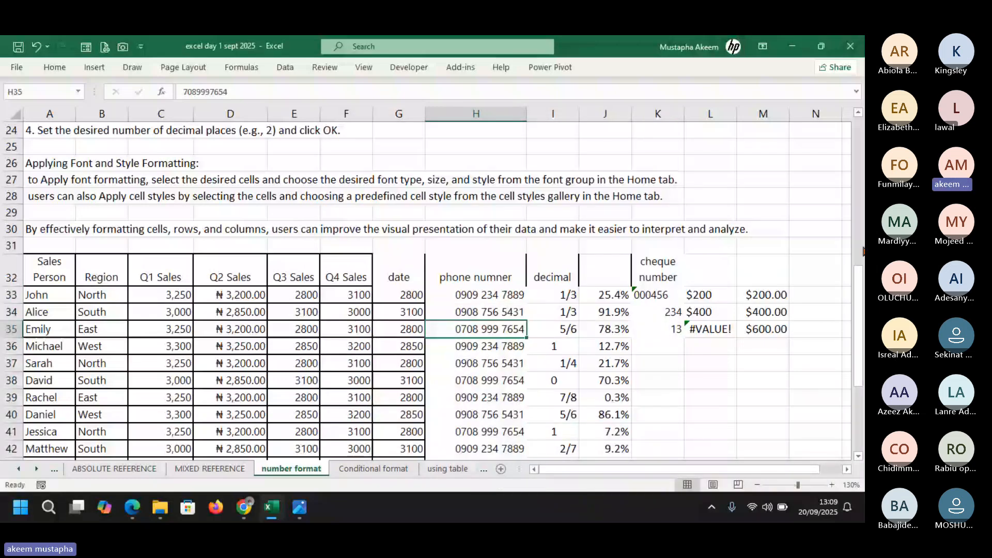
mouse_move(858, 289)
mouse_down()
mouse_move(864, 365)
mouse_move(864, 297)
mouse_up()
click(491, 260)
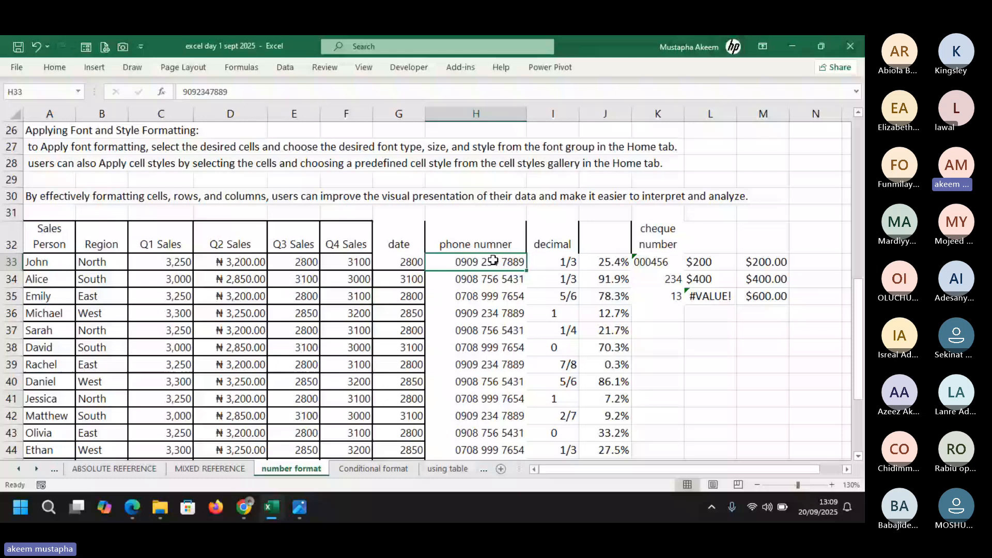
key(ctrl+z)
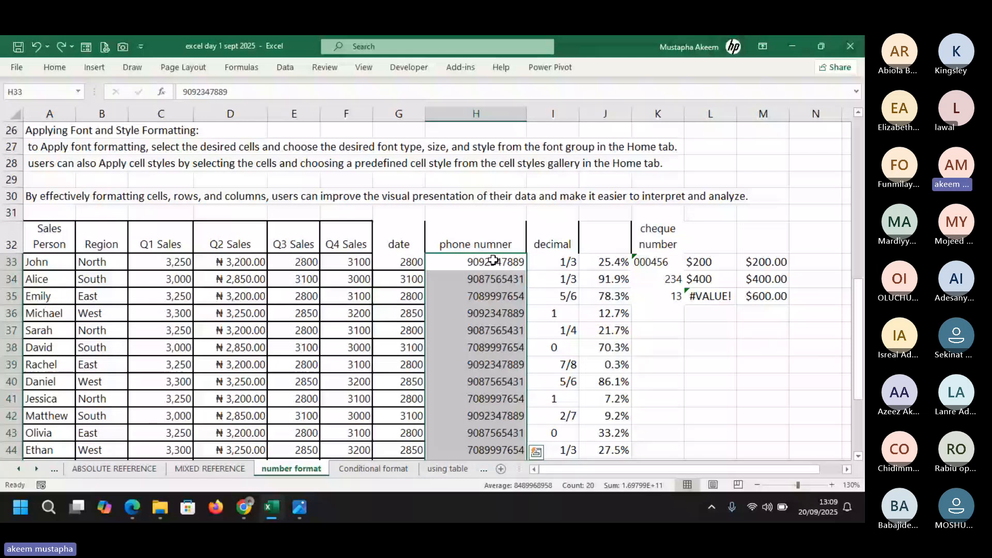
key(ctrl+1)
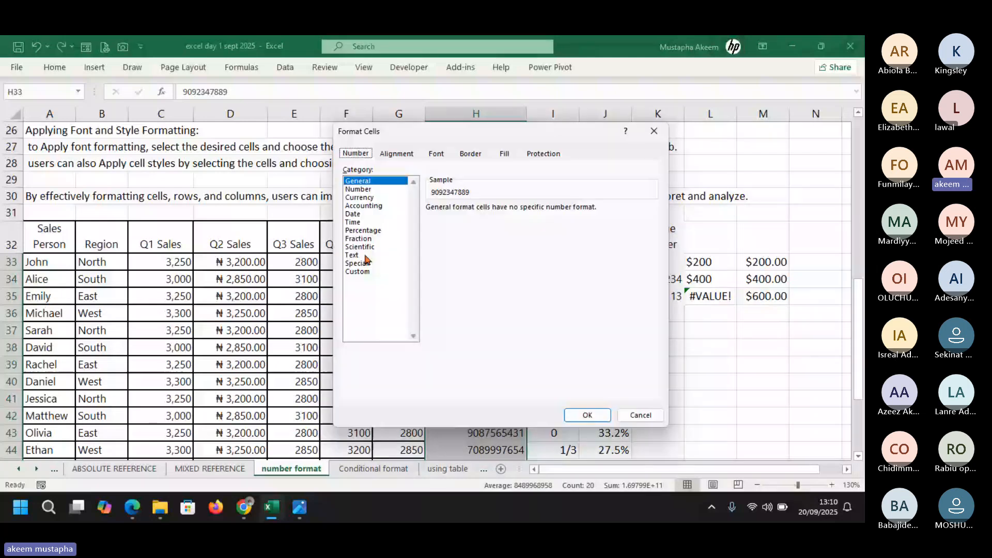
click(362, 272)
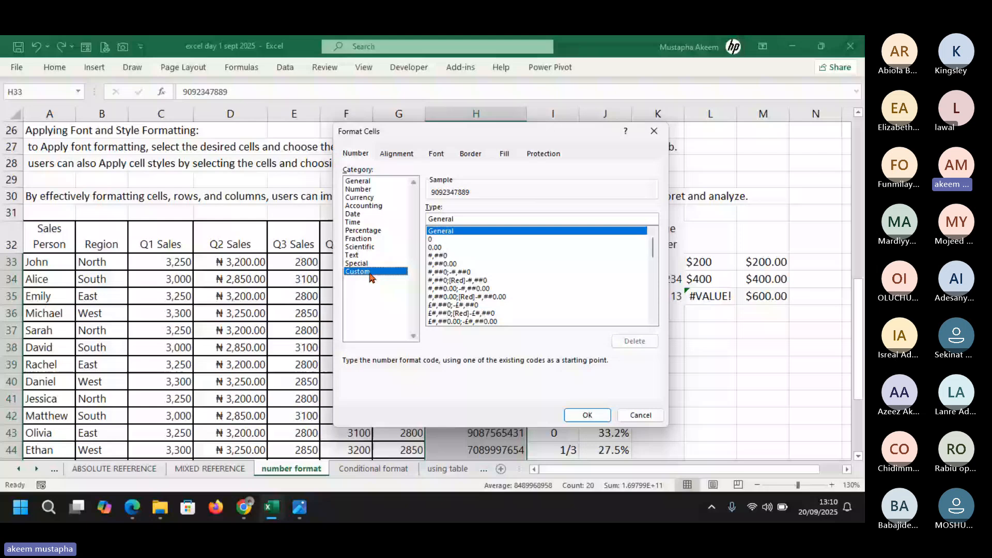
click(446, 239)
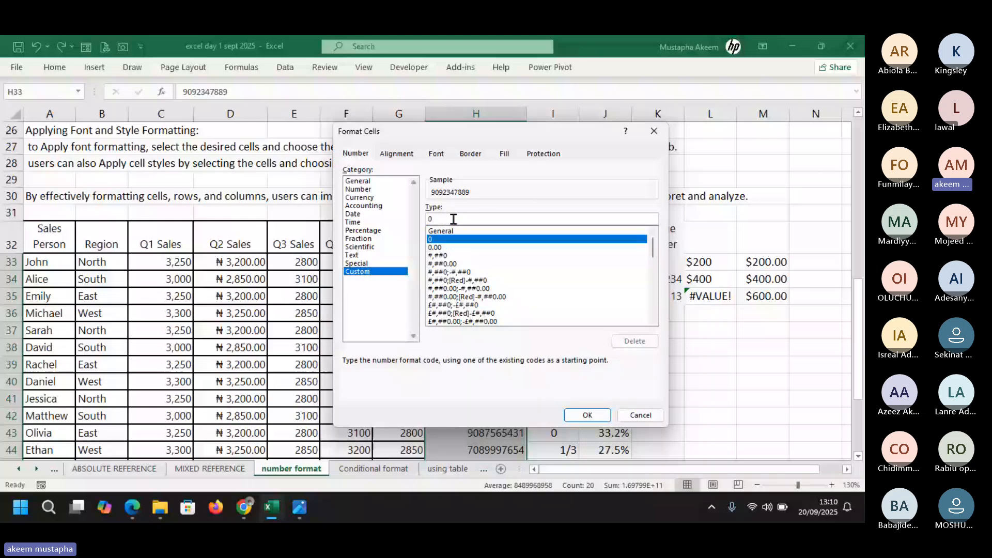
click(453, 219)
text(00000000)
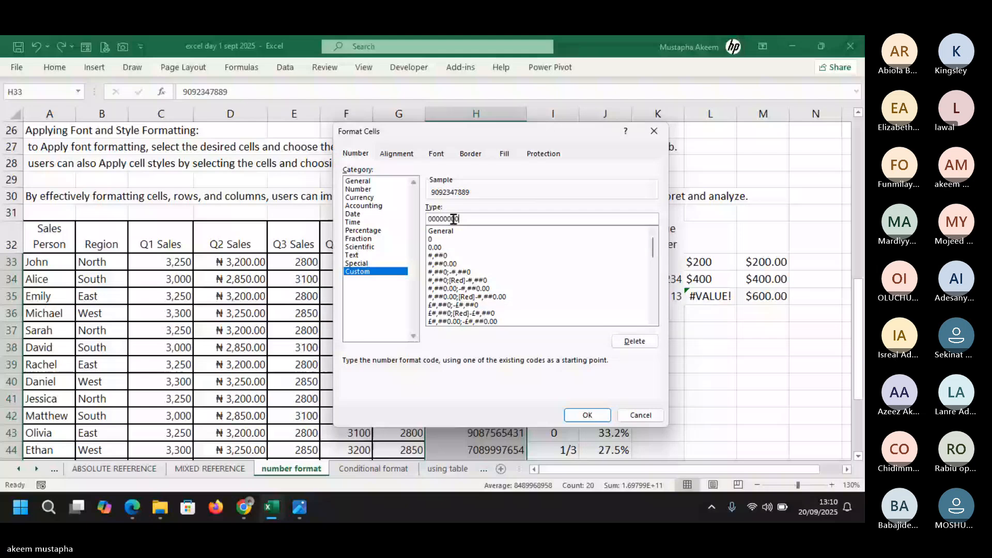
text(000)
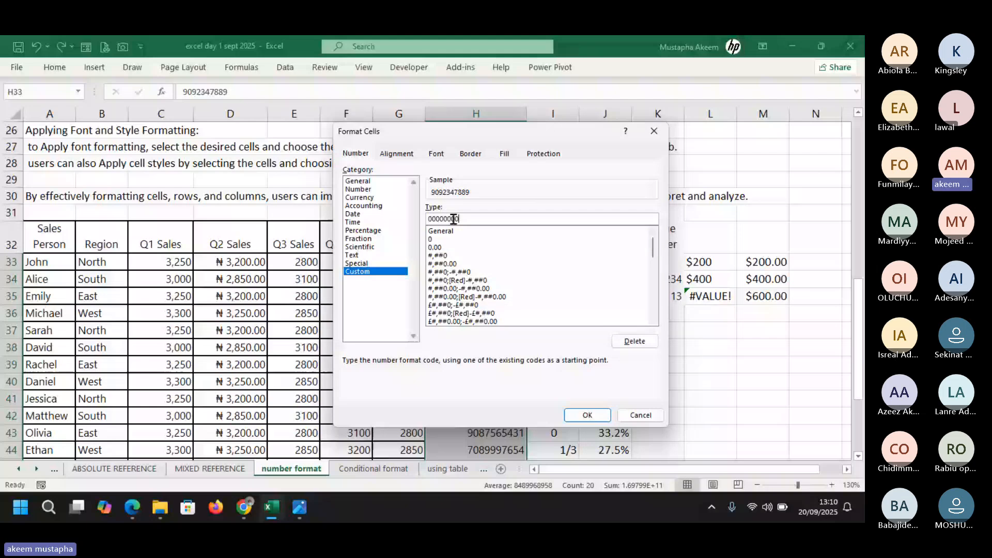
key(Return)
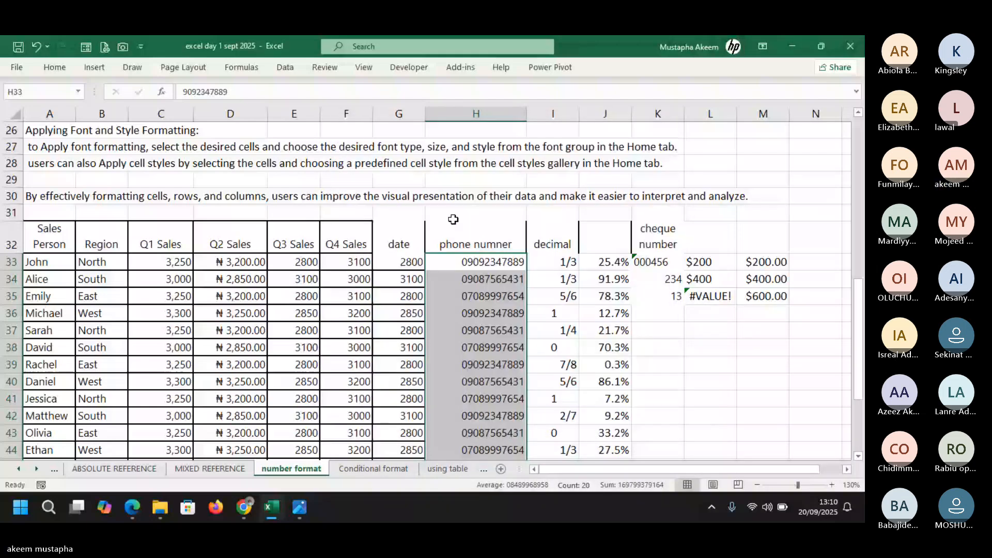
click(491, 347)
click(490, 263)
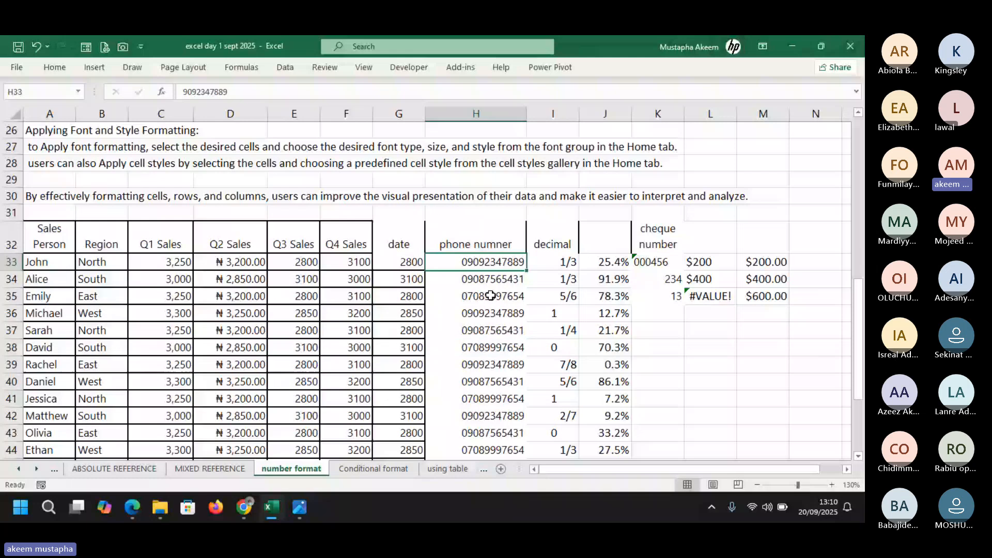
drag(491, 296, 511, 460)
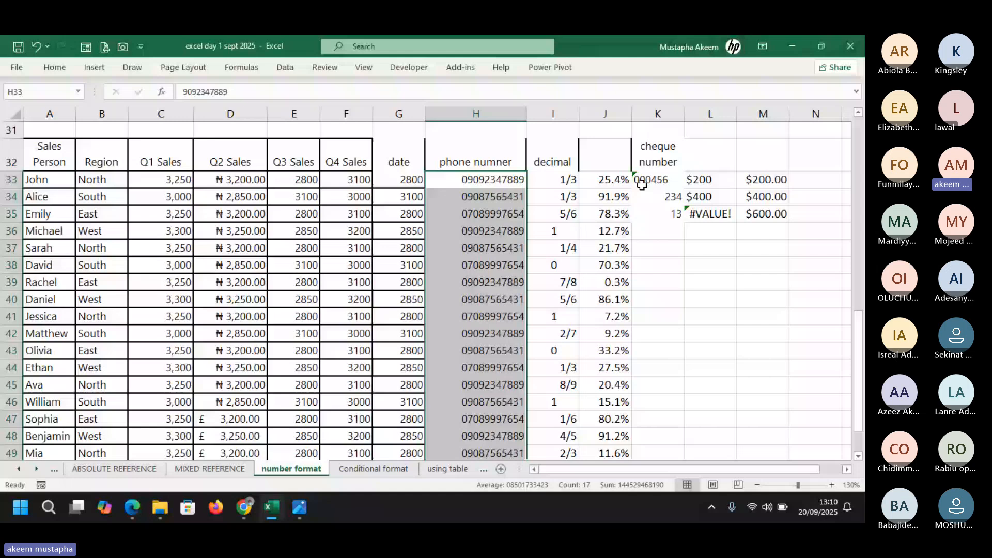
Replace the text entry in K33 with the plain number 456
drag(642, 185, 666, 214)
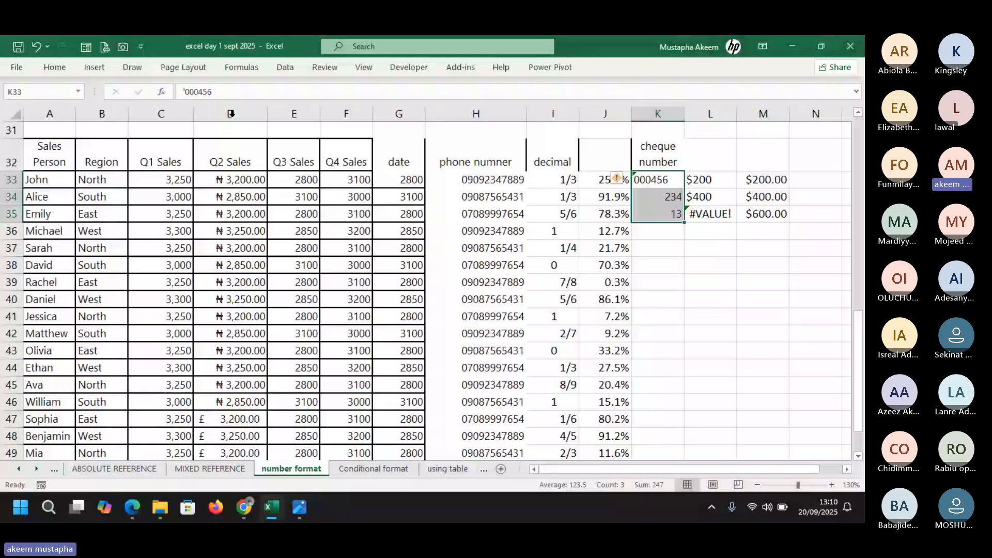
text(456)
key(Return)
Check that cheque numbers in K33:K35 display as six-digit codes like 000456 and 000013
click(663, 181)
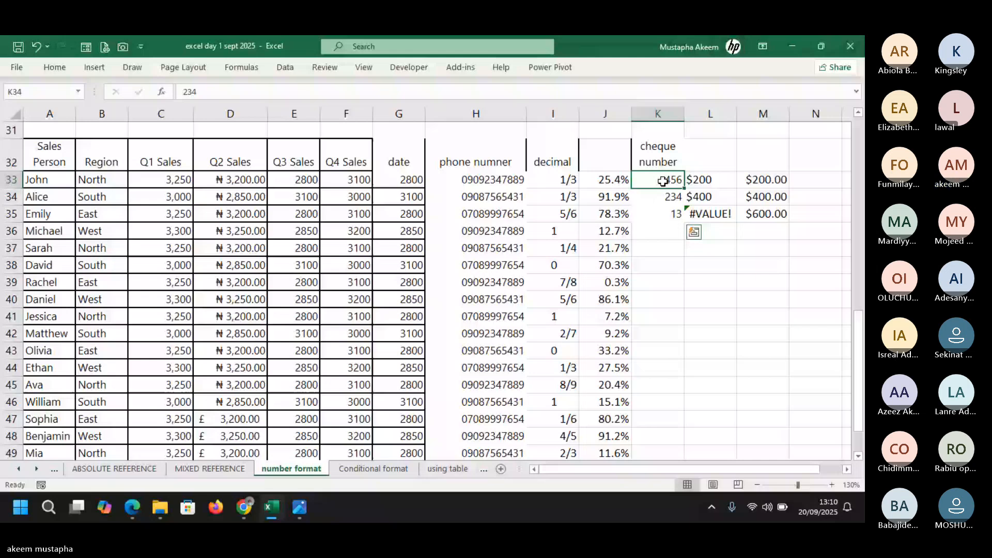
drag(663, 180, 663, 213)
key(ctrl+1)
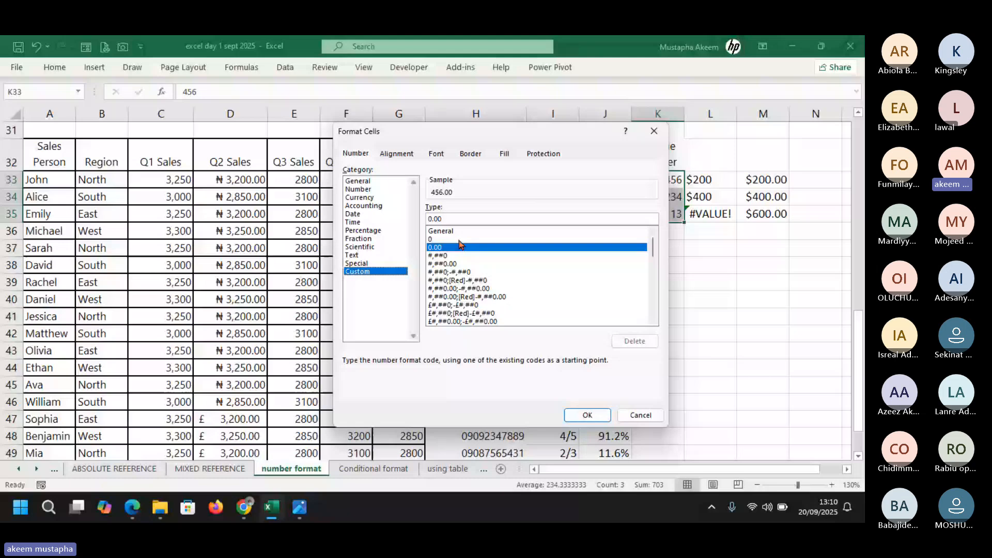
click(472, 222)
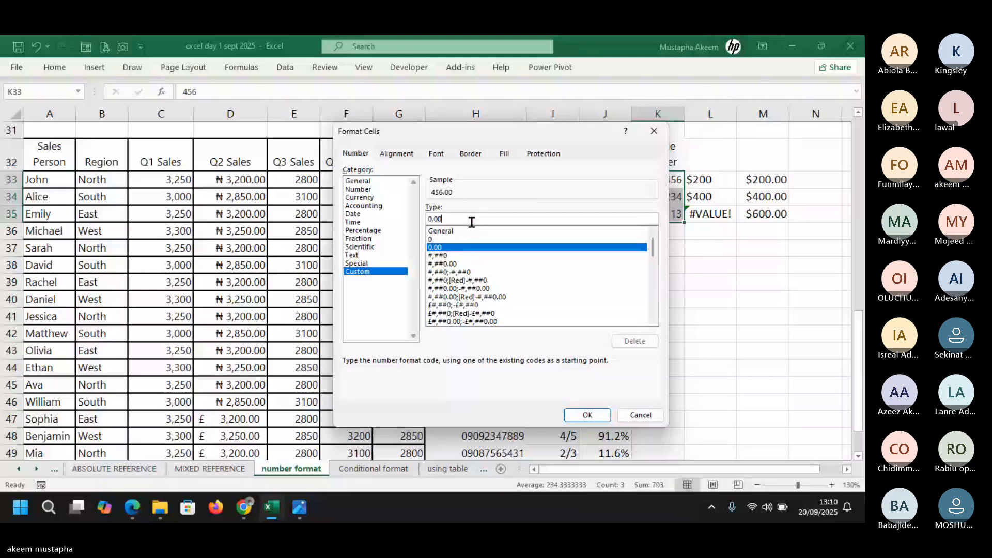
key(BackSpace)
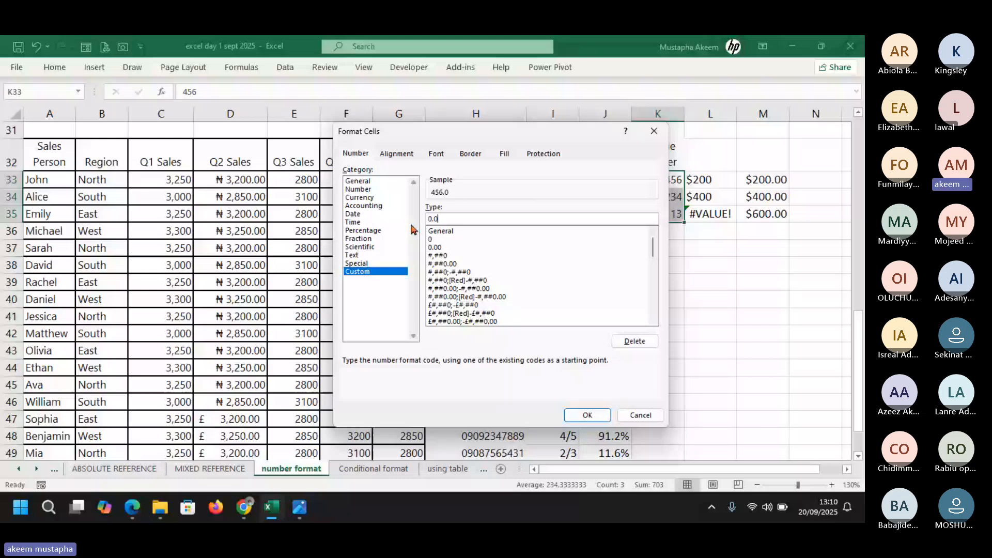
key(Escape)
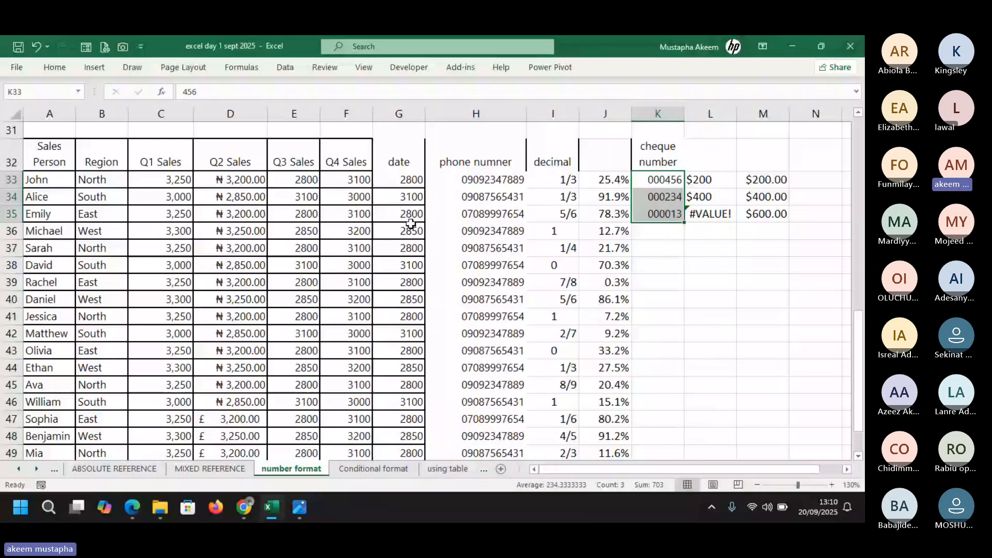
click(647, 180)
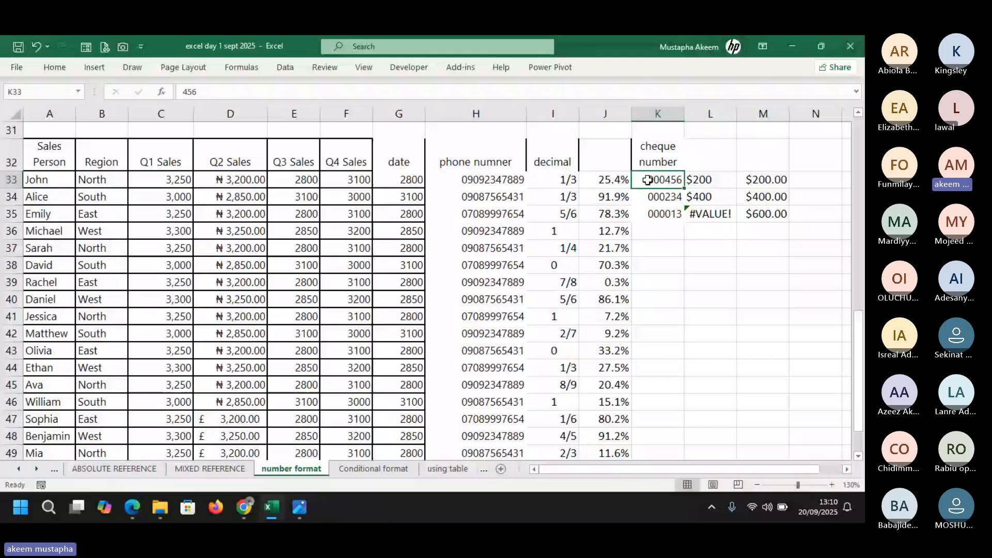
click(661, 201)
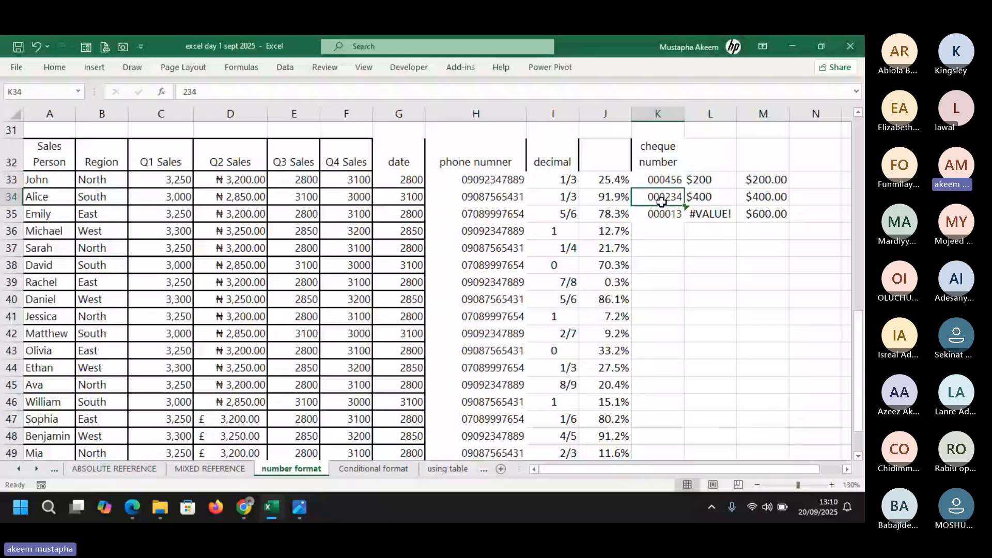
key(Down)
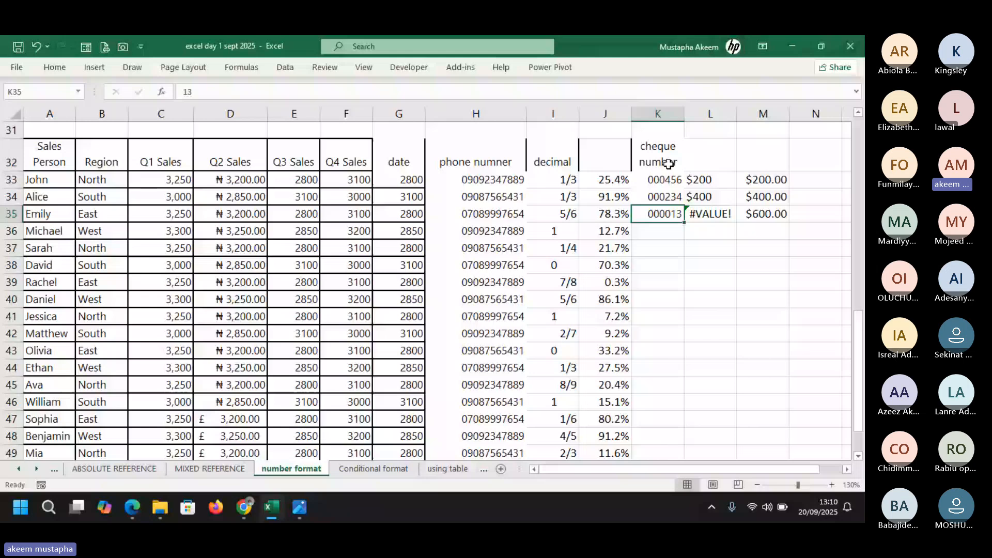
drag(666, 162, 664, 213)
Select the phone numbers running down column H from H33
click(488, 180)
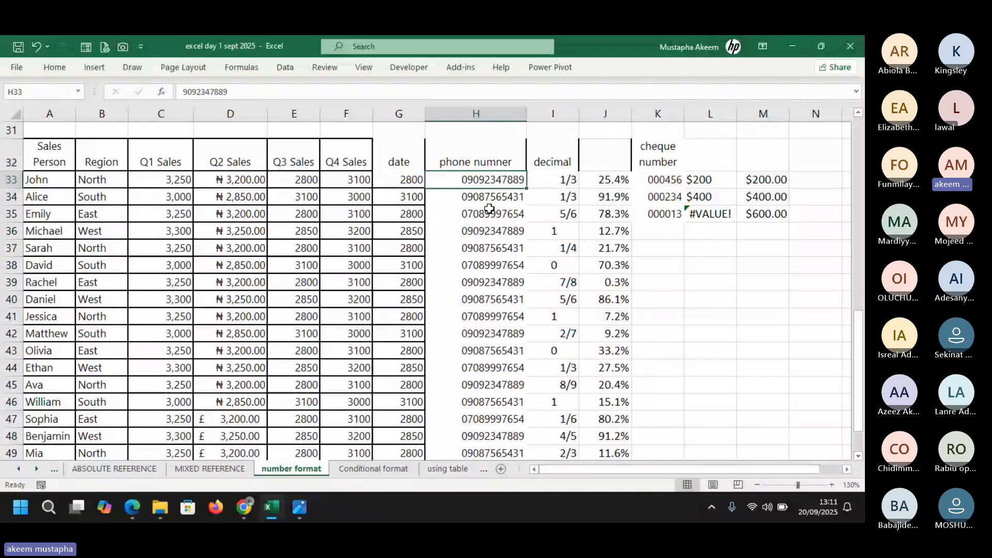
drag(489, 208, 493, 428)
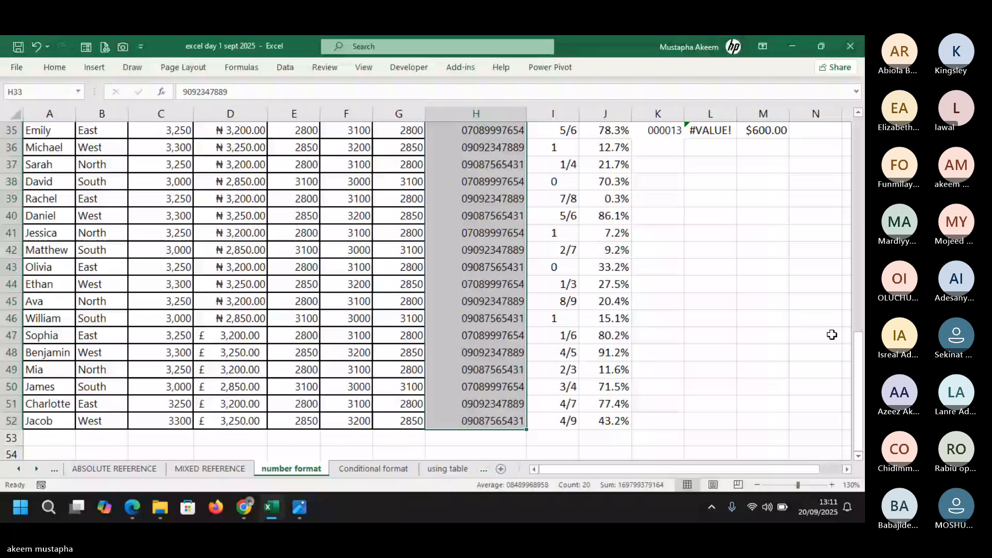
drag(858, 398, 860, 291)
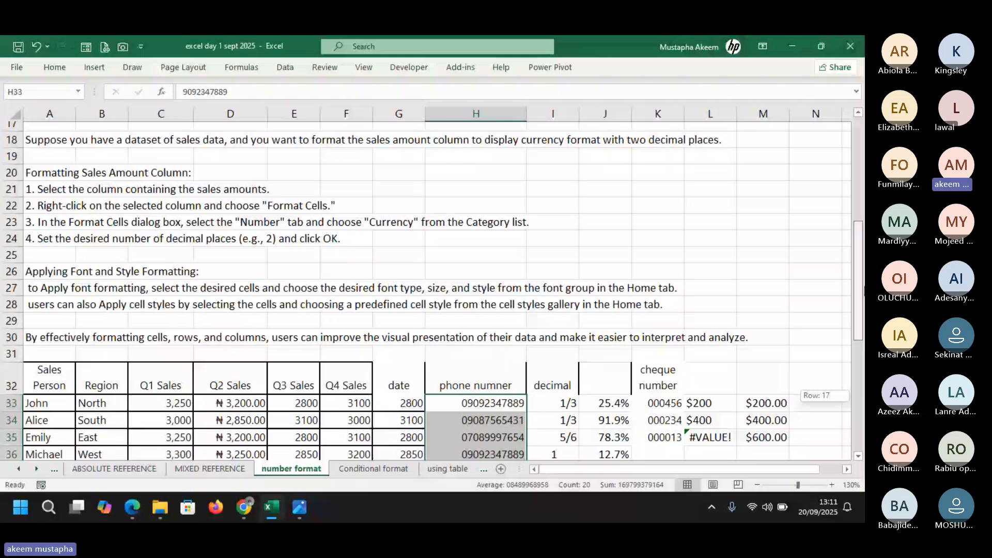
drag(864, 291, 864, 363)
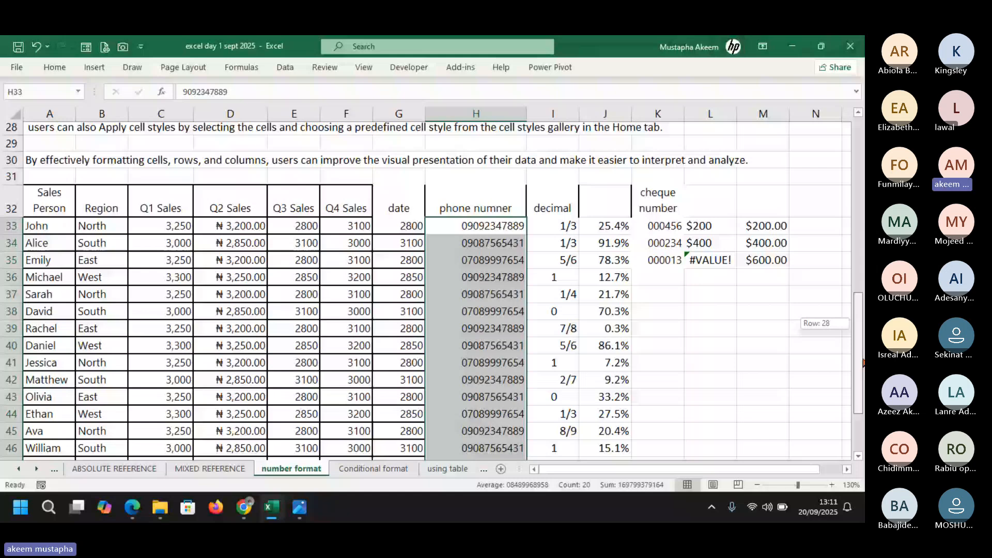
drag(861, 362, 861, 348)
click(711, 331)
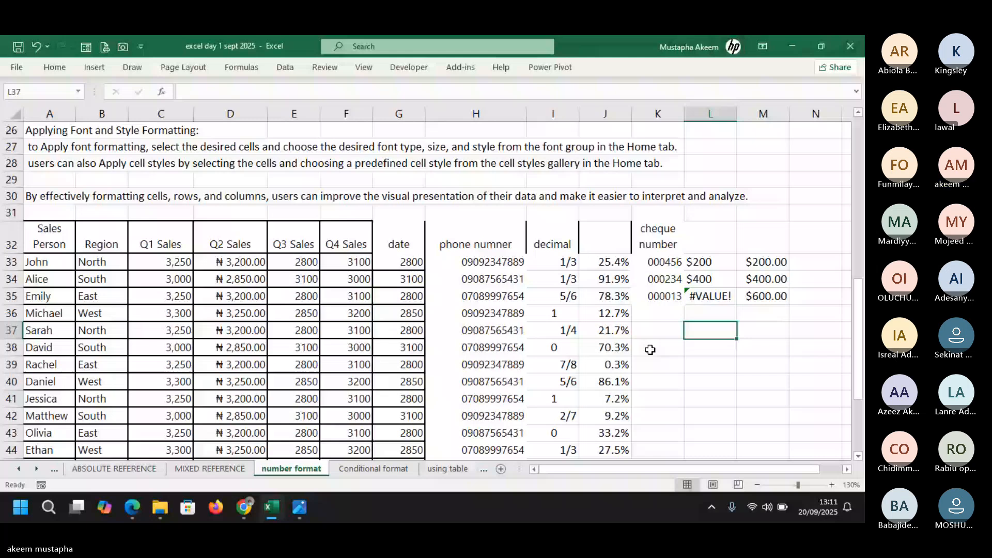
Copy the phone numbers H33:H52 and paste them into L33
click(499, 261)
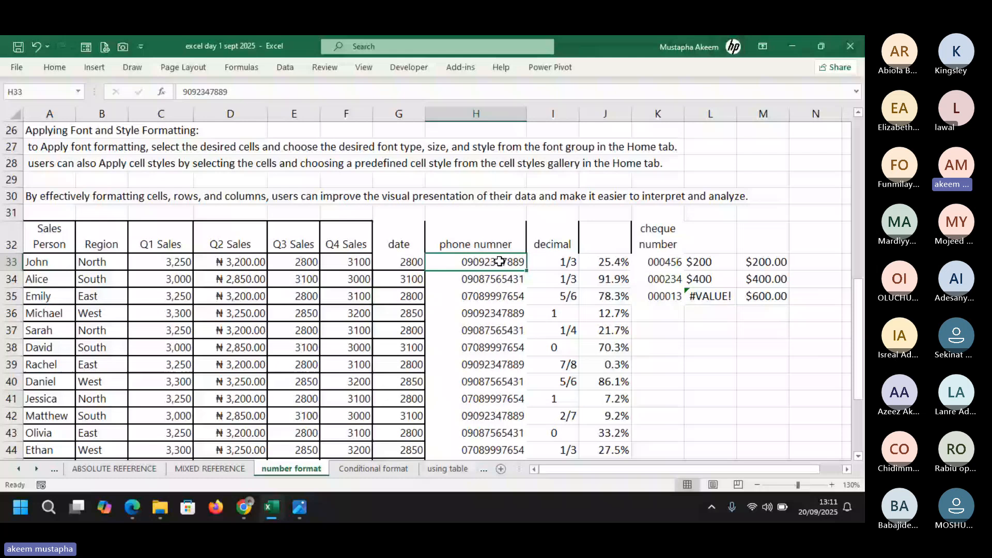
scroll(500, 336, down, 3)
shift+click(500, 418)
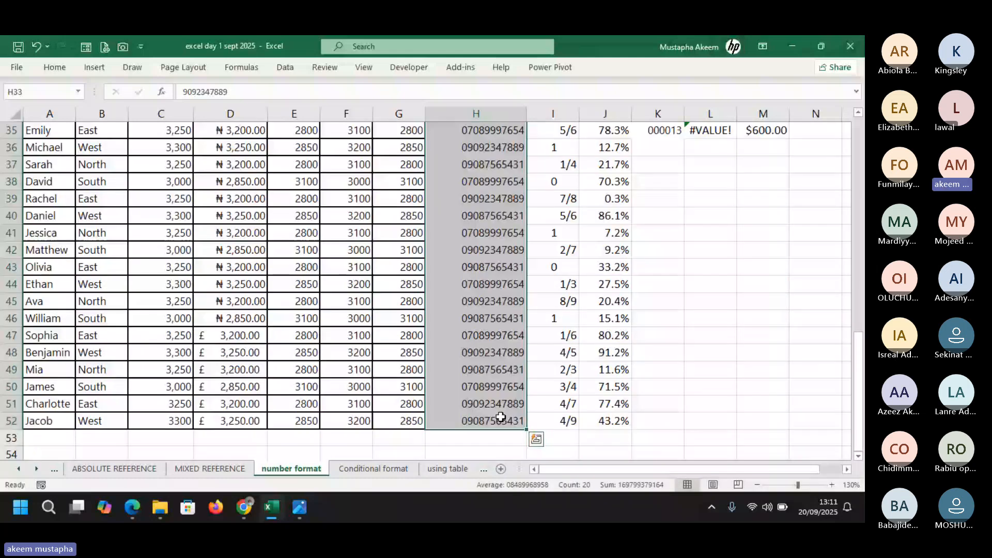
key(ctrl+c)
key(ctrl+q)
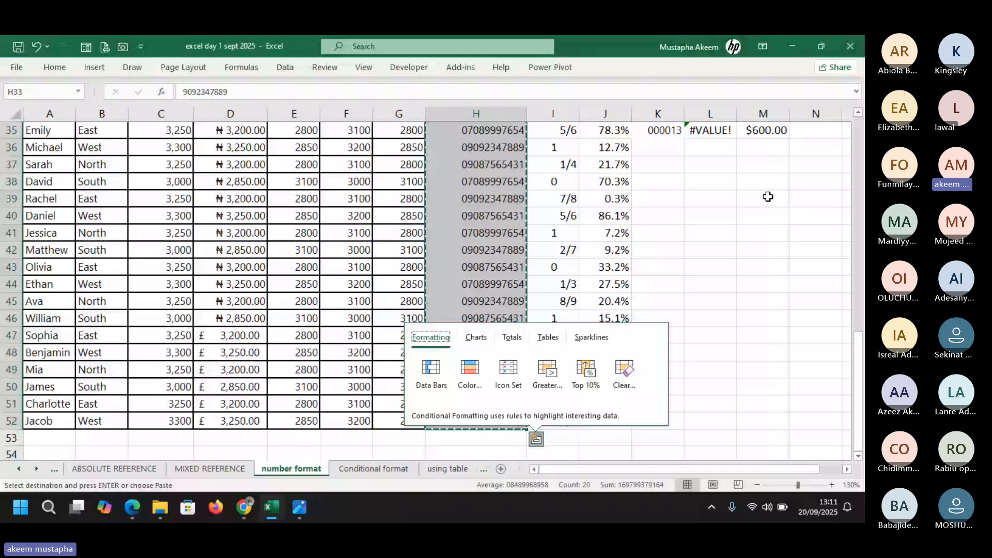
scroll(730, 230, up, 3)
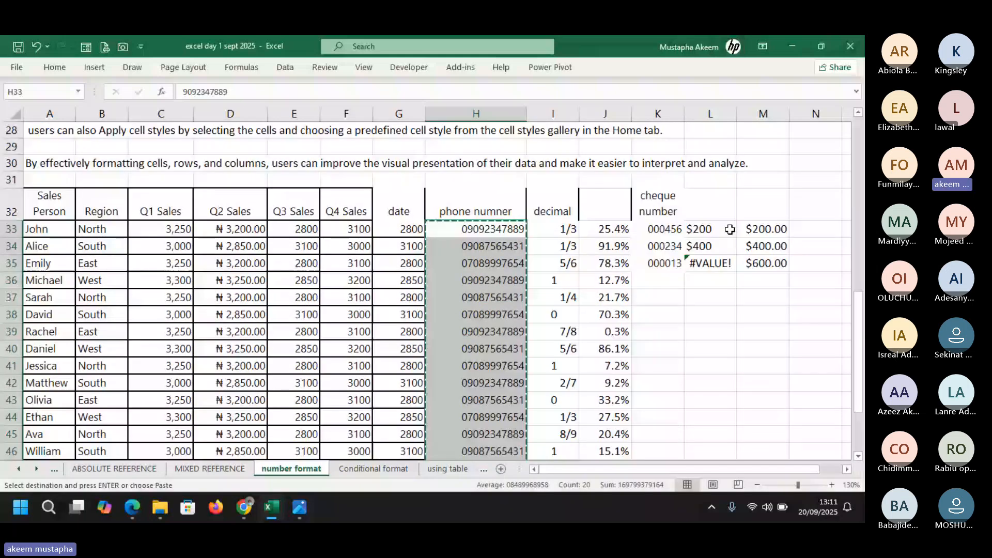
click(706, 230)
key(ctrl+v)
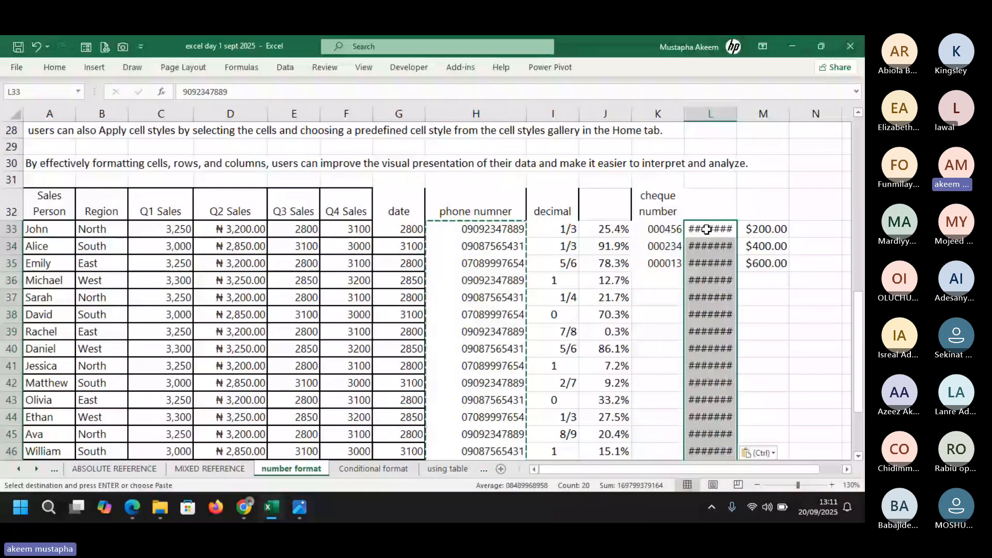
Autofit column L and set its pasted phone numbers to the General format
double_click(735, 115)
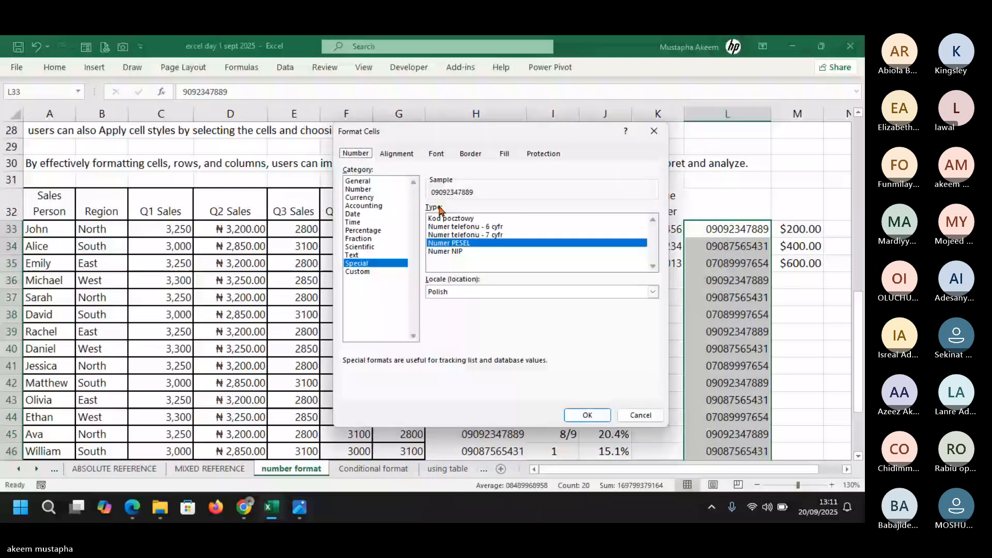
click(368, 181)
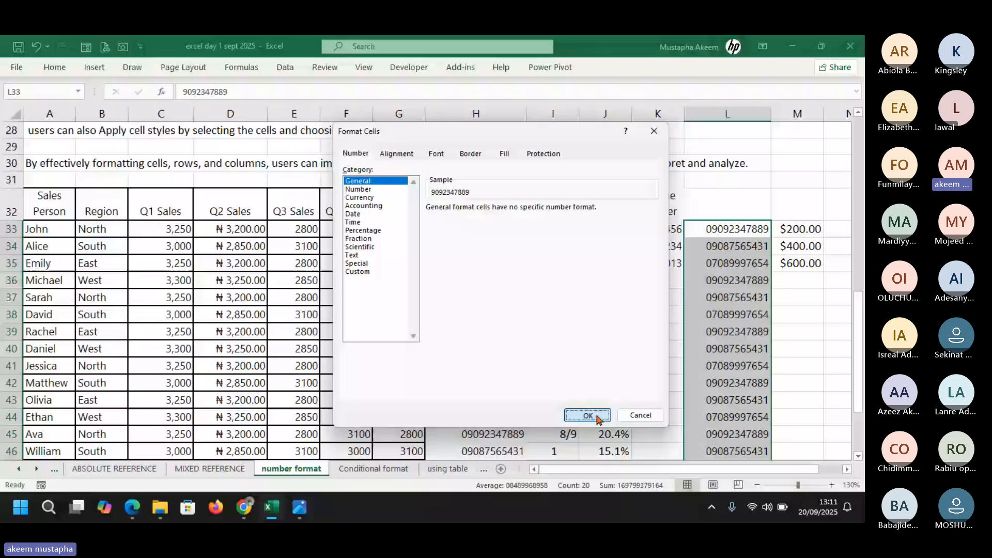
click(588, 416)
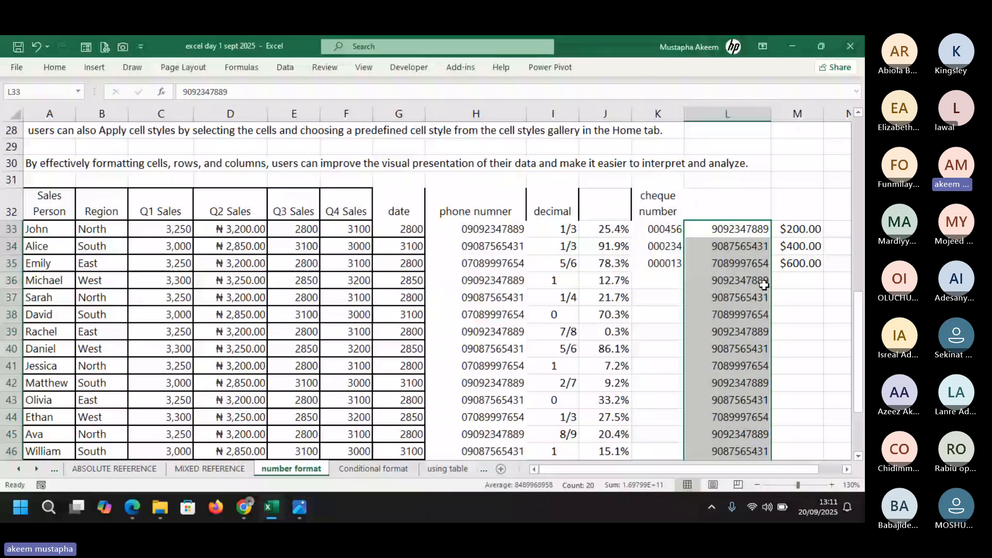
key(ctrl+1)
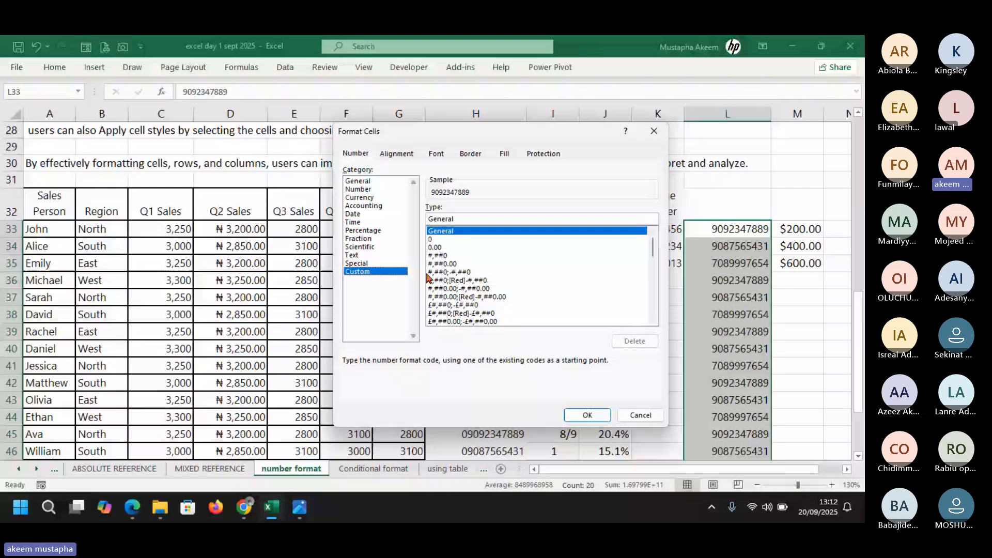
Apply the custom format #,##0;[Red]-#,##0 to column L's numbers
click(517, 280)
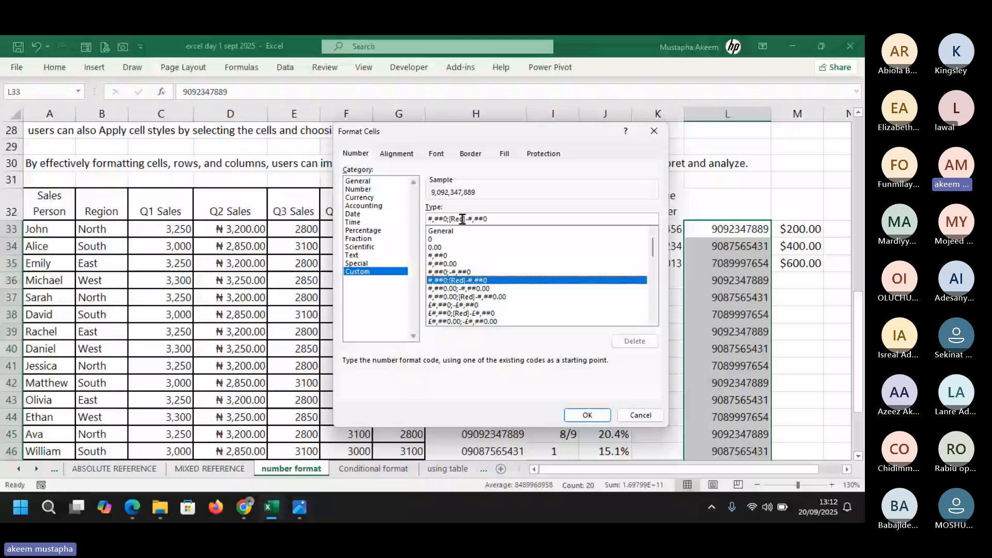
drag(449, 219, 494, 218)
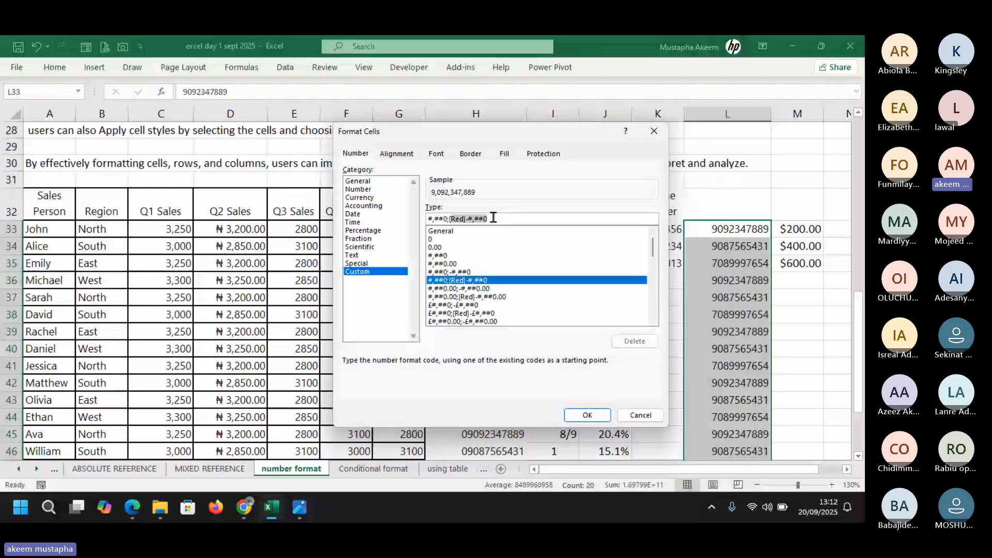
click(503, 218)
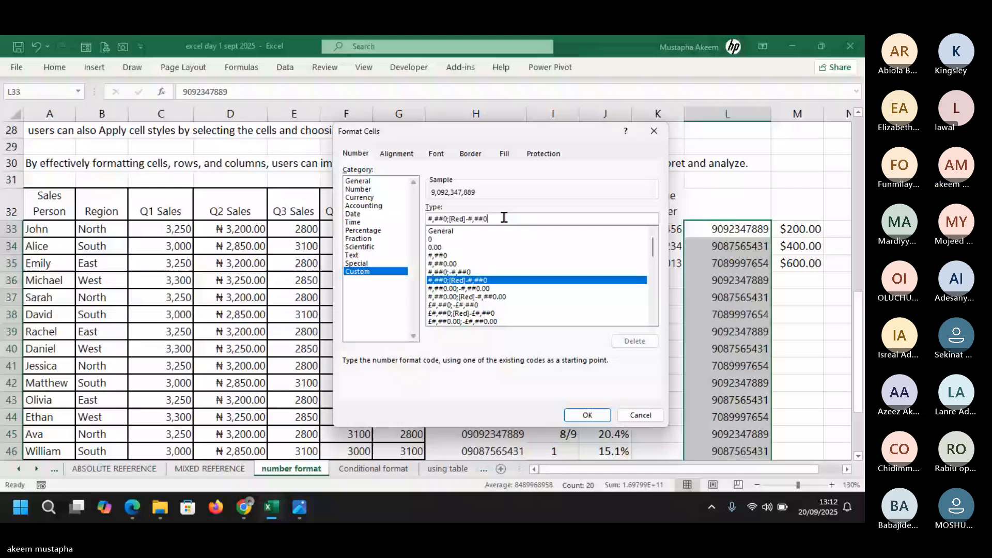
key(Return)
Make L33 and L34 negative by adding a minus sign, then reselect L33:L52
click(179, 92)
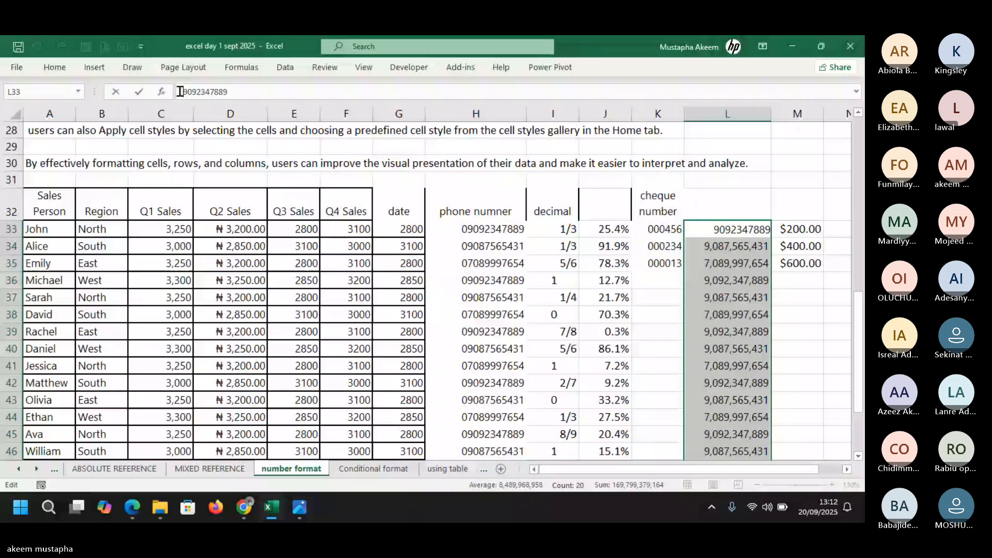
text(-)
key(Return)
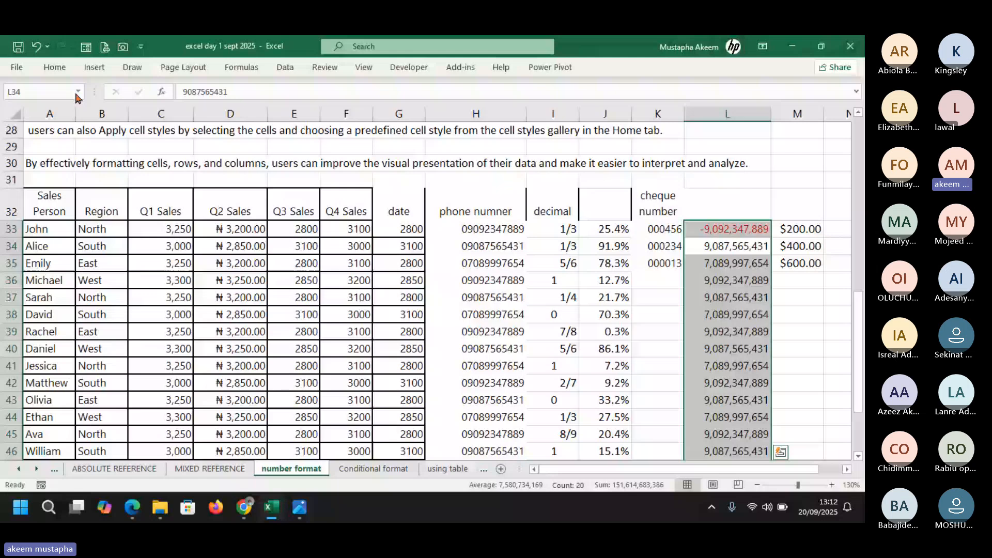
click(180, 90)
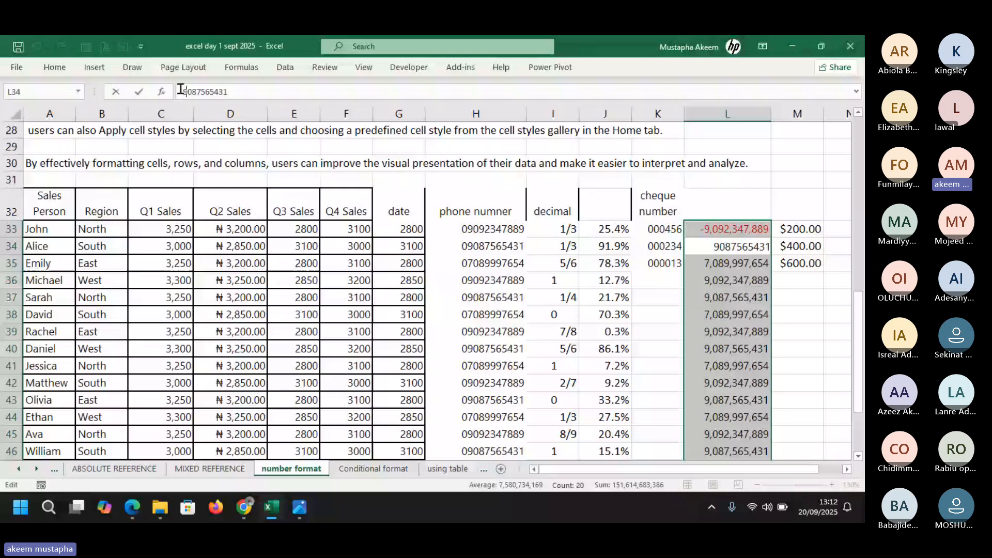
text(-)
key(Return)
click(724, 366)
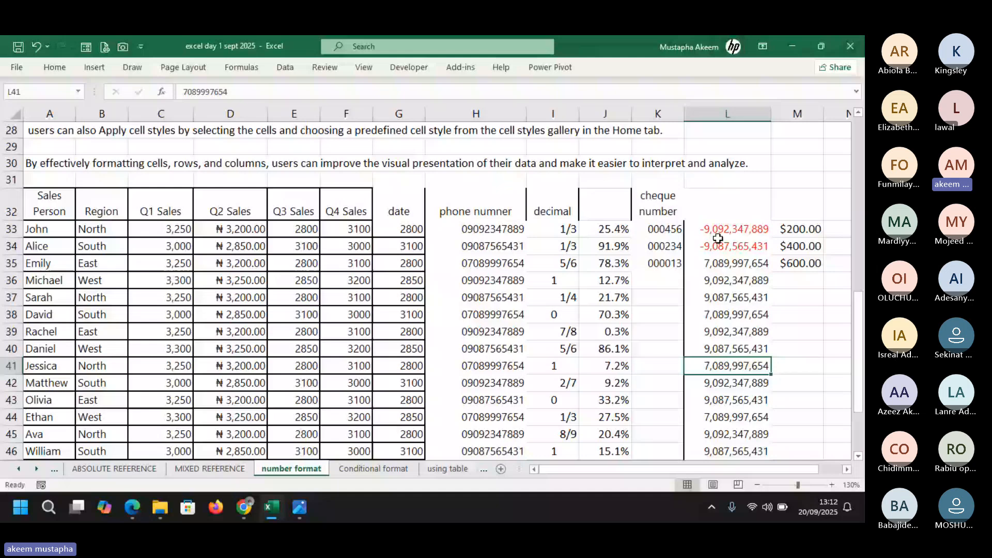
drag(717, 235, 725, 386)
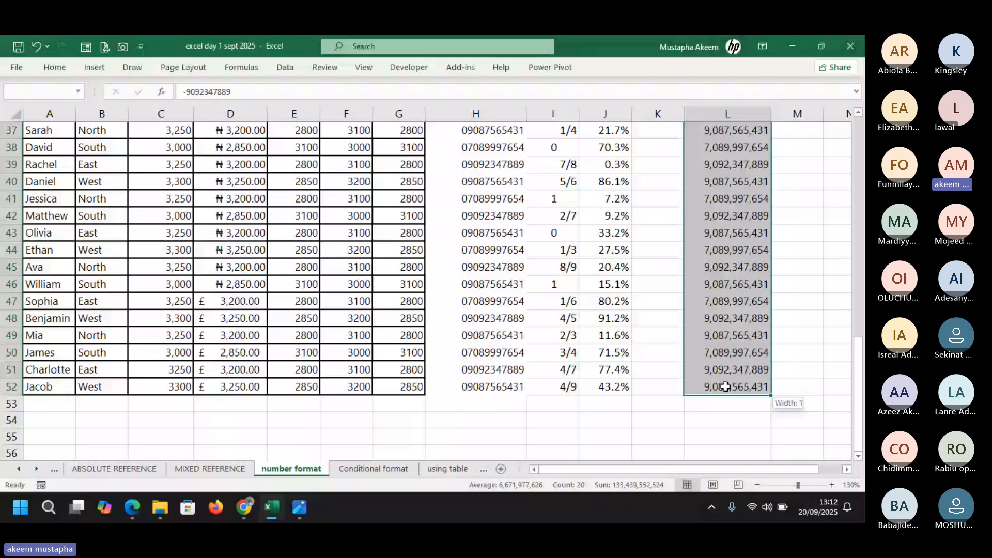
key(ctrl+1)
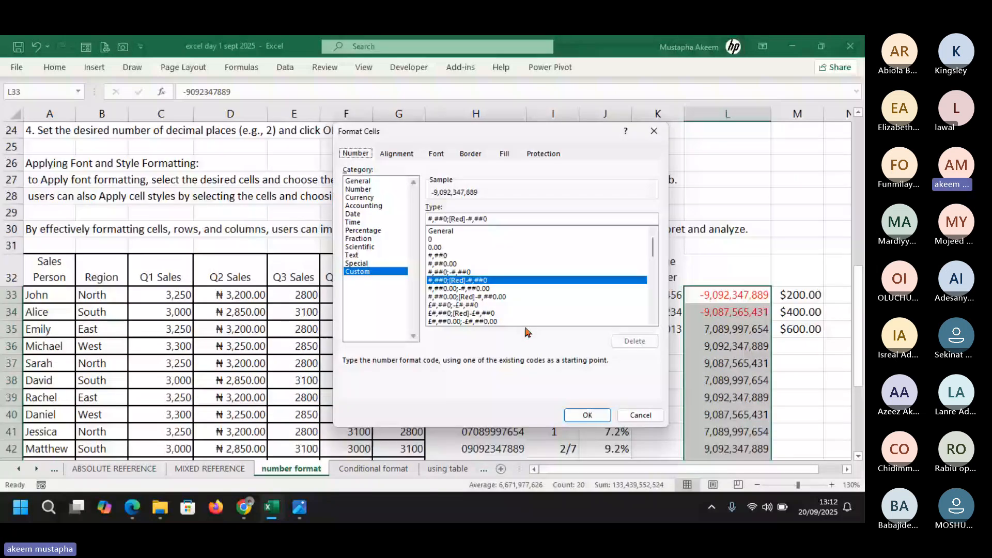
Change the custom code to #,##0;[Red](#,##0) so negatives show in red parentheses
click(468, 219)
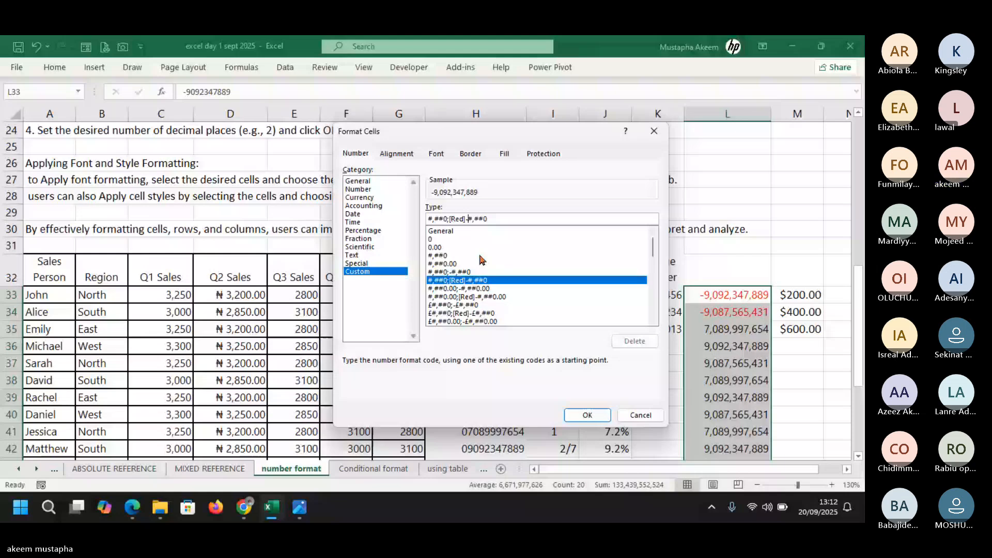
key(BackSpace)
text(()
click(499, 217)
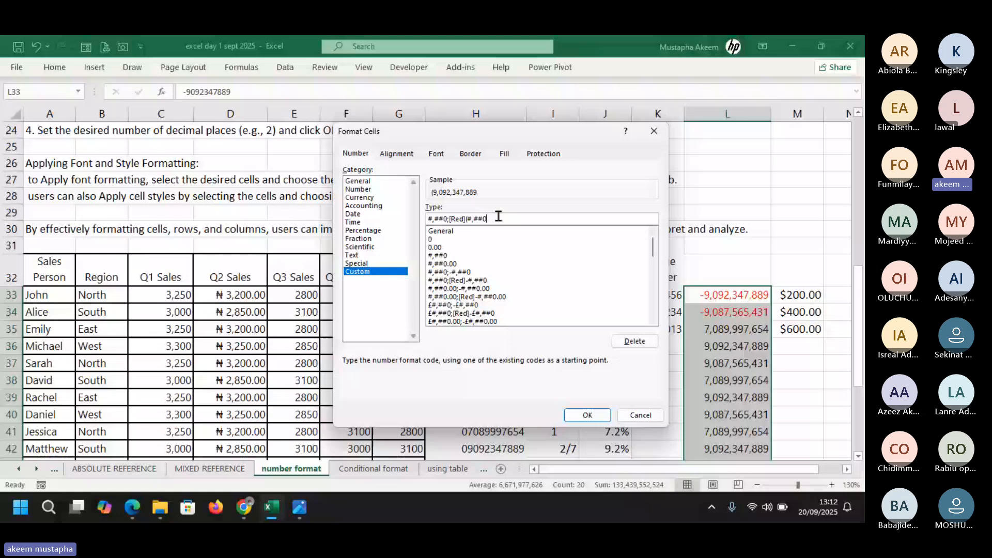
text())
key(Return)
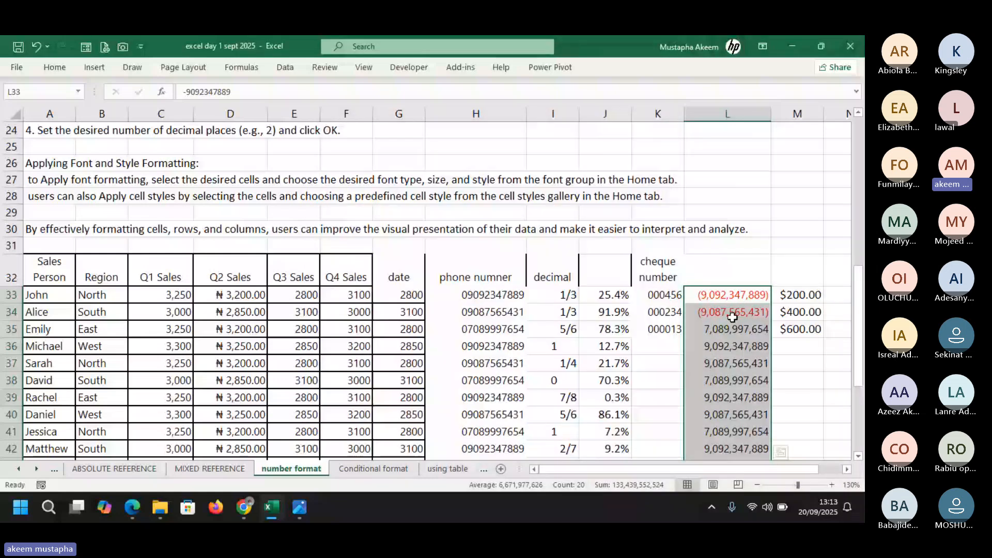
click(733, 317)
key(Down)
key(Down)
key(Down)
key(Down)
key(Down)
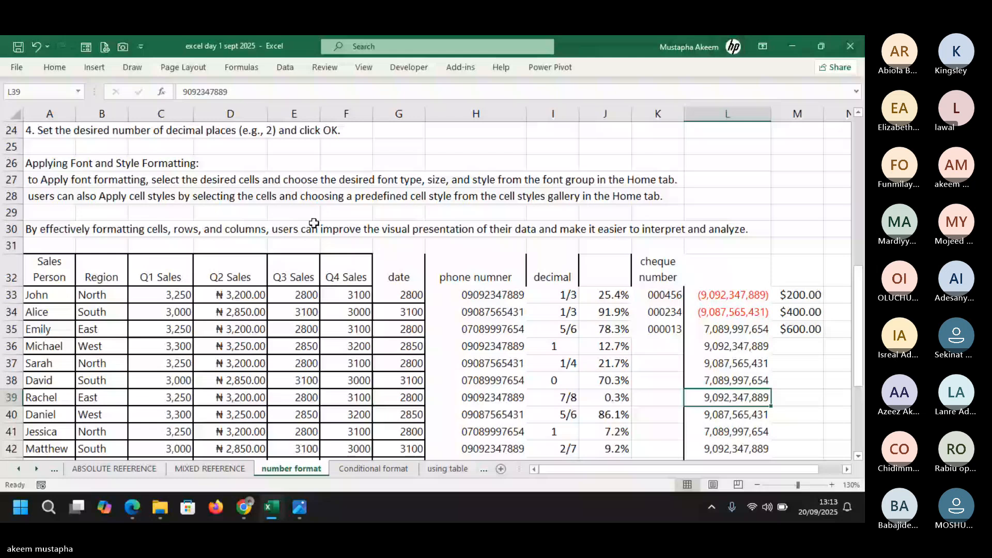
key(F2)
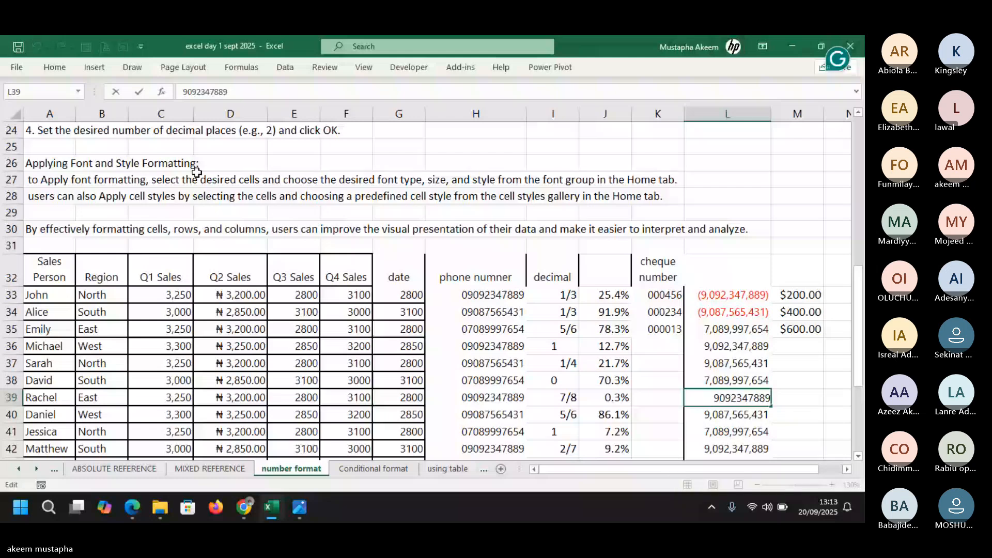
key(Return)
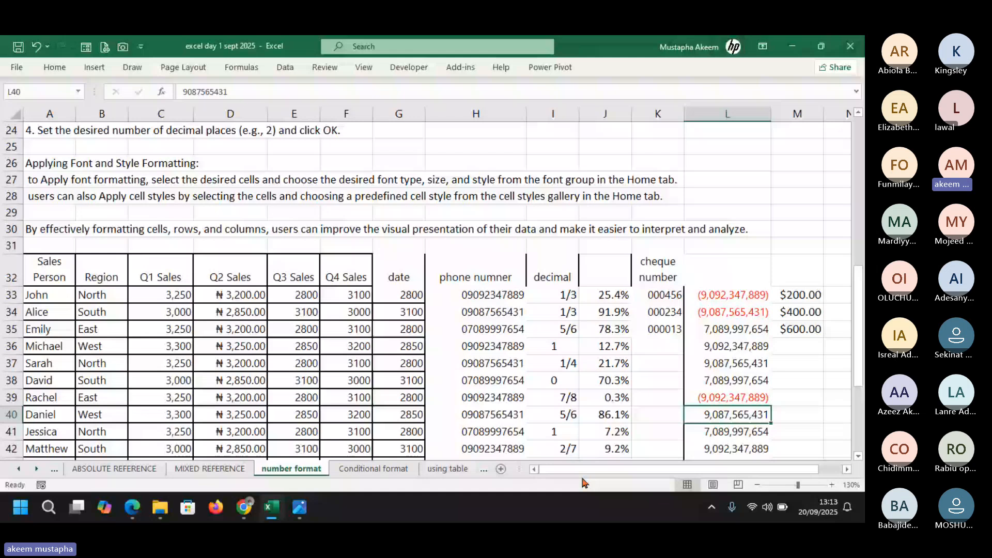
click(479, 298)
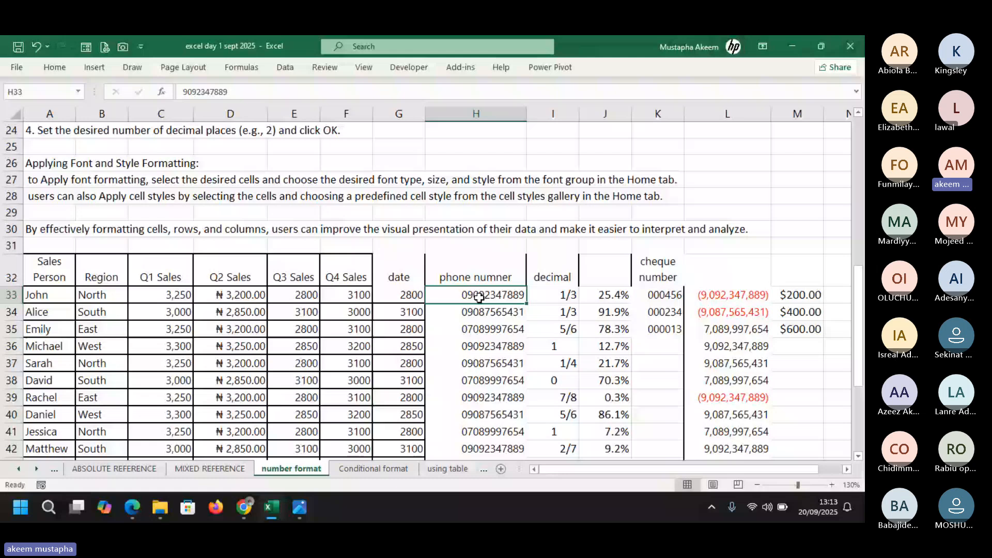
Format the phone number column with custom code 0,,,.00 so values show in billions, like 9.09
key(ctrl+shift+Down)
key(ctrl+1)
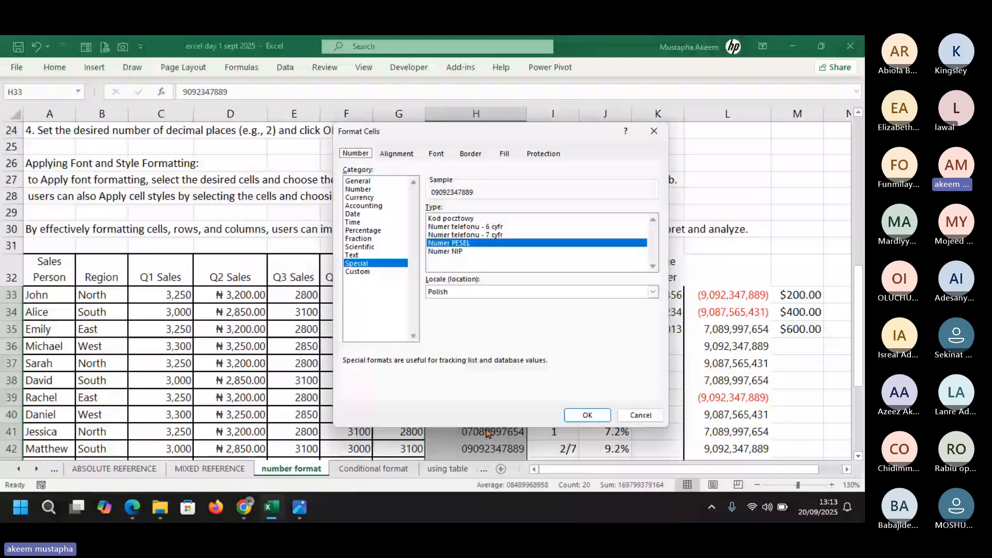
click(358, 189)
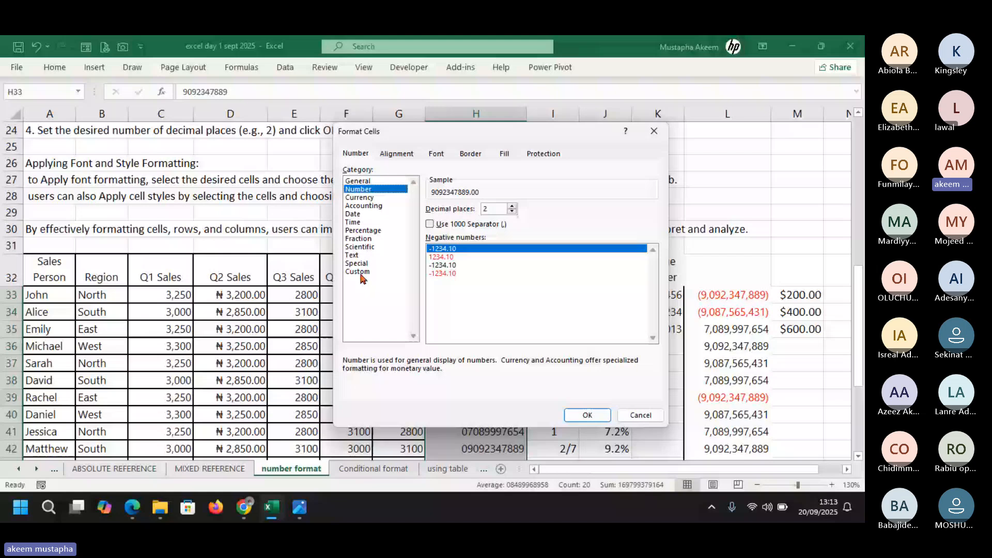
click(358, 272)
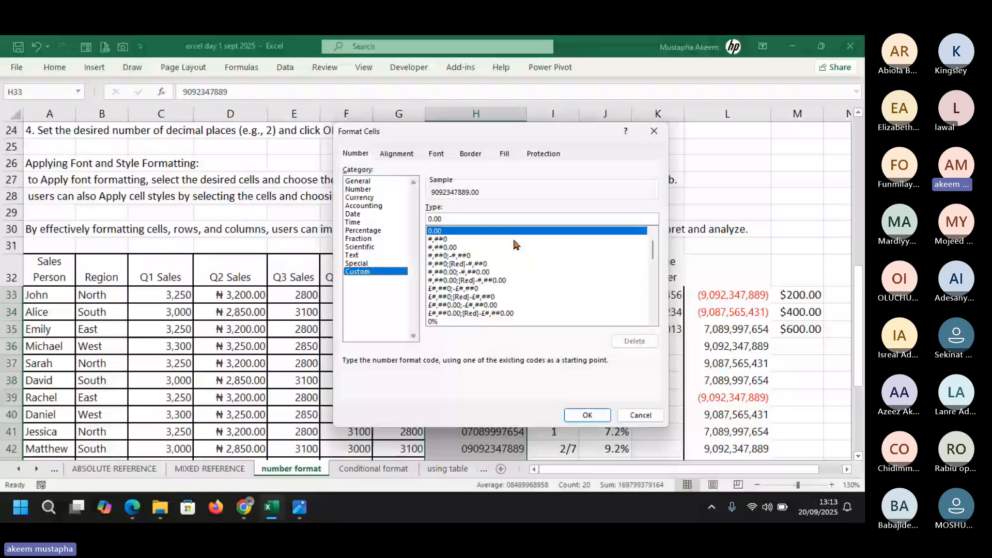
click(516, 220)
key(Left)
key(Left)
key(Left)
text(,)
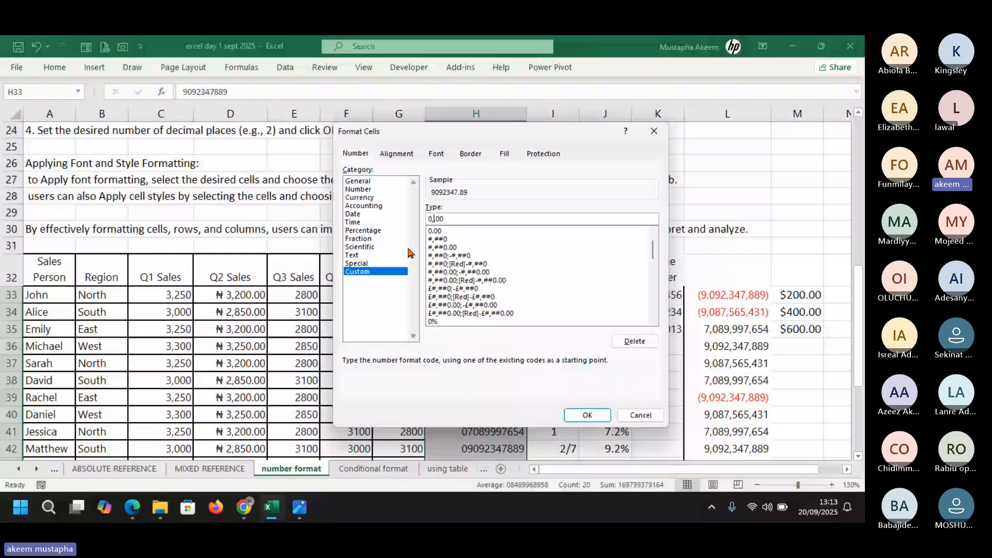
text(,)
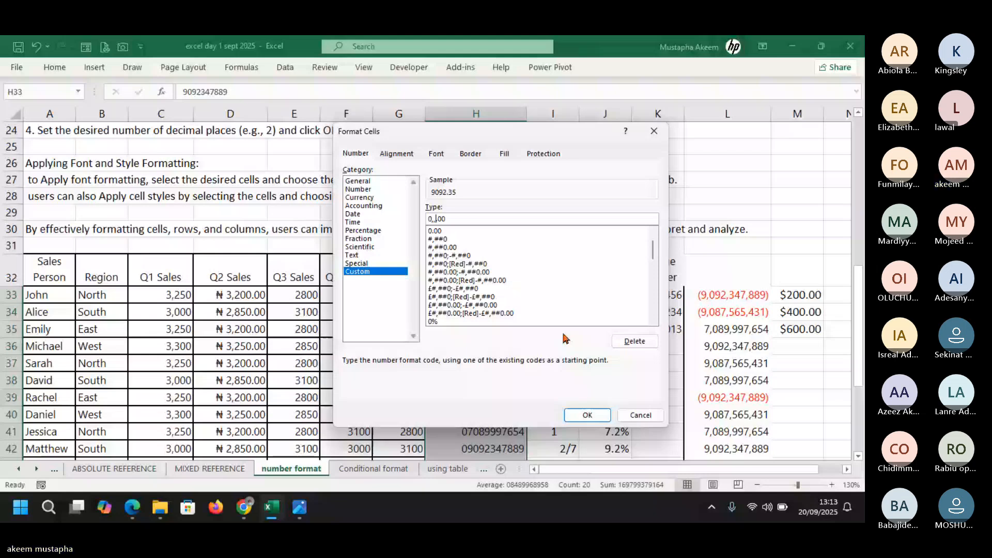
text(,)
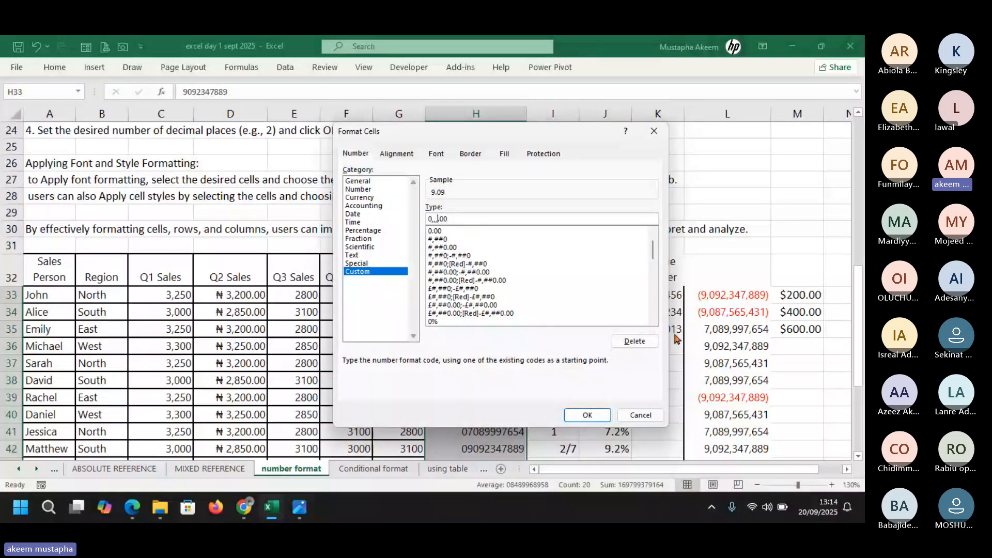
key(Return)
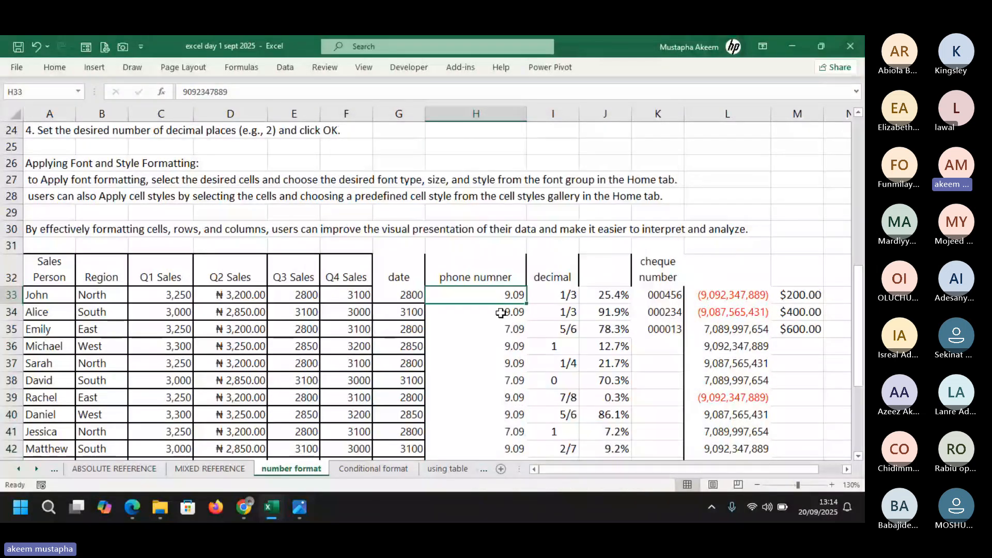
Delete the last four digits of the H33 phone number in the formula bar
click(182, 94)
double_click(182, 94)
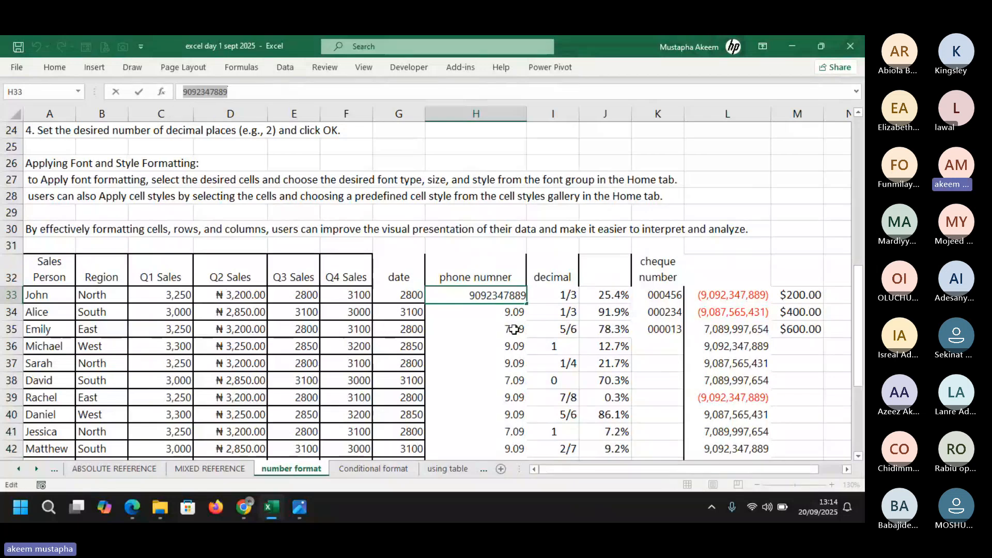
key(Return)
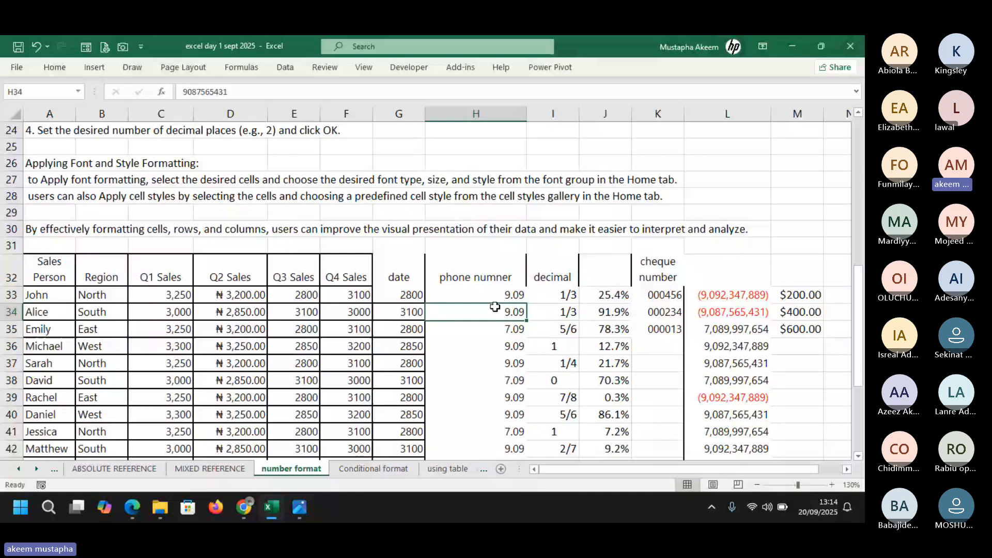
click(478, 295)
click(212, 92)
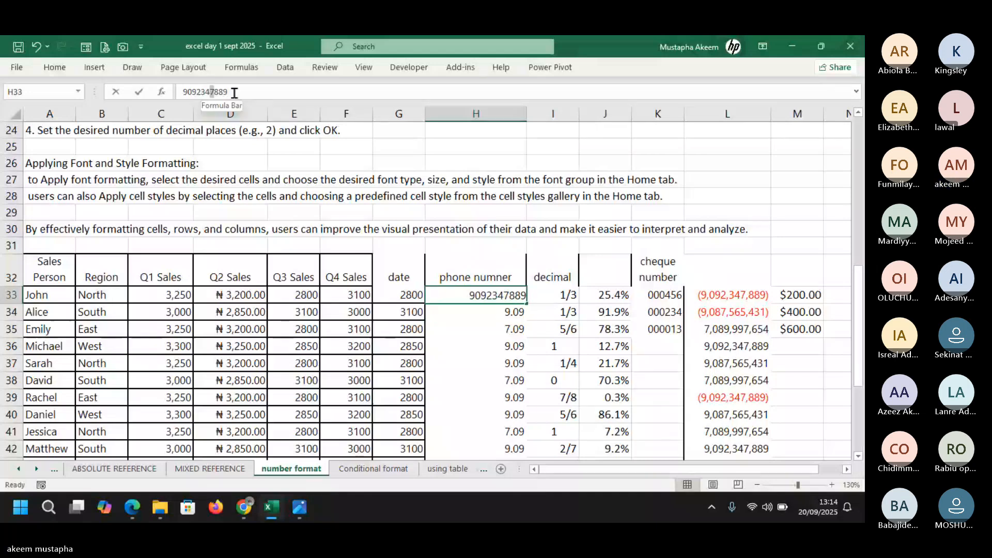
drag(235, 93, 281, 95)
key(BackSpace)
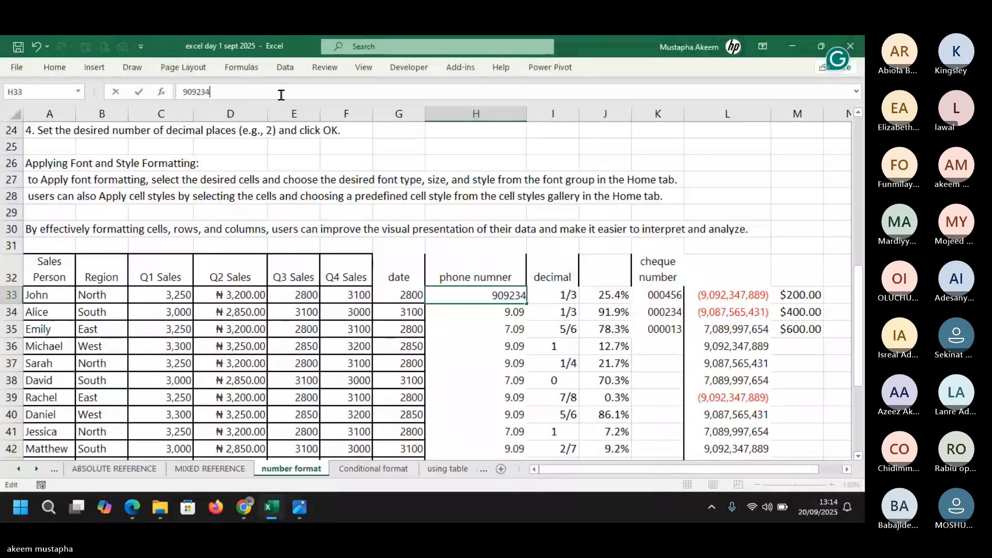
key(Return)
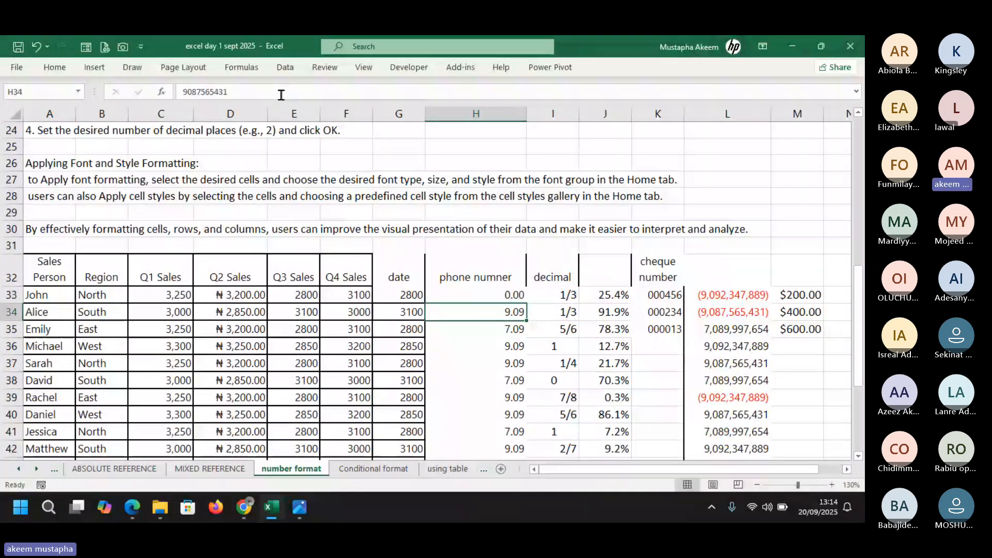
Re-edit H33 so it holds 90923400, which the billions format displays as 0.09
click(505, 297)
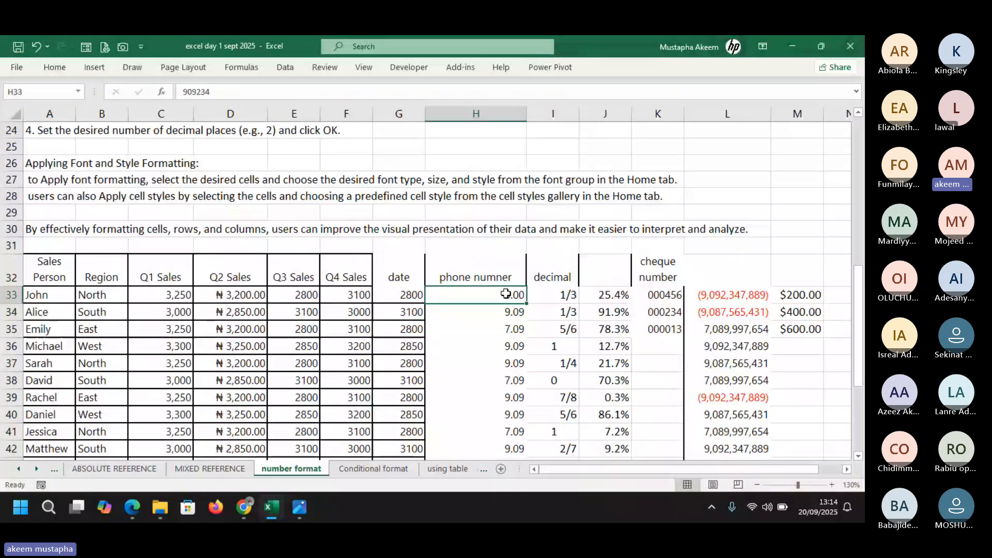
click(228, 89)
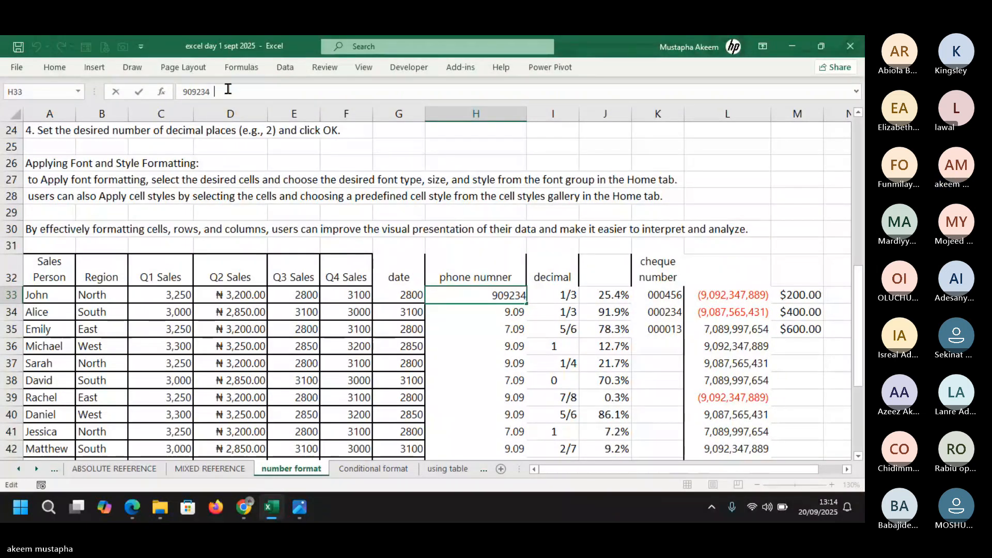
click(447, 315)
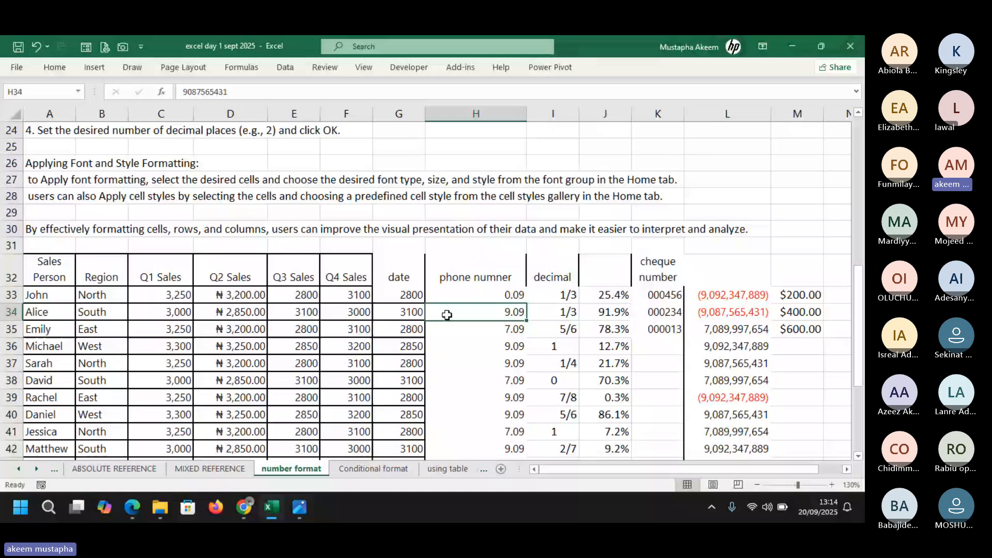
click(512, 293)
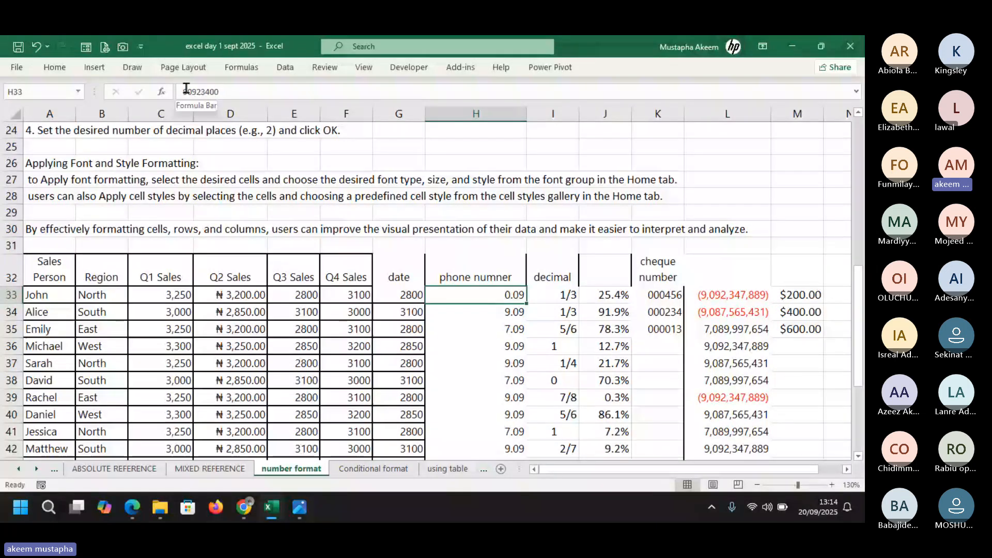
click(191, 90)
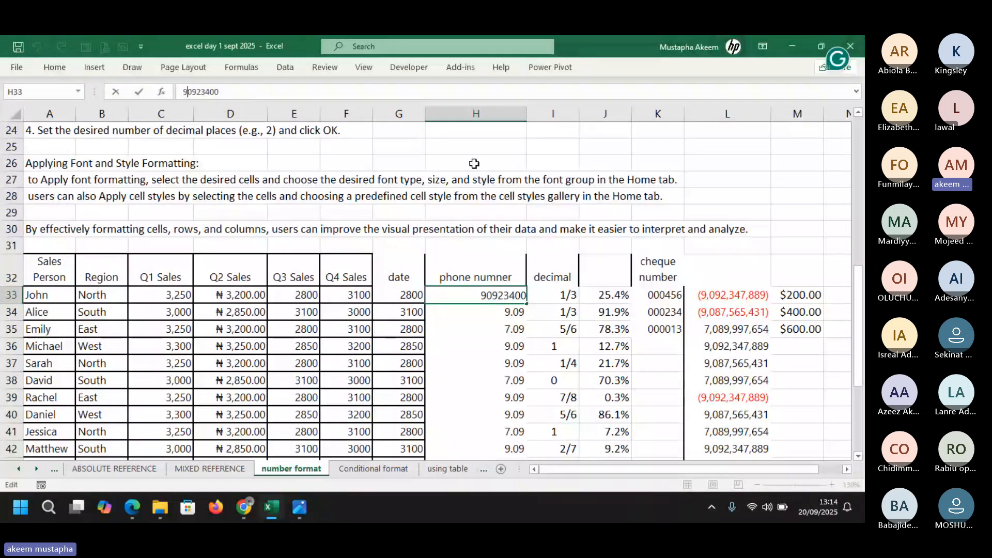
key(Return)
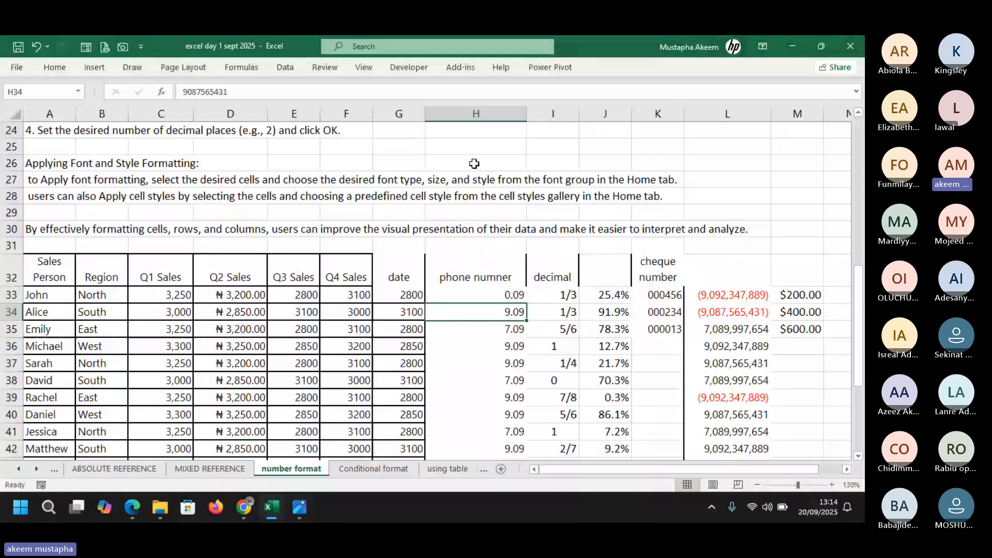
click(515, 296)
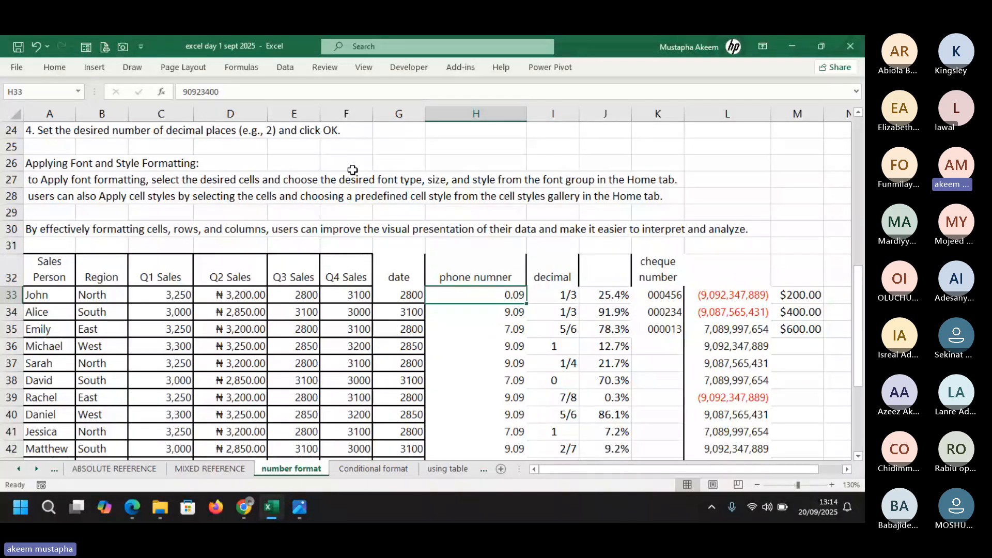
Give the Q1 Sales values C33:C52 the custom format 0,.0 to show thousands
click(304, 292)
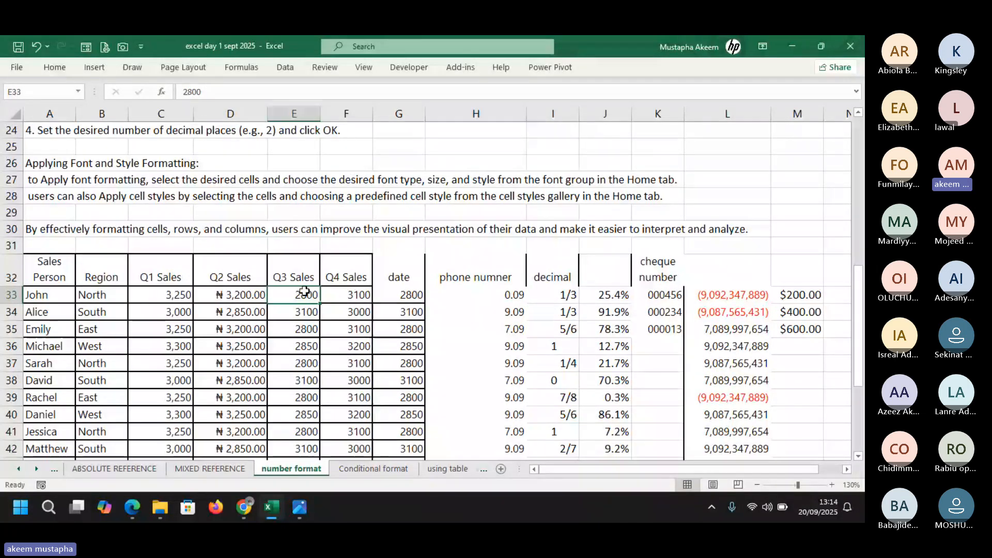
click(165, 293)
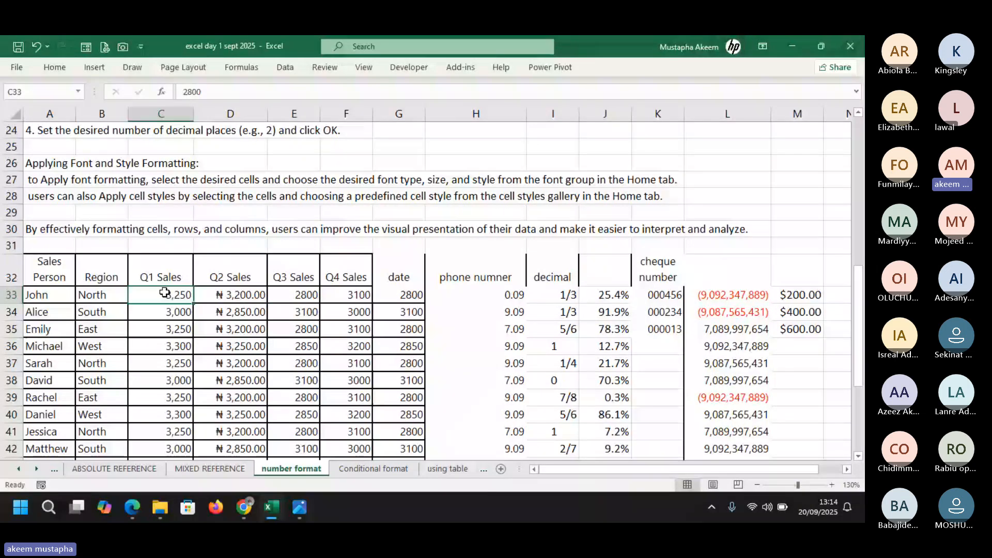
drag(165, 292, 177, 415)
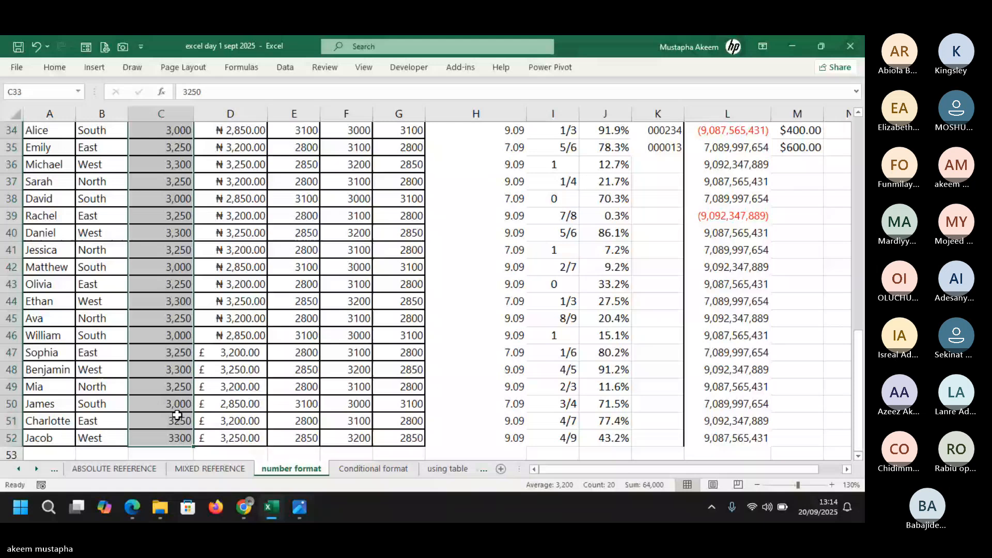
scroll(177, 415, up, 3)
key(ctrl+1)
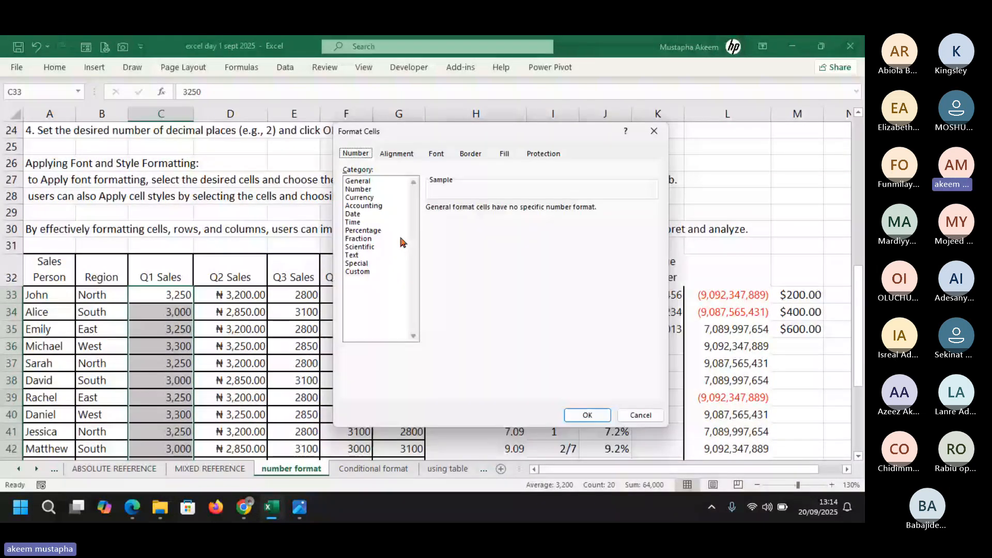
click(358, 189)
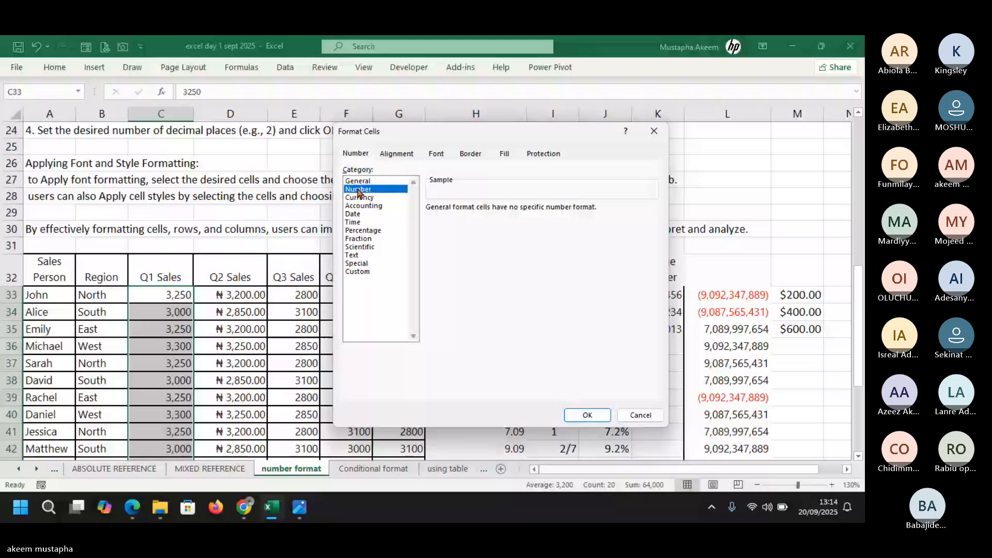
click(356, 272)
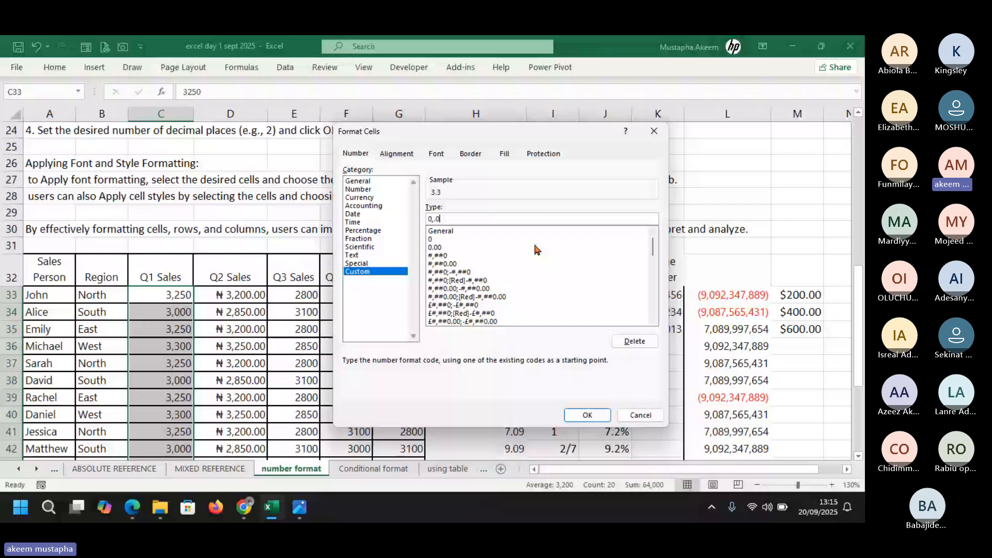
key(Return)
click(163, 307)
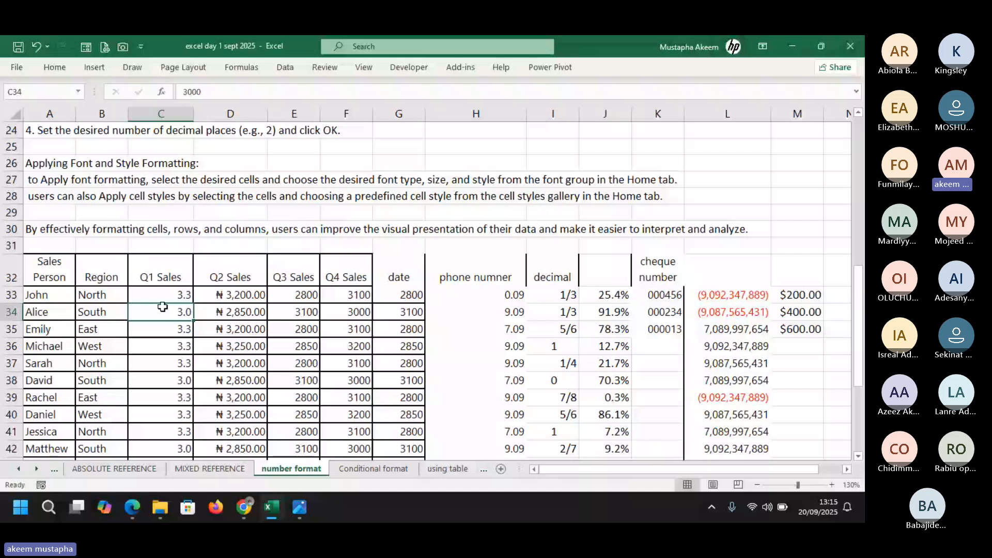
Check the reformatted Q1 Sales values, e.g. C33 where 3,250 now reads 3.3
key(ctrl+Down)
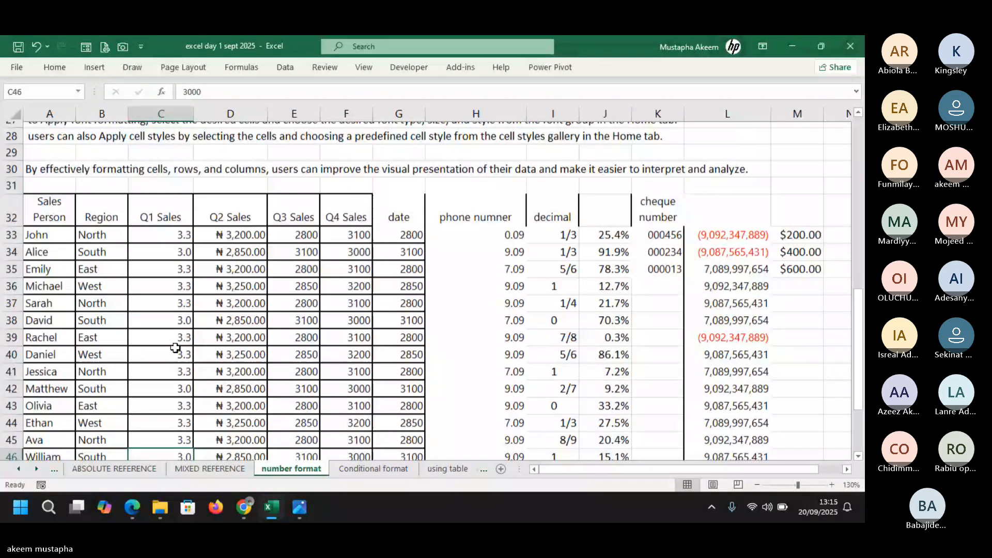
click(176, 344)
scroll(175, 348, down, 2)
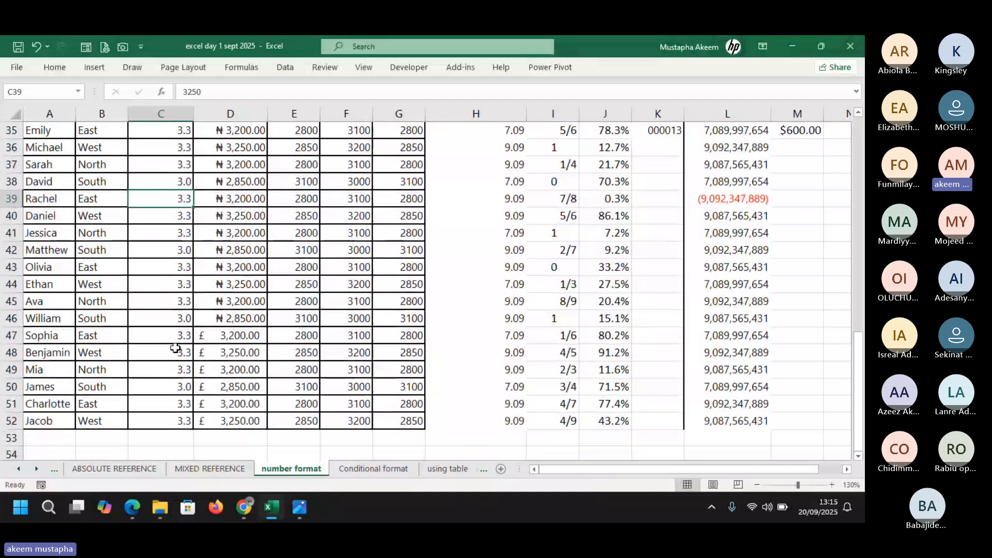
key(Up)
key(Up)
key(Up)
key(Up)
key(Up)
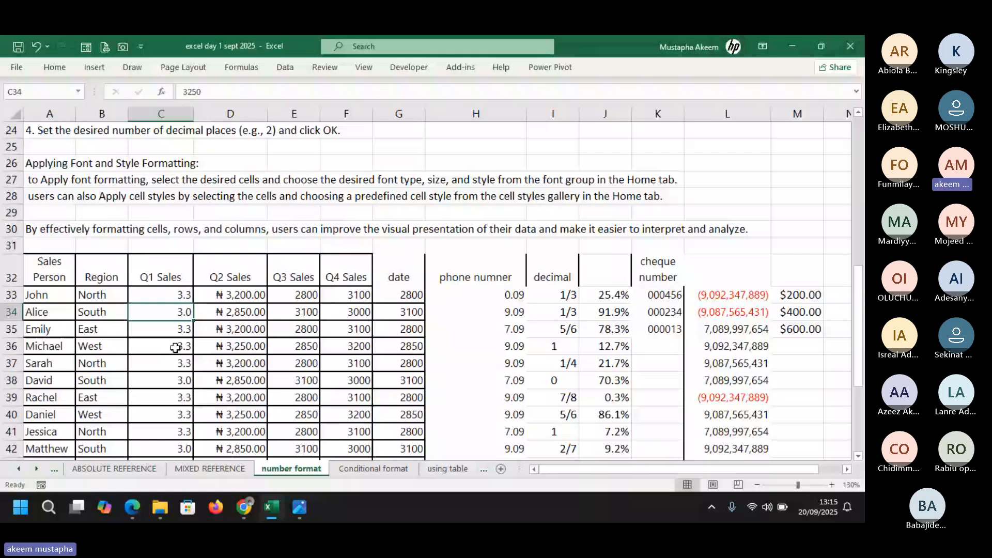
click(166, 294)
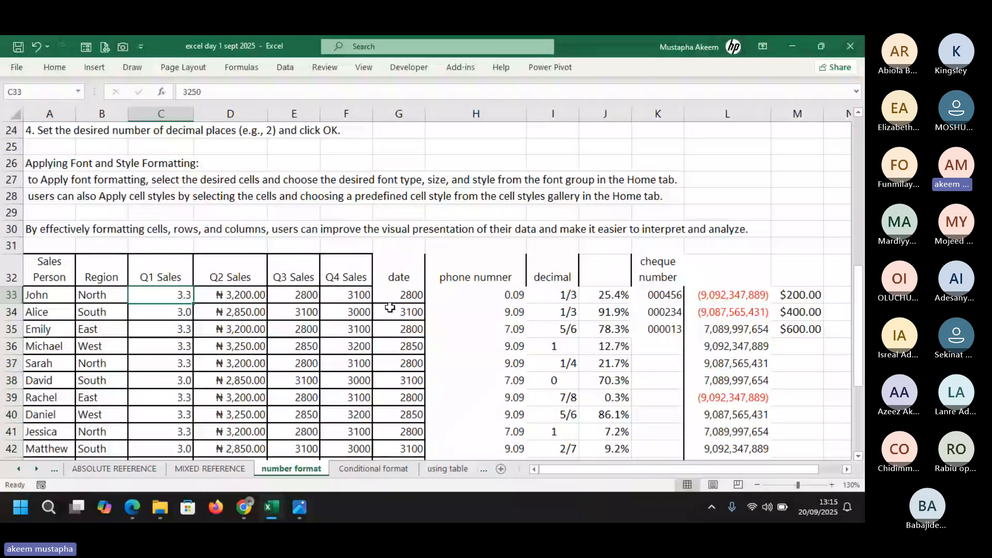
click(351, 294)
Append ' kegs' to 3100 in F33 and ' ltrs' to 3000 in F34
click(266, 88)
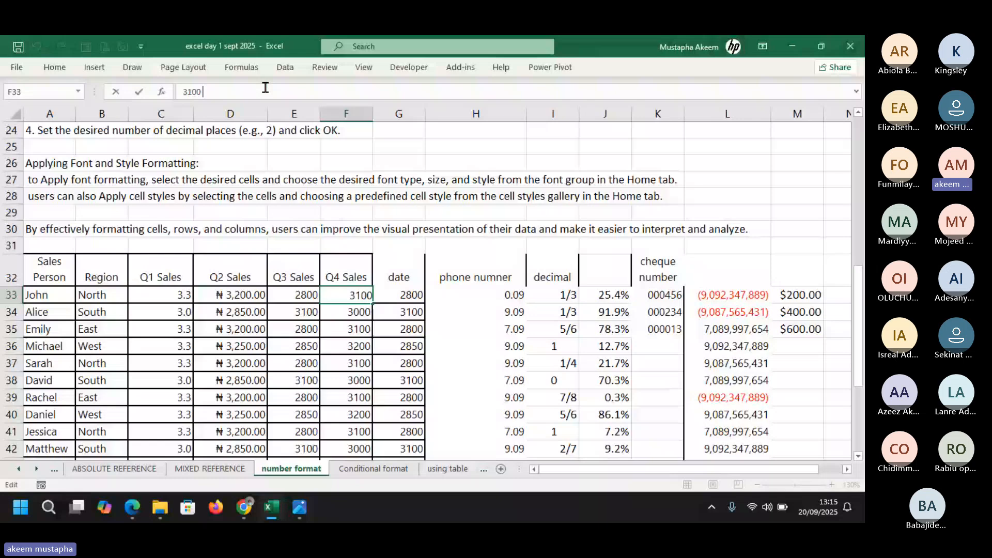
text(kegs)
key(Return)
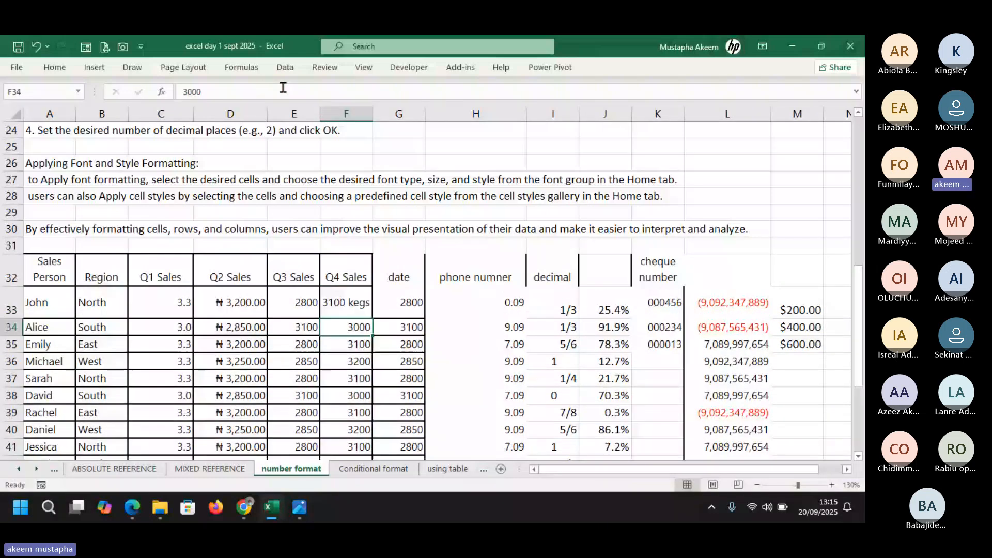
click(283, 88)
text(lytrs)
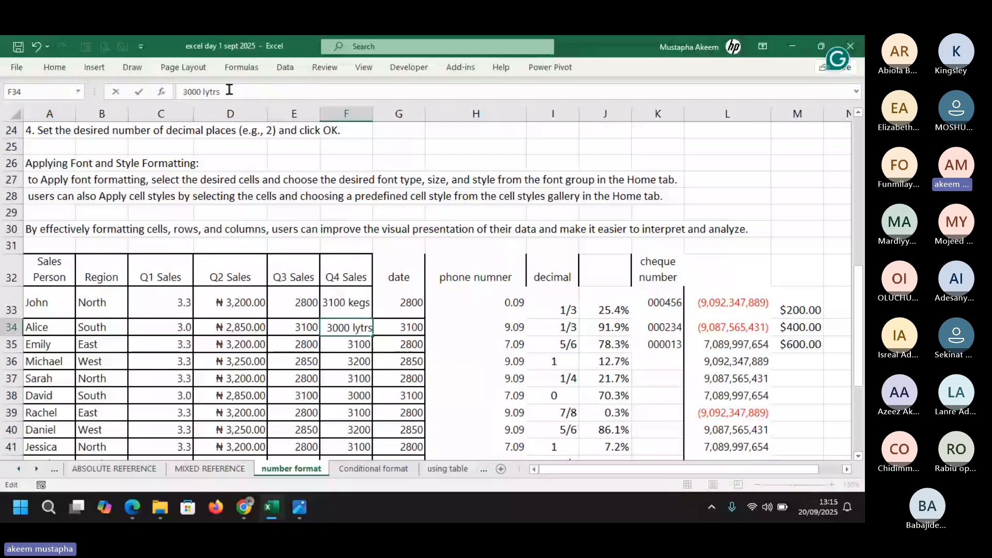
key(BackSpace)
key(Return)
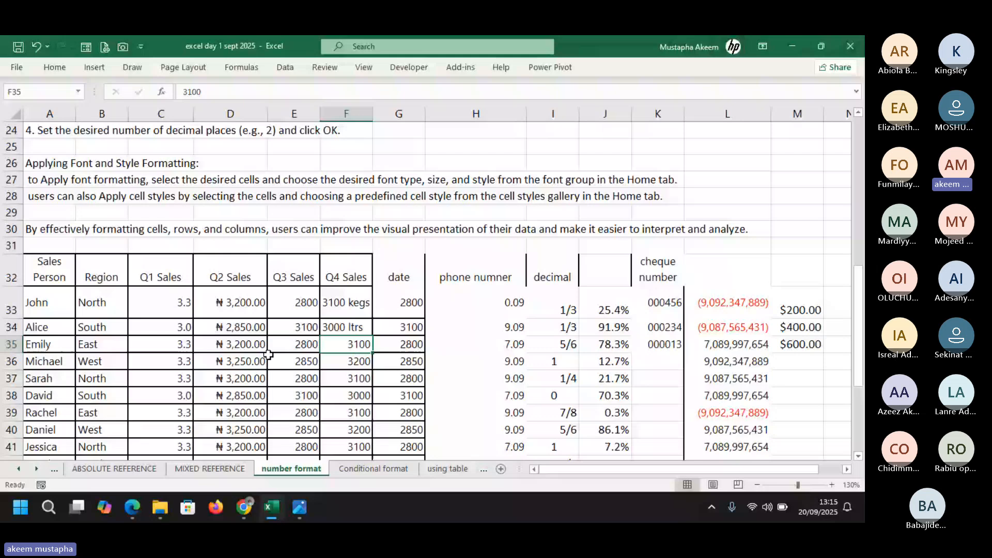
Select the Q4 Sales cells F35:F38
click(297, 346)
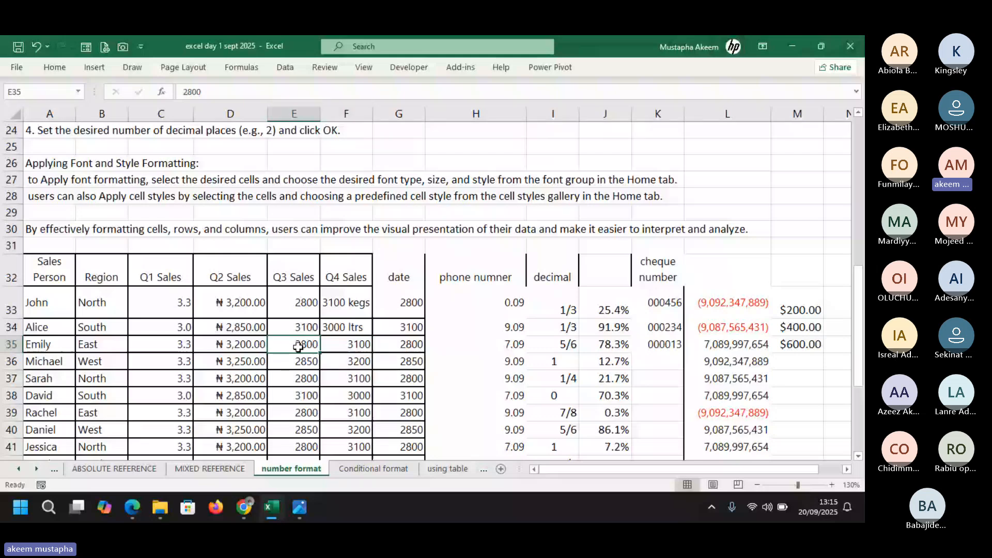
drag(345, 303, 349, 325)
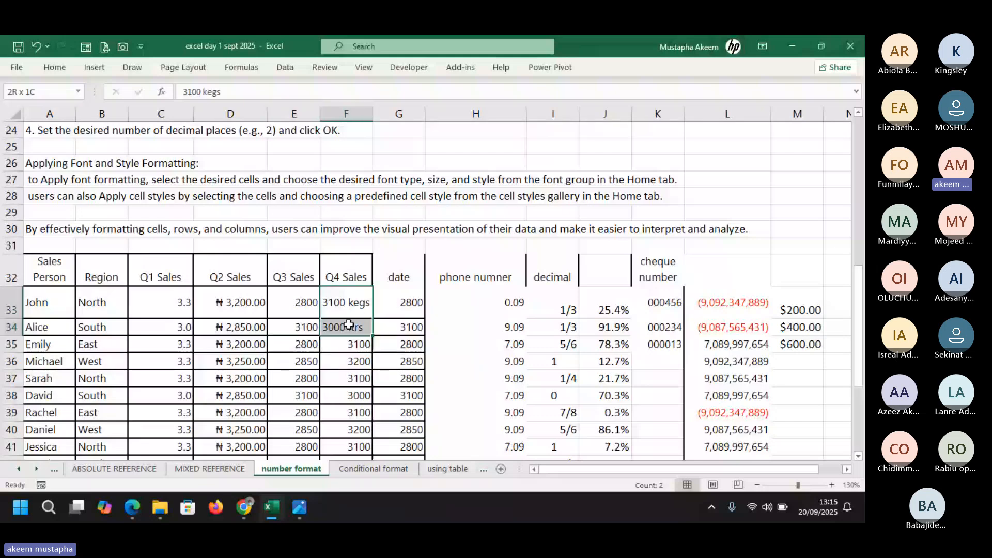
click(350, 346)
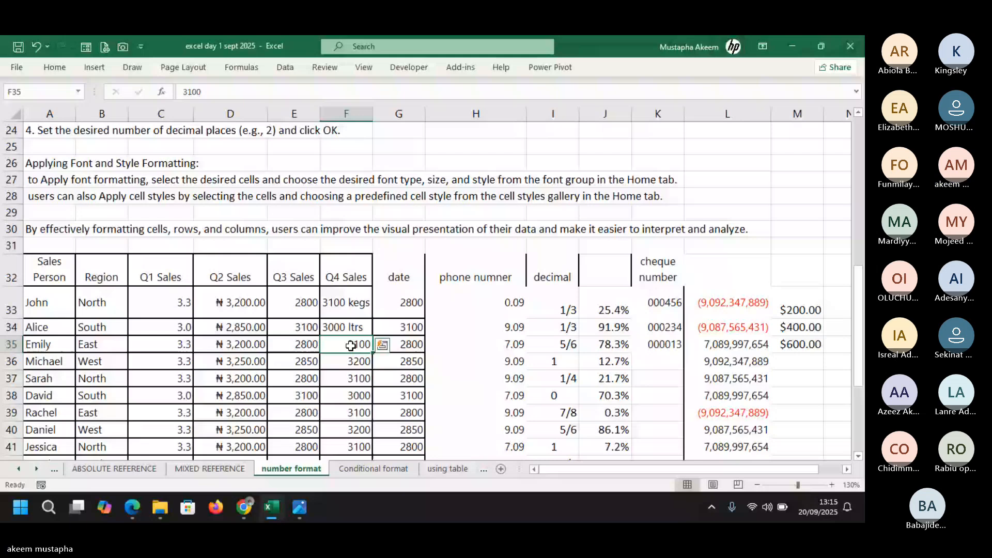
drag(351, 345, 353, 394)
Apply the custom number format 0 "ltrs" to F35:F38
key(ctrl+1)
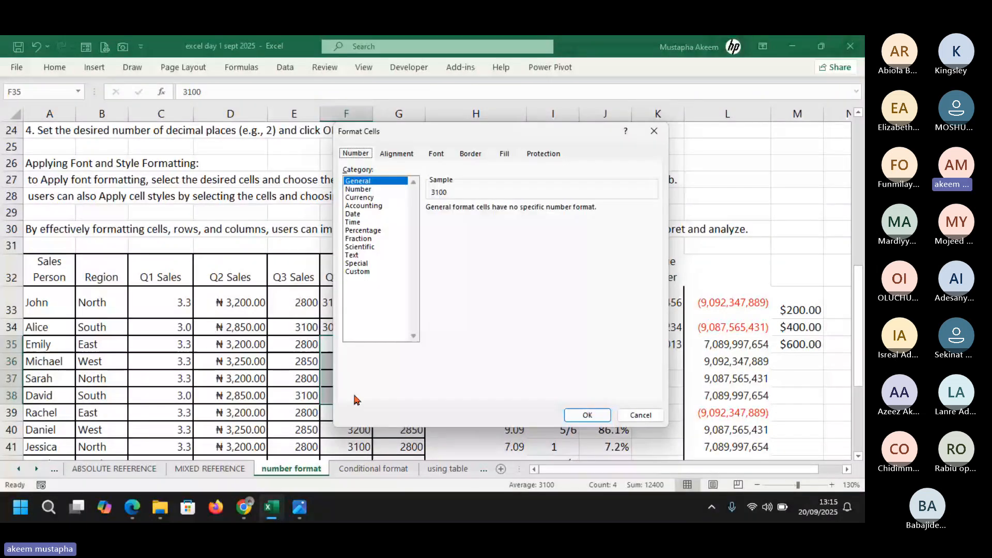
click(357, 271)
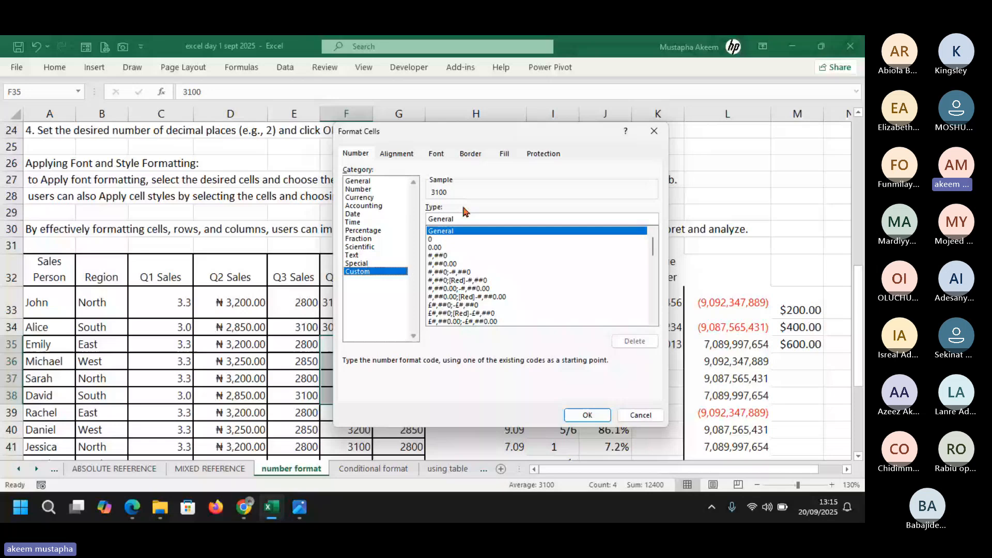
click(448, 239)
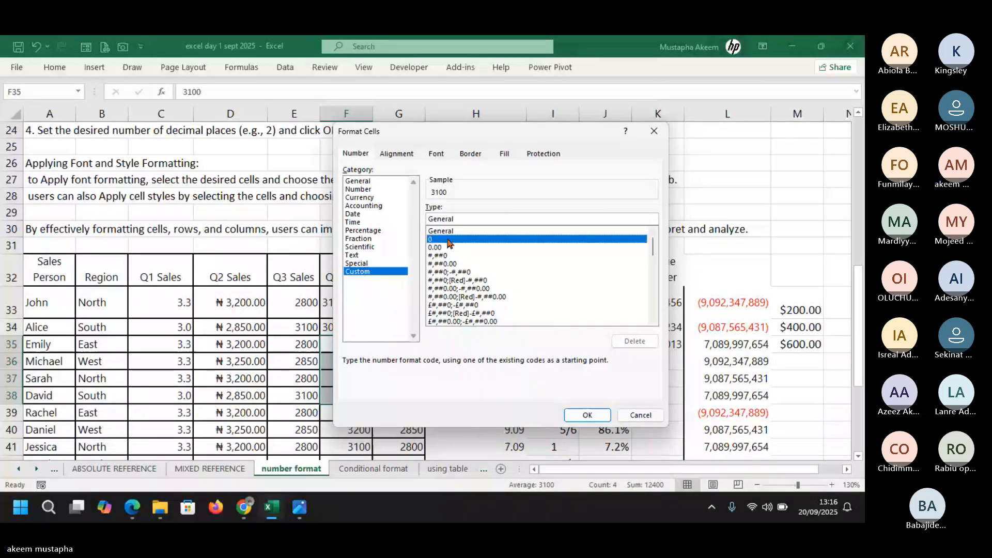
click(458, 220)
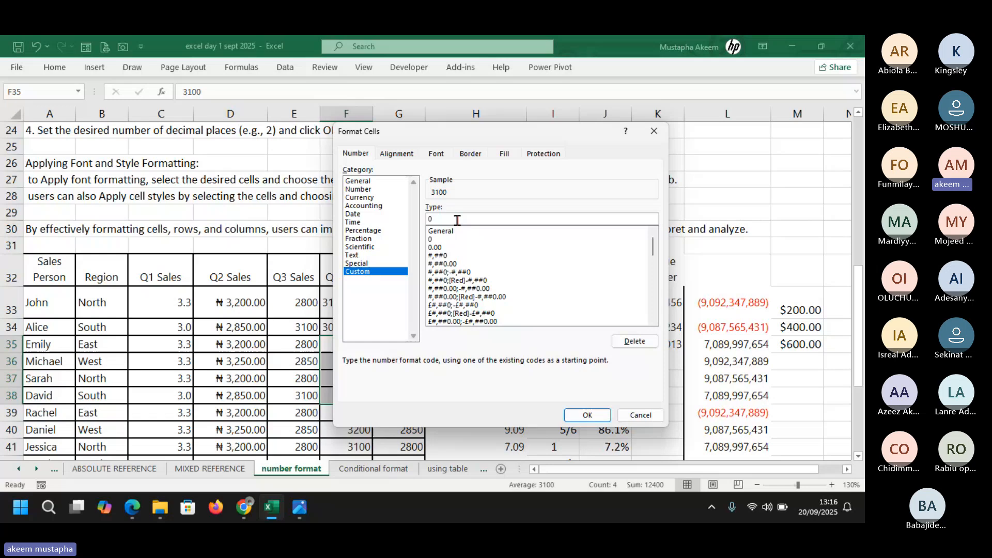
text("ltrs")
click(581, 417)
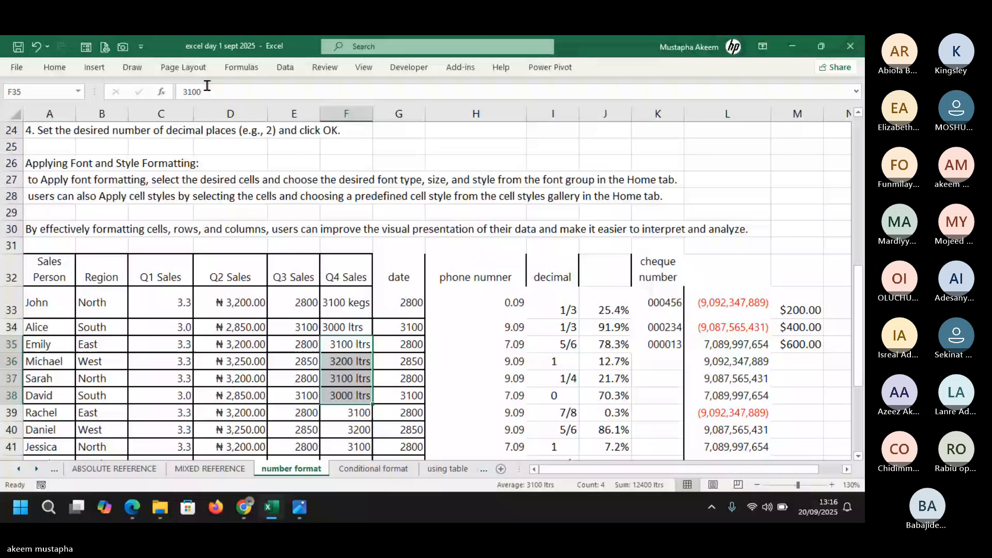
Reselect F35:F38 after checking the formatted cells
drag(354, 347, 356, 395)
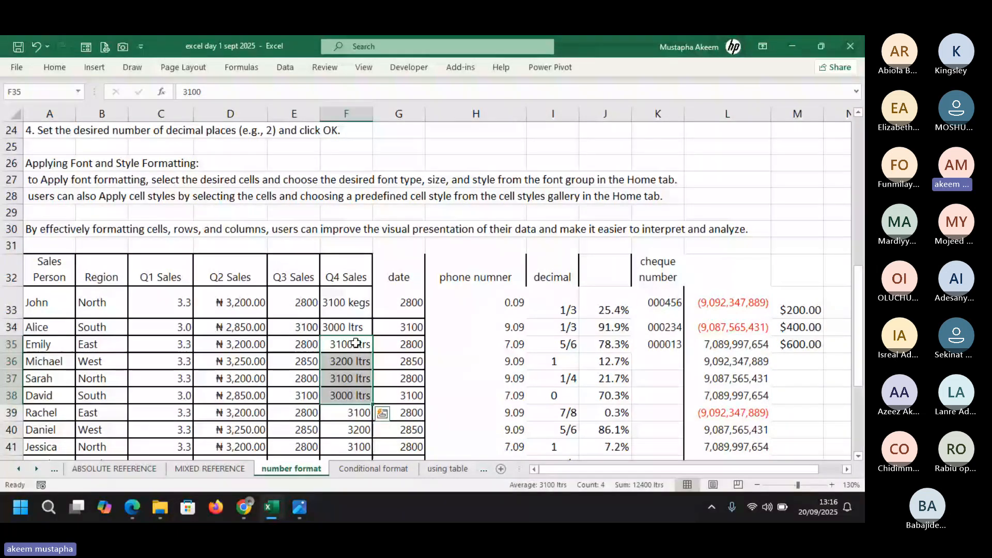
click(355, 388)
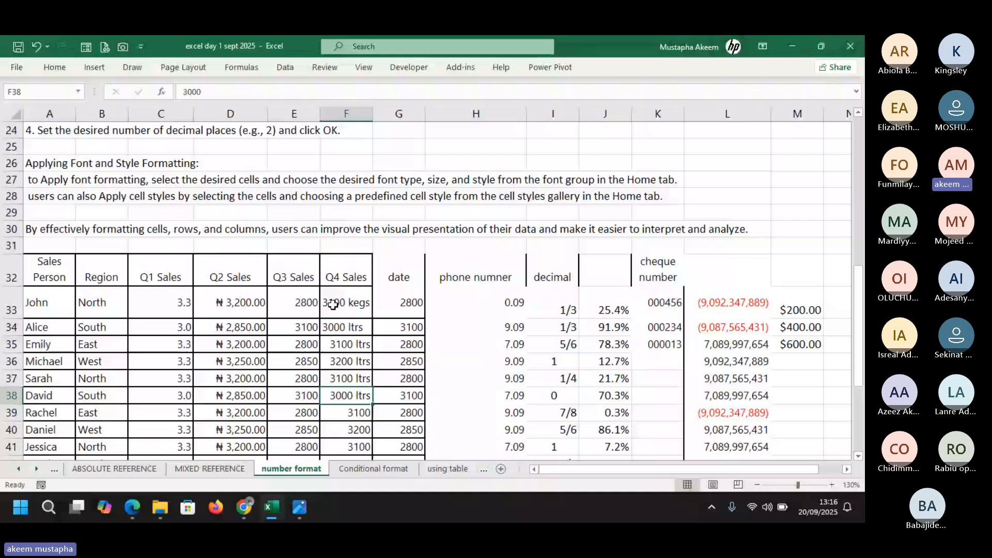
click(342, 345)
drag(342, 344, 343, 393)
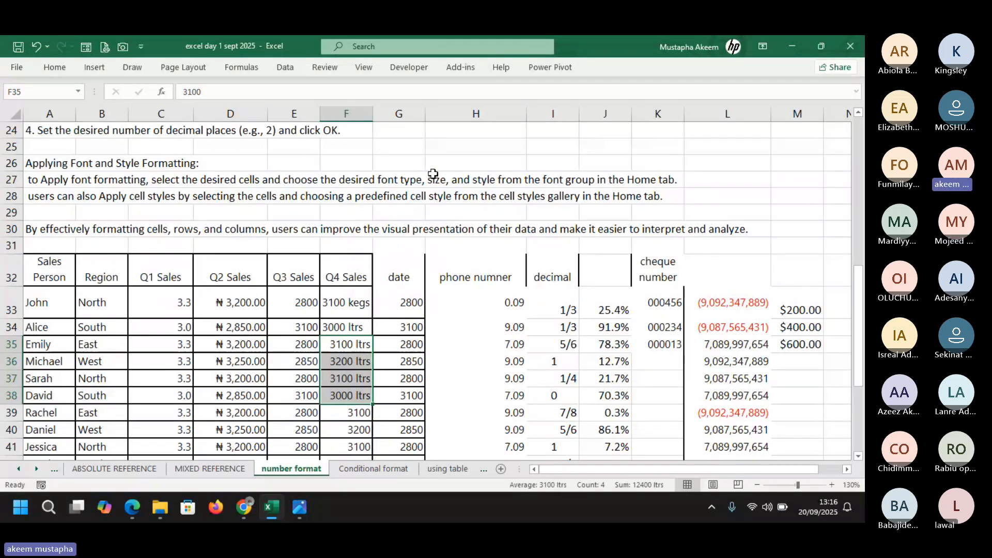
Trim the F35:F38 custom code back to 0, then search Windows for an on-screen keyboard
key(ctrl+1)
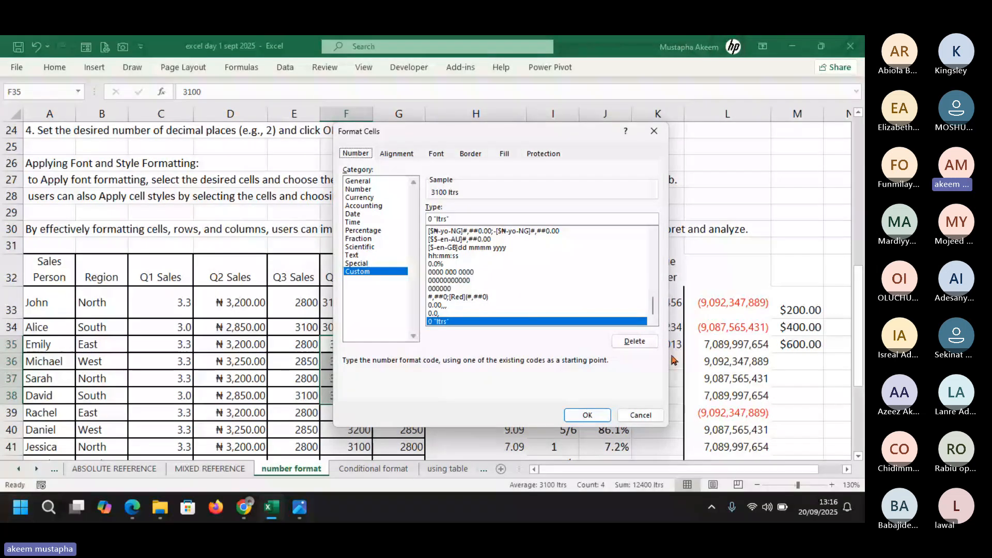
click(460, 217)
key(BackSpace)
key(BackSpace)
key(BackSpace)
key(BackSpace)
key(BackSpace)
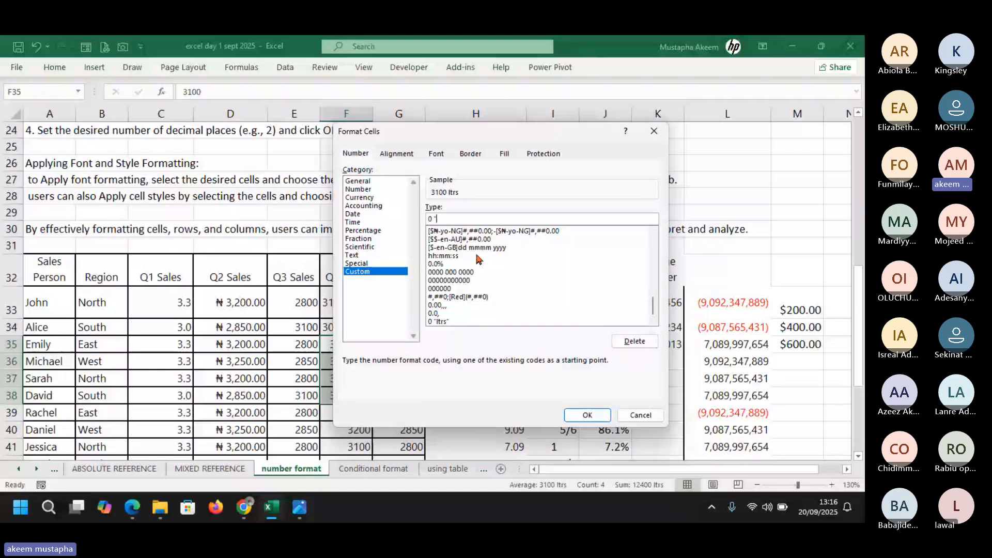
key(BackSpace)
key(BackSpace)
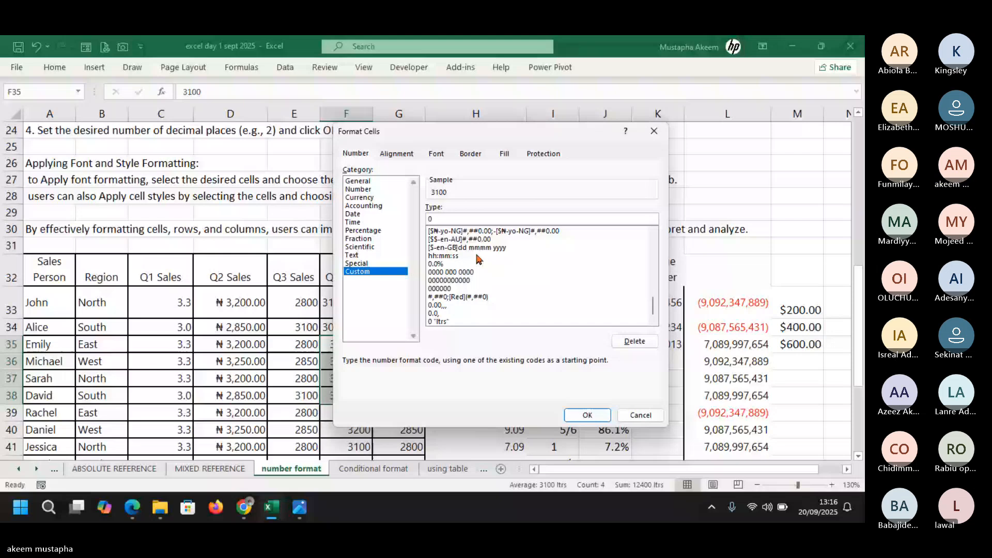
click(48, 508)
Launch the Windows On-Screen Keyboard by searching 'screen' and position it
text(screen)
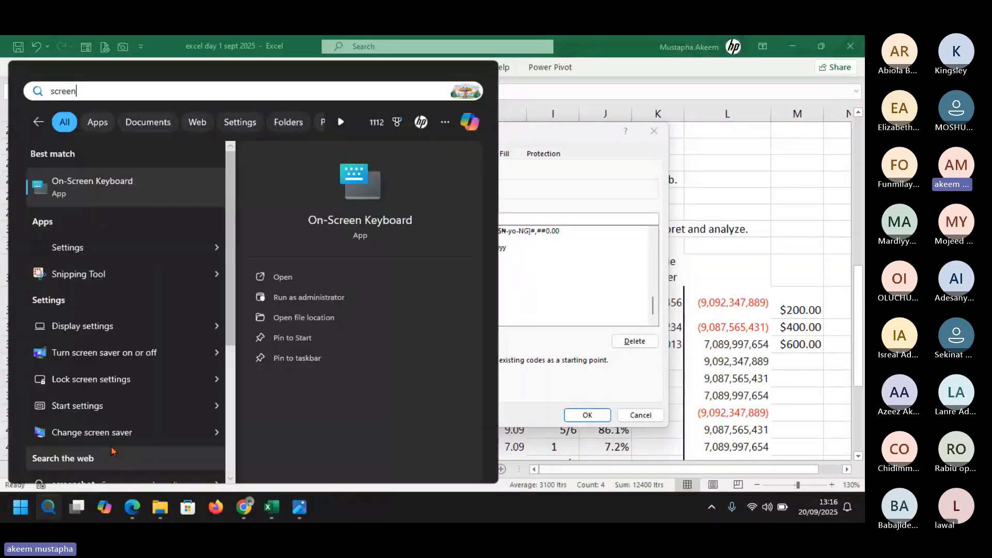
click(92, 180)
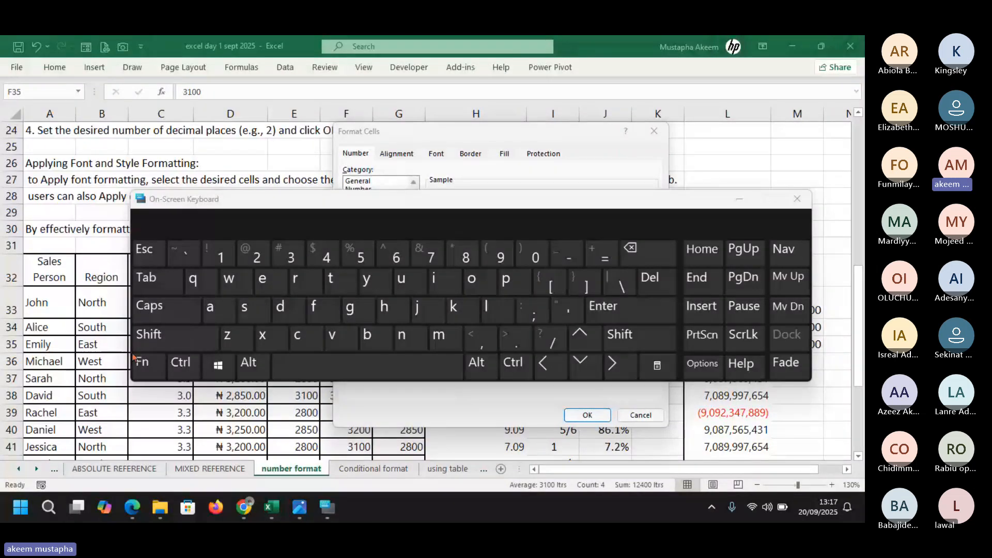
click(145, 338)
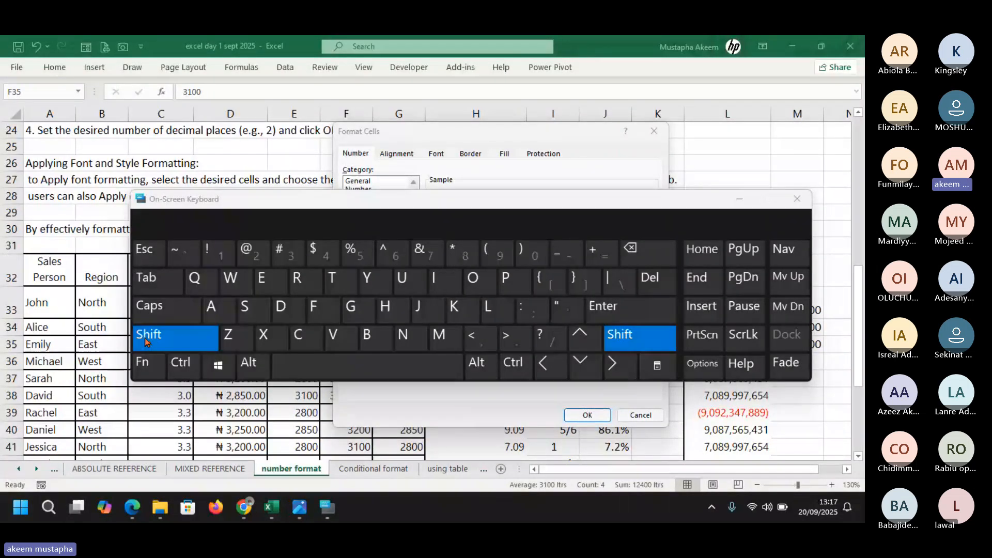
click(562, 309)
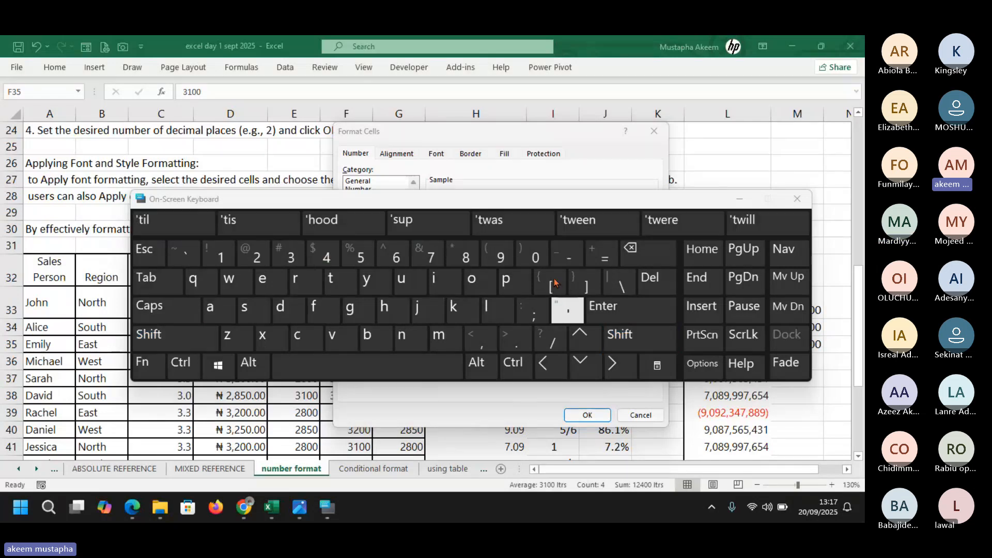
drag(527, 203, 518, 361)
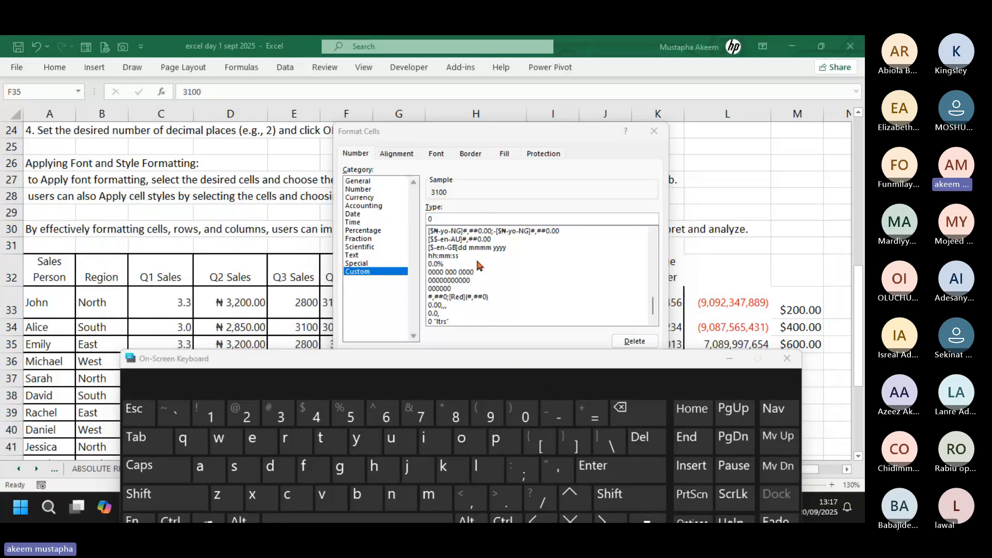
Enter the custom code 0 "kegs" and apply it to F35:F38
click(465, 218)
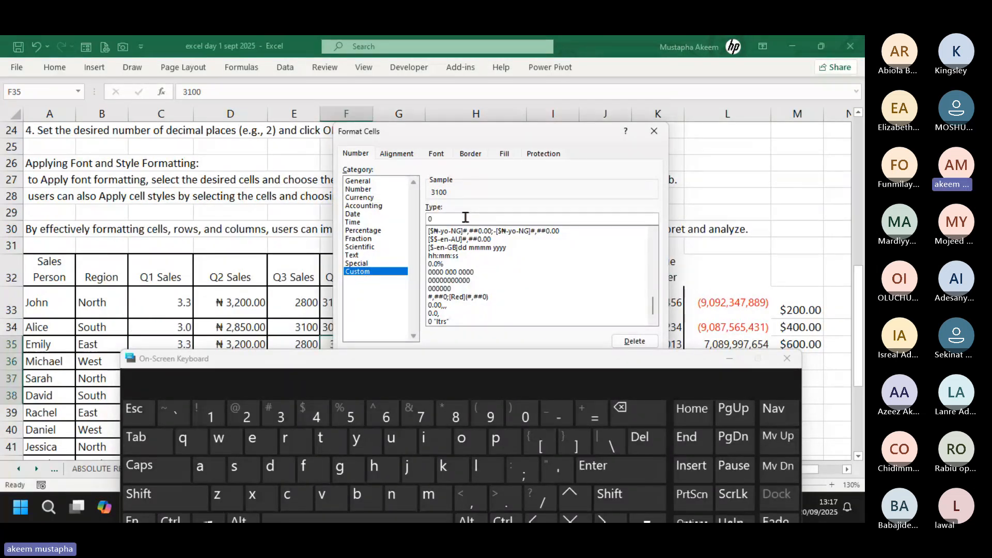
click(612, 499)
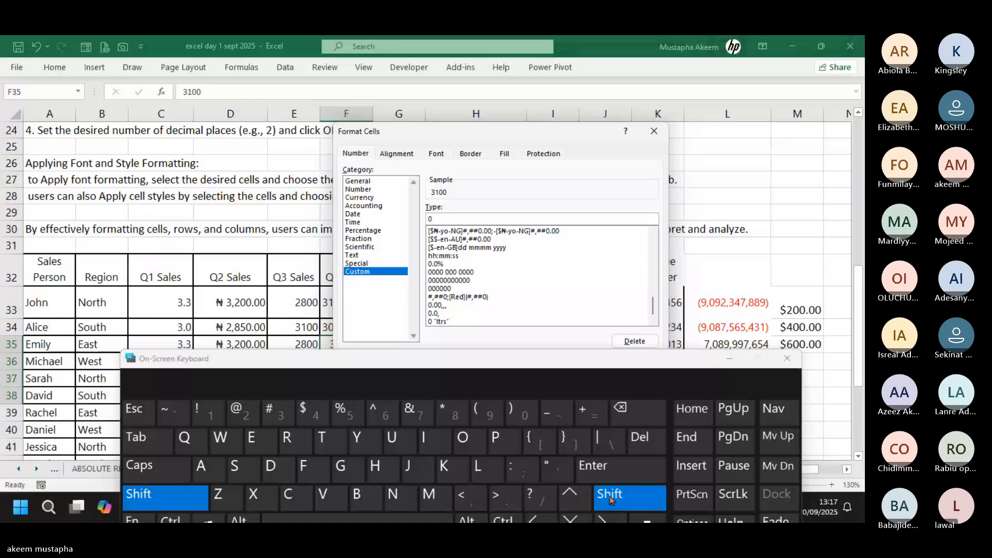
click(550, 470)
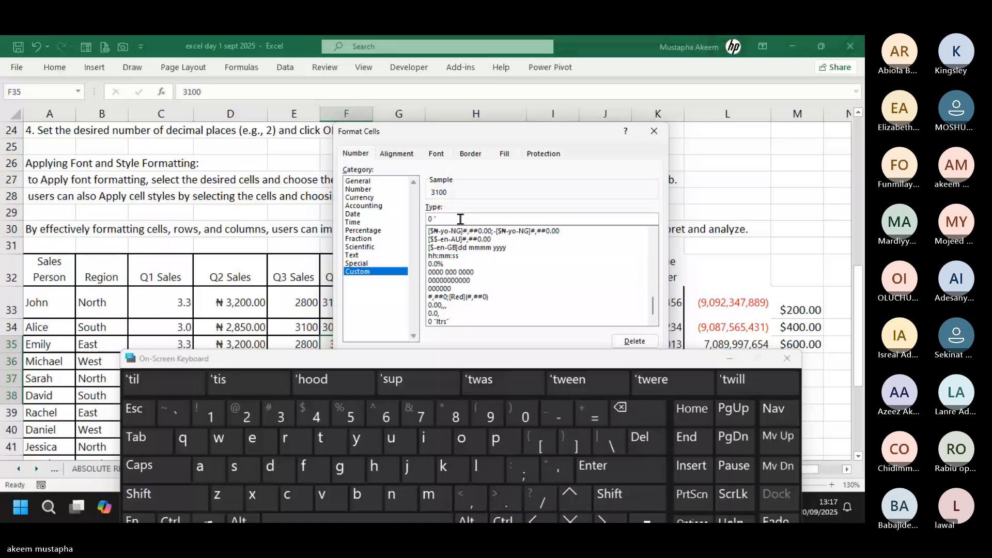
text(keg)
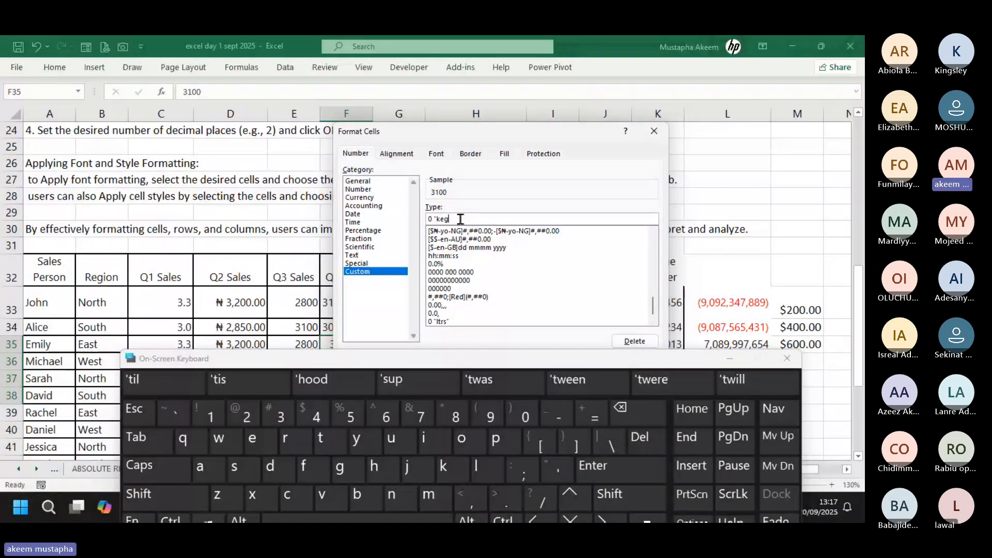
text(s)
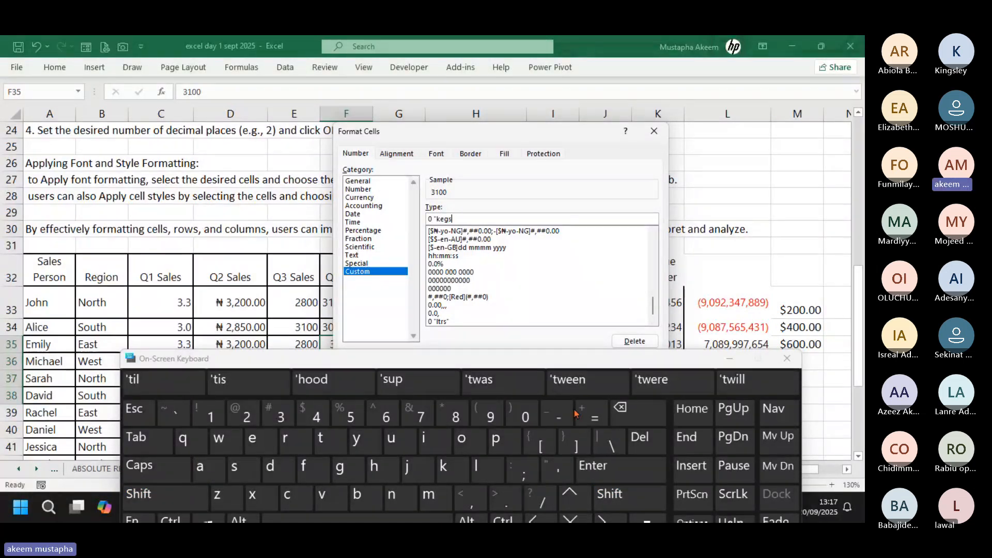
click(609, 494)
text(")
click(729, 359)
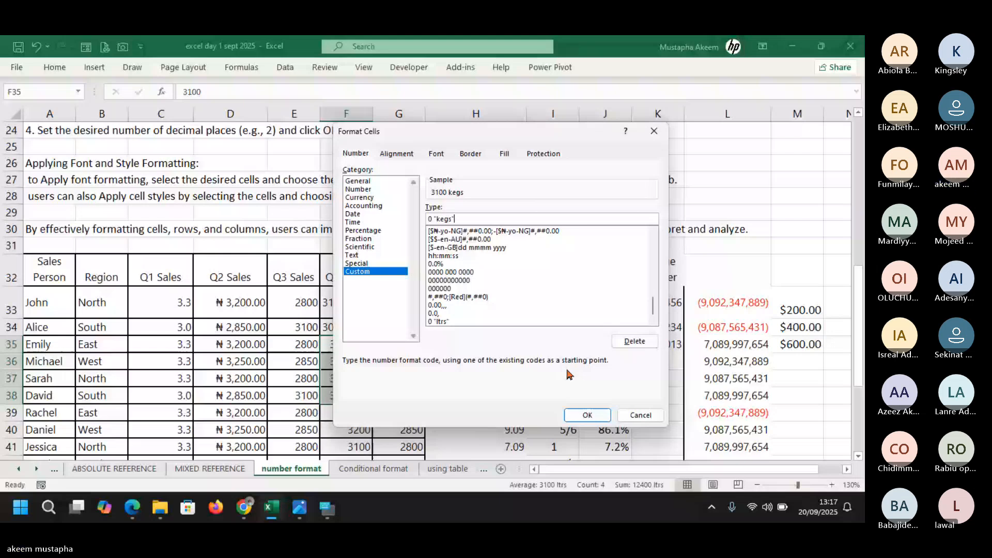
key(Return)
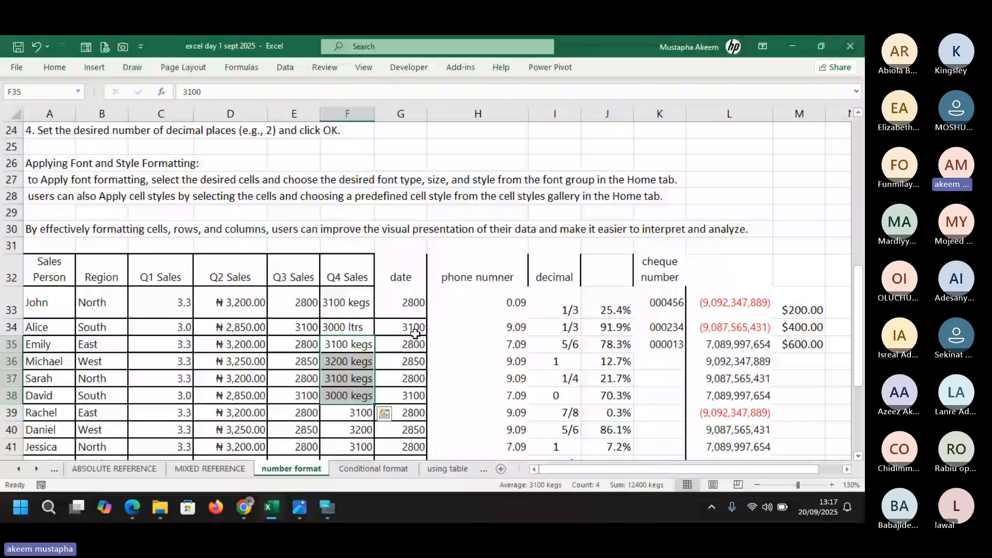
For G35:G38, start a custom code from #,##0;[Red]-#,##0 with a quote after #,##0
drag(415, 337, 409, 395)
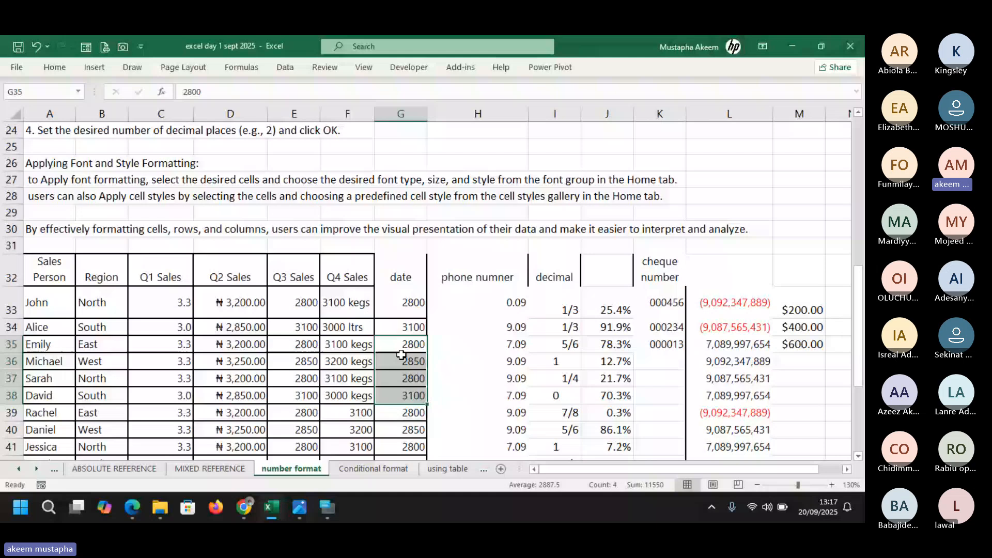
key(ctrl+1)
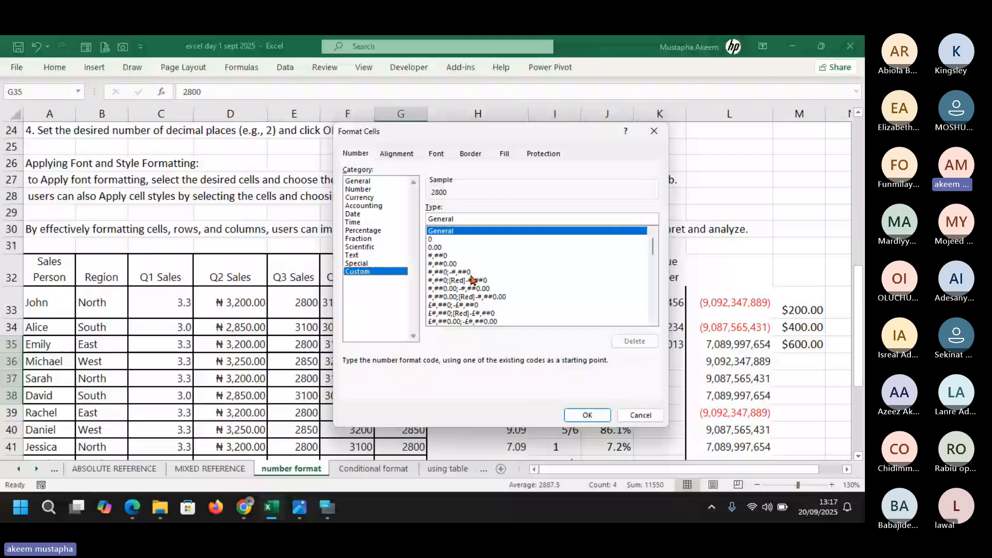
scroll(654, 252, down, 1)
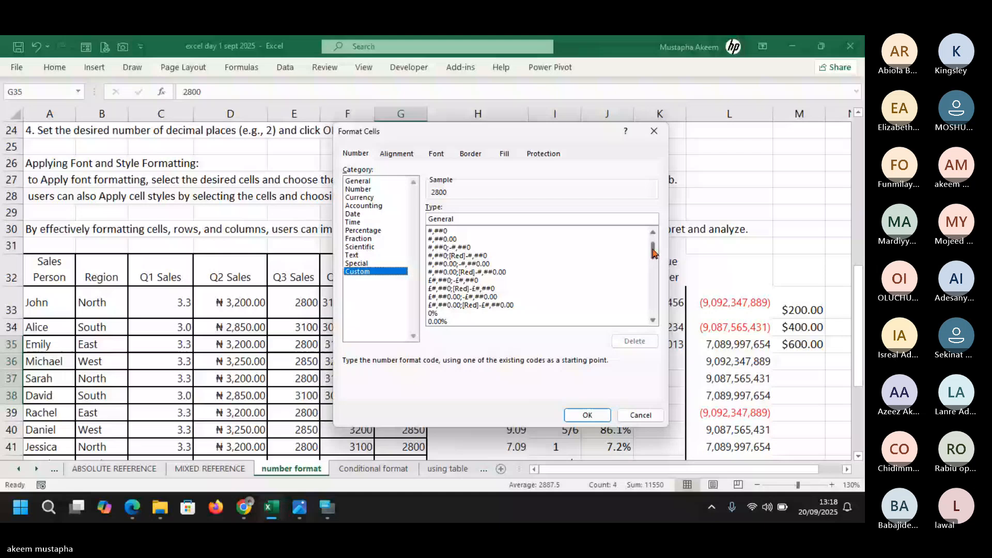
click(457, 256)
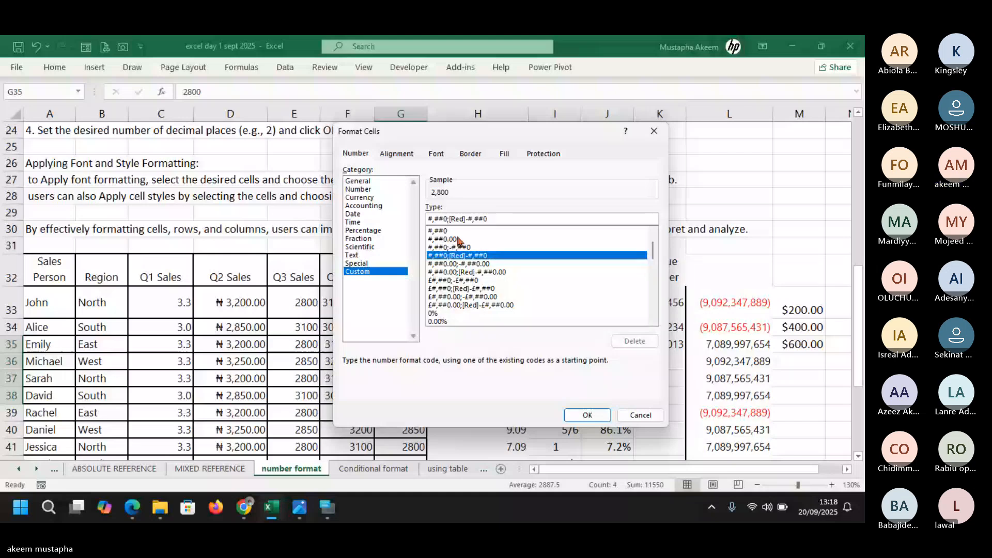
click(449, 220)
text(")
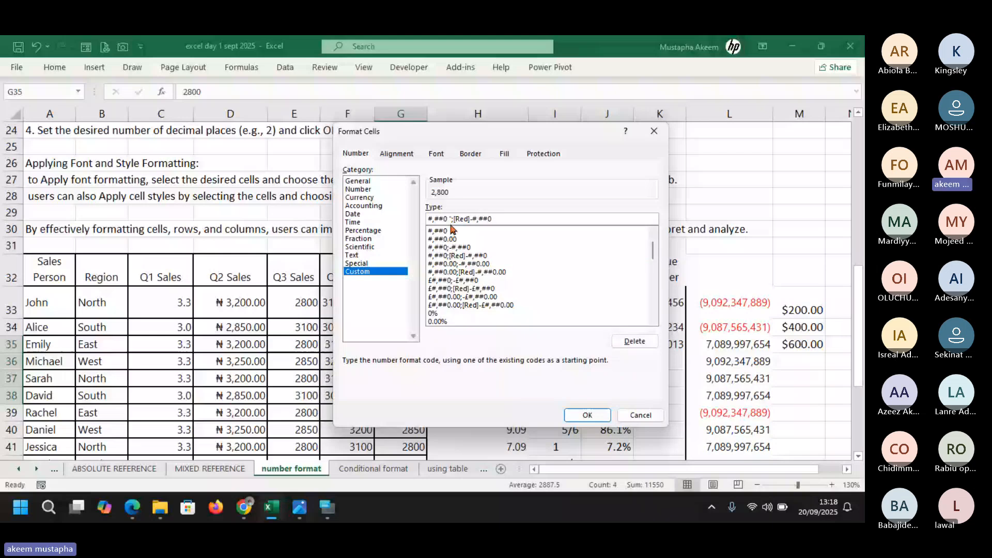
Put away the On-Screen Keyboard and bring up the emoji picker at the format code
click(327, 507)
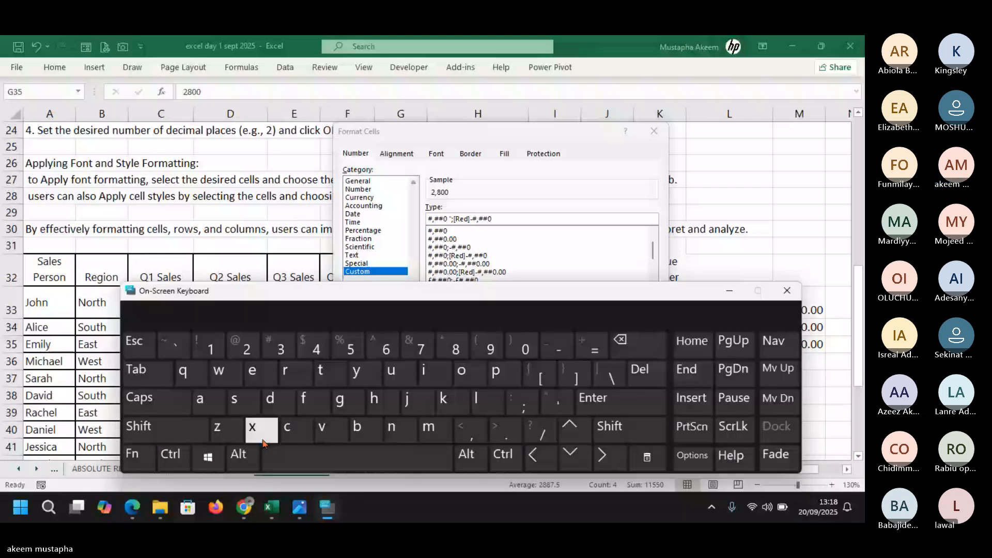
click(208, 457)
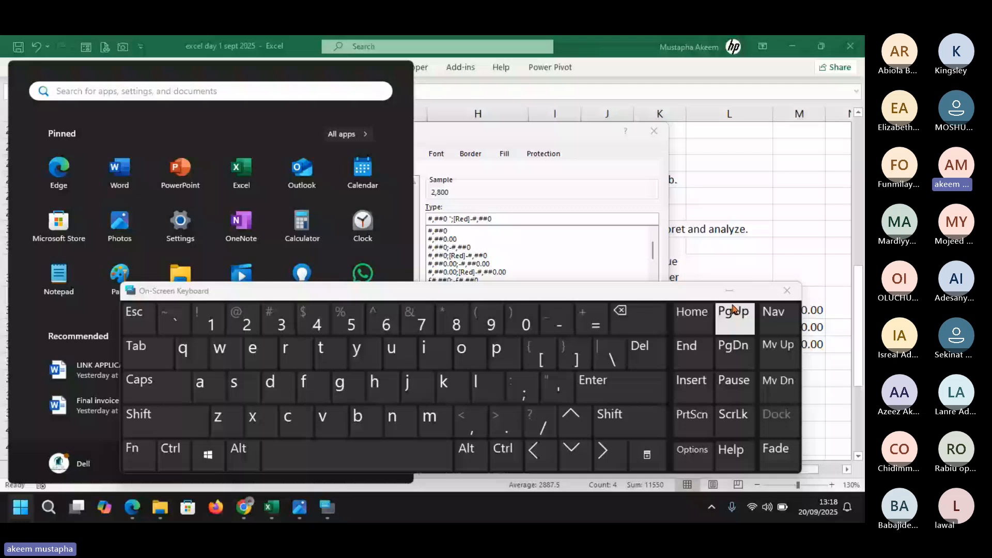
click(729, 291)
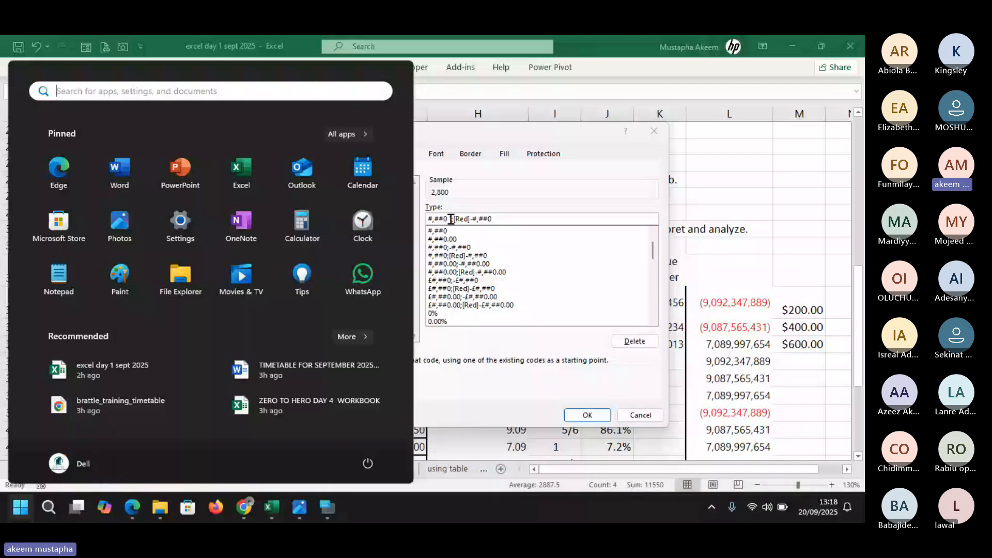
click(451, 219)
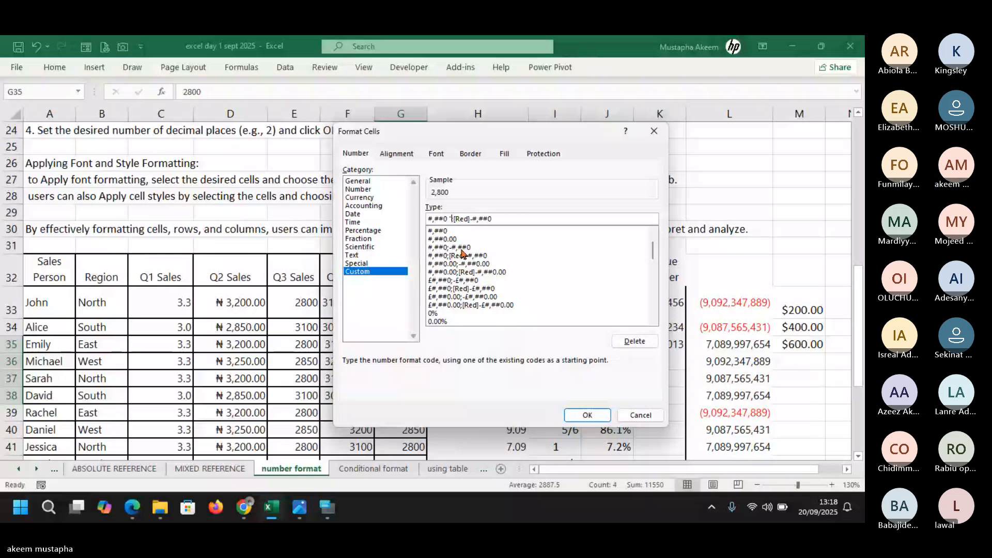
key(super+v)
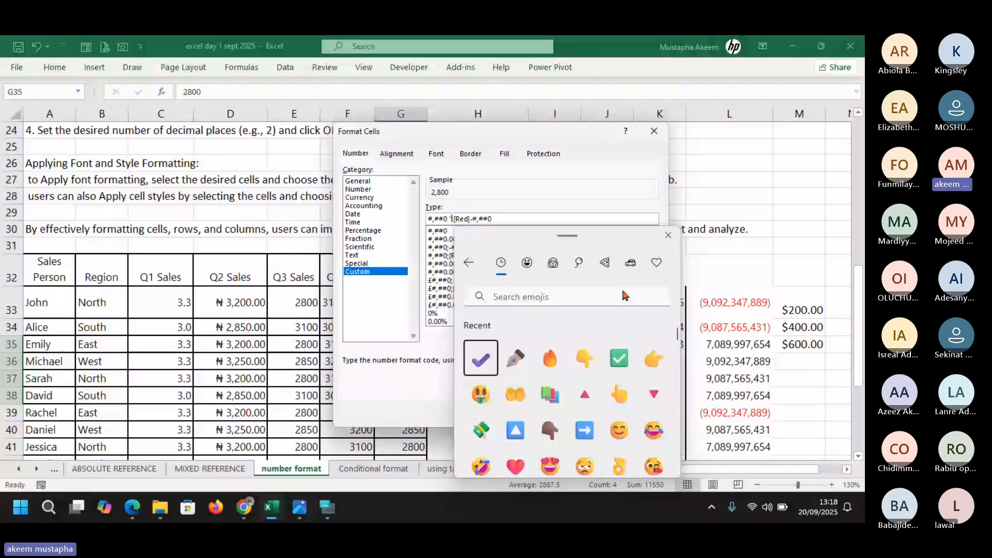
Add △ to the positive section and ▽ to the negative section, apply to G35:G38, and widen column G
click(585, 395)
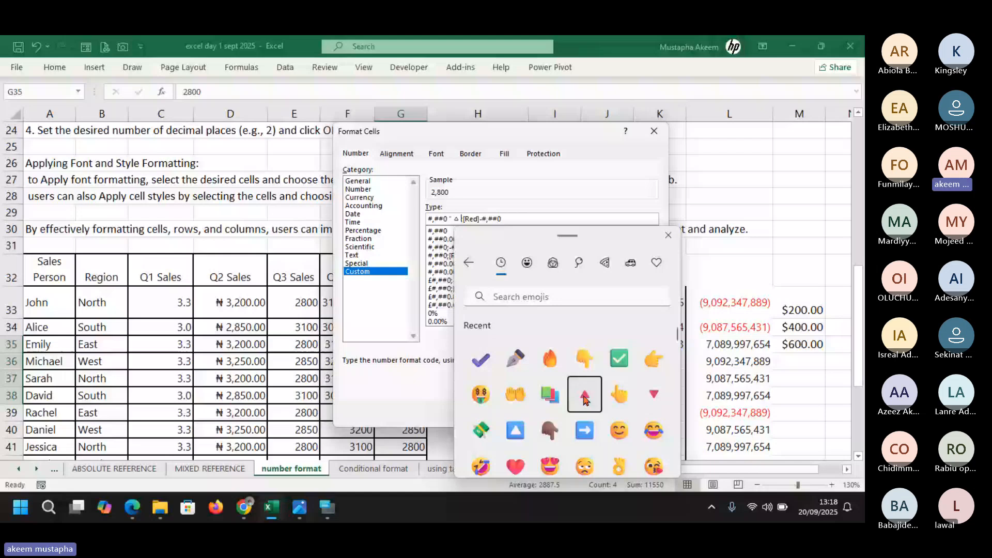
text(" )
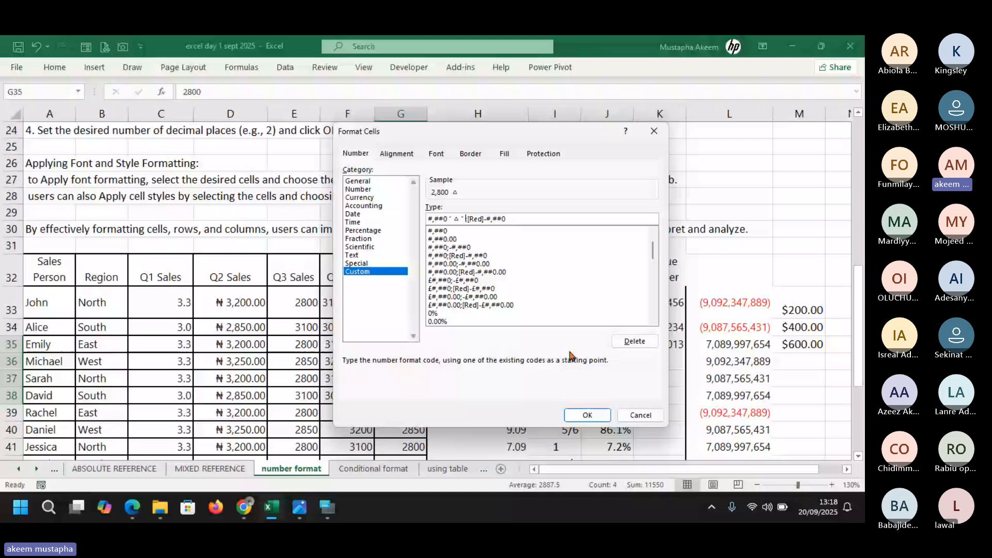
text(;)
key(super+v)
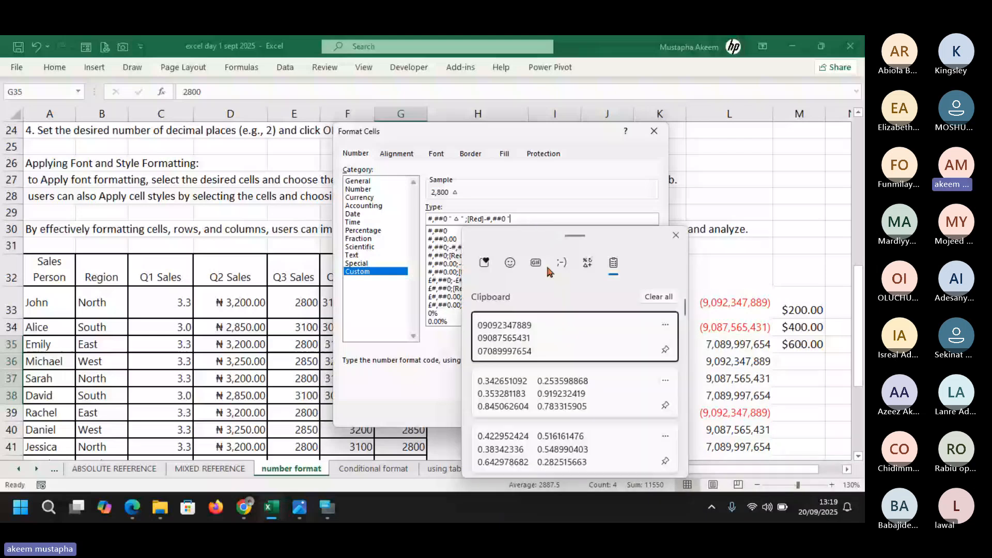
click(510, 263)
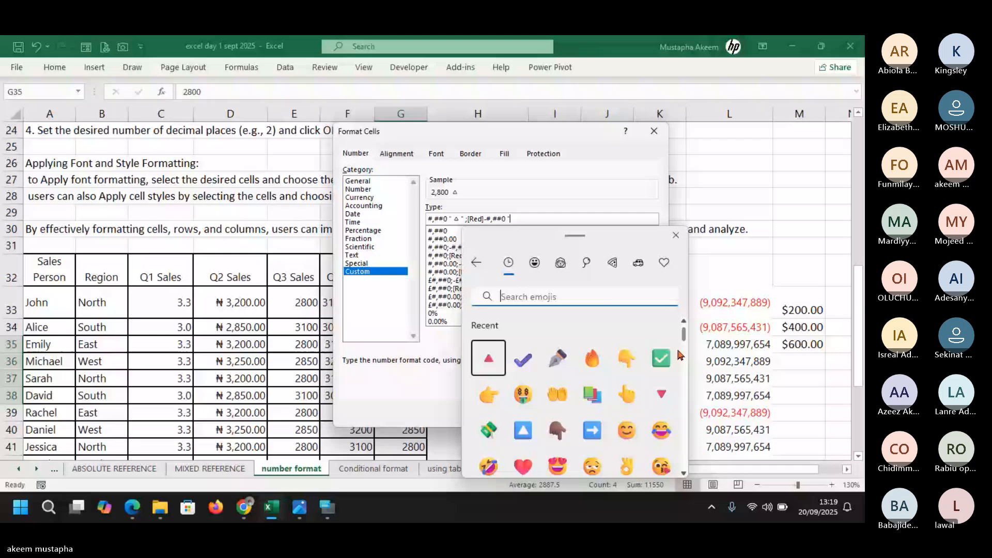
click(664, 394)
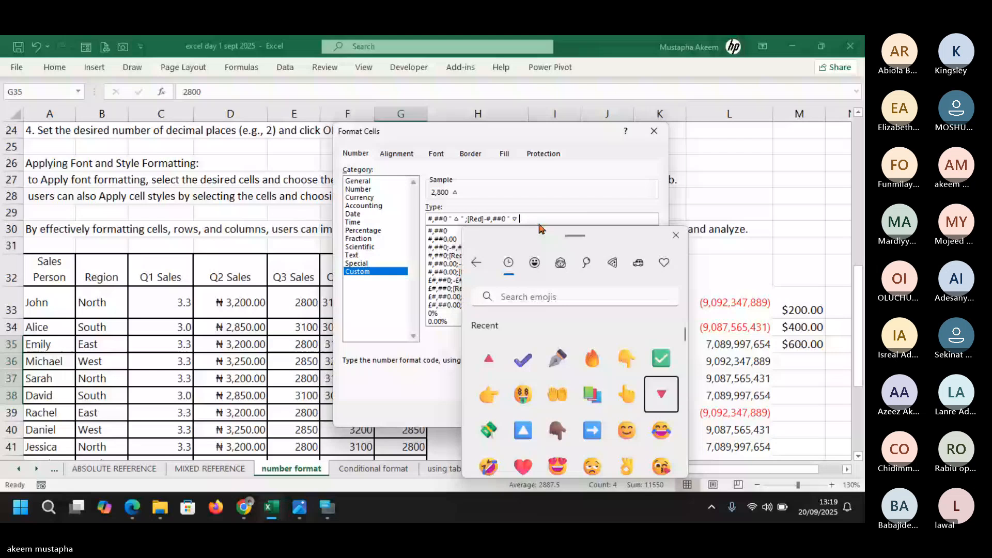
text(")
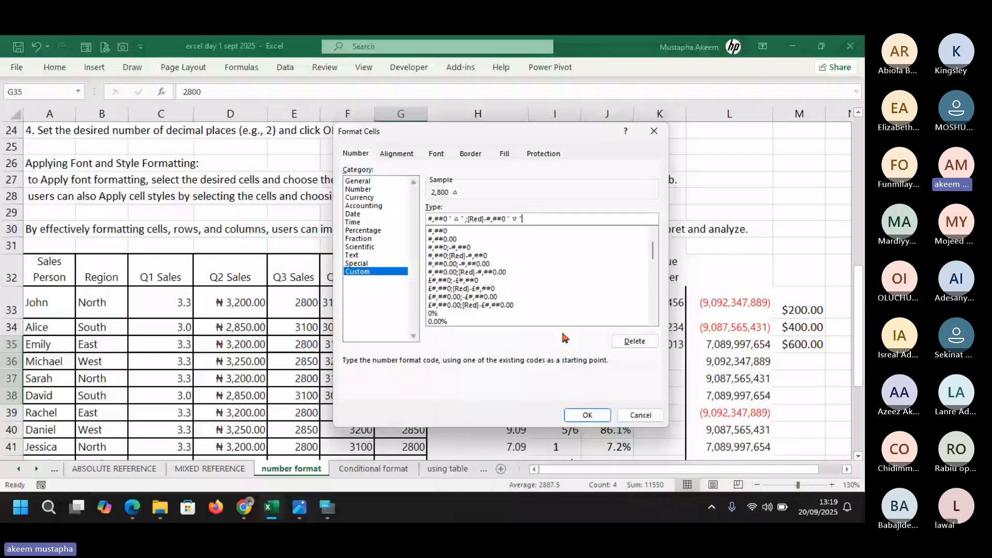
click(587, 415)
drag(430, 259, 451, 264)
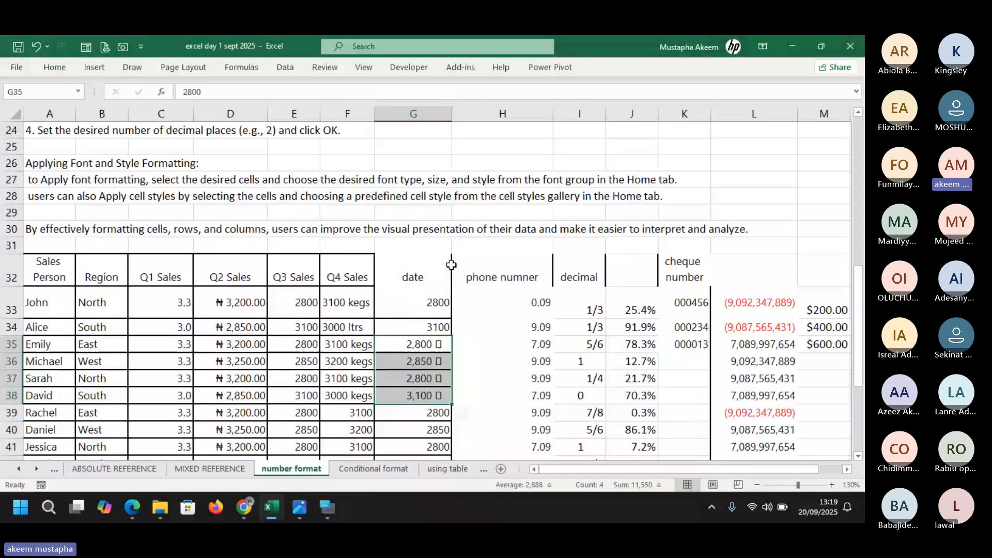
Inspect G35's stored value, then reselect G35:G38
click(428, 349)
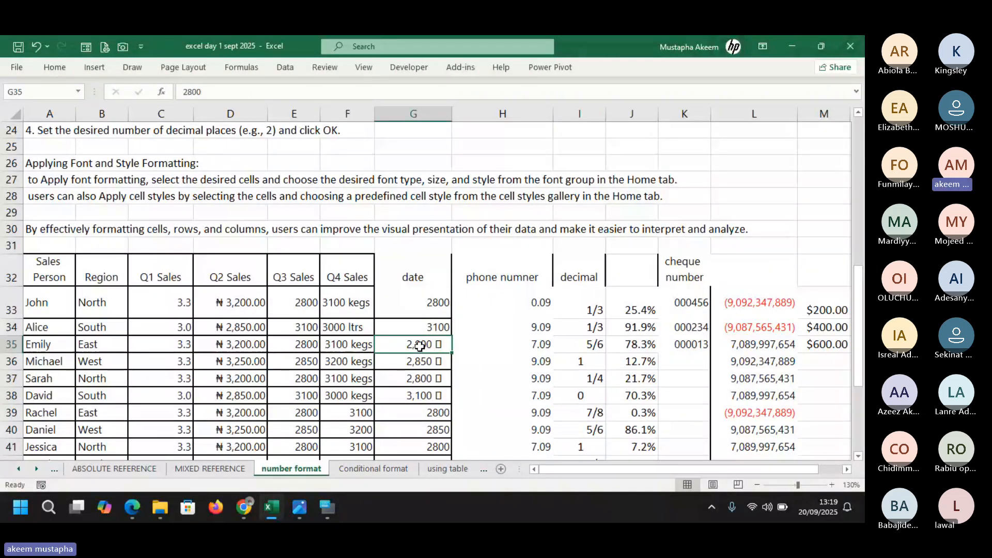
double_click(420, 346)
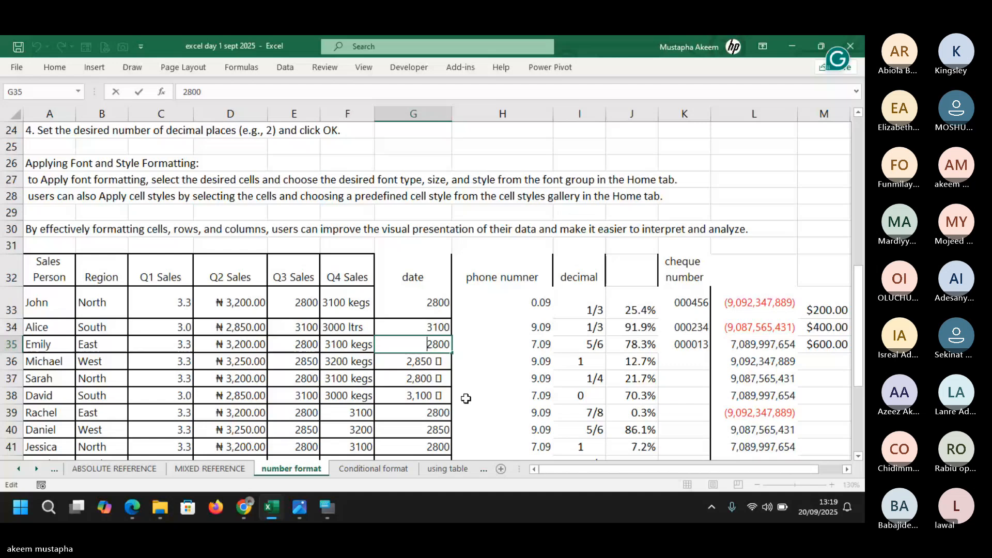
key(Return)
click(411, 341)
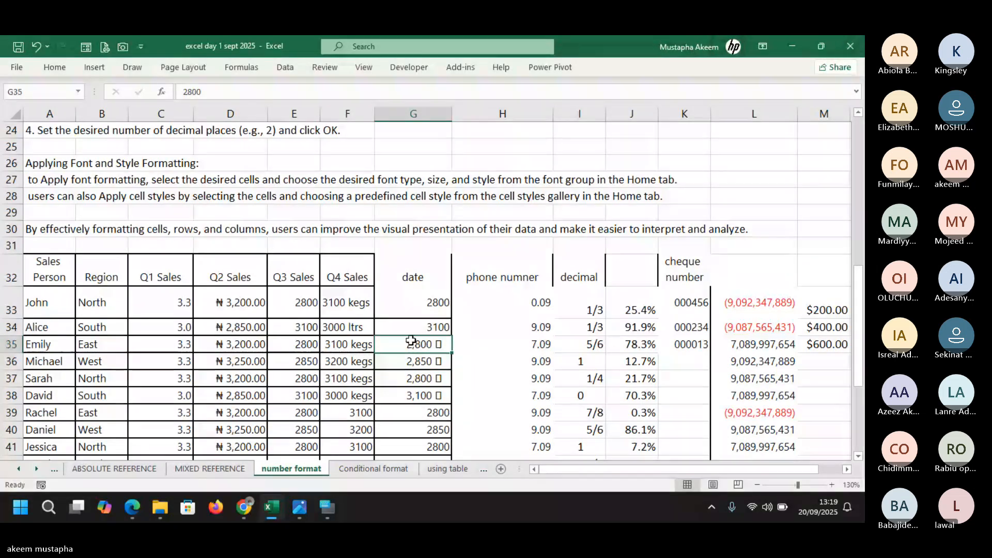
drag(411, 341, 413, 388)
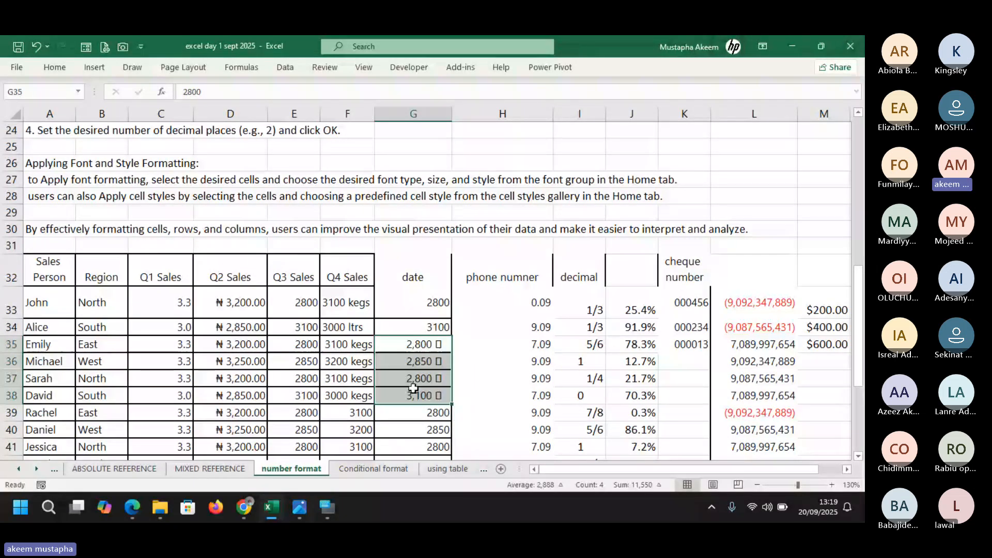
Revise the triangle code: re-insert the down-triangle and remove the quotes around the up-triangle
key(ctrl+1)
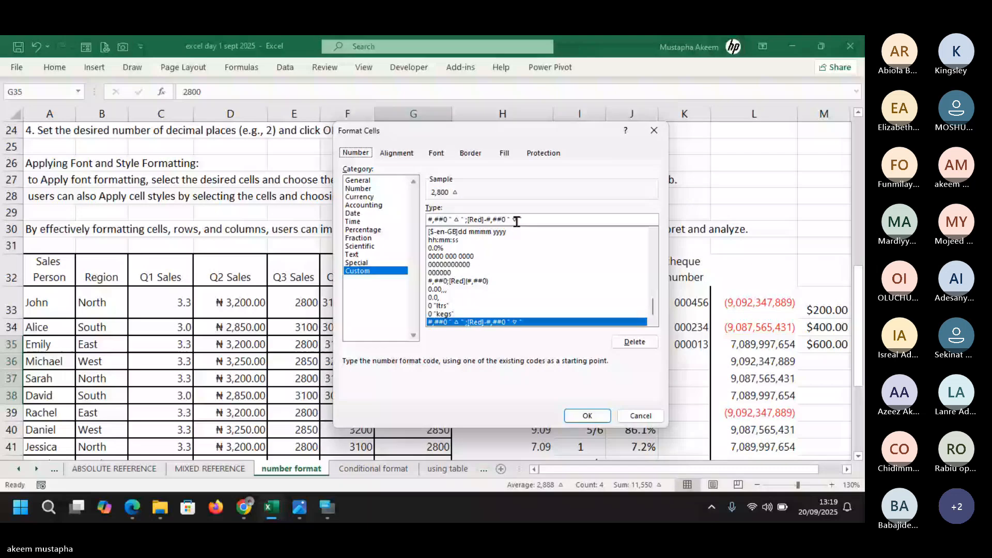
click(517, 222)
key(BackSpace)
key(BackSpace)
key(BackSpace)
key(BackSpace)
key(BackSpace)
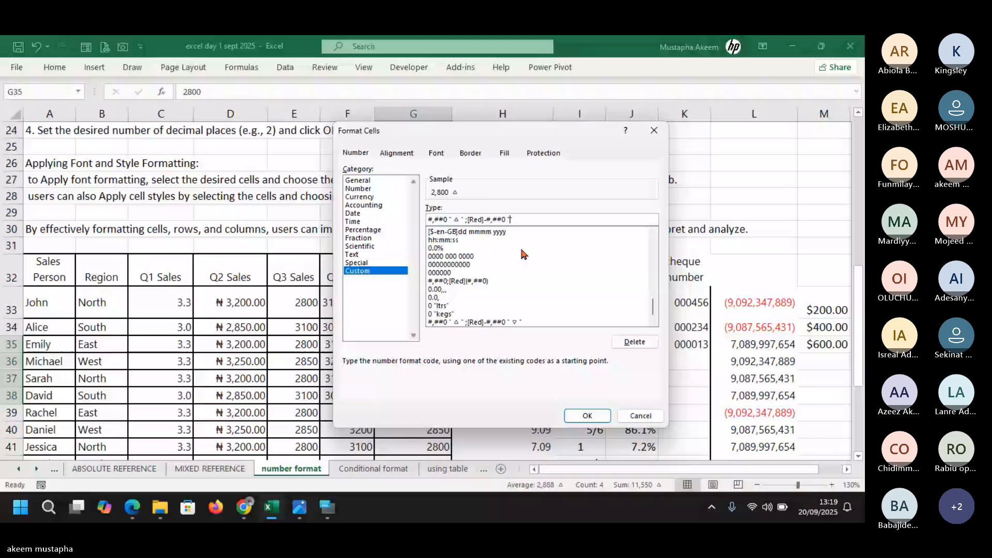
key(super+period)
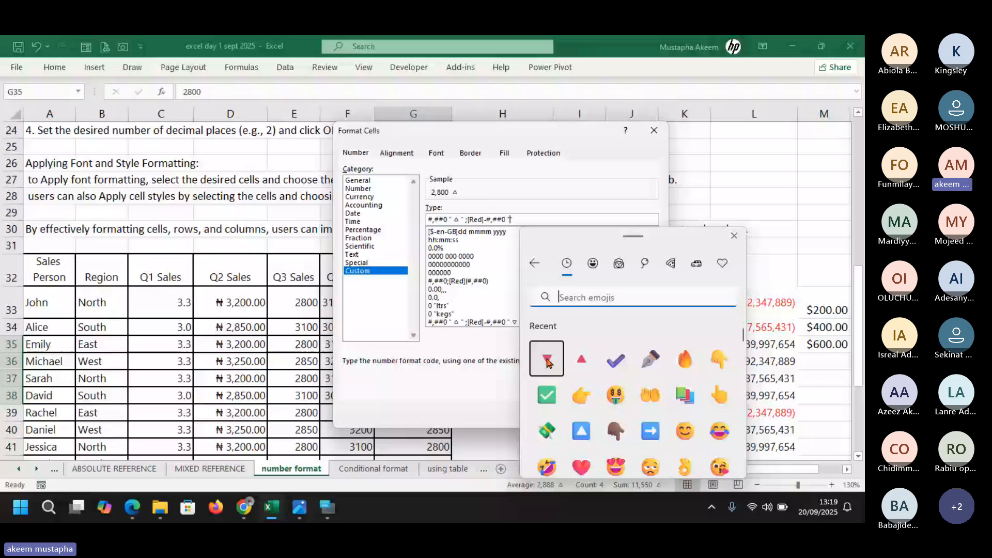
click(546, 358)
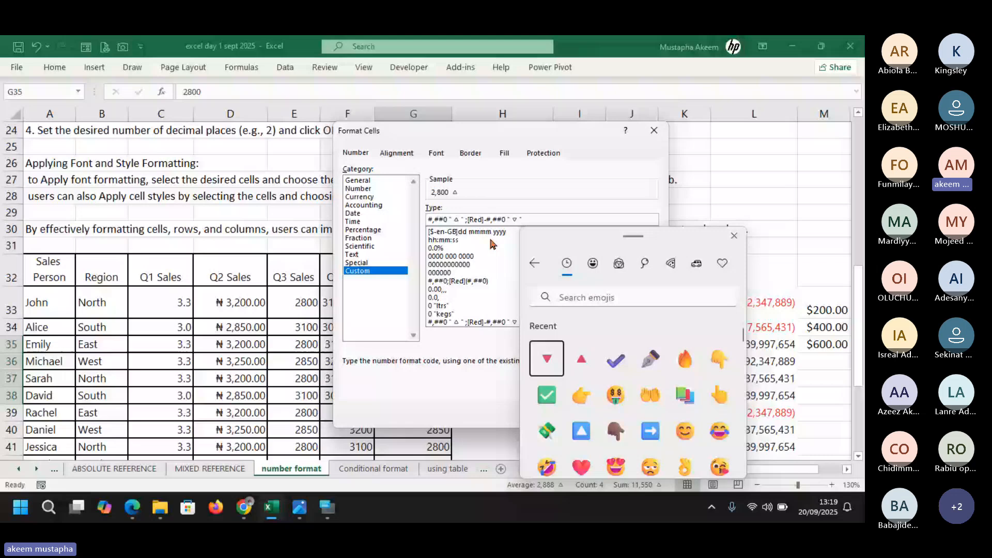
click(455, 219)
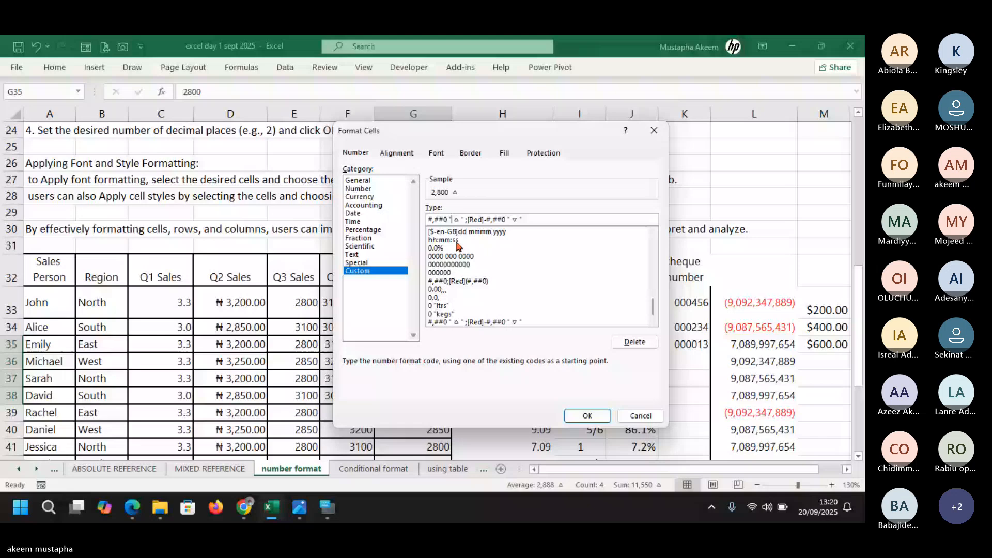
key(BackSpace)
key(Right)
key(Right)
key(Right)
key(Right)
key(BackSpace)
key(BackSpace)
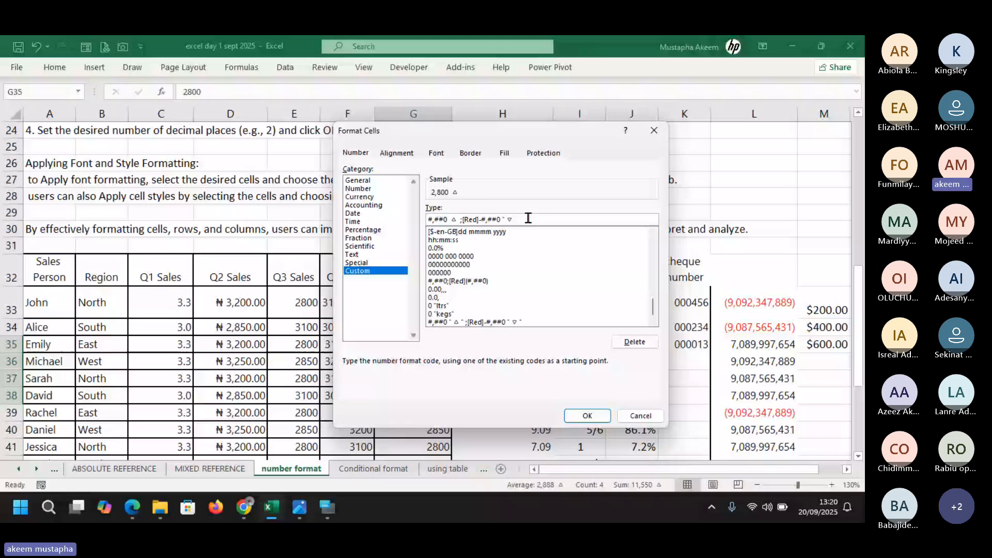
Apply the revised triangle format to G35:G38
key(Return)
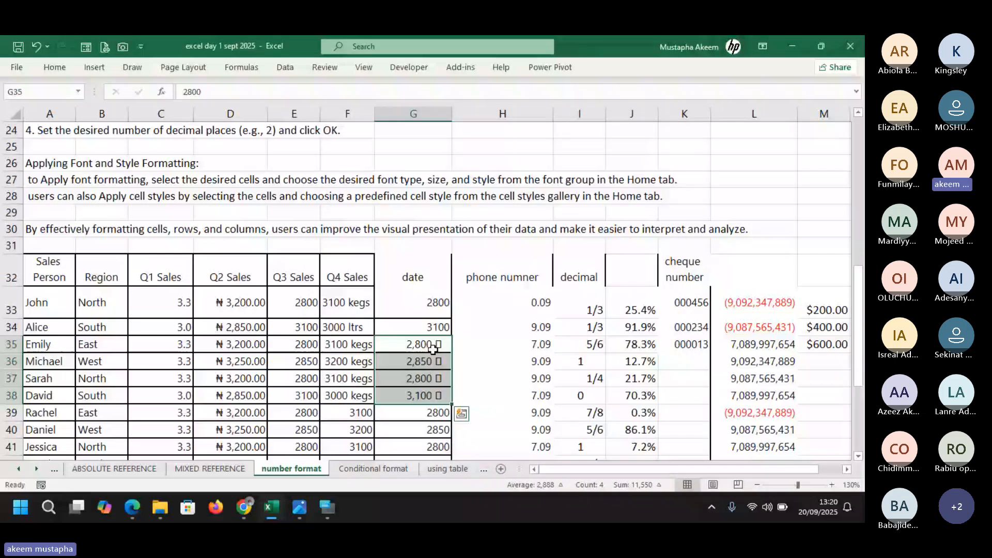
click(431, 347)
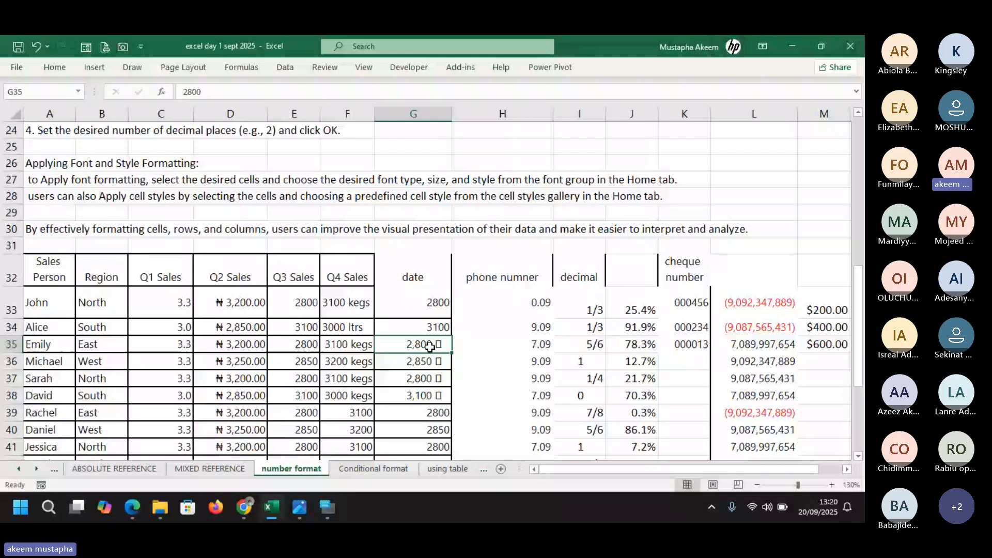
drag(430, 347, 433, 397)
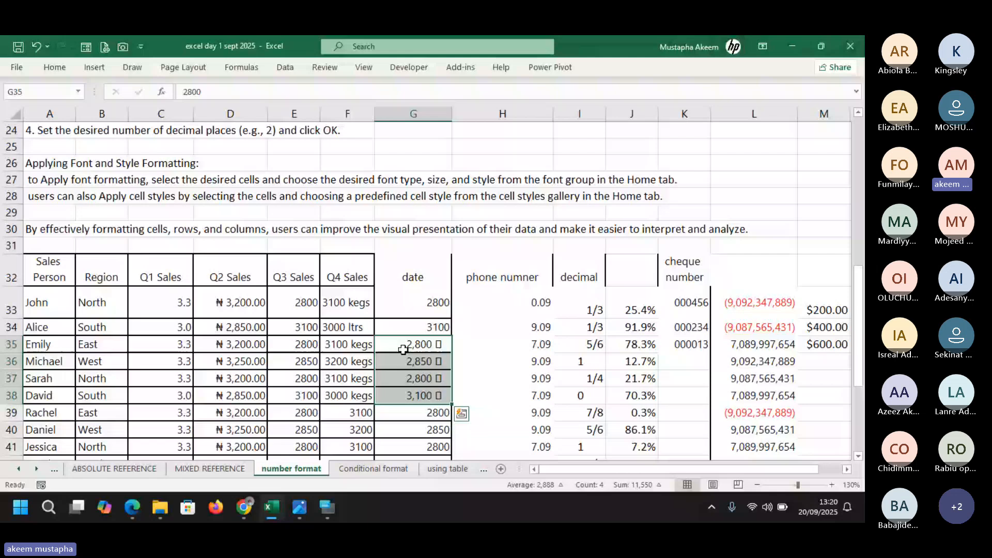
Change G36 to -2850 so it shows -2,850, then go to the Conditional format sheet
click(408, 362)
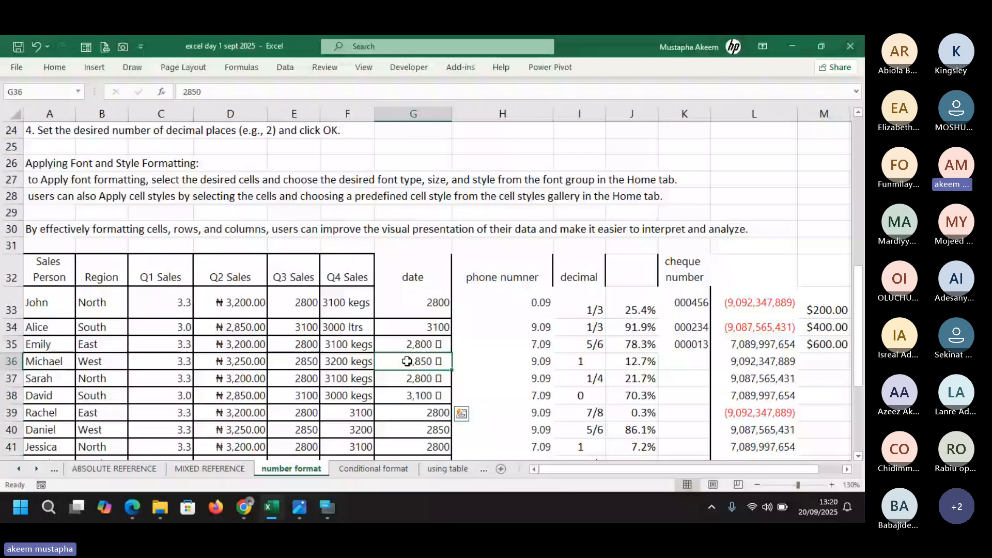
click(181, 94)
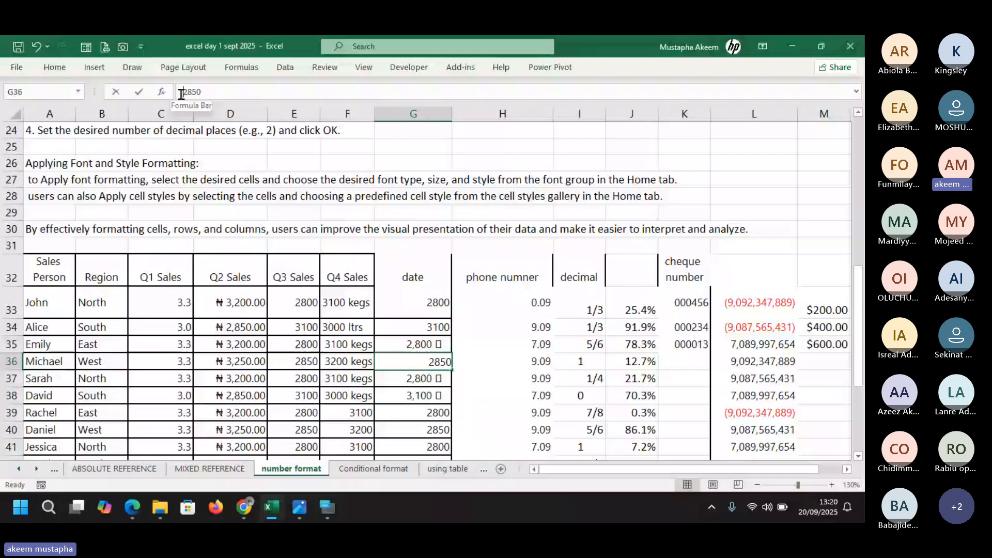
text(-)
key(shift+Return)
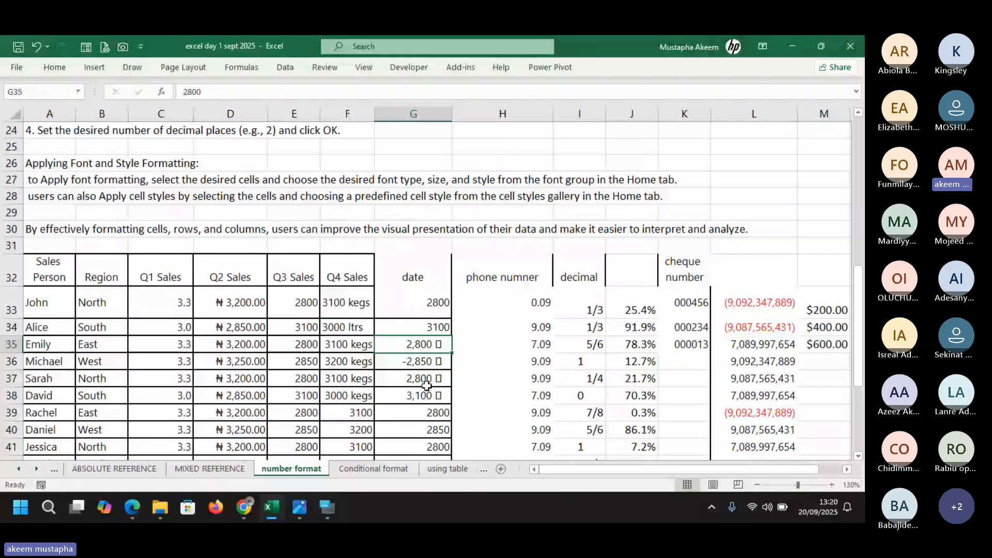
click(426, 368)
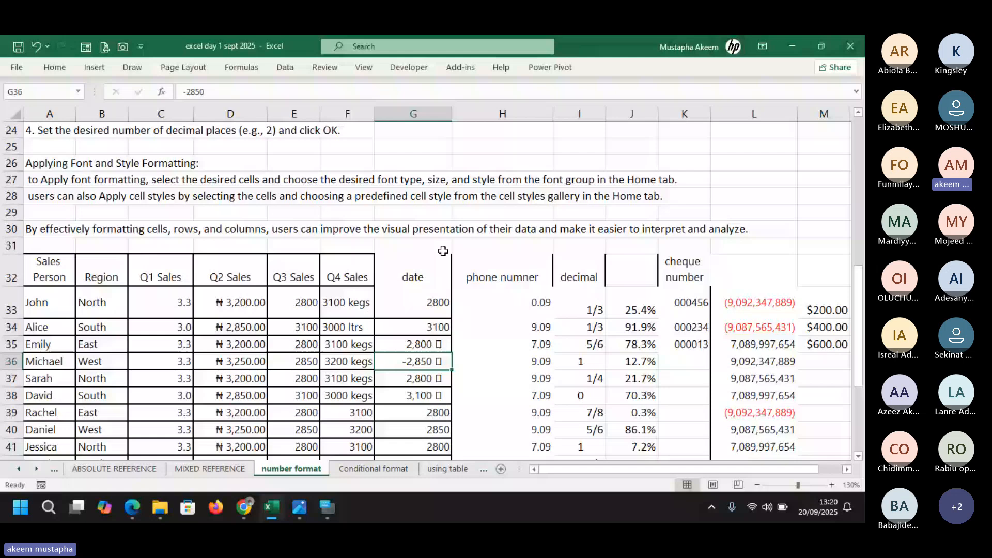
click(391, 472)
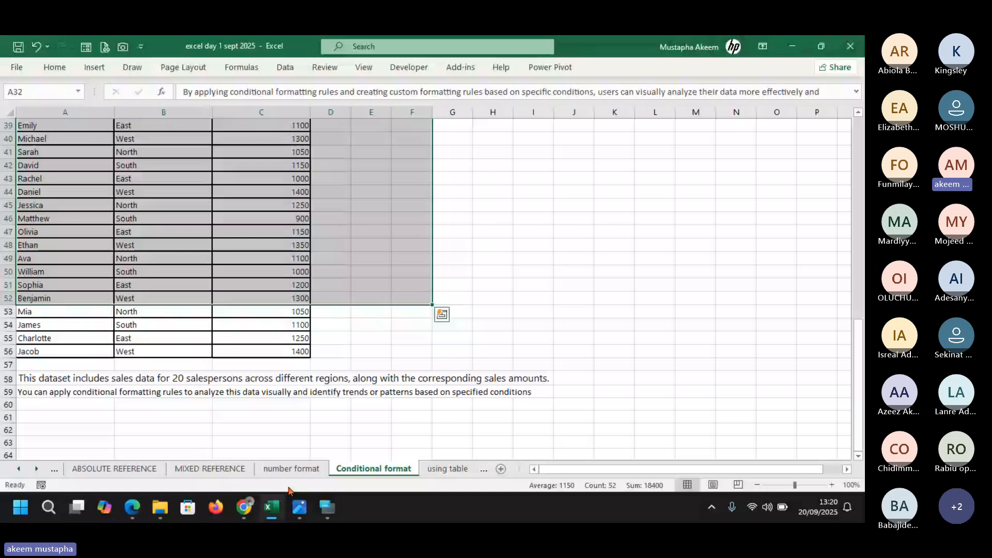
click(37, 470)
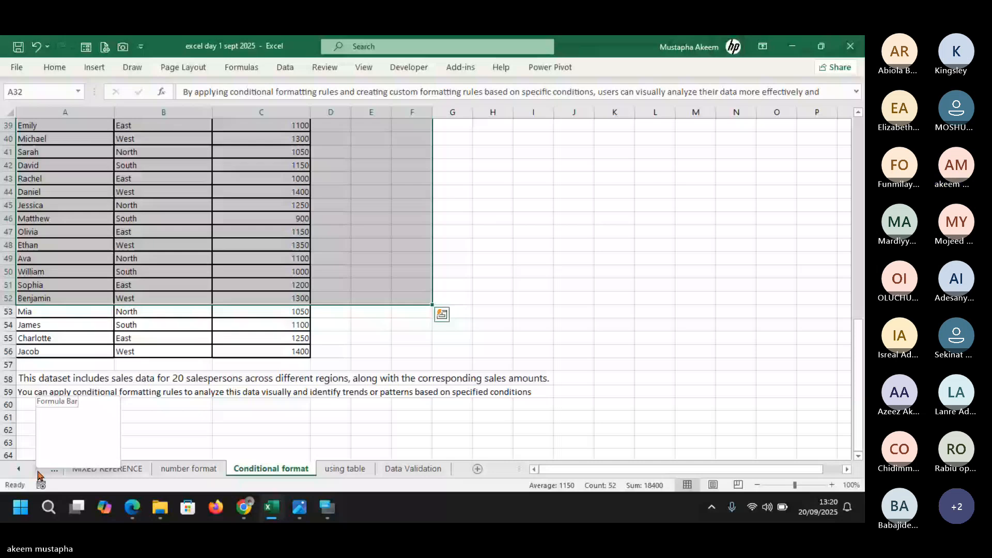
click(266, 472)
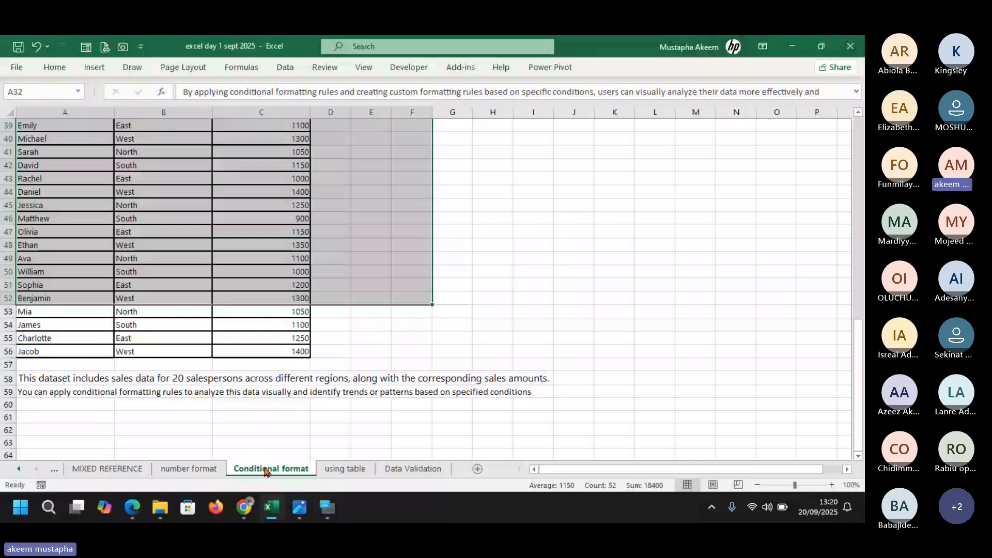
click(492, 311)
mouse_move(242, 509)
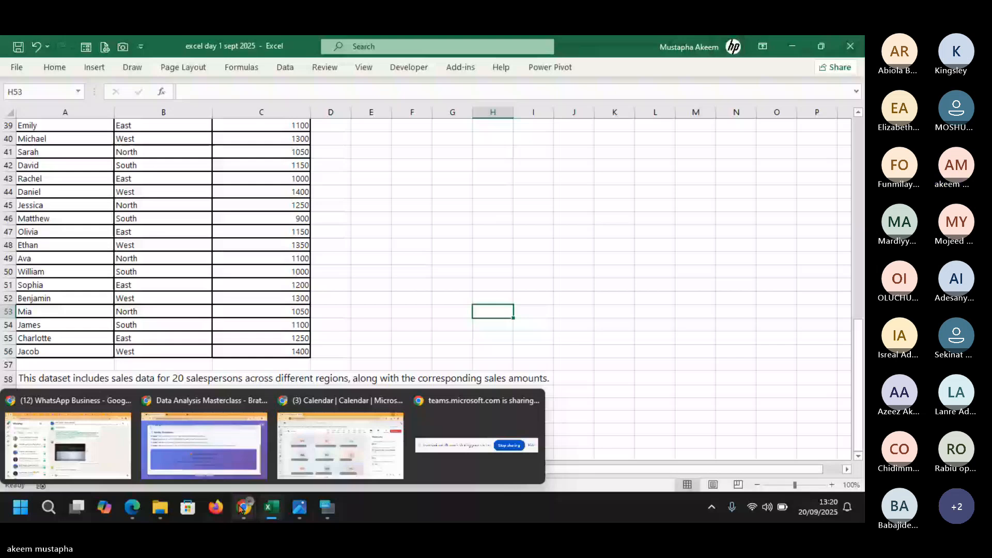
click(340, 439)
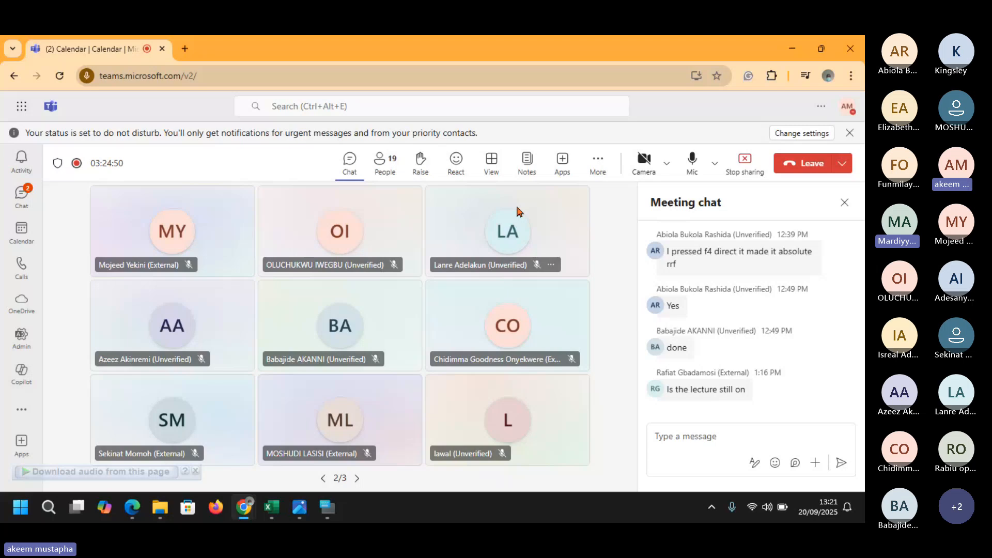
mouse_move(327, 518)
mouse_move(273, 515)
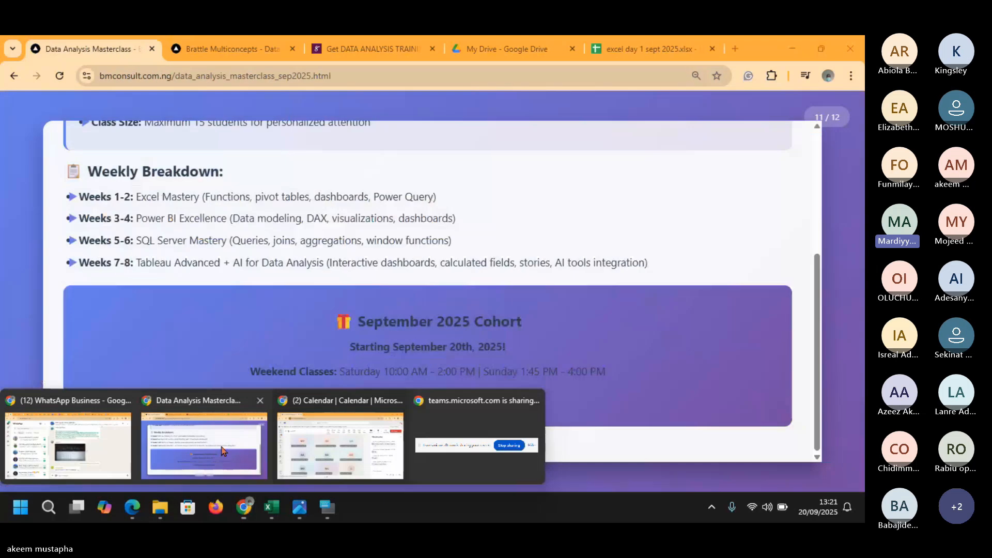
click(222, 450)
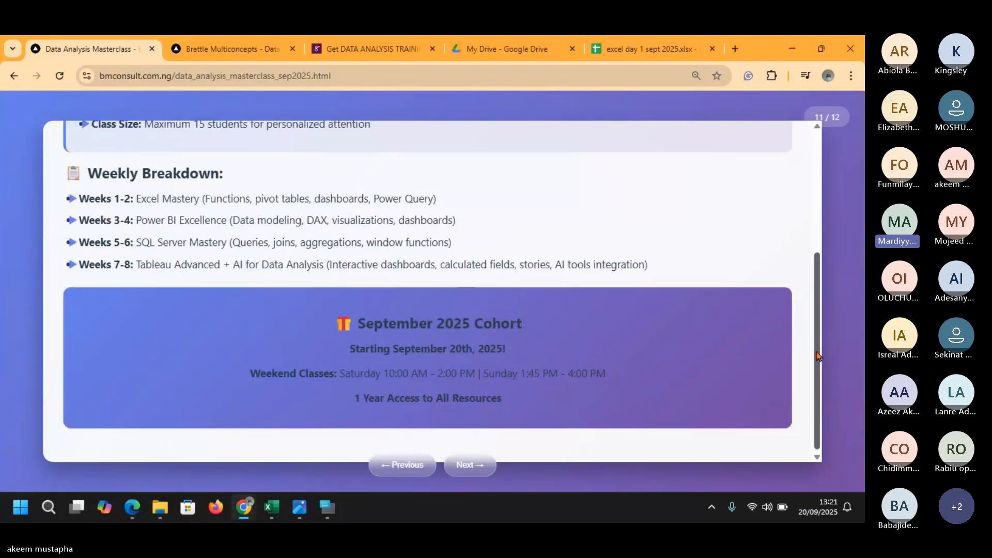
drag(822, 373, 814, 288)
scroll(813, 288, down, 1)
mouse_move(272, 507)
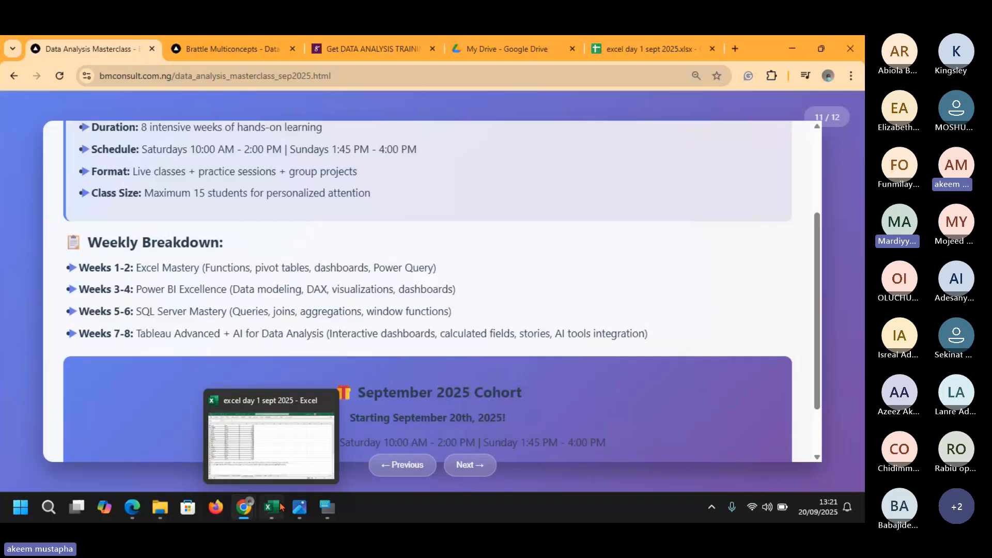
click(275, 435)
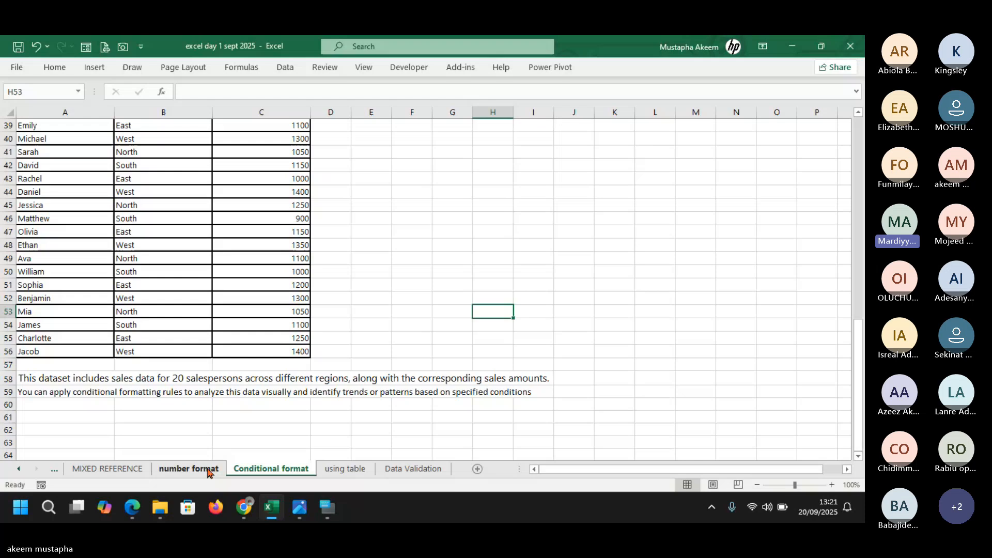
On the number format sheet, check D33's raw value 3200 and select the Q2 Sales cells D33:D41
click(208, 473)
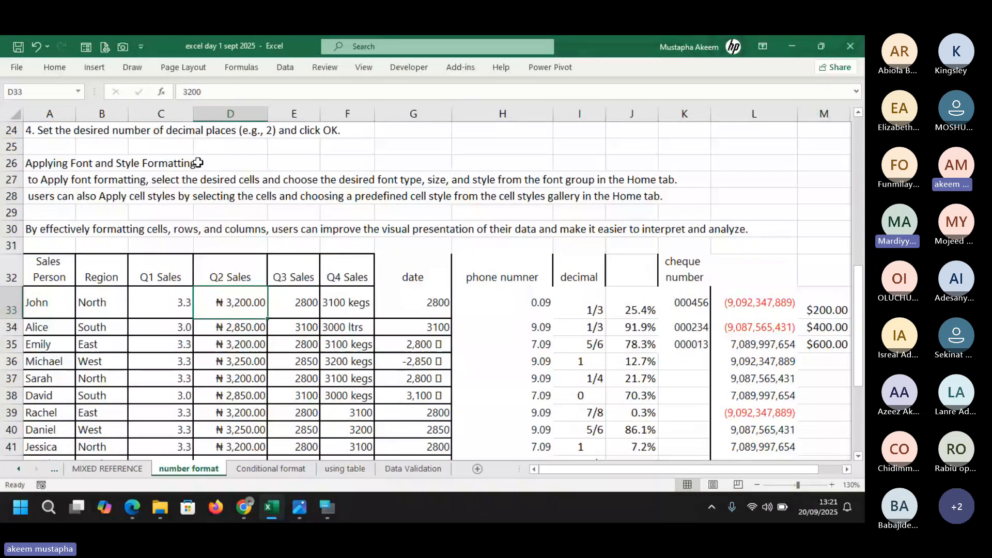
double_click(220, 300)
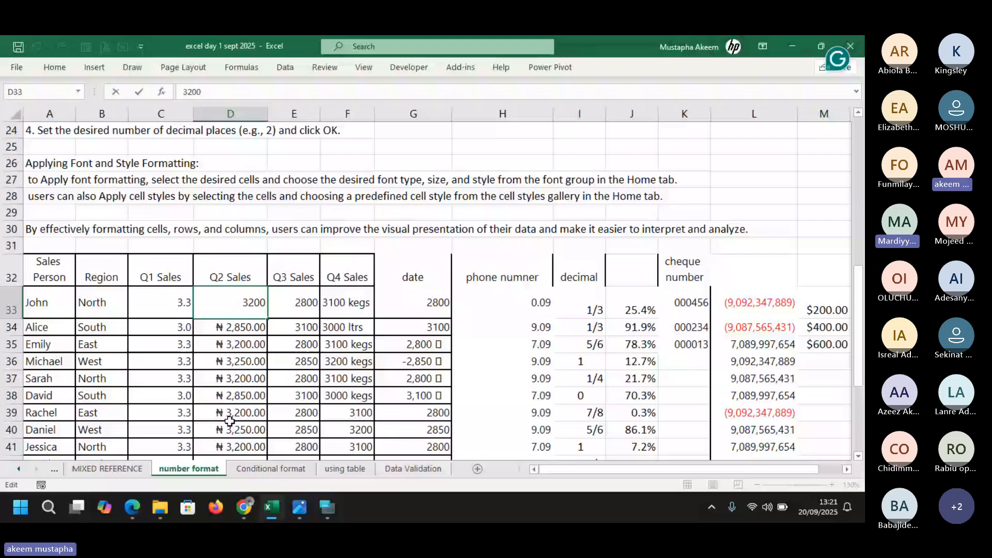
drag(231, 302, 230, 428)
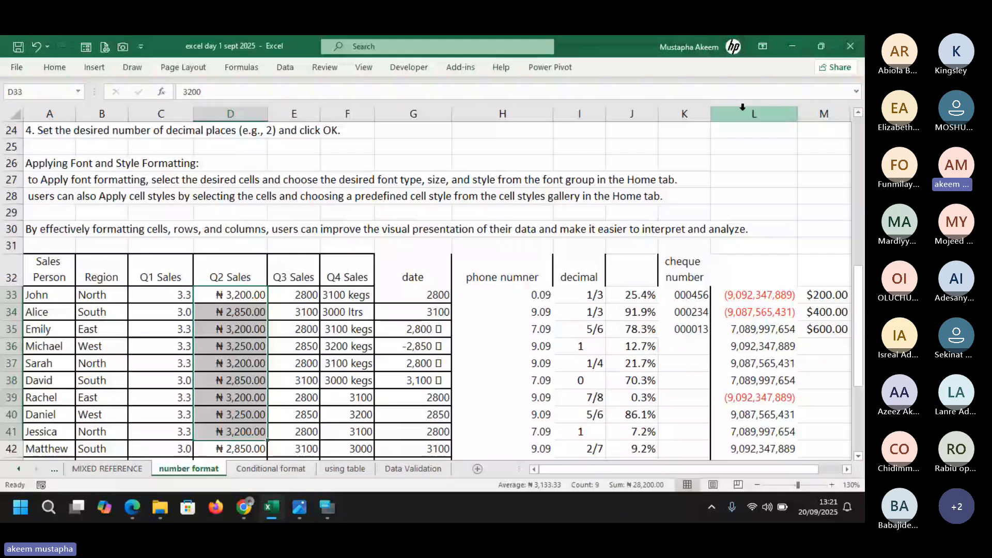
Apply the Text number format to the empty cells L24:L28 and start editing L24
click(741, 127)
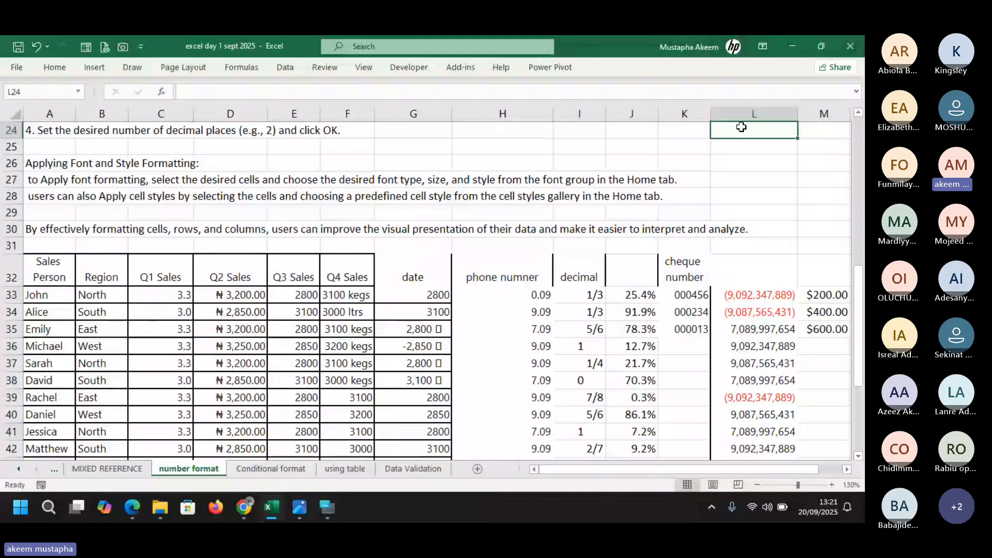
drag(742, 127, 750, 204)
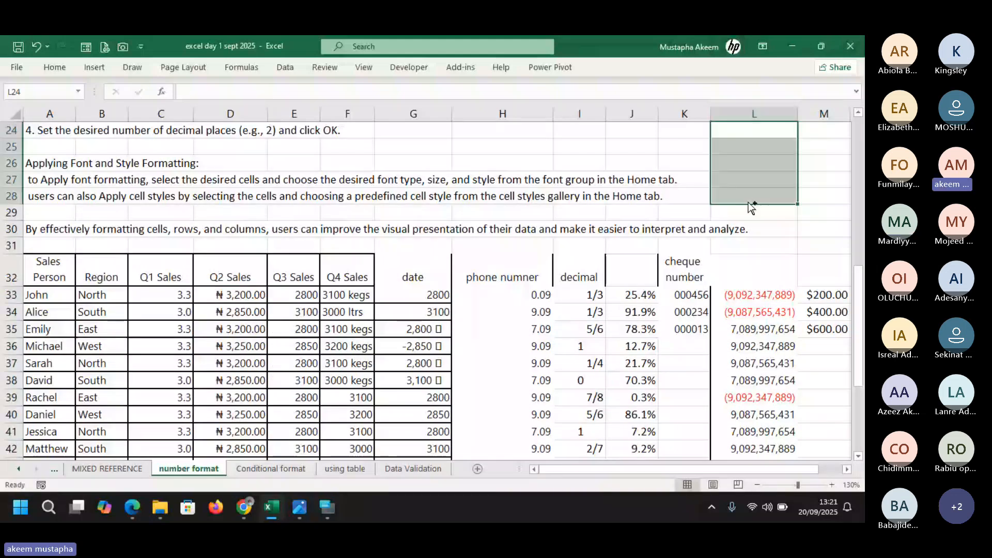
key(ctrl+1)
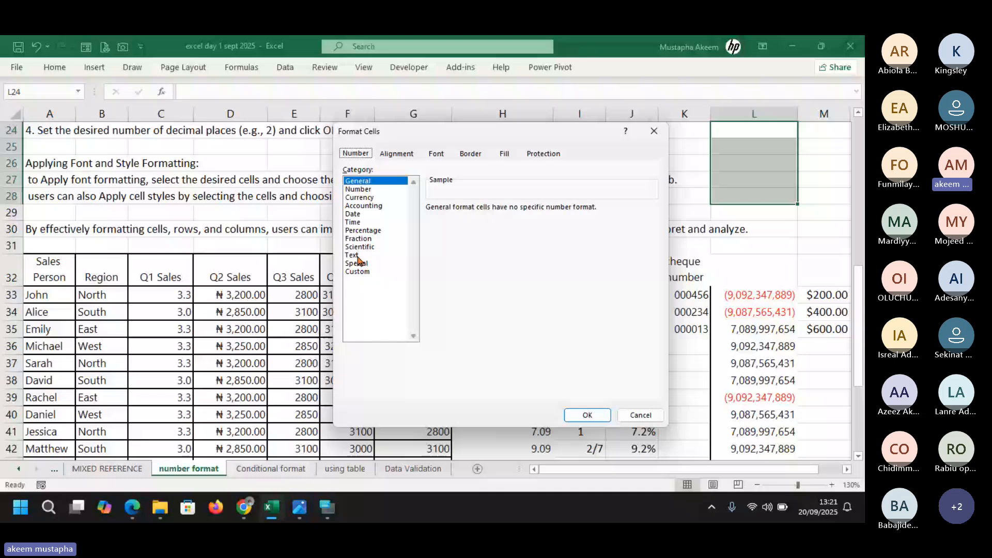
click(358, 256)
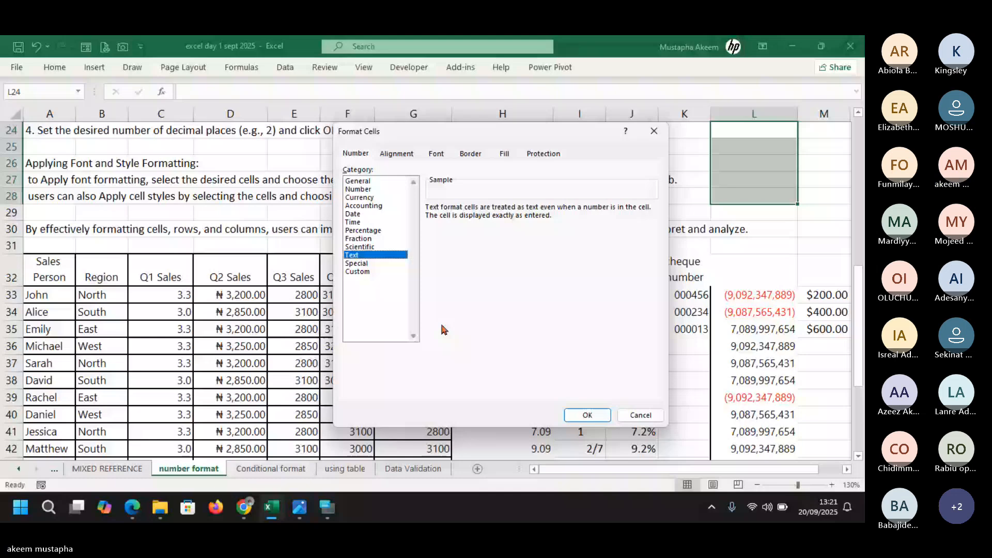
click(588, 415)
double_click(752, 131)
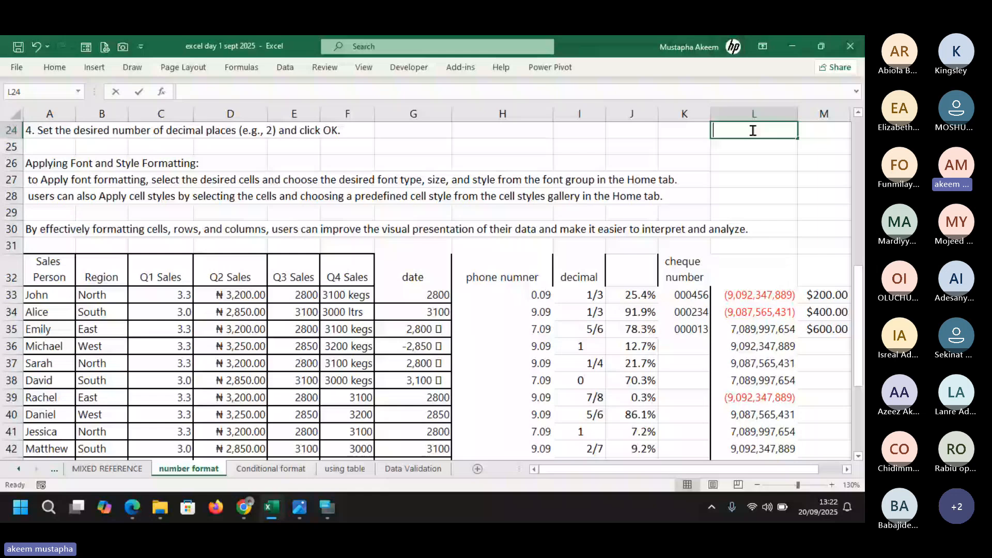
Enter =sum(E33:E37) in L24, where it shows as literal text because the cell is Text-formatted
text(=sum()
drag(298, 297, 298, 355)
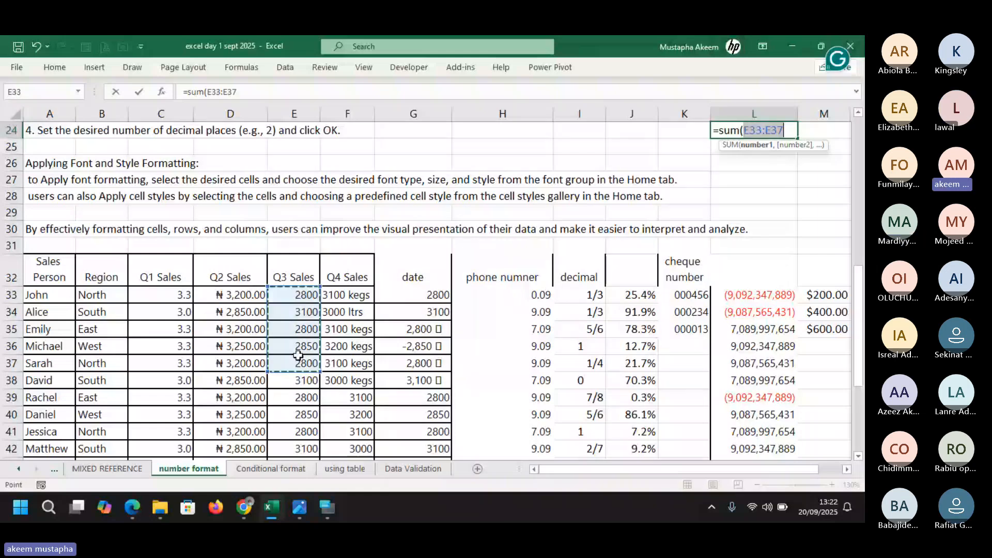
text())
key(Return)
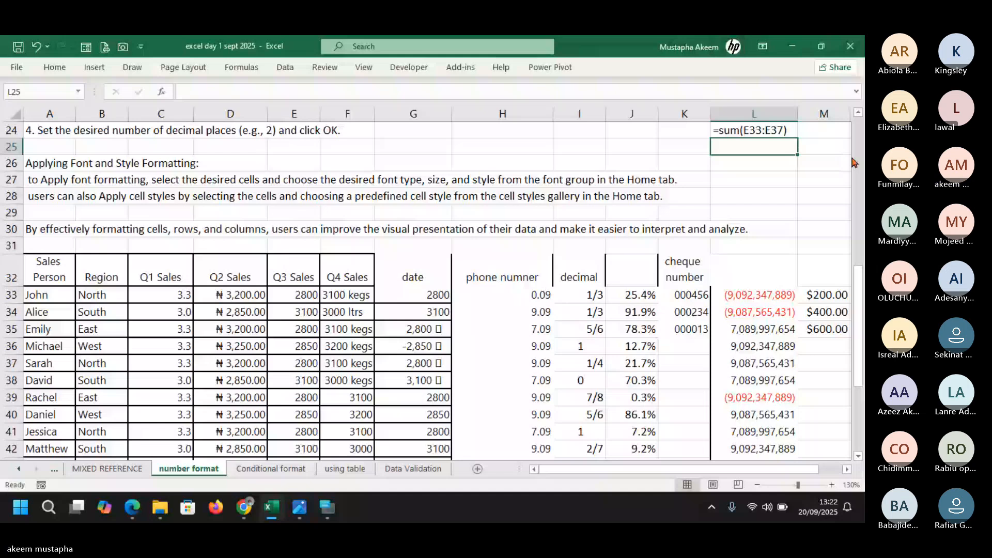
drag(858, 306, 860, 282)
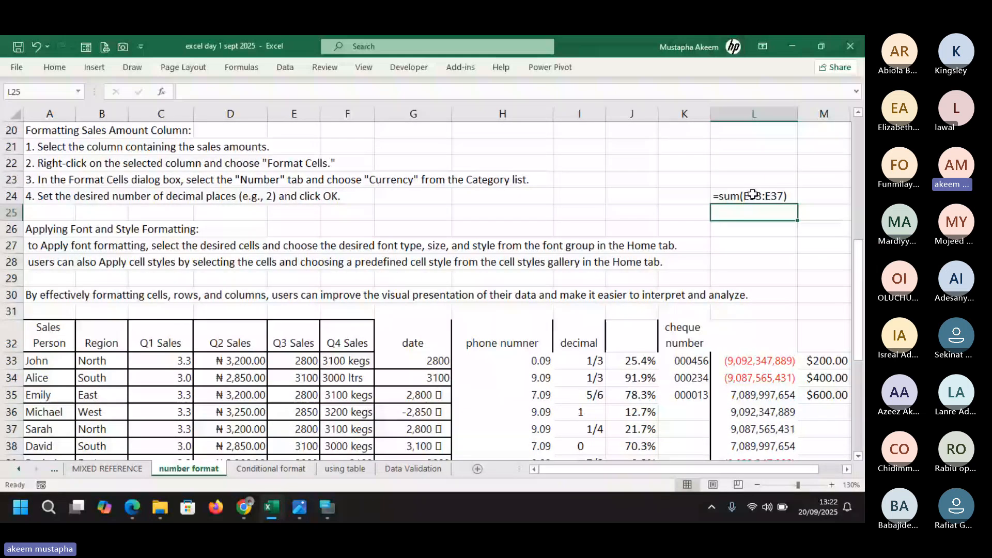
click(763, 194)
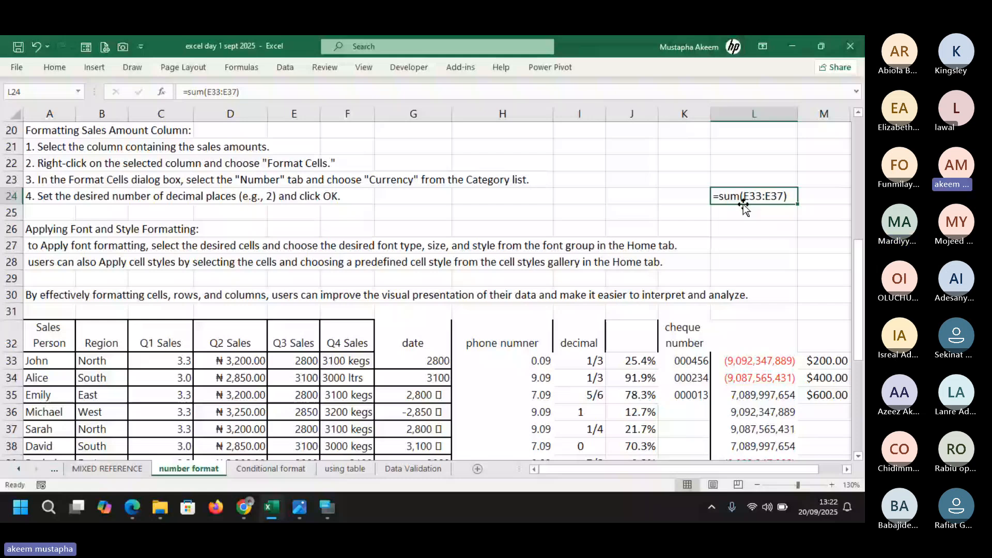
Change cells L25:L28 from Text to the Number format
drag(743, 206, 752, 269)
key(ctrl+1)
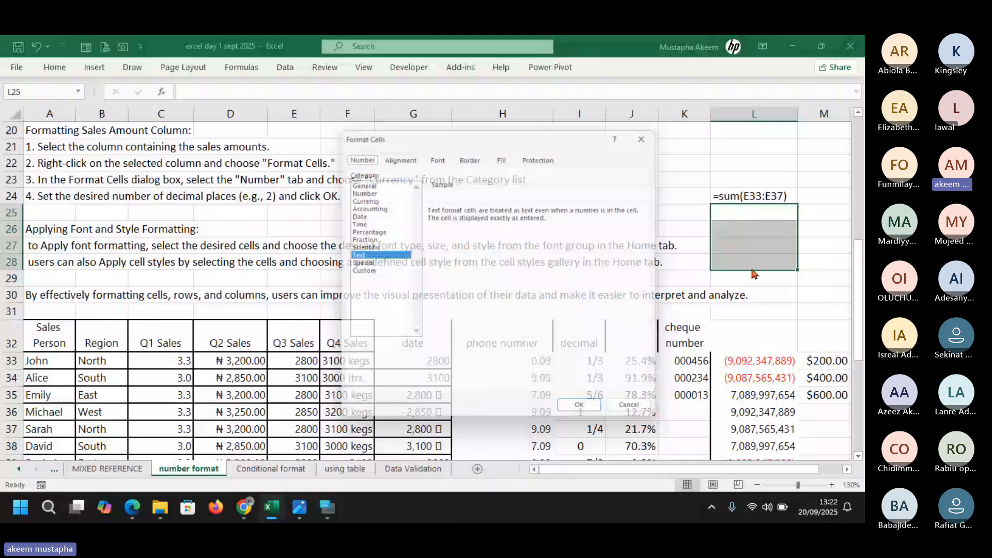
click(360, 190)
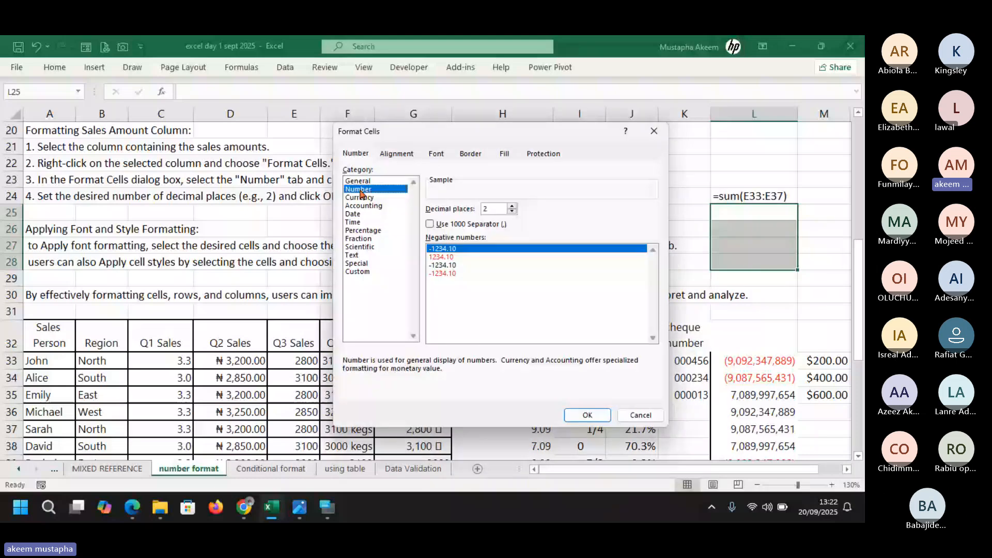
key(Return)
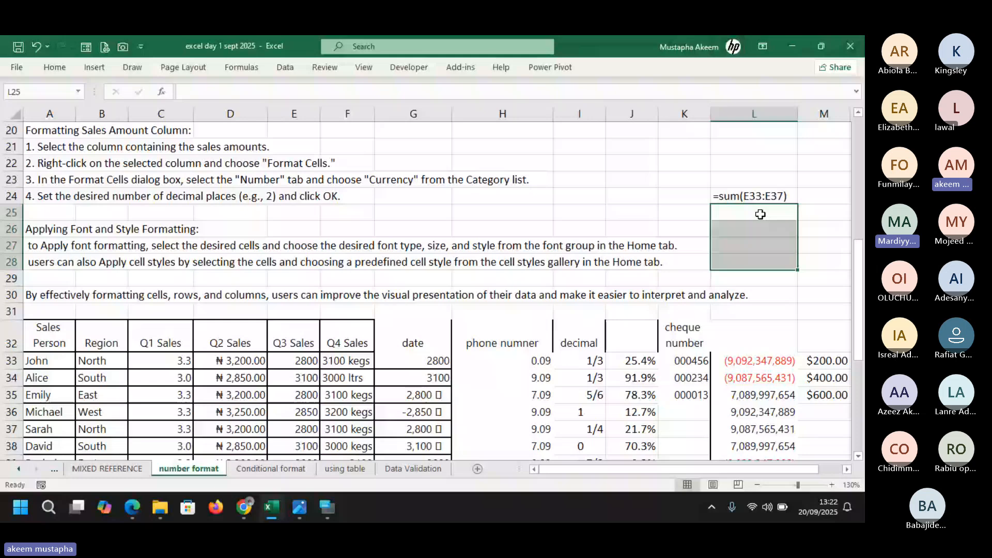
Enter =SUM(E33:E38) in L25 so it calculates 17450.00, then minimize Excel
text(=sum(E33:E37))
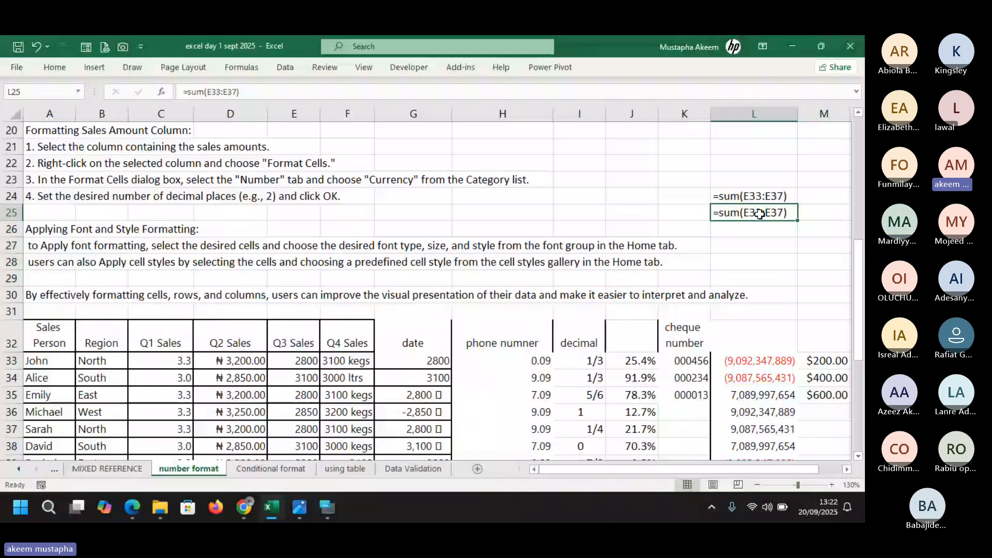
key(Return)
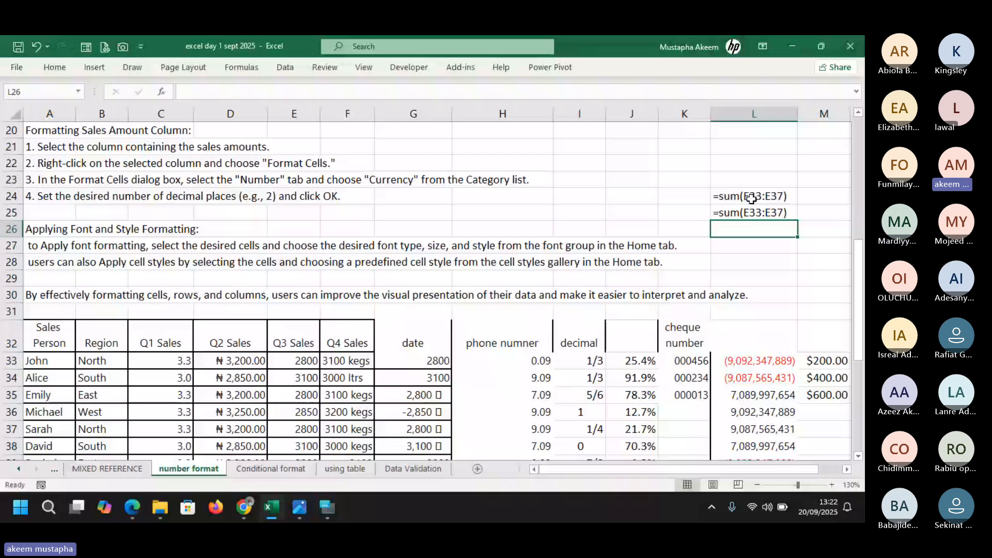
click(753, 211)
text(=sum)
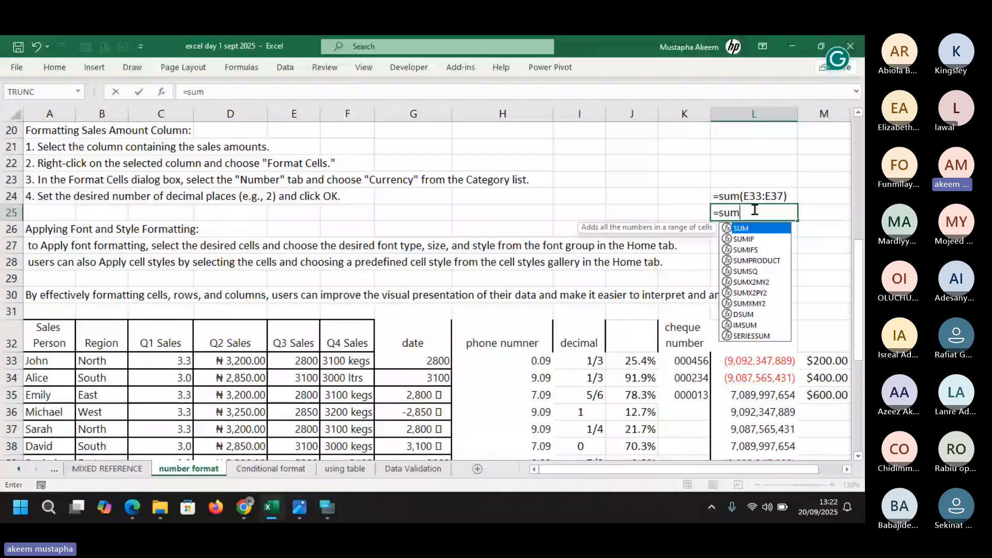
text(()
click(285, 369)
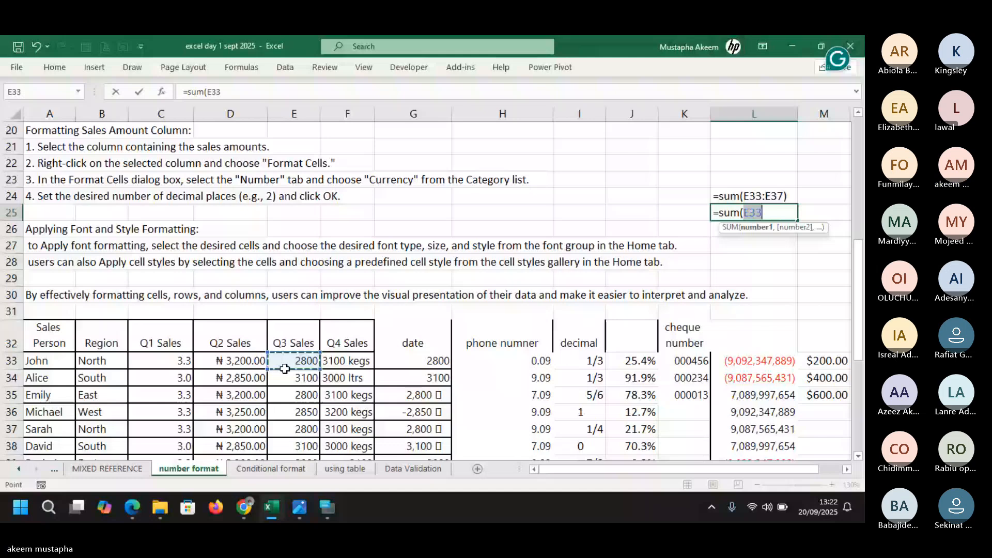
drag(284, 369, 285, 447)
key(Return)
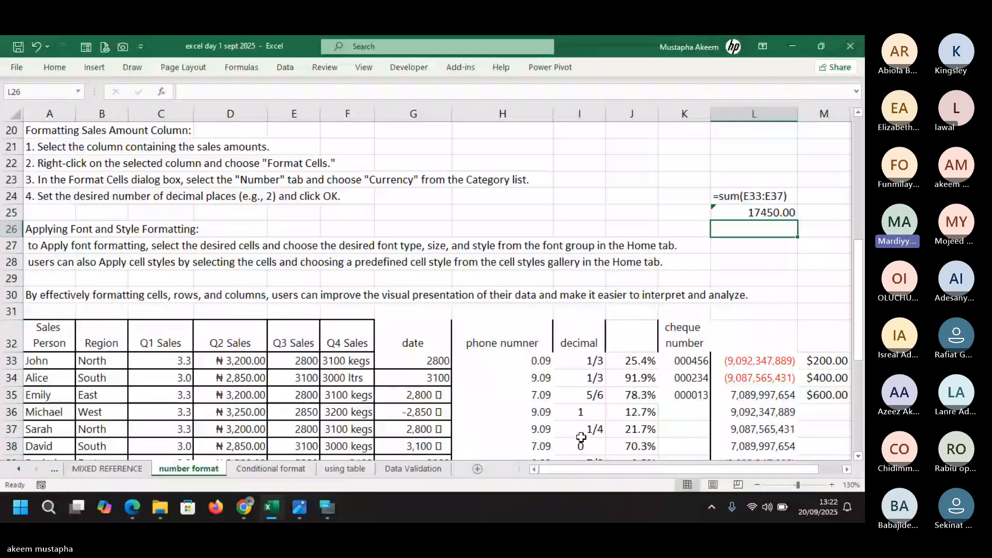
click(773, 215)
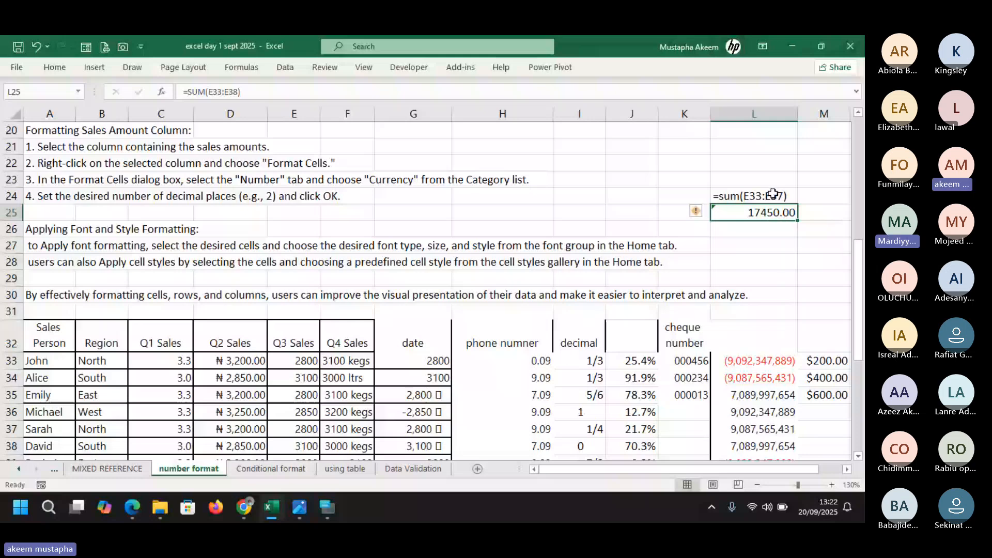
click(791, 47)
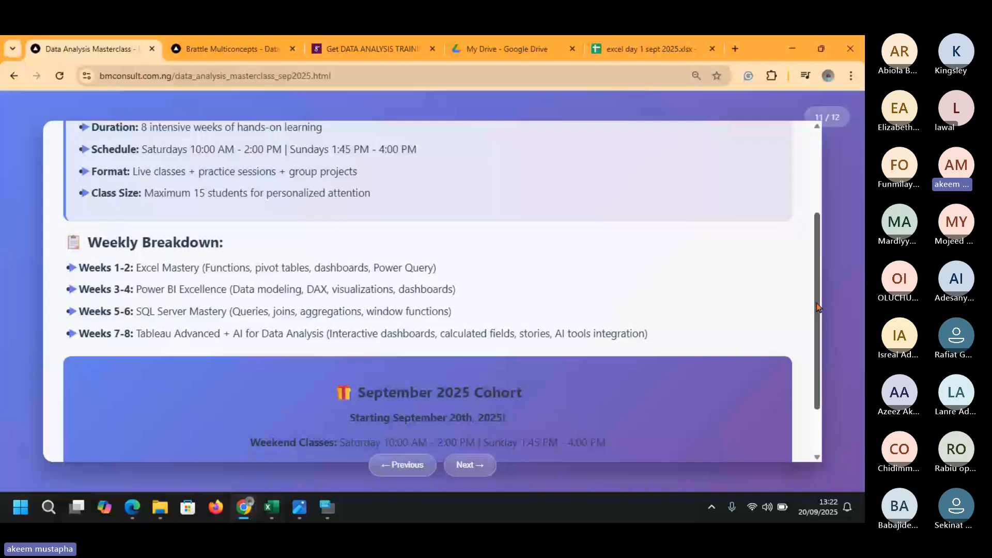
Go to slide 12/12 and follow REGISTER NOW to the Selar Data Analysis Training page
drag(817, 309, 817, 348)
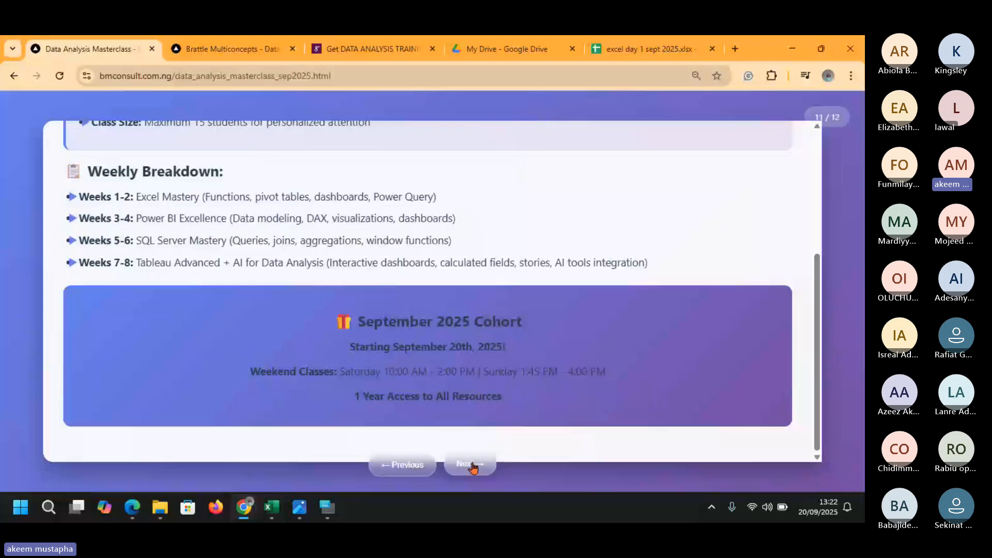
click(471, 465)
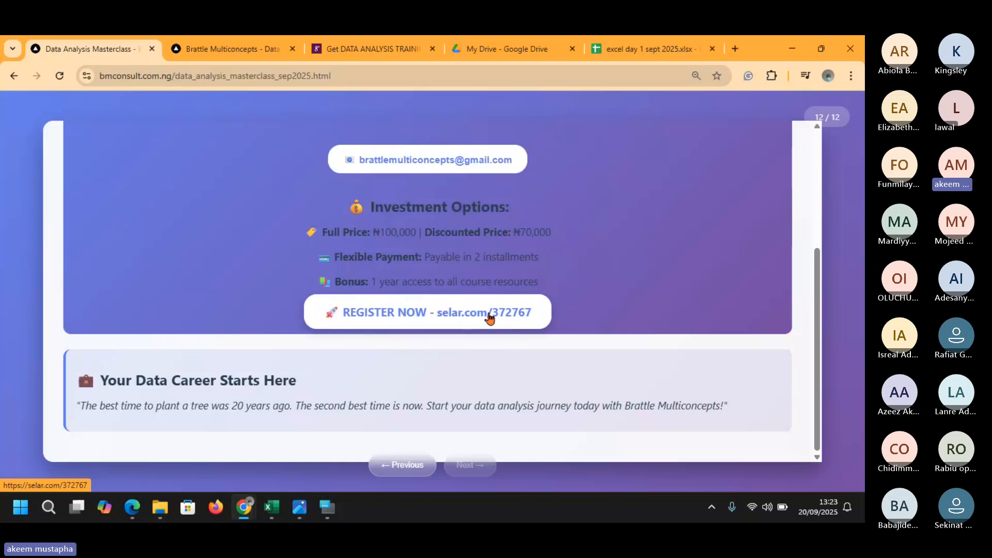
click(458, 316)
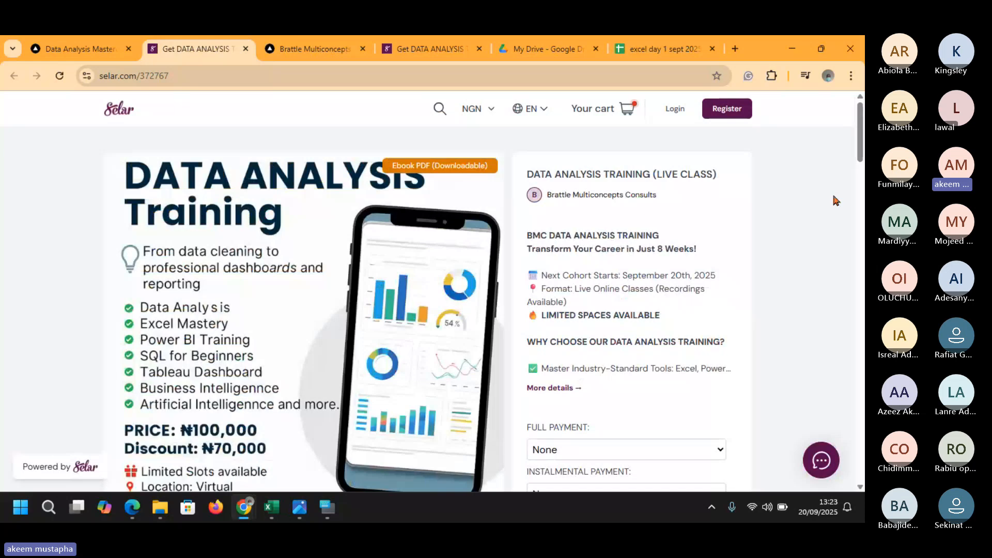
drag(856, 146, 861, 195)
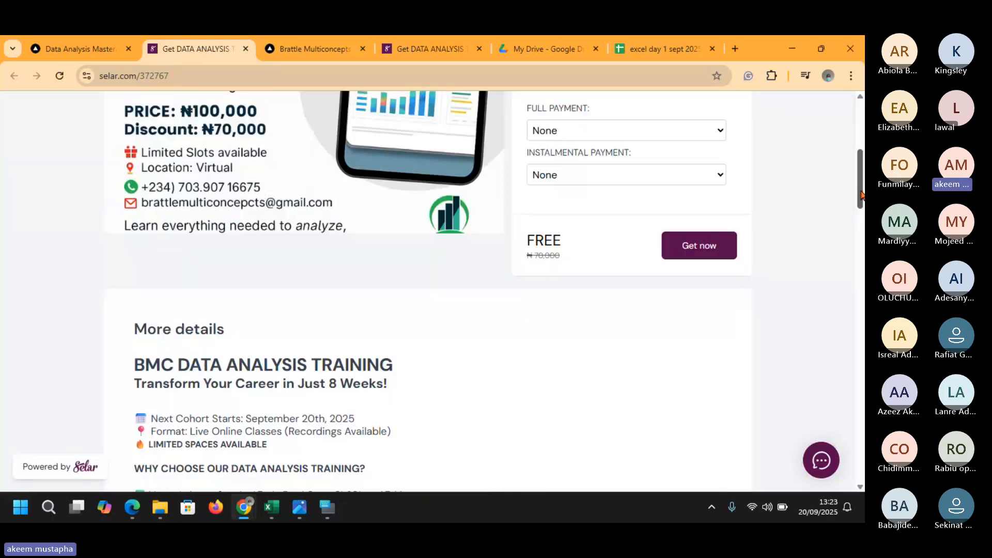
click(700, 241)
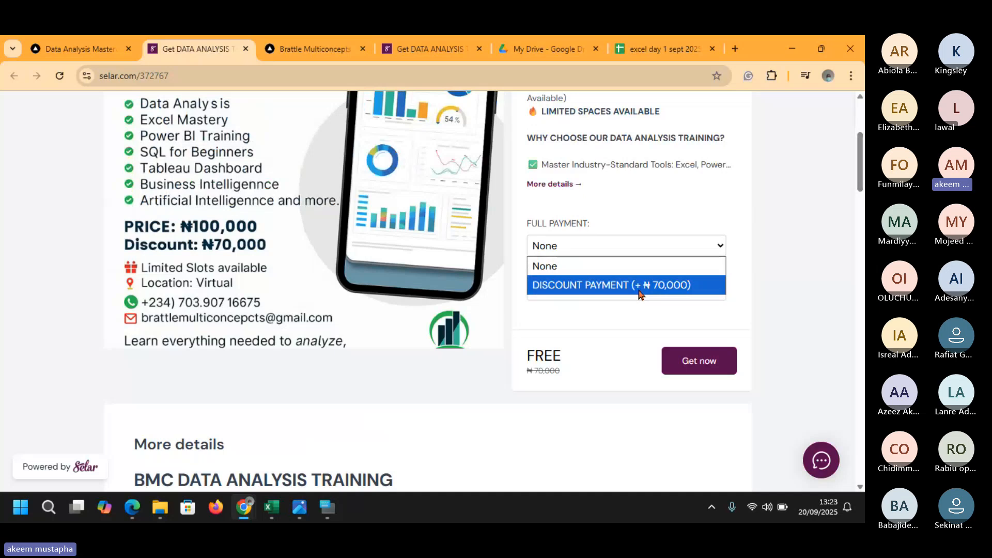
click(639, 293)
click(615, 246)
click(611, 264)
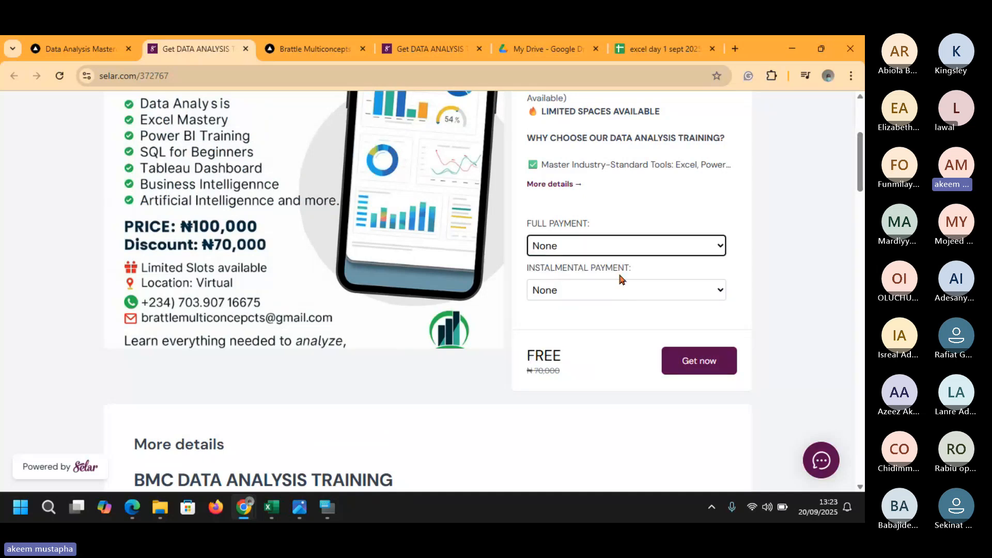
click(629, 290)
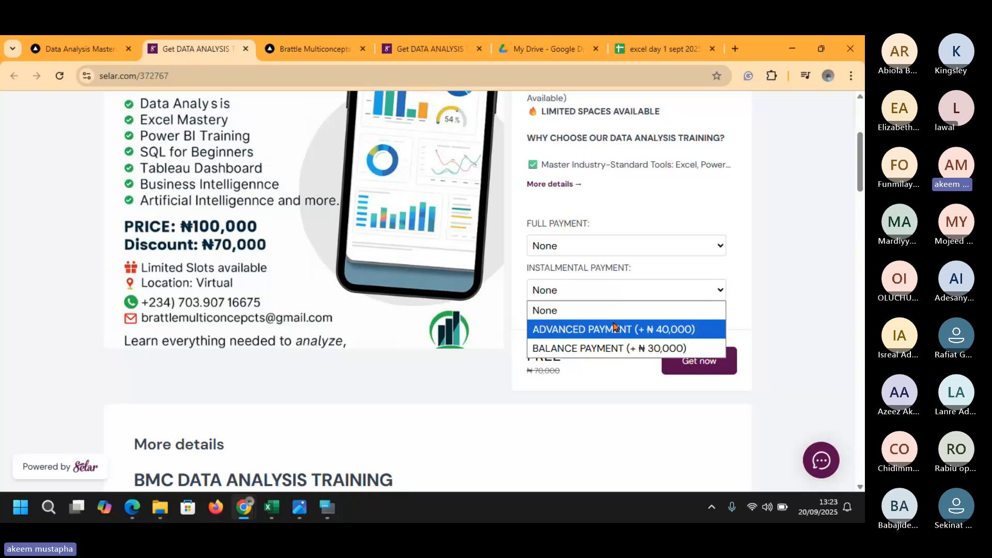
click(613, 329)
click(675, 289)
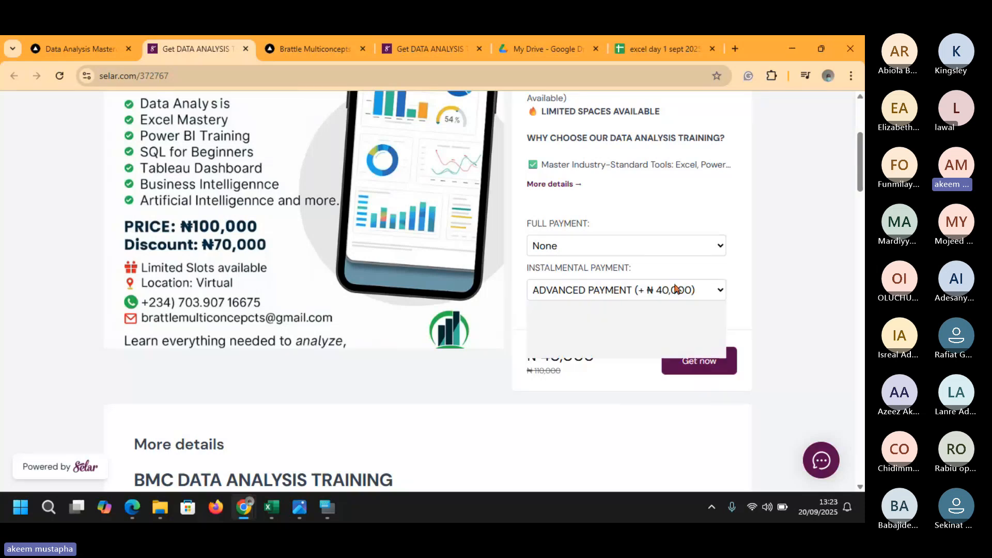
click(681, 348)
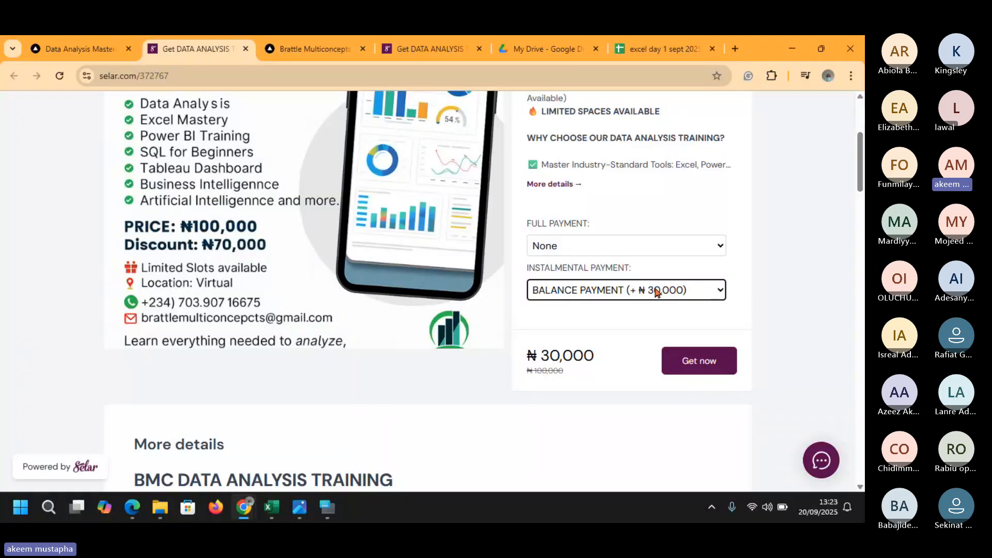
click(685, 251)
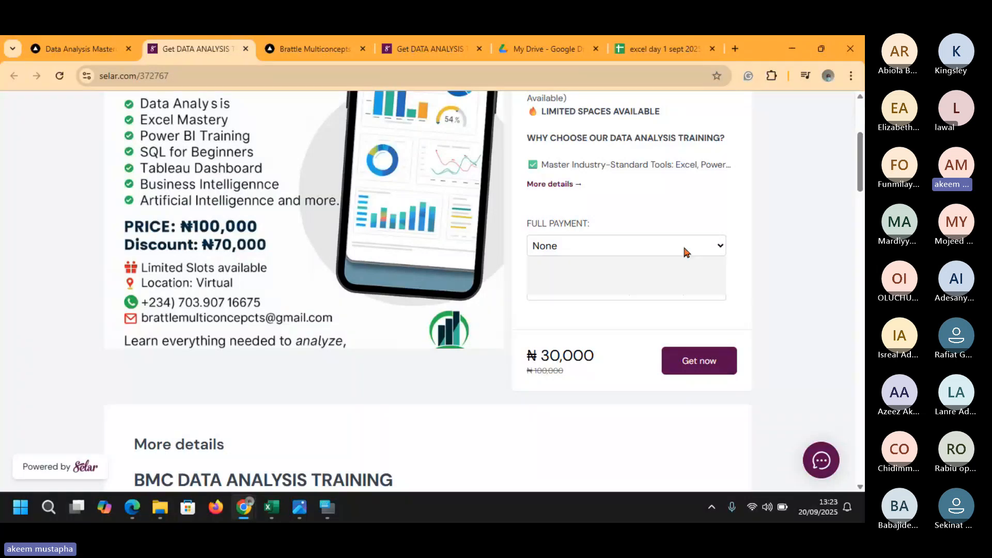
click(623, 263)
click(630, 291)
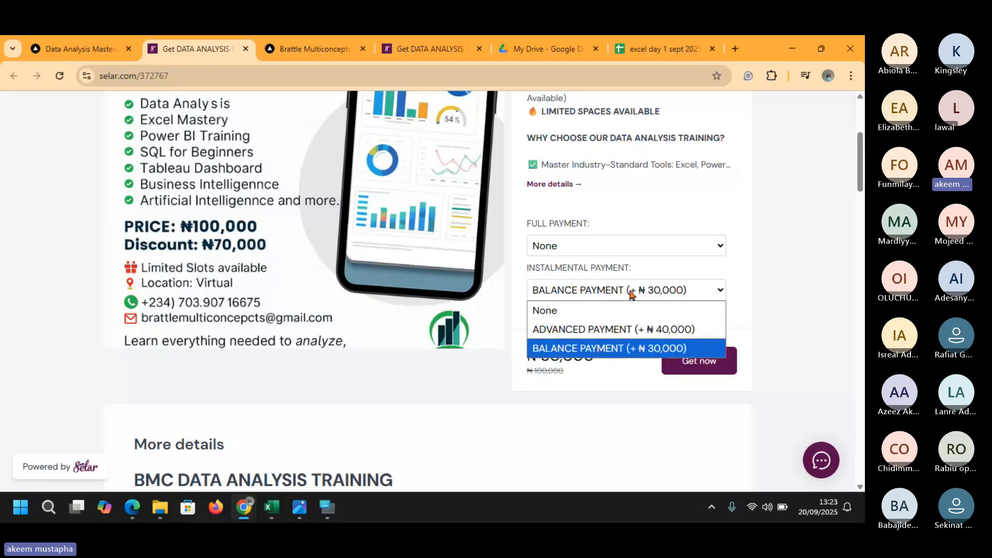
click(597, 311)
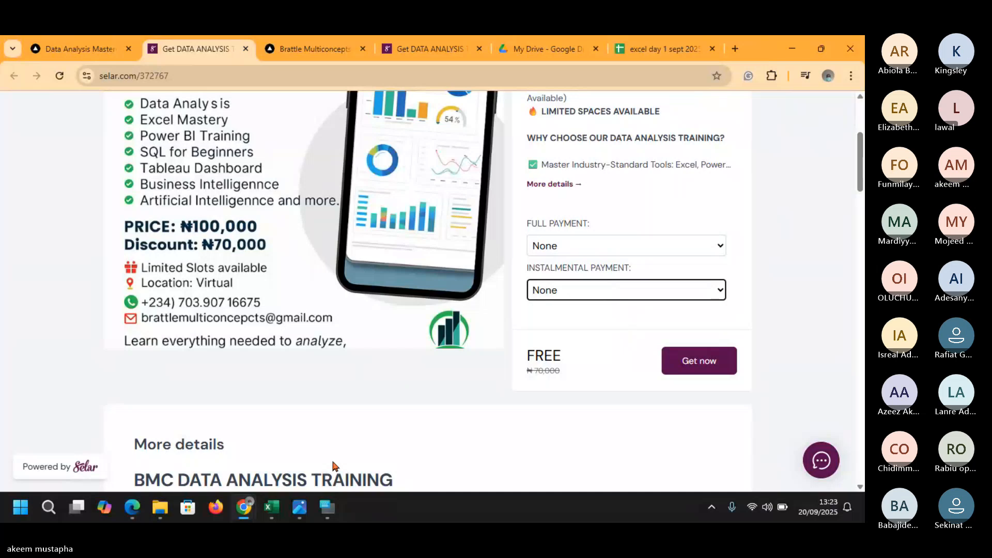
mouse_move(251, 509)
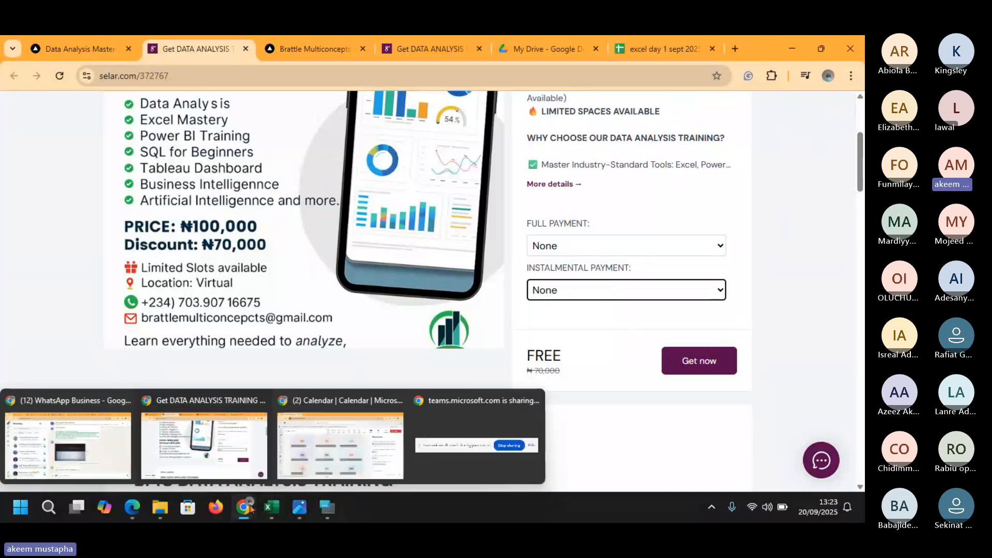
mouse_move(312, 464)
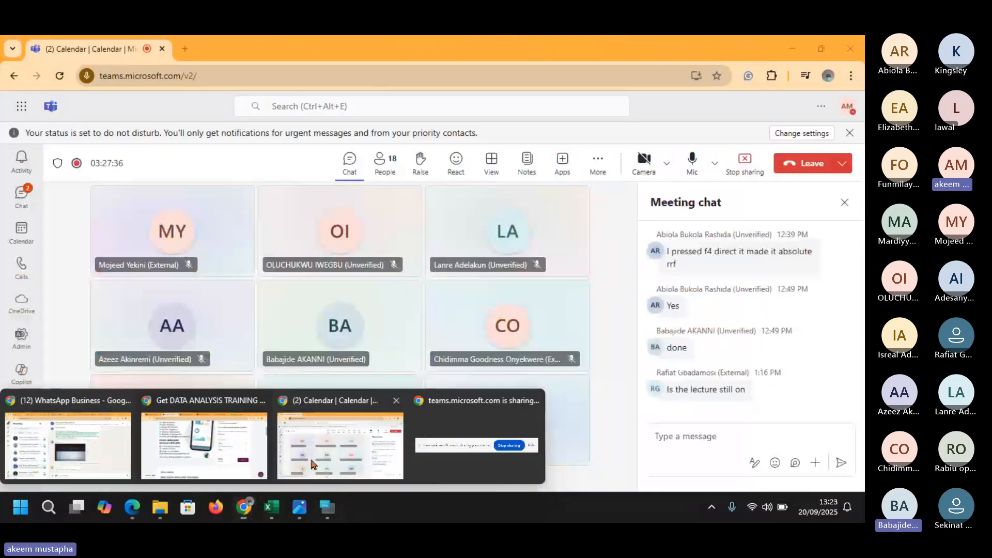
Return to the Teams meeting window and show the options beside the Leave button
click(311, 462)
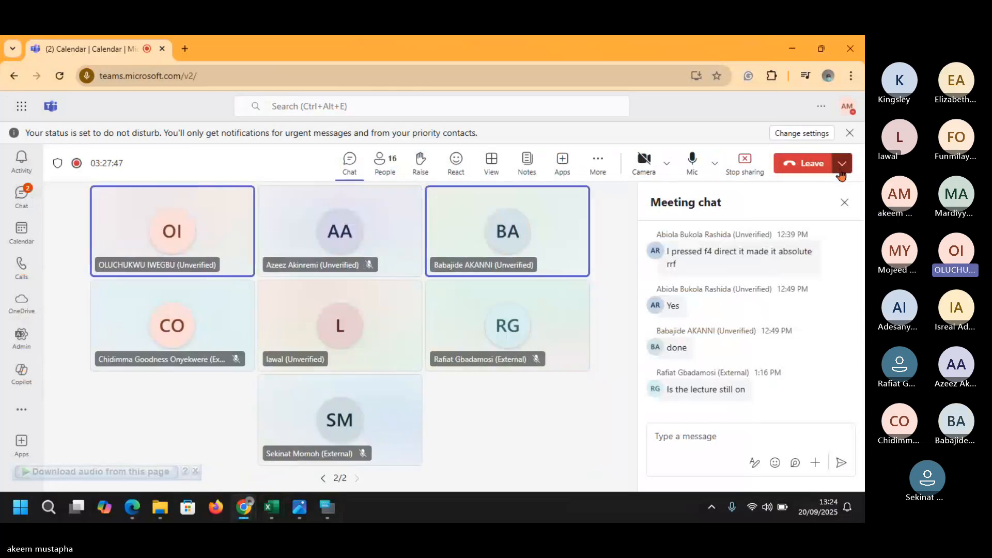
click(840, 173)
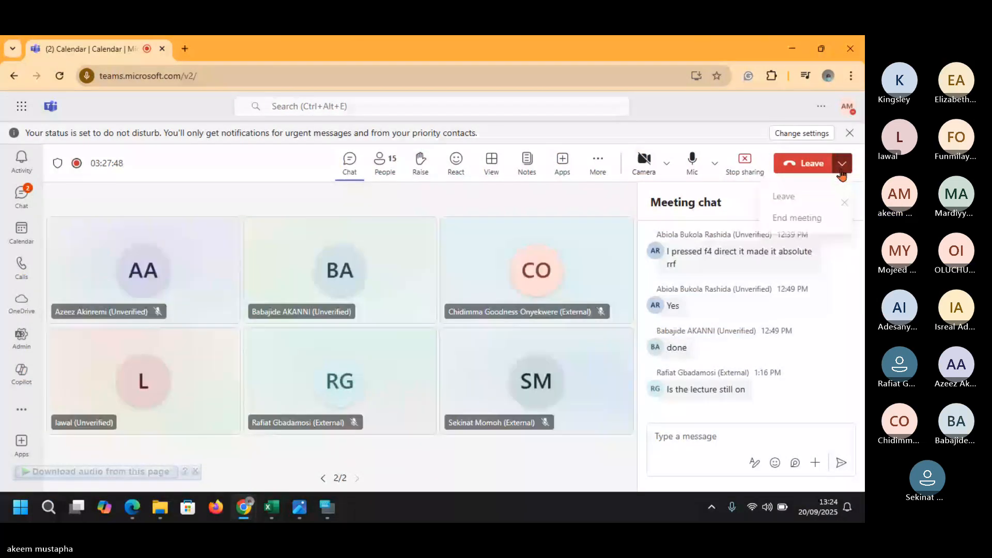